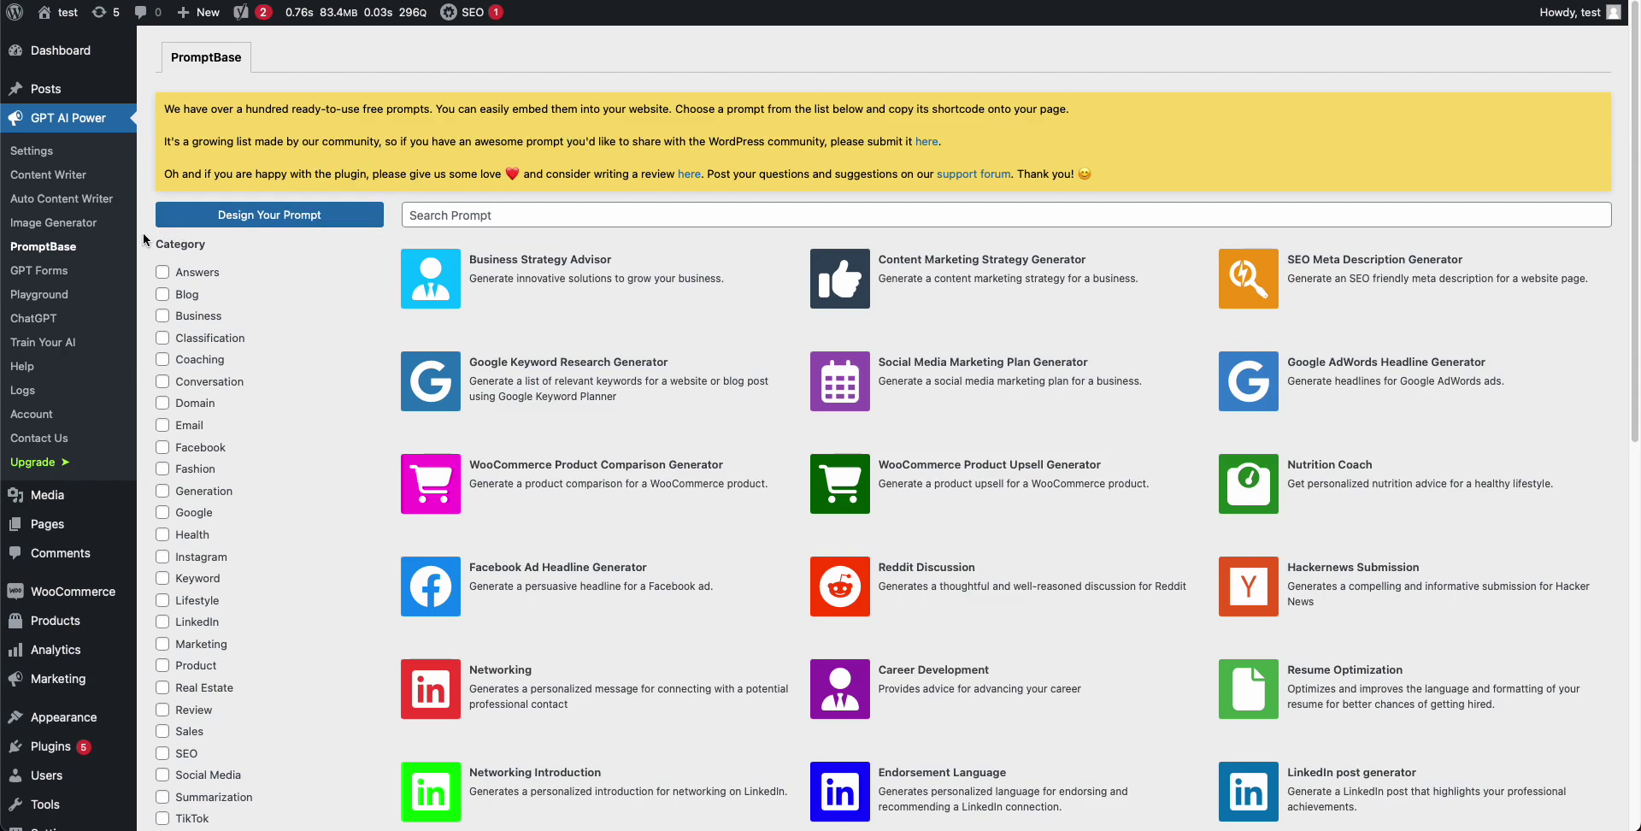
- Go back to the PromptBase prompt library and scroll down its list of prompts
{"action": "left_click", "coordinate": [44, 272]}
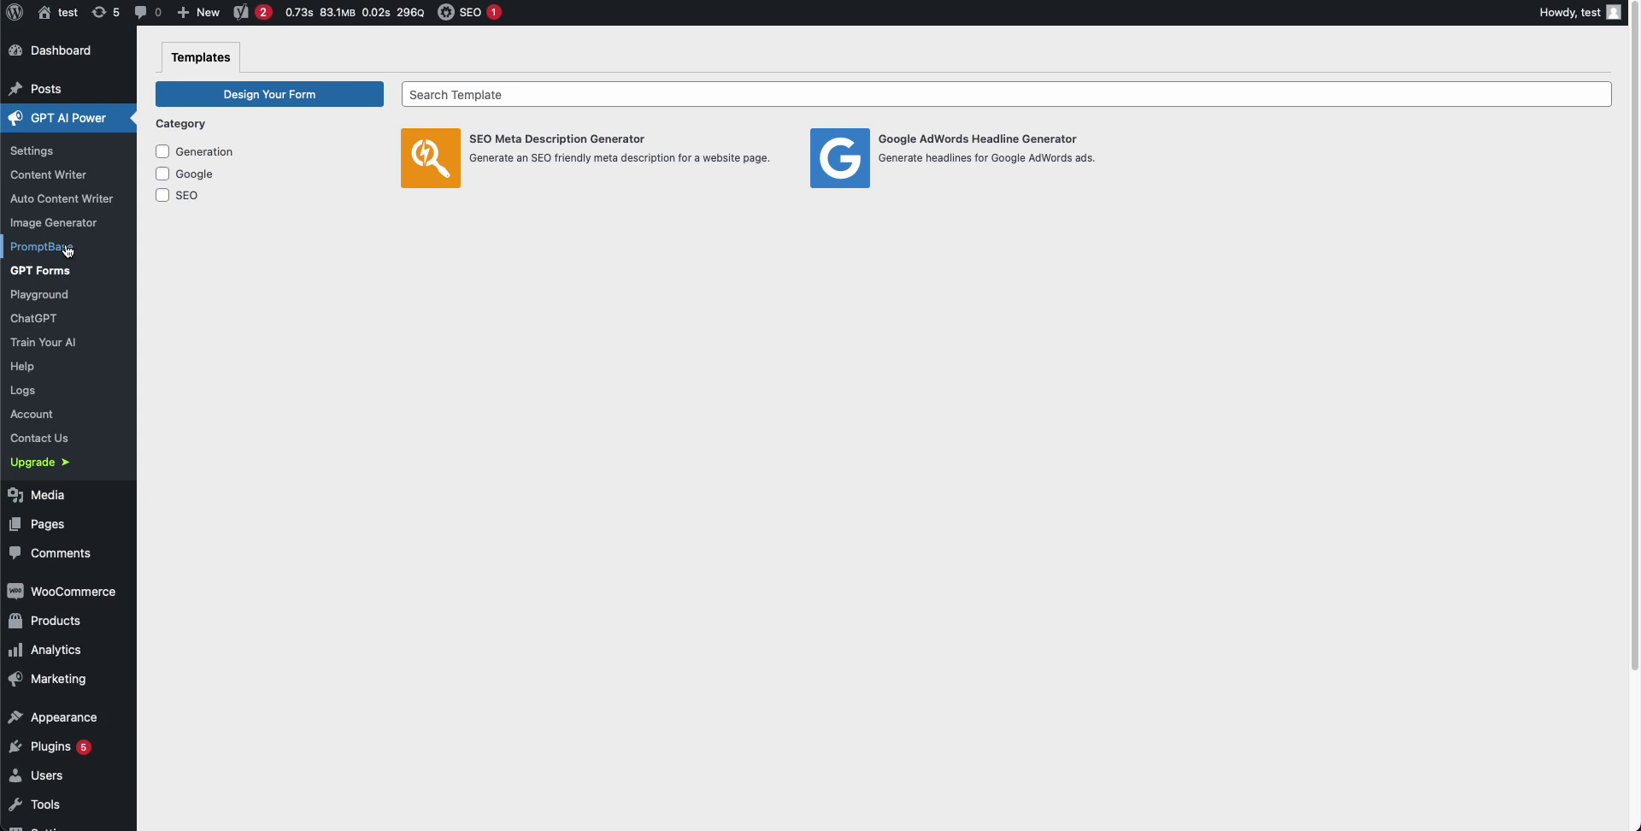
{"action": "key", "text": "alt+Left"}
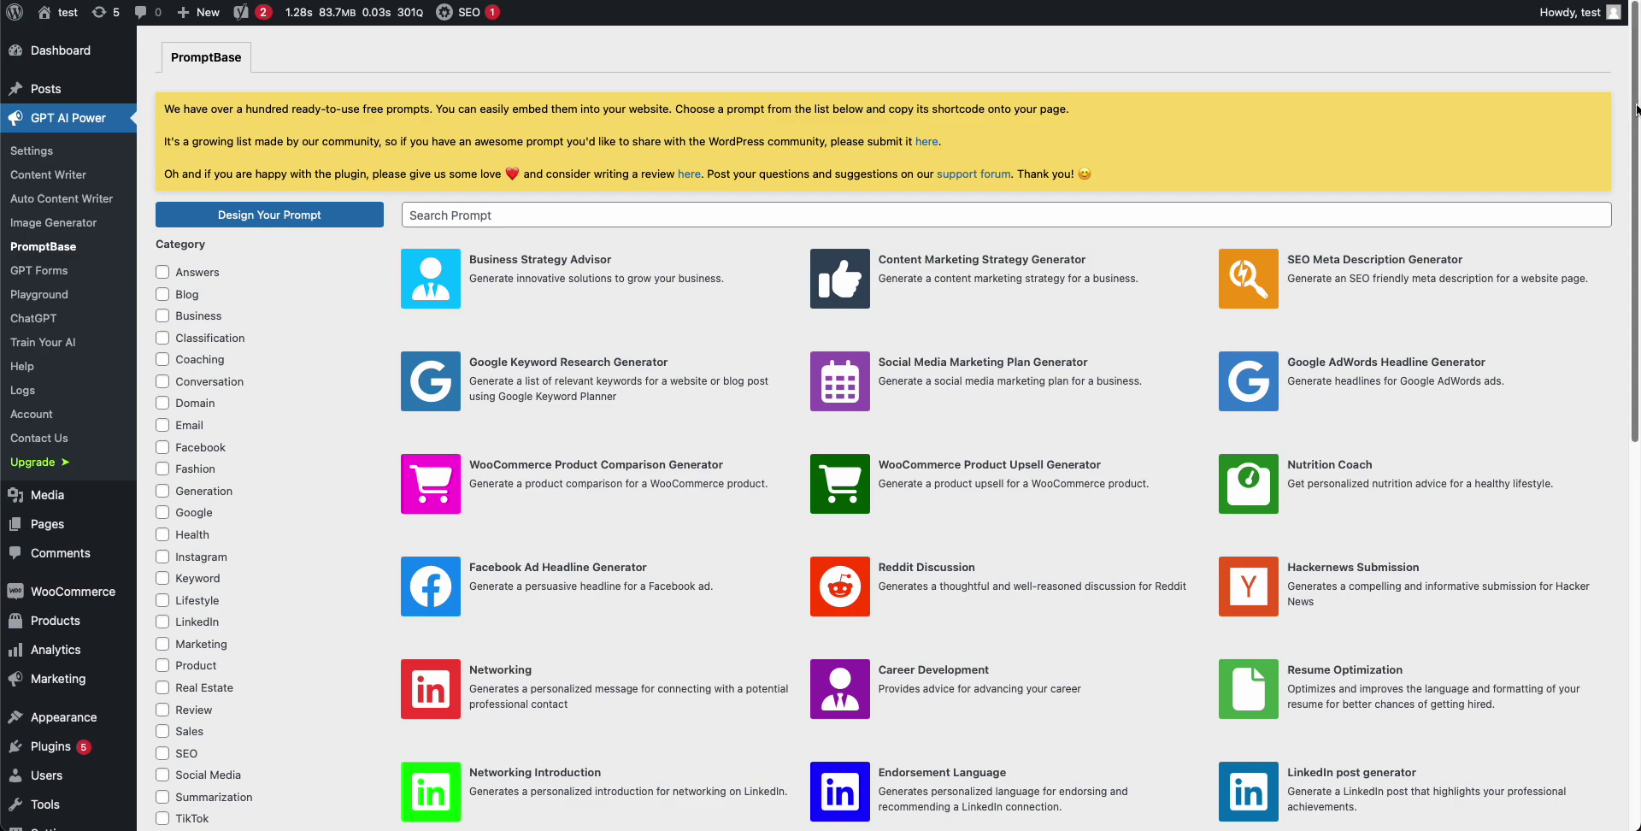
{"action": "scroll", "coordinate": [1636, 110], "scroll_direction": "down", "scroll_amount": 1}
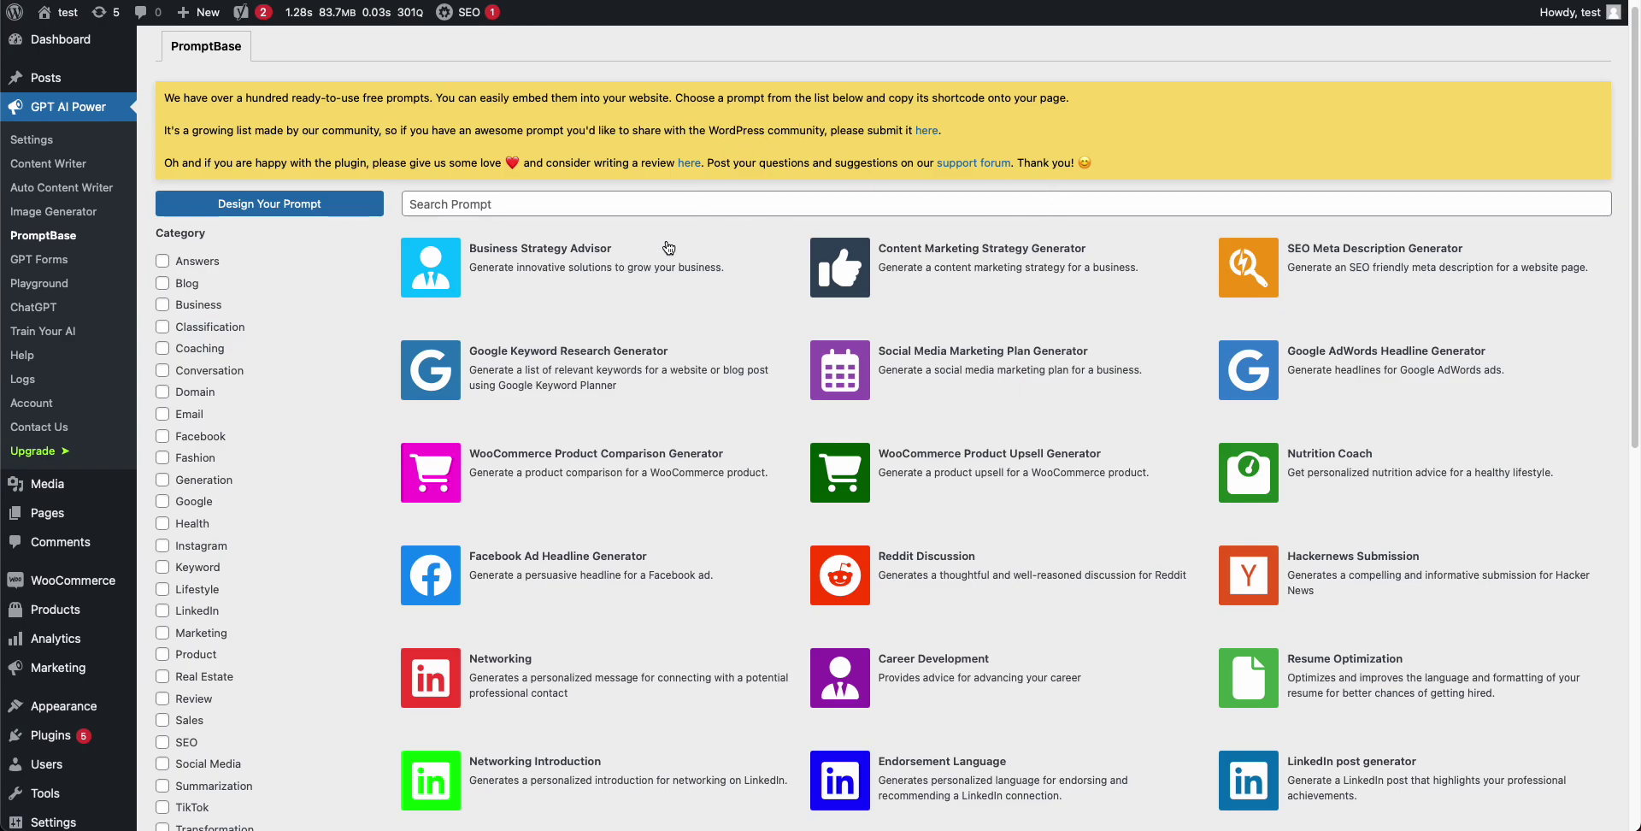
{"action": "mouse_move", "coordinate": [1620, 152]}
{"action": "left_mouse_down"}
{"action": "mouse_move", "coordinate": [1616, 377]}
{"action": "mouse_move", "coordinate": [1616, 141]}
{"action": "left_mouse_up"}
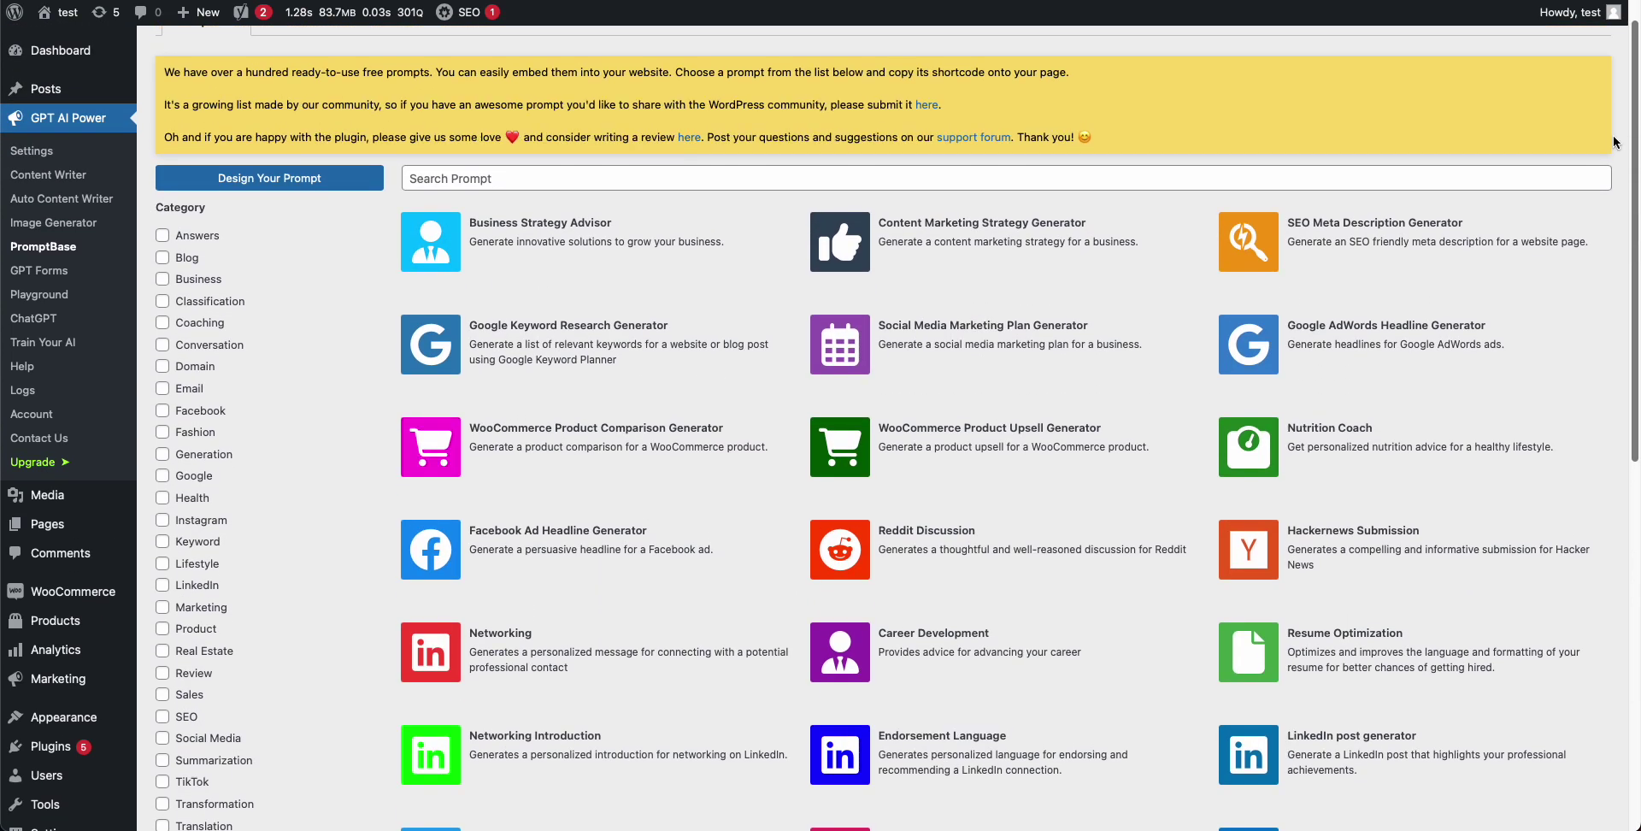
- Open the Business Strategy Advisor prompt and generate a sample response of growth ideas
{"action": "left_click", "coordinate": [433, 243]}
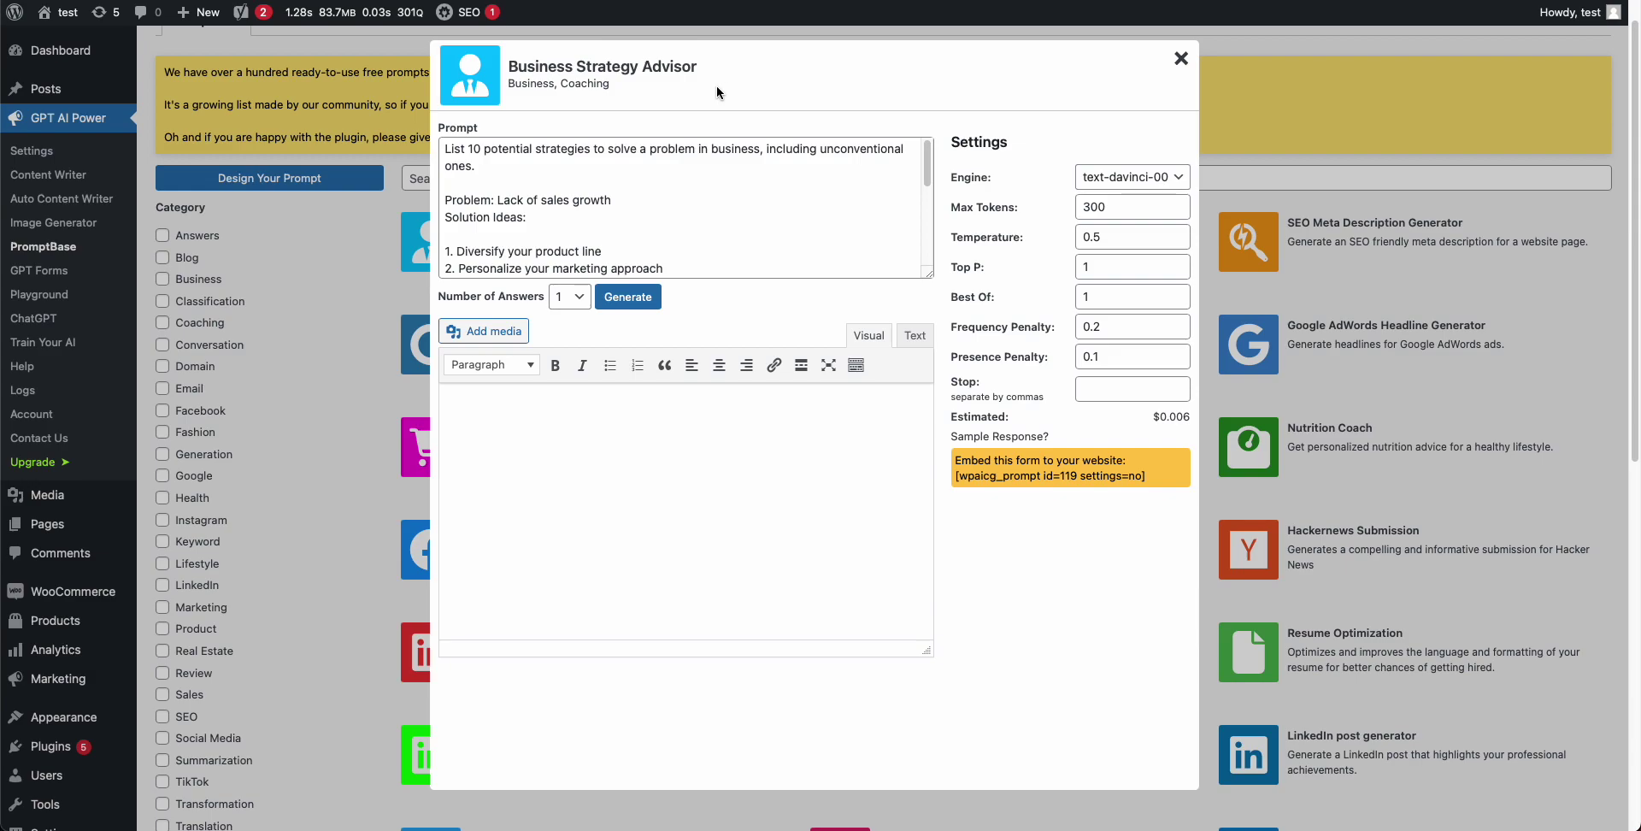
{"action": "left_click_drag", "start_coordinate": [513, 64], "coordinate": [713, 67]}
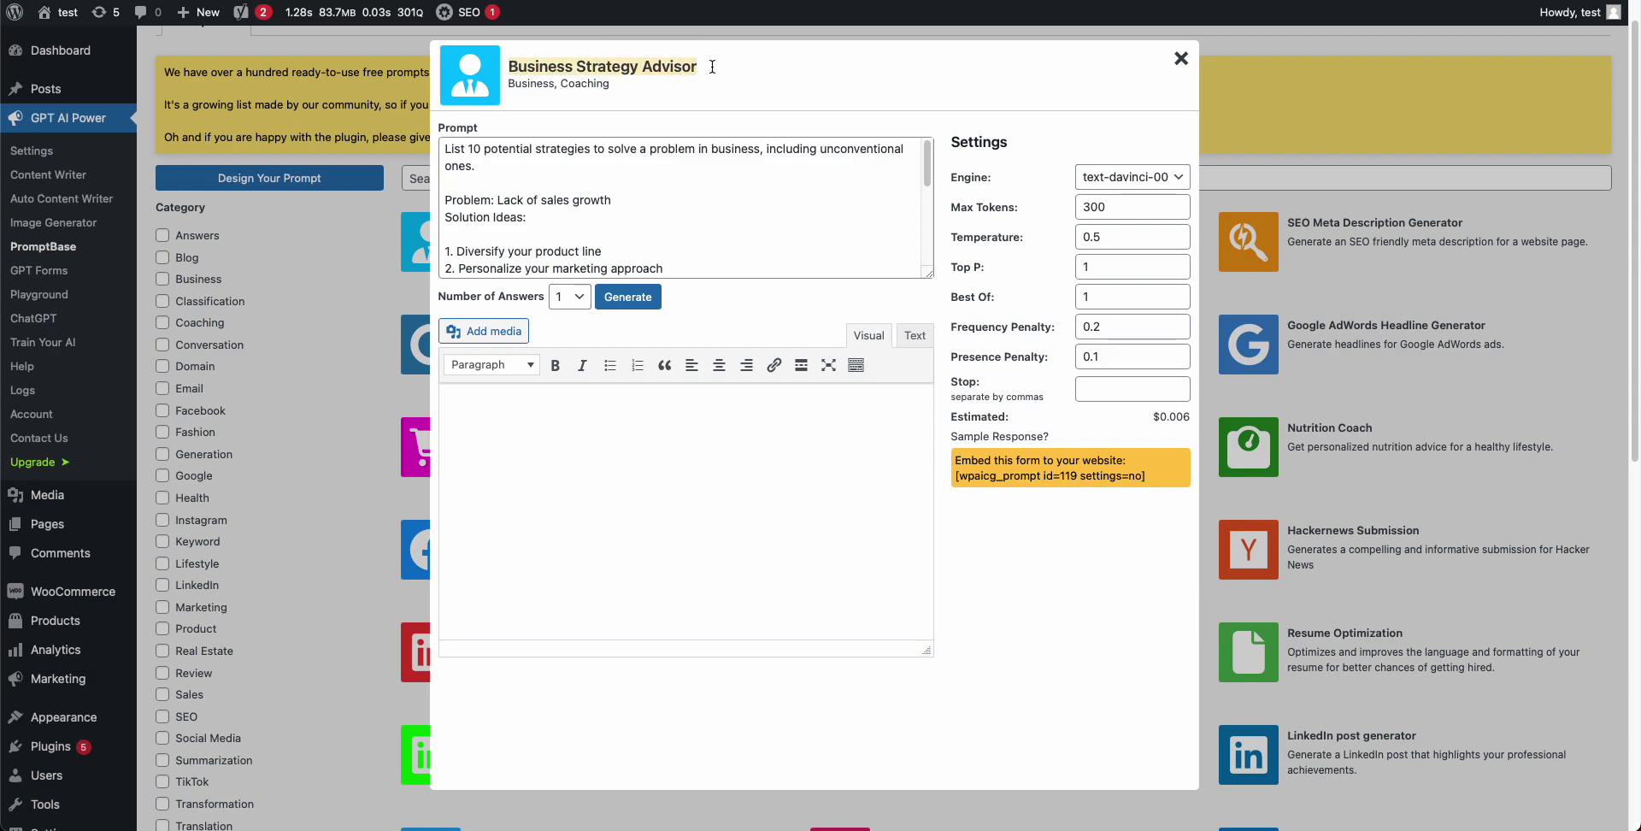
{"action": "left_click", "coordinate": [713, 66]}
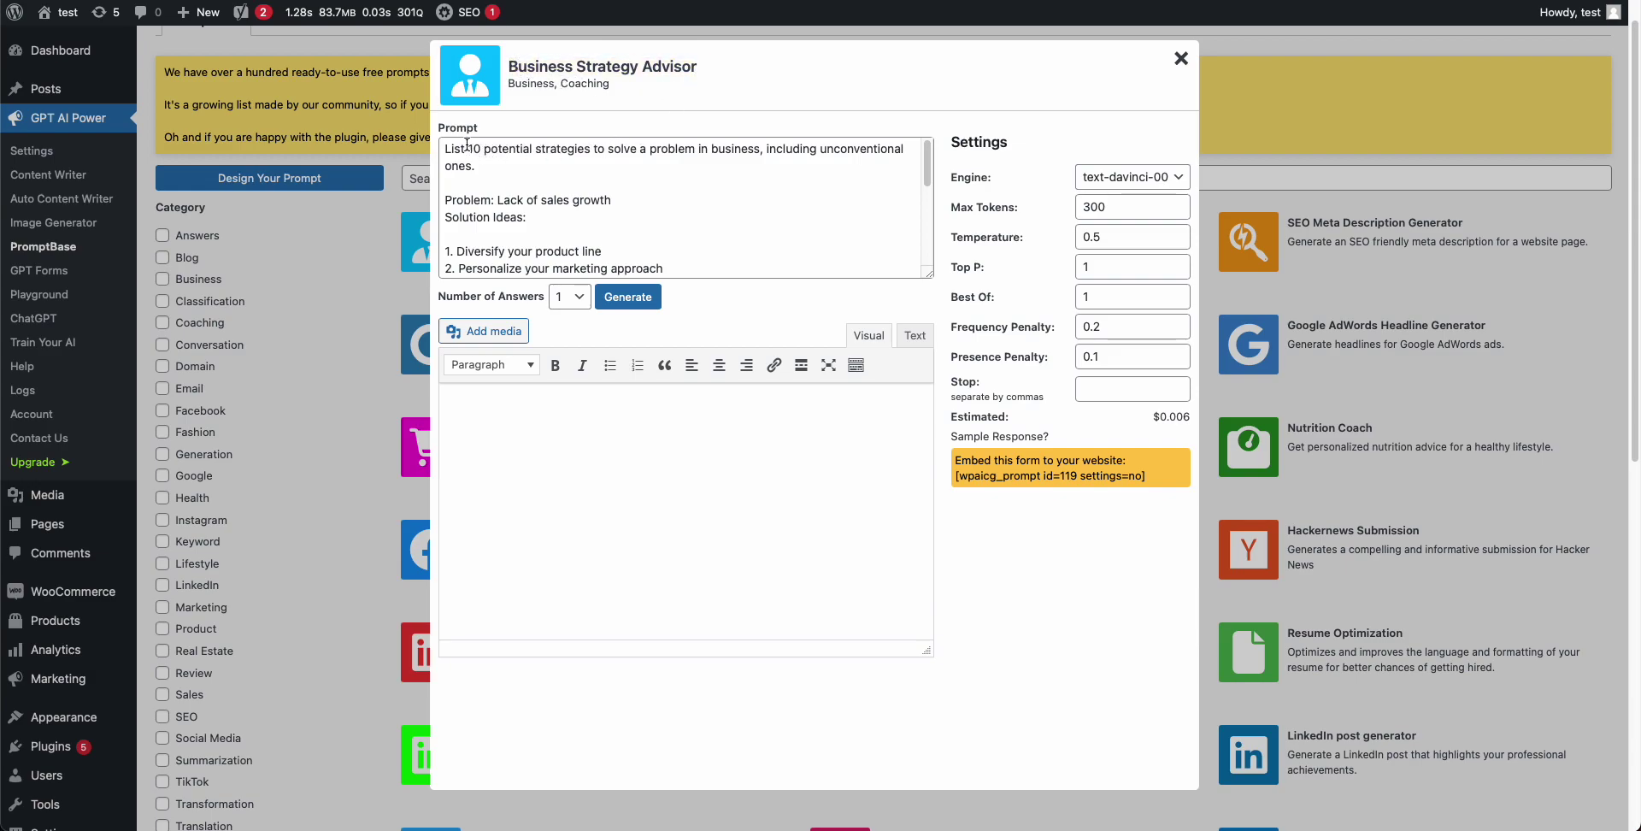
{"action": "left_click_drag", "start_coordinate": [929, 158], "coordinate": [934, 236]}
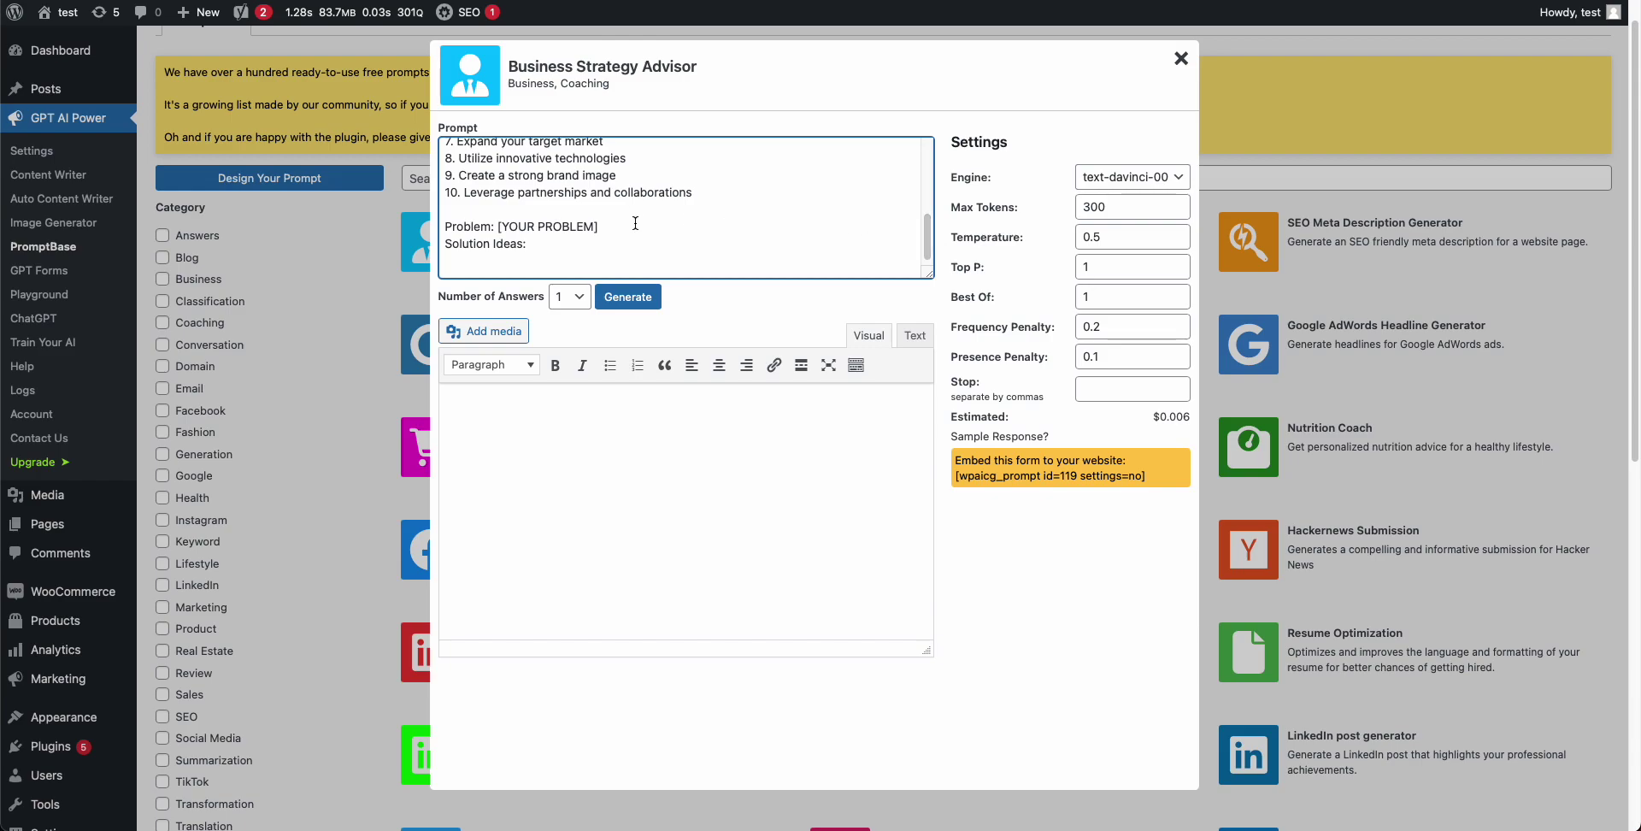
{"action": "left_click_drag", "start_coordinate": [610, 231], "coordinate": [500, 230]}
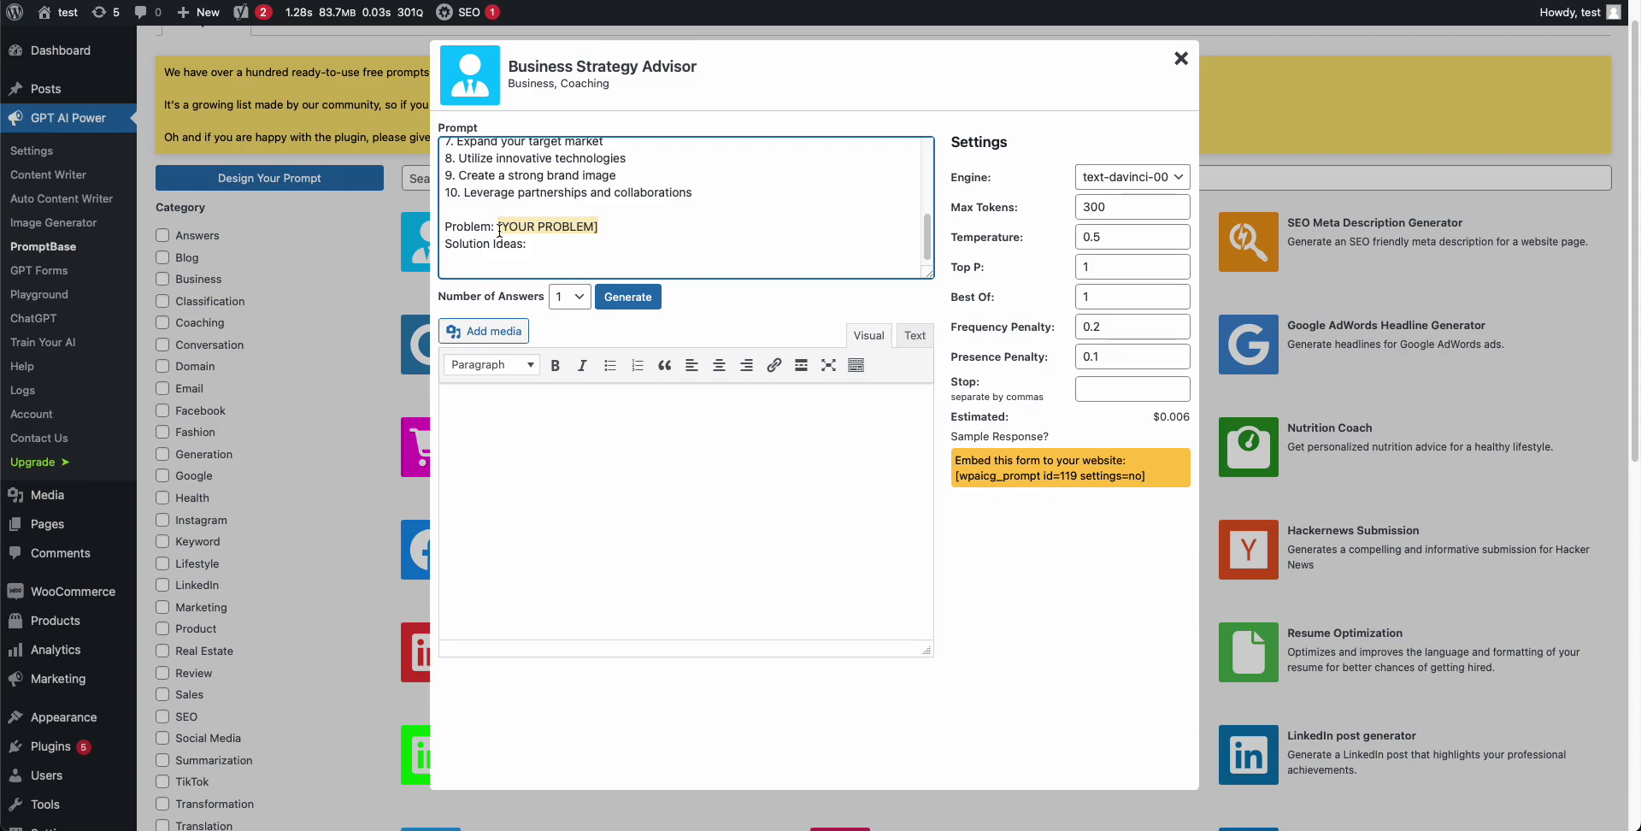
{"action": "left_click", "coordinate": [525, 244]}
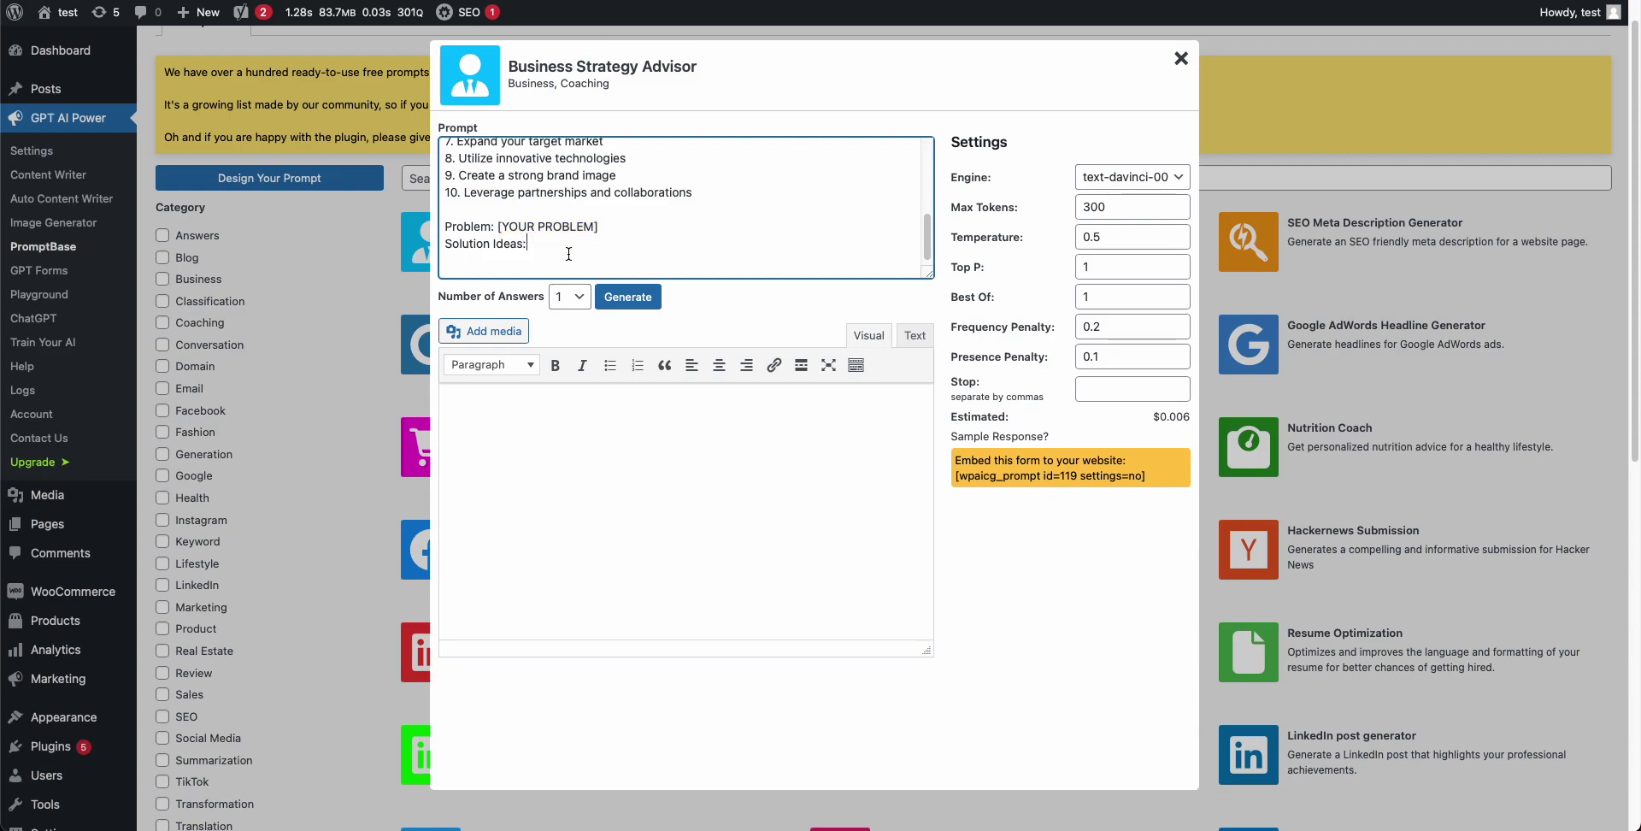
{"action": "left_click", "coordinate": [628, 300]}
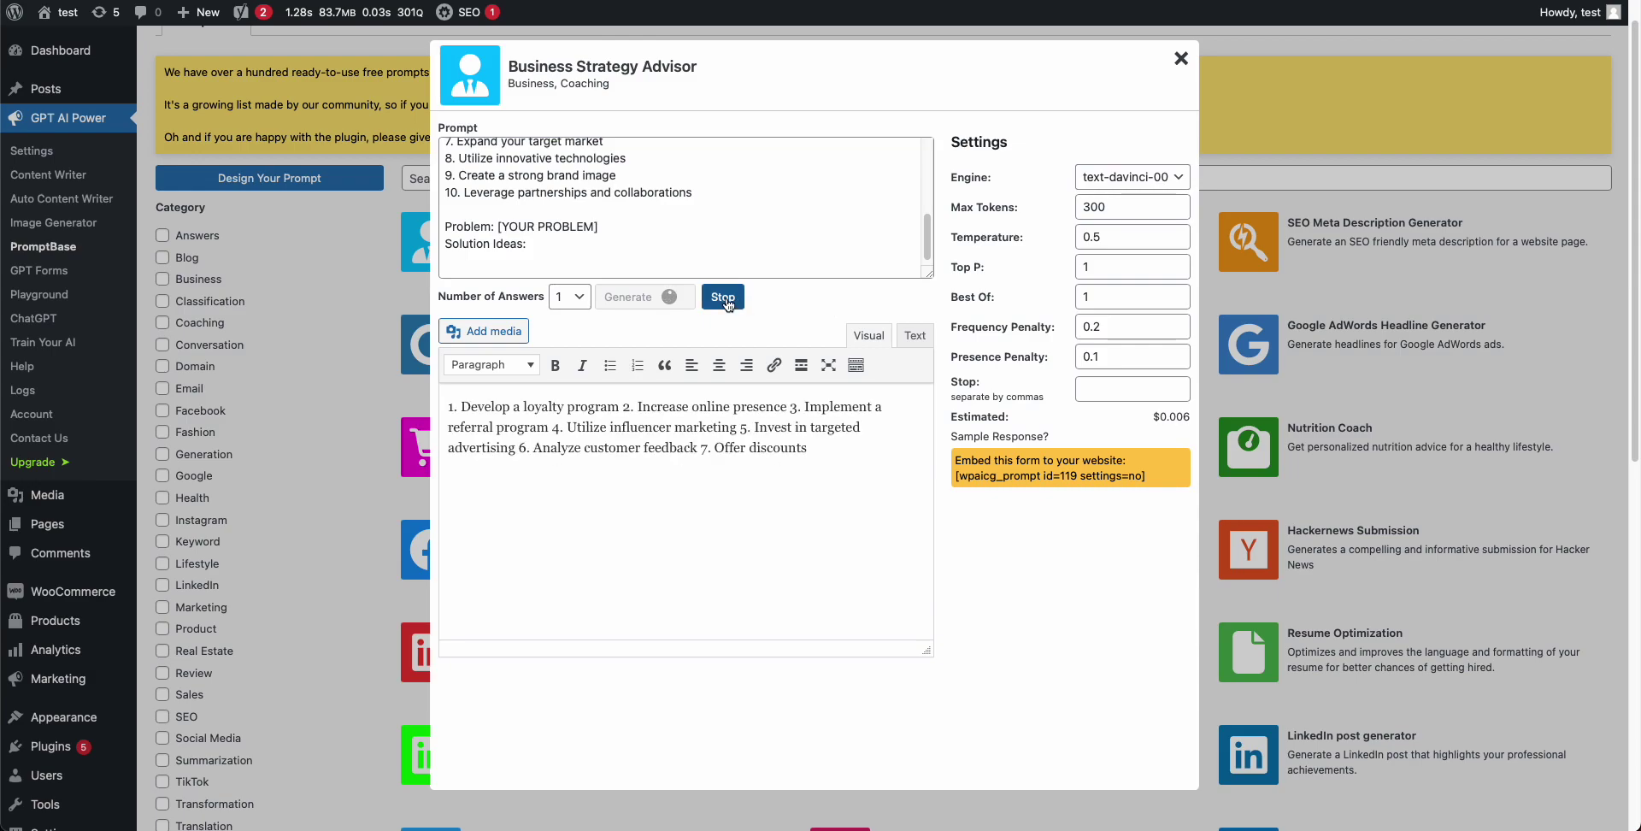
- Copy the embed shortcode [wpaicg_prompt id=119 settings=no] and close the prompt dialog
{"action": "mouse_move", "coordinate": [1029, 443]}
{"action": "left_click_drag", "start_coordinate": [955, 476], "coordinate": [1150, 475]}
{"action": "key", "text": "super+c"}
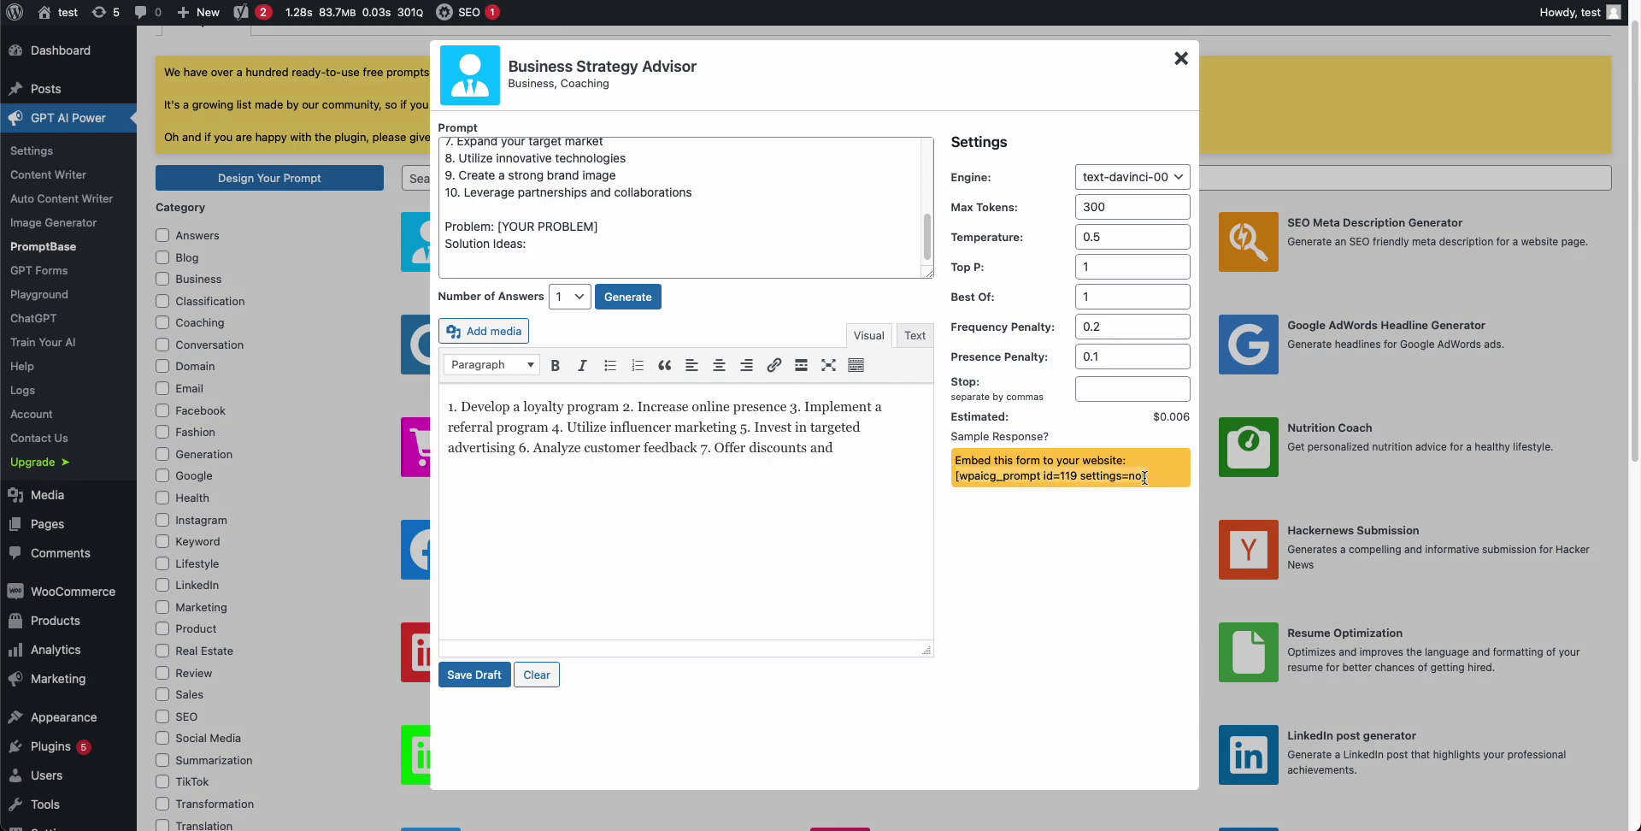
{"action": "left_click", "coordinate": [1184, 69]}
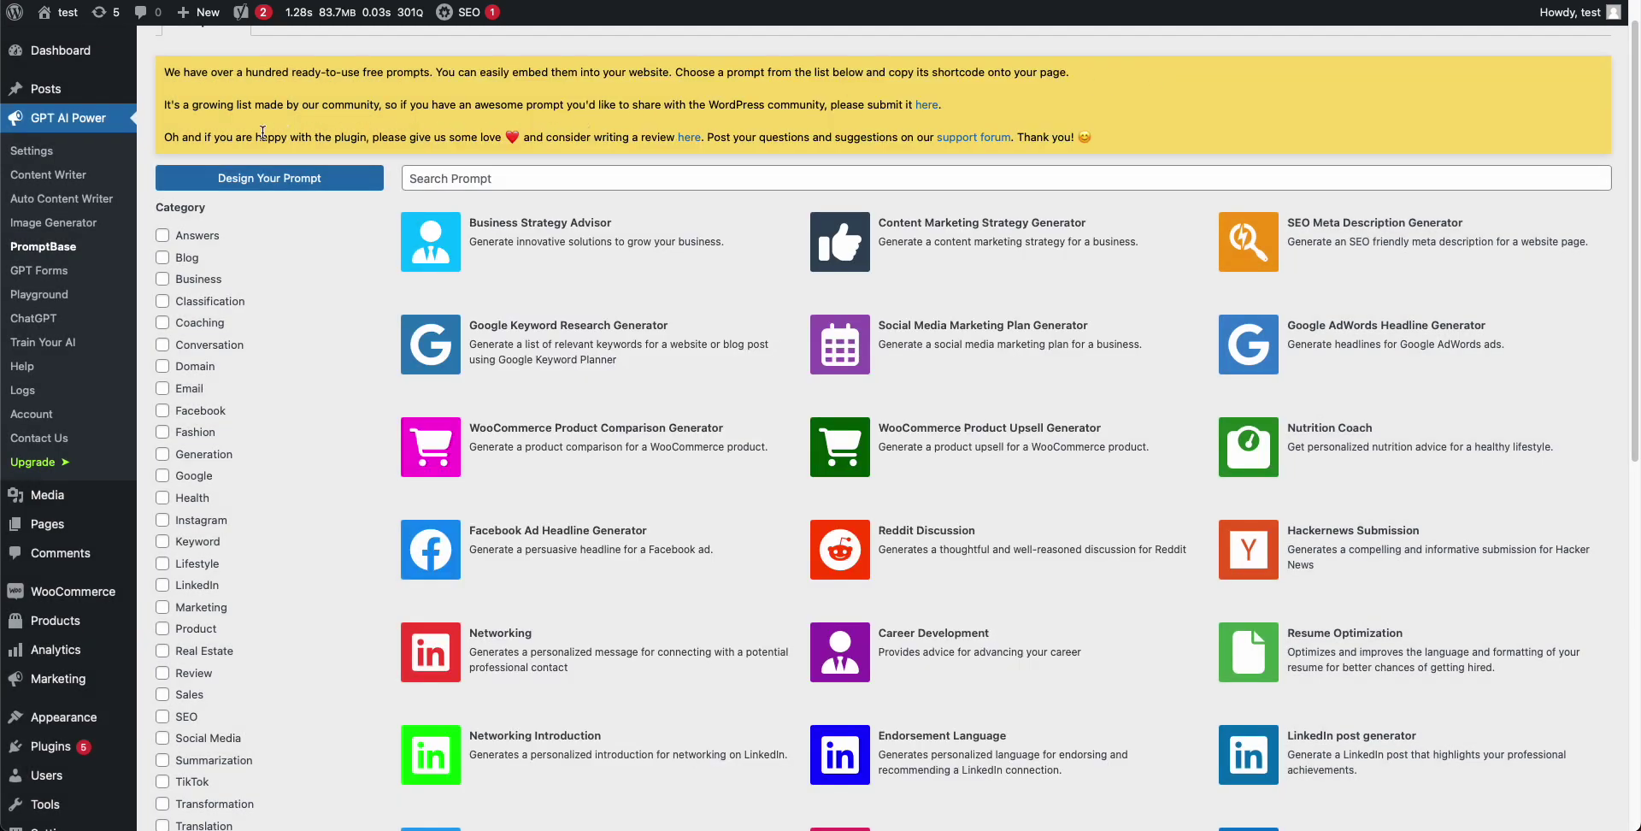
- Publish a new post 'Test' containing the pasted [wpaicg_prompt id=119 settings=no] shortcode, then view it
{"action": "mouse_move", "coordinate": [101, 89]}
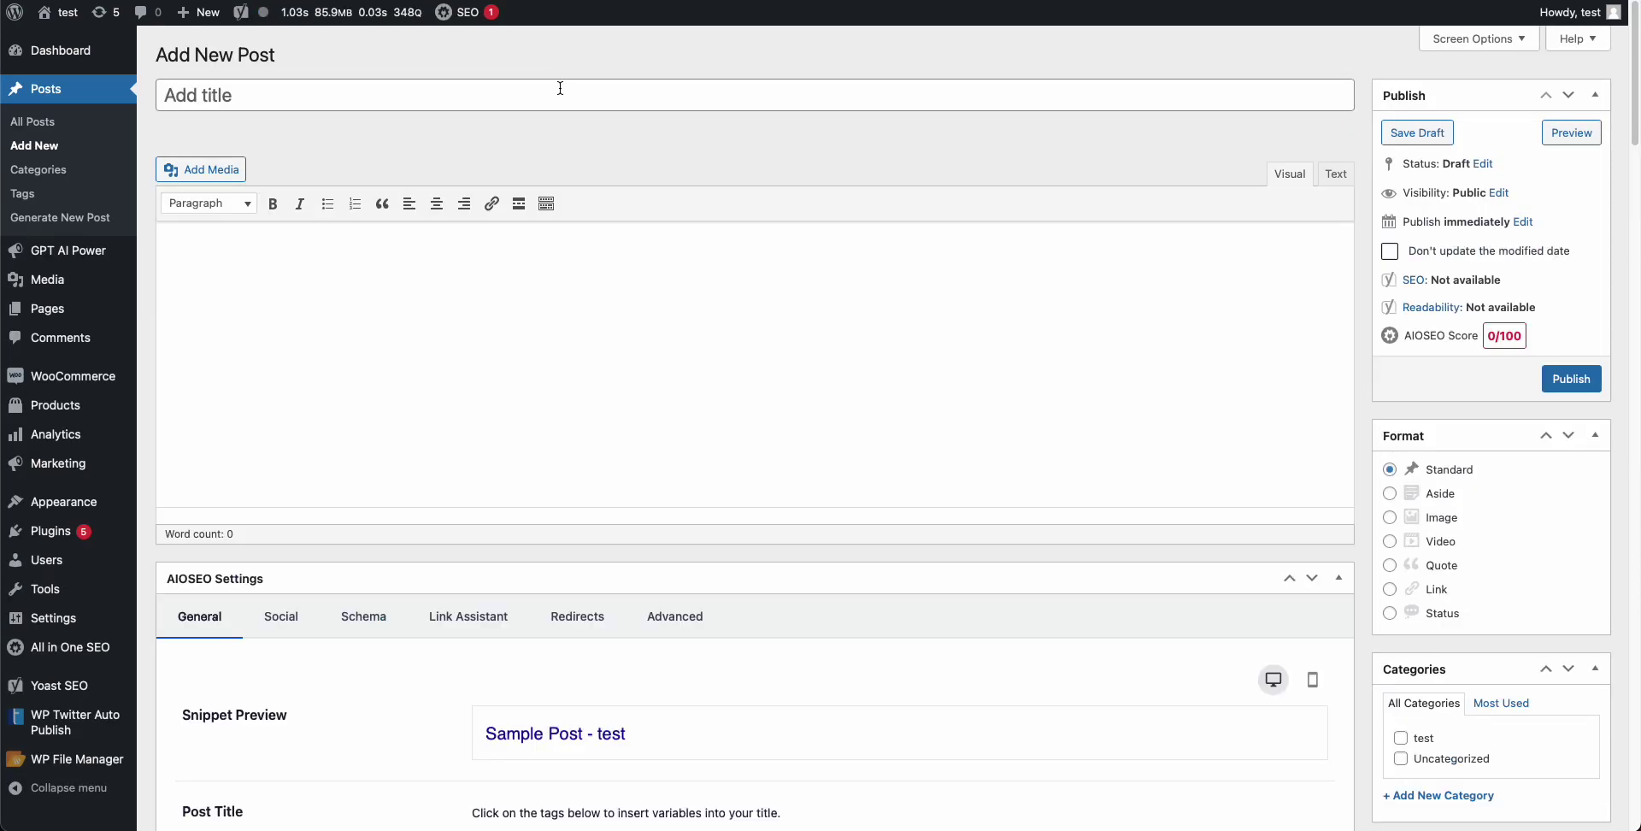
{"action": "type", "text": "Test"}
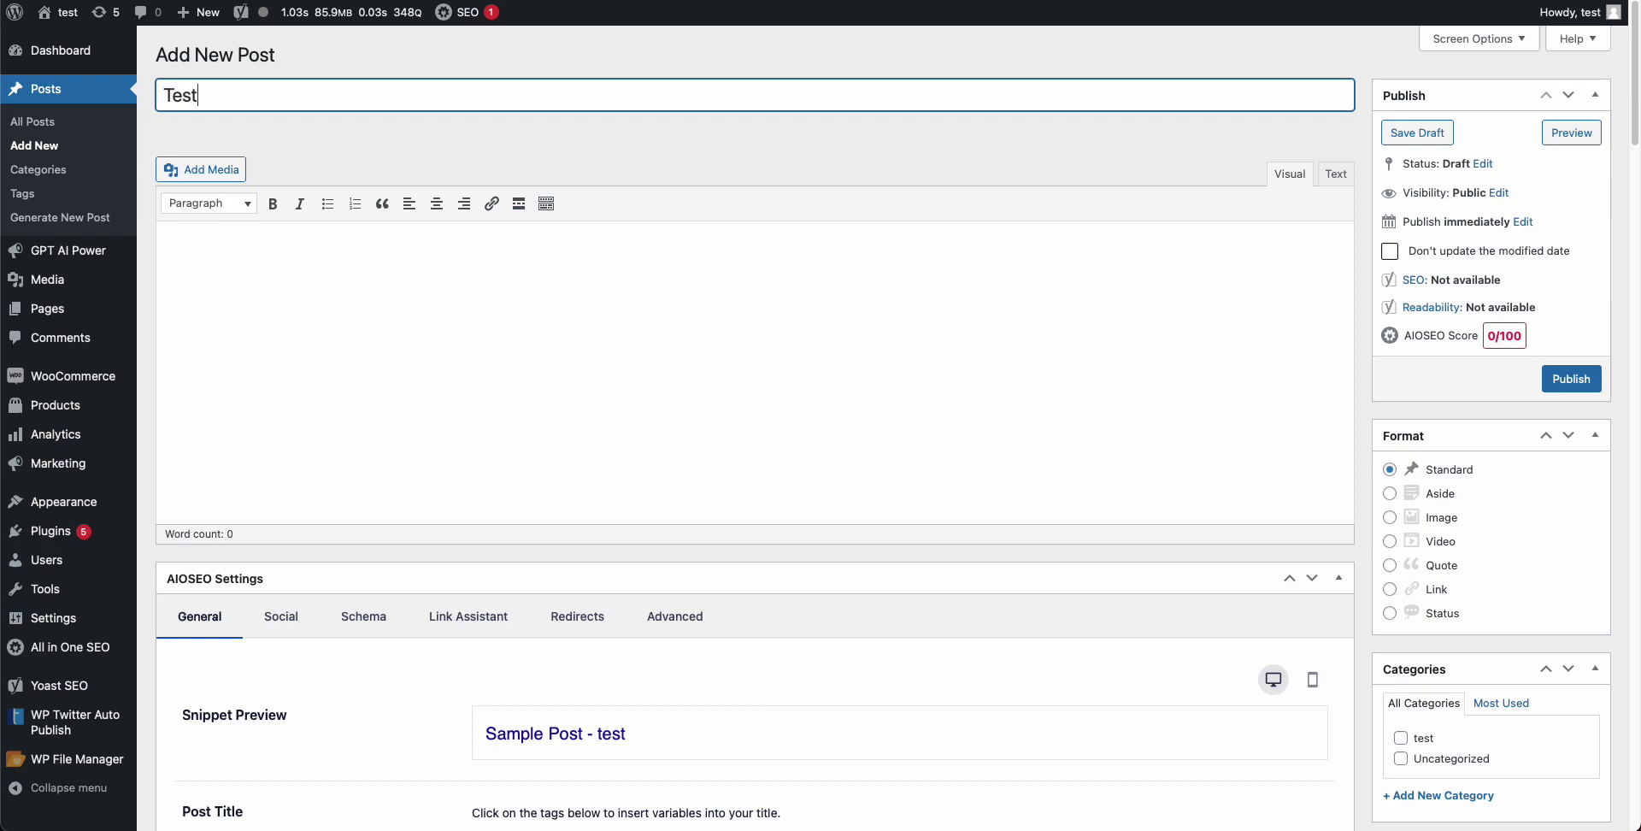
{"action": "left_click", "coordinate": [696, 278]}
{"action": "key", "text": "super+v"}
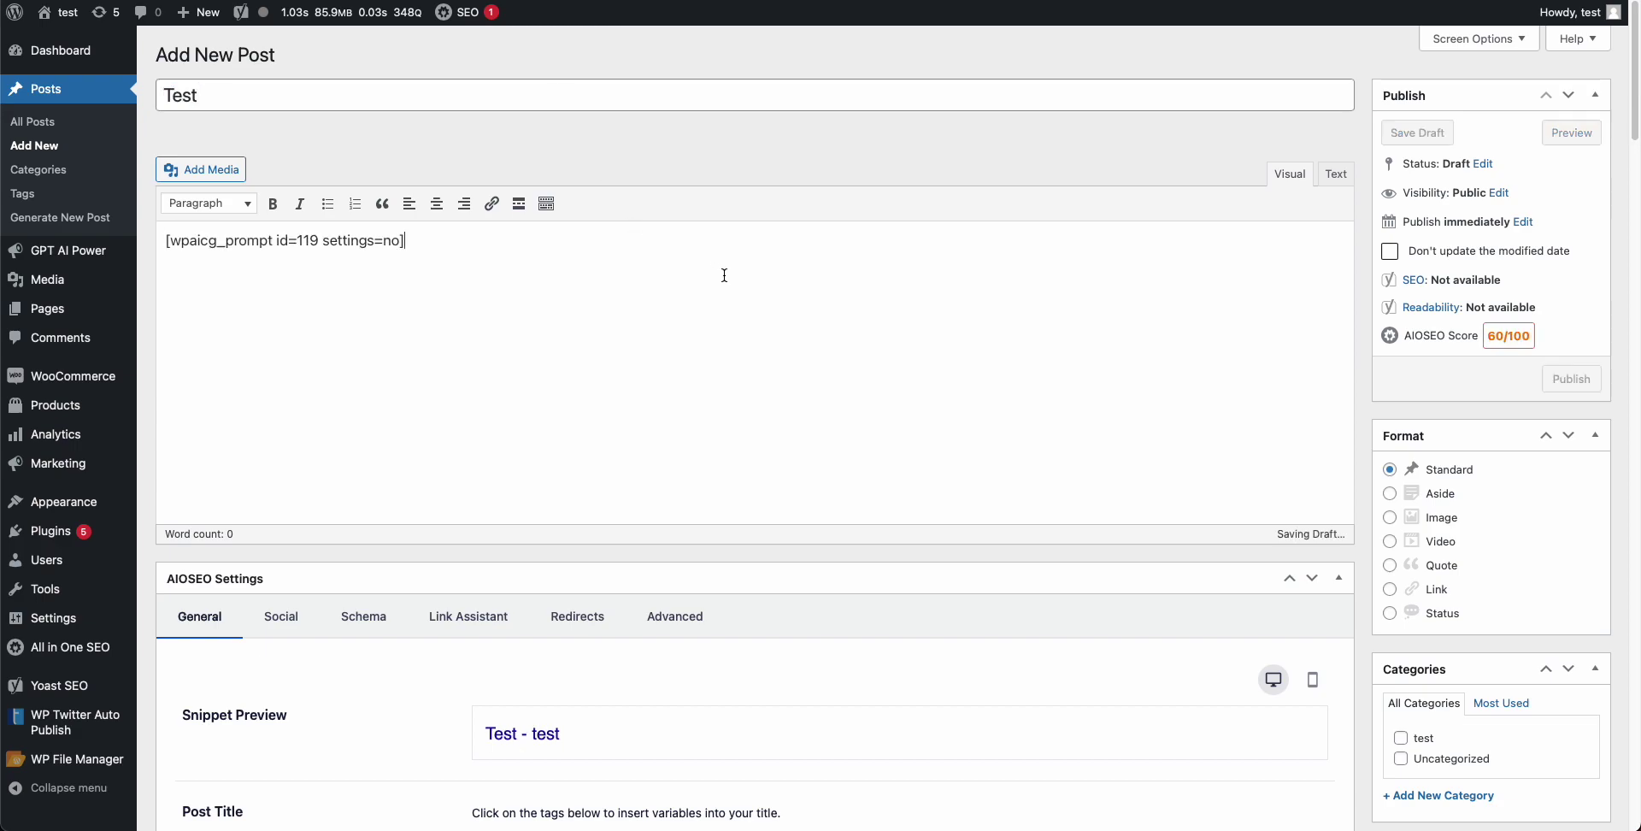
{"action": "left_click", "coordinate": [1571, 379]}
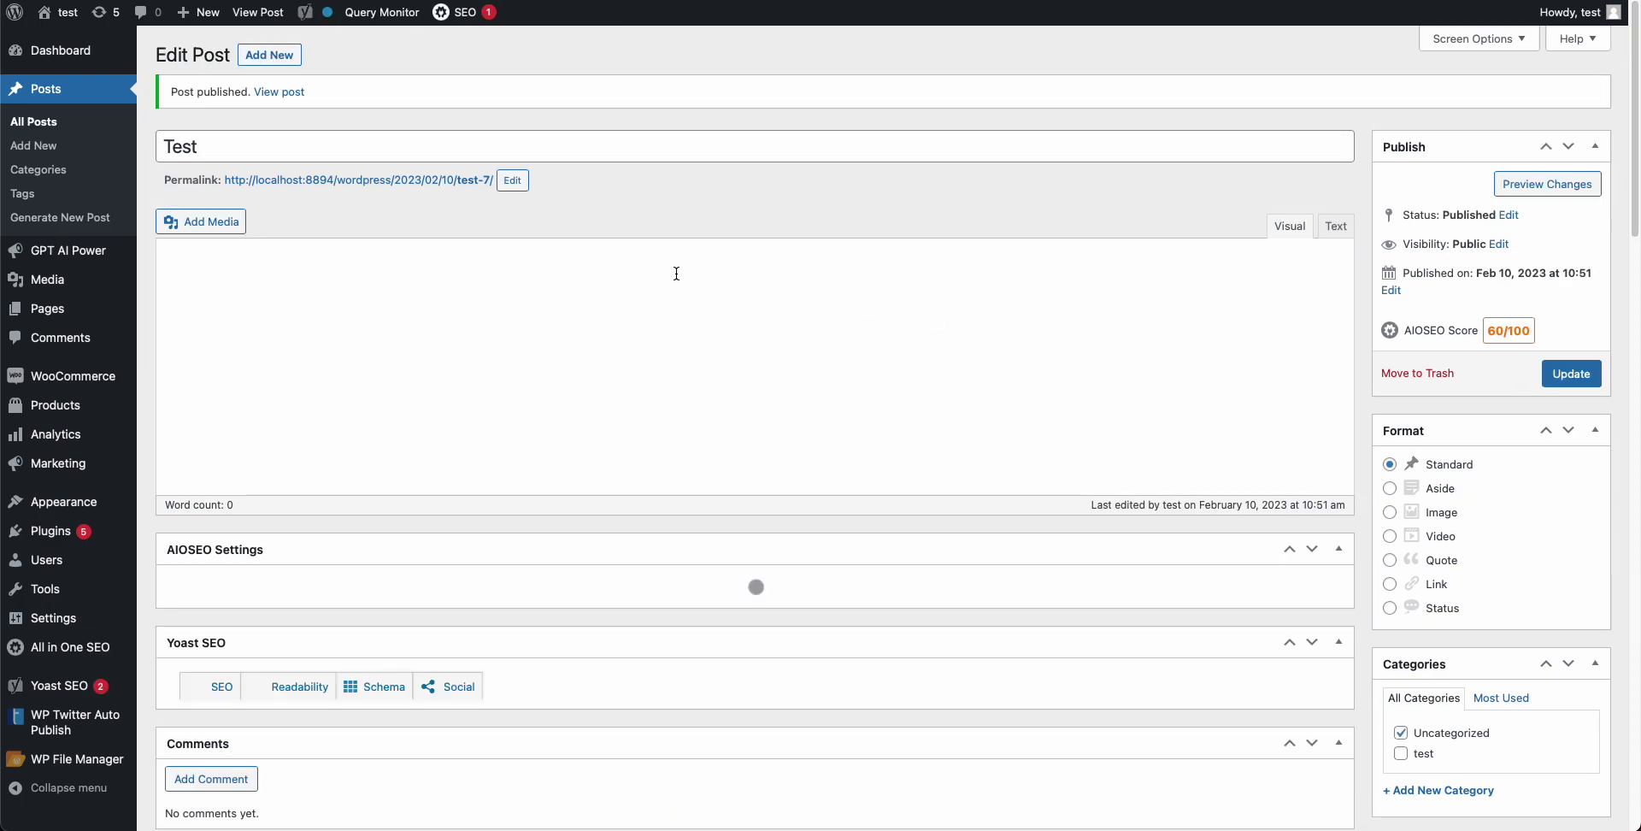
{"action": "left_click", "coordinate": [291, 100]}
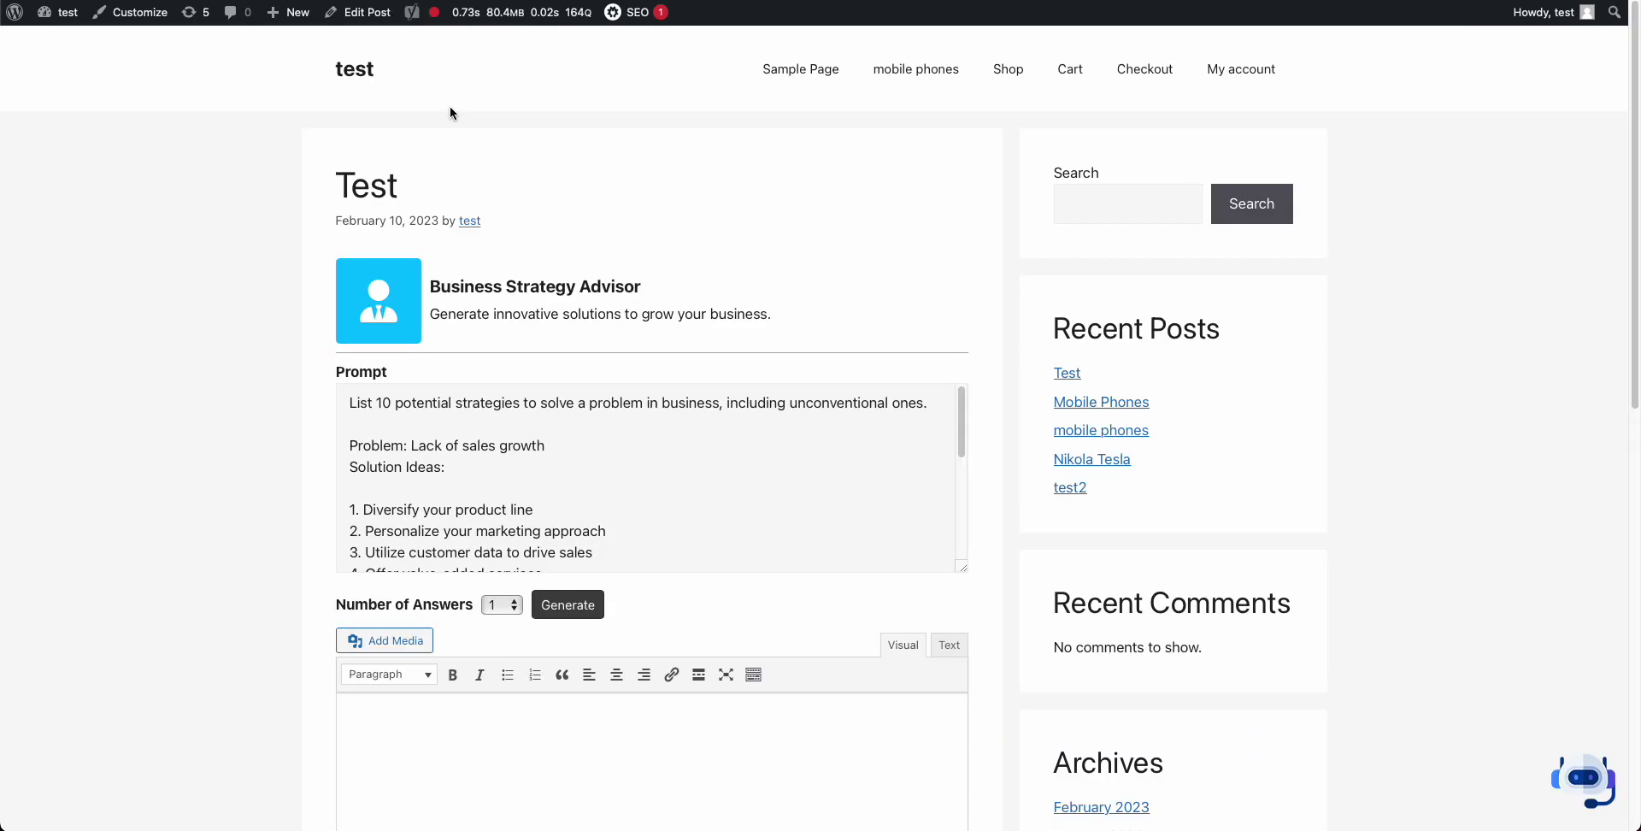
- On the live Test post, replace the [YOUR PROBLEM] placeholder with 'getting new customers'
{"action": "scroll", "coordinate": [682, 314], "scroll_direction": "down", "scroll_amount": 1}
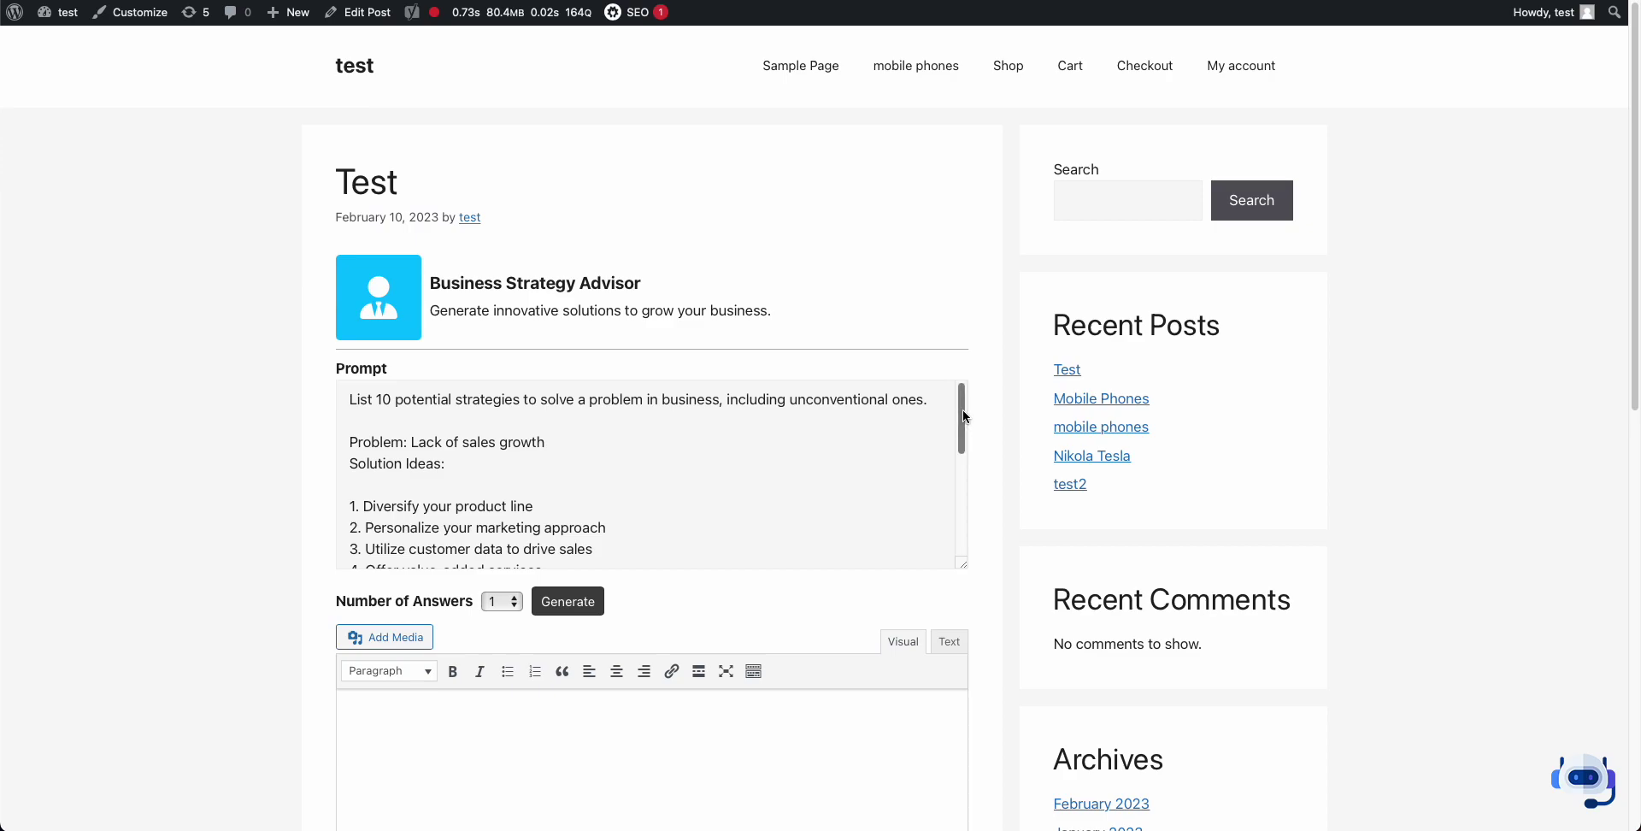
{"action": "left_click_drag", "start_coordinate": [963, 417], "coordinate": [956, 508]}
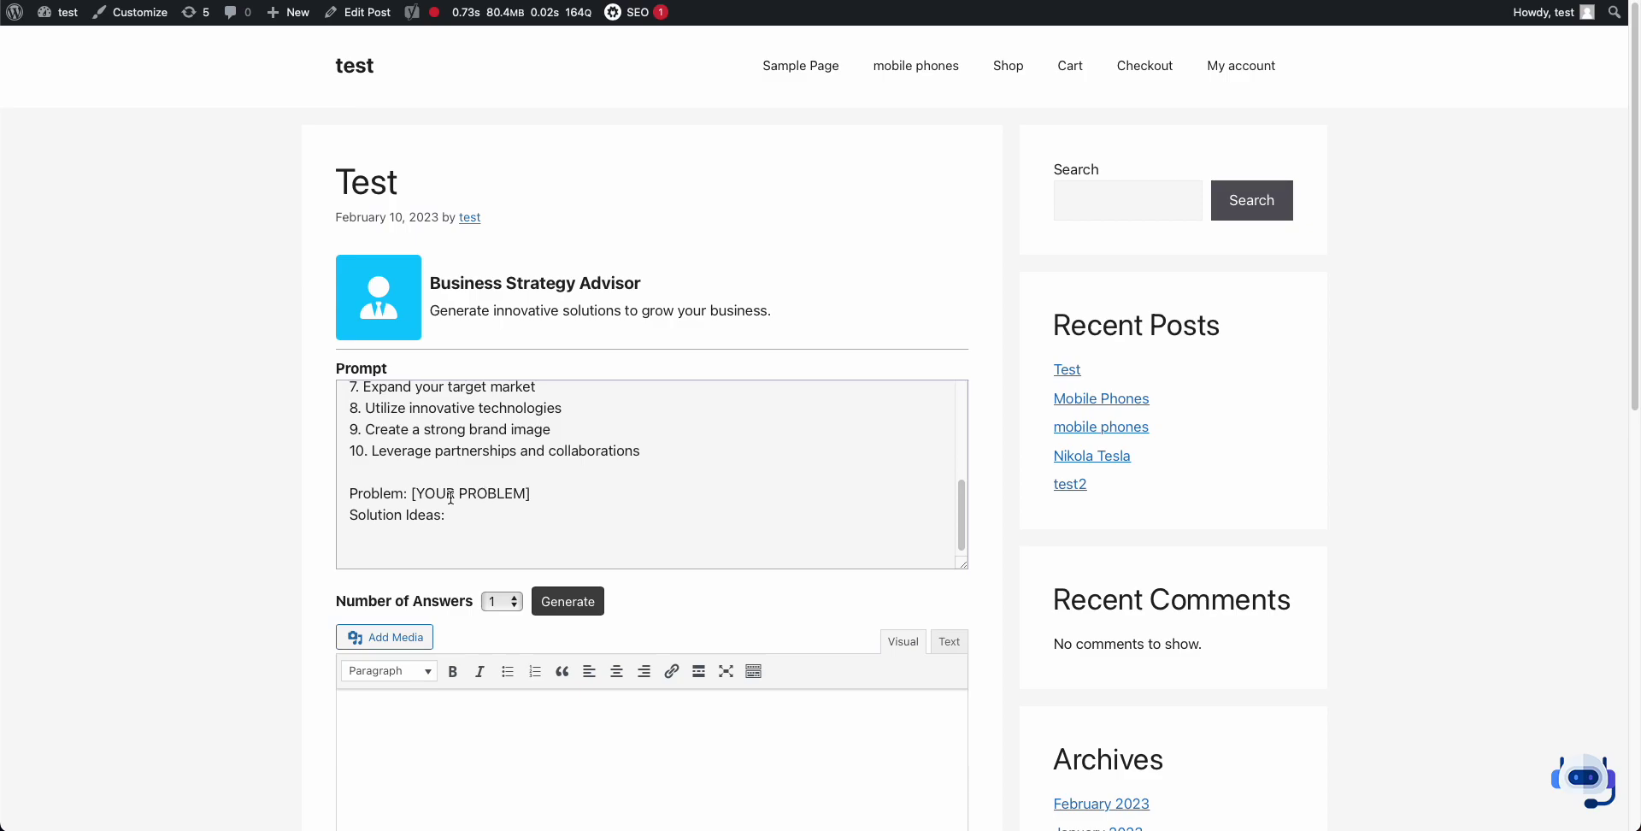
{"action": "left_click_drag", "start_coordinate": [412, 494], "coordinate": [548, 497]}
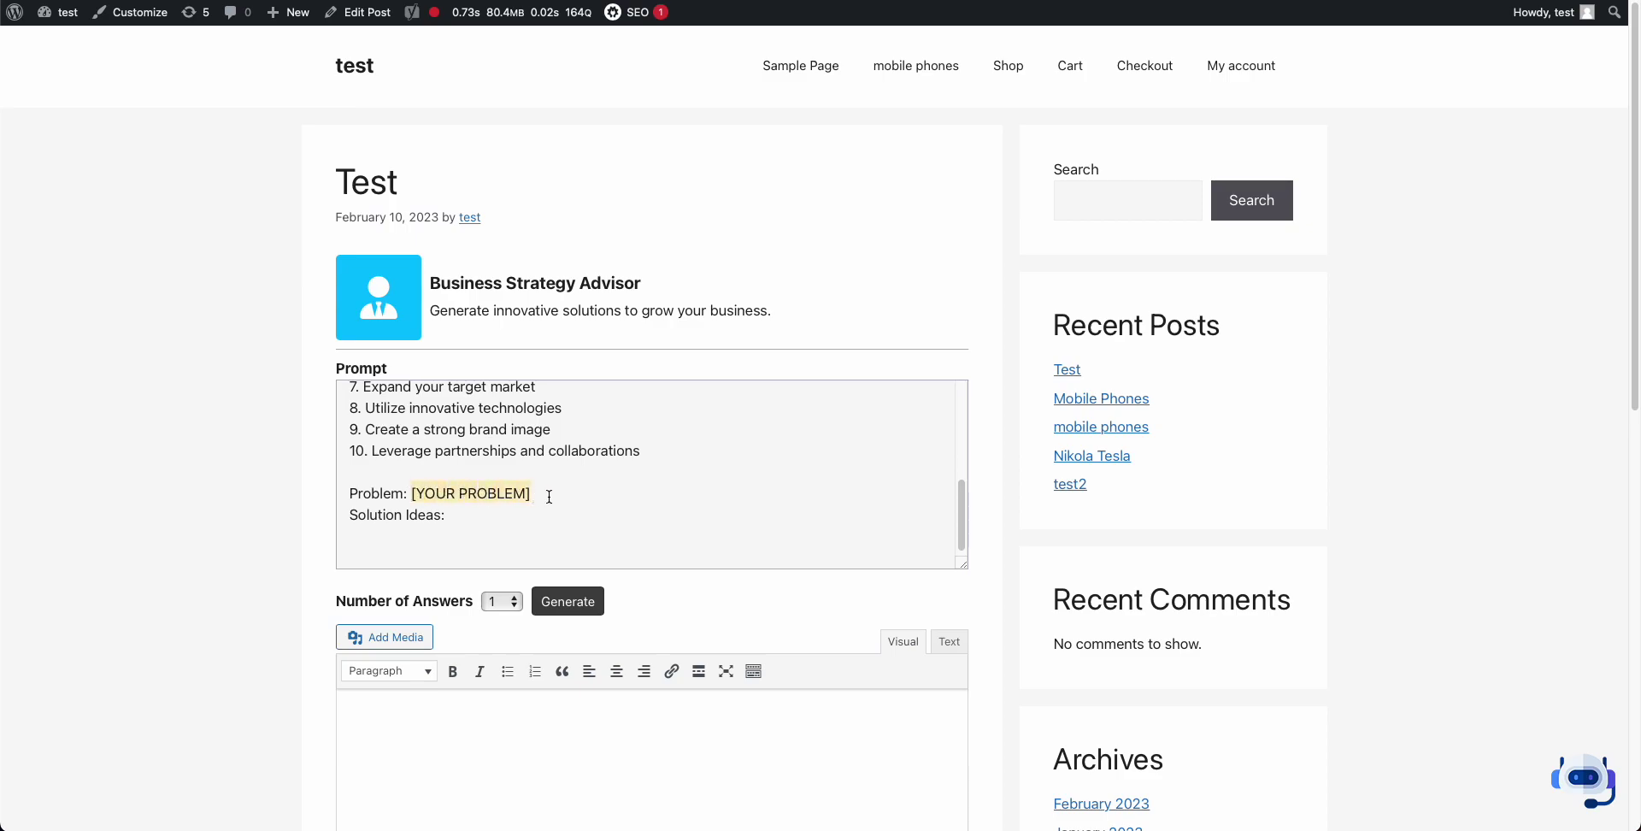
{"action": "key", "text": "BackSpace"}
{"action": "type", "text": "gettin"}
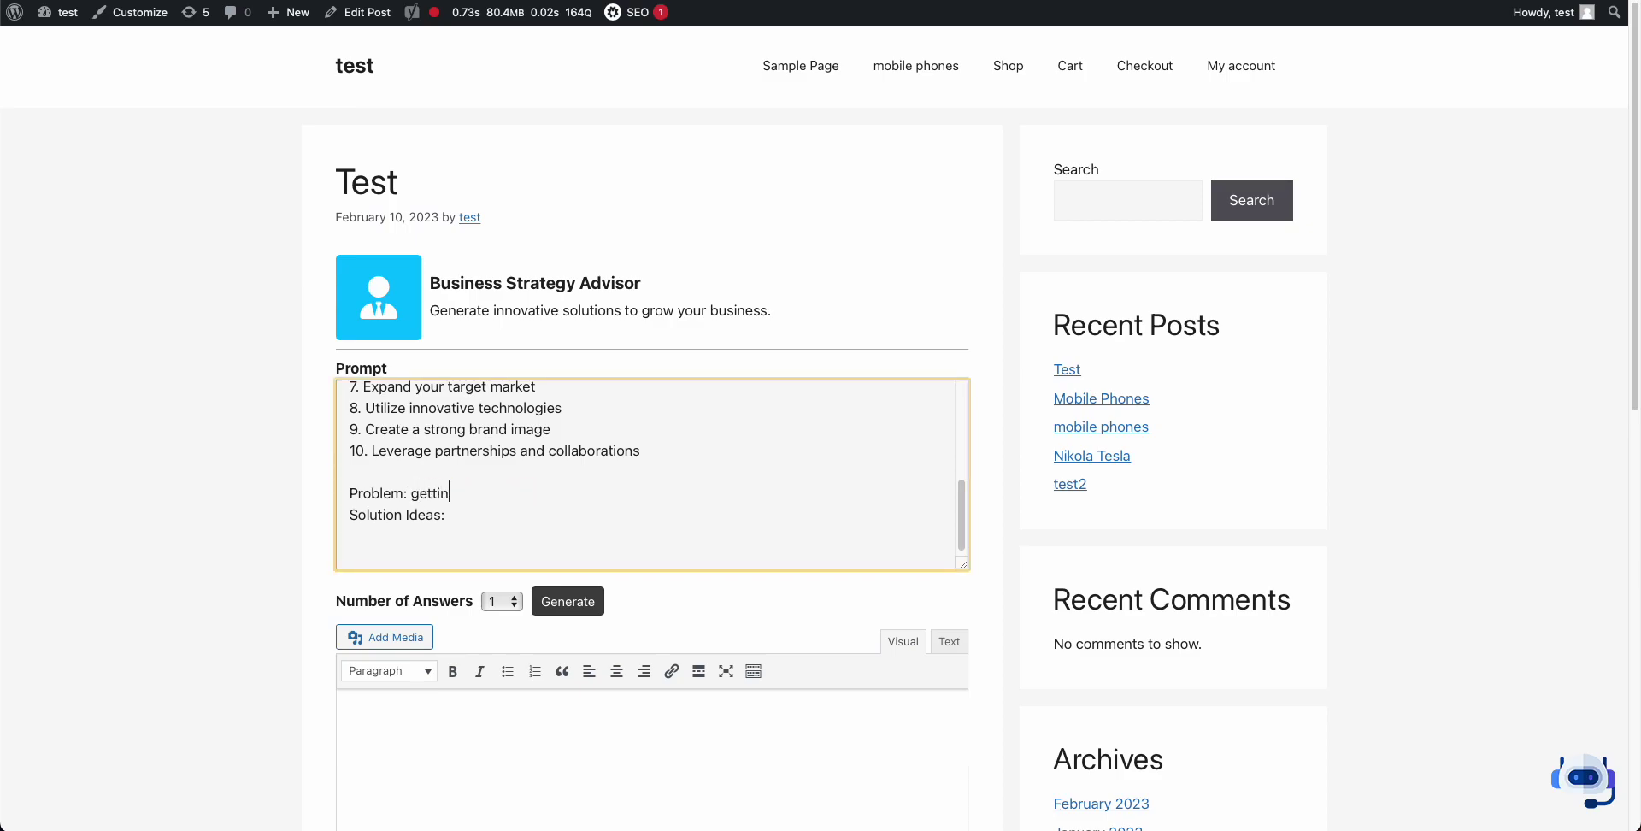
{"action": "type", "text": "g new customers"}
{"action": "left_click_drag", "start_coordinate": [572, 494], "coordinate": [405, 494]}
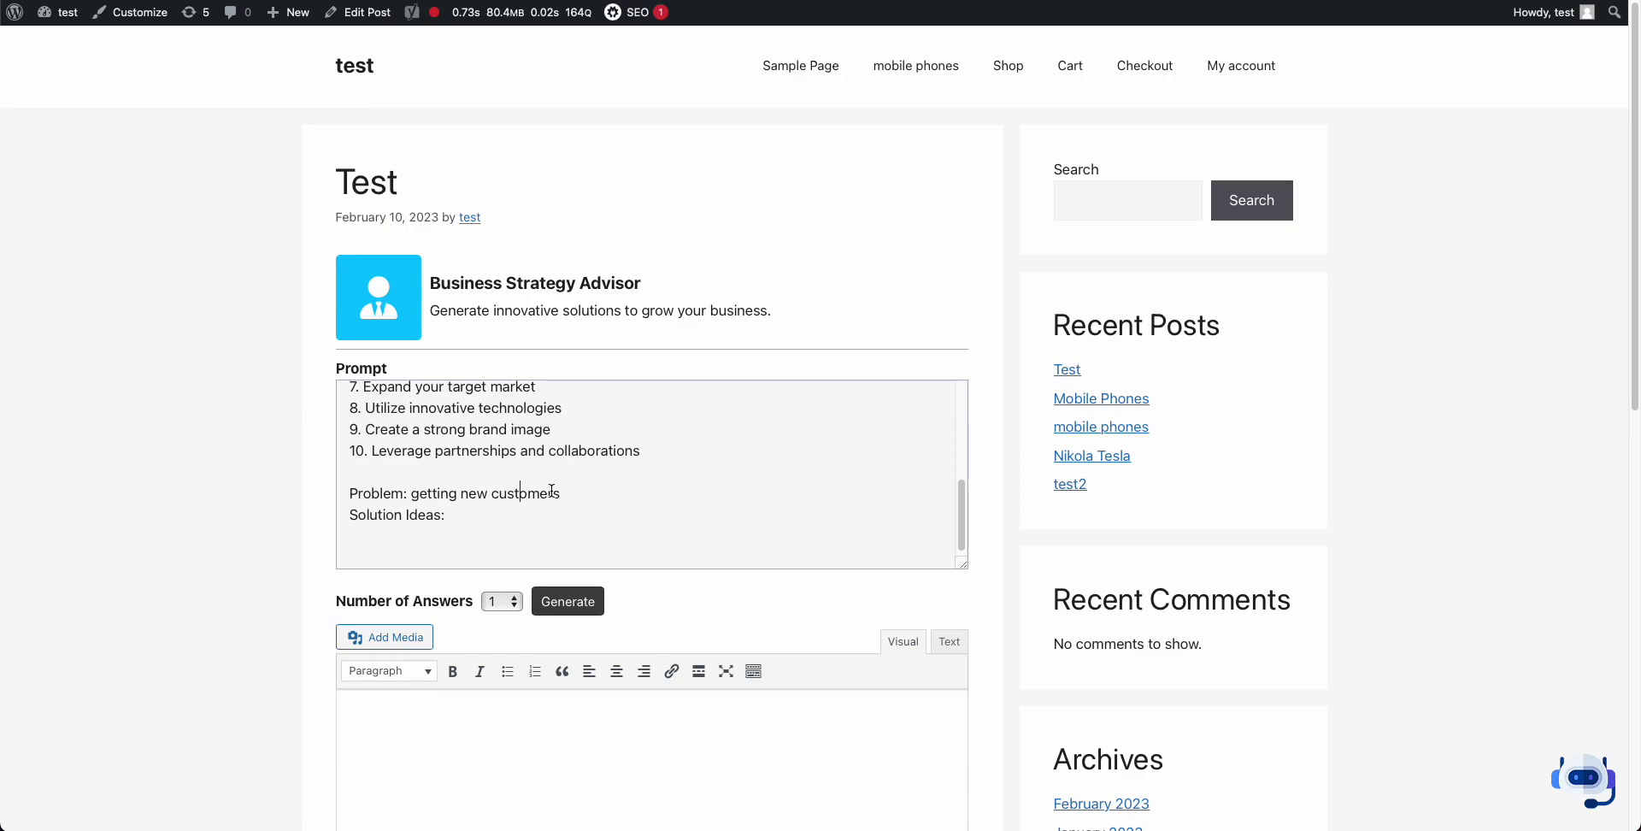
- Generate the advisor's answer and scroll through the ten strategies for getting new customers
{"action": "left_click", "coordinate": [560, 602]}
{"action": "scroll", "coordinate": [299, 588], "scroll_direction": "down", "scroll_amount": 3}
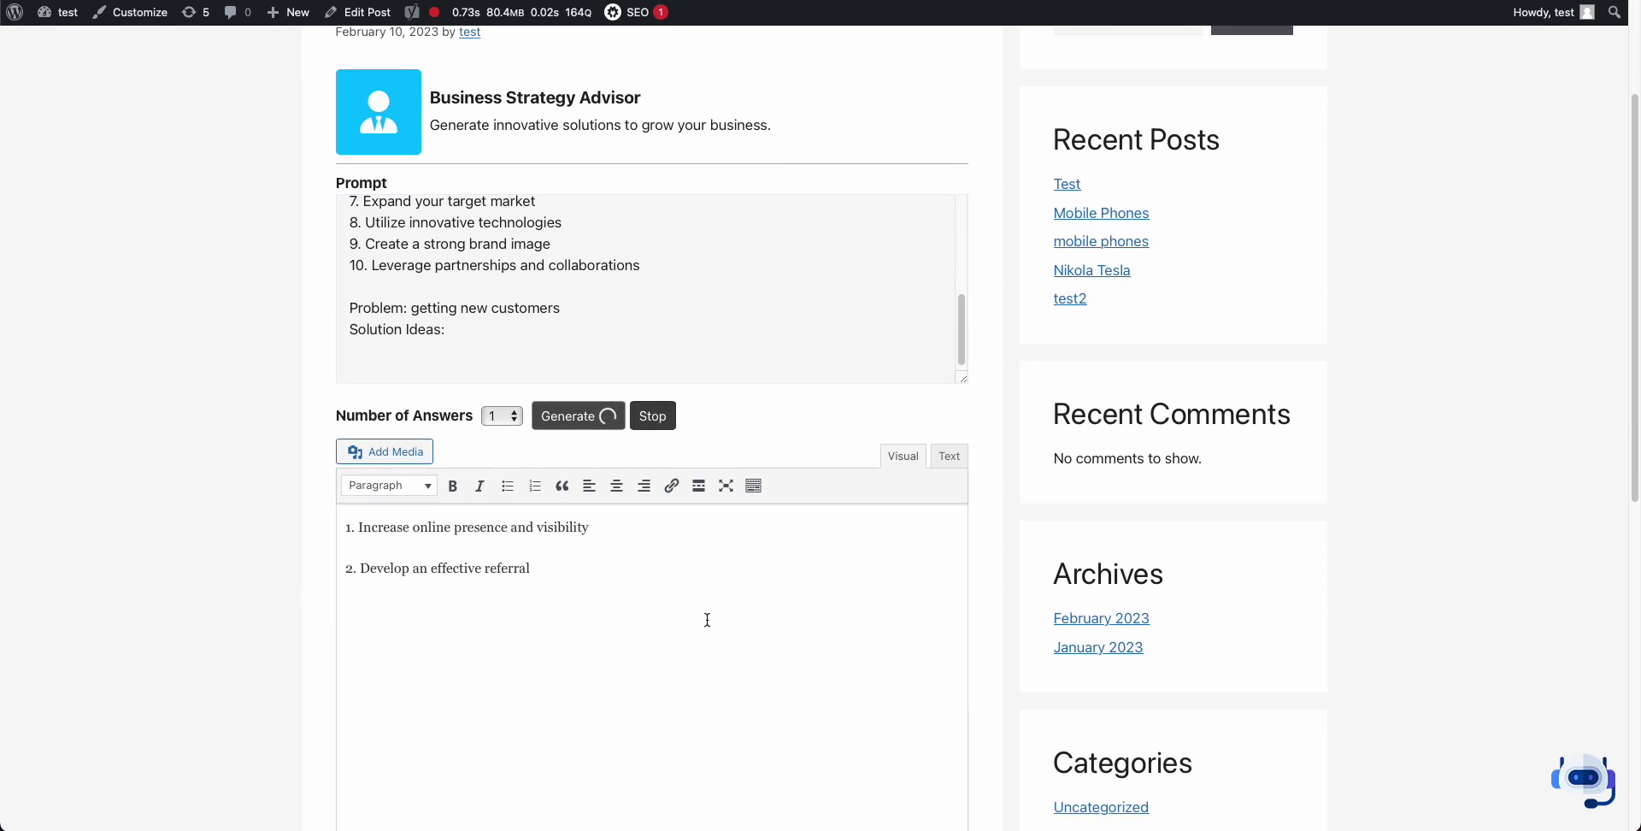
{"action": "scroll", "coordinate": [791, 599], "scroll_direction": "down", "scroll_amount": 2}
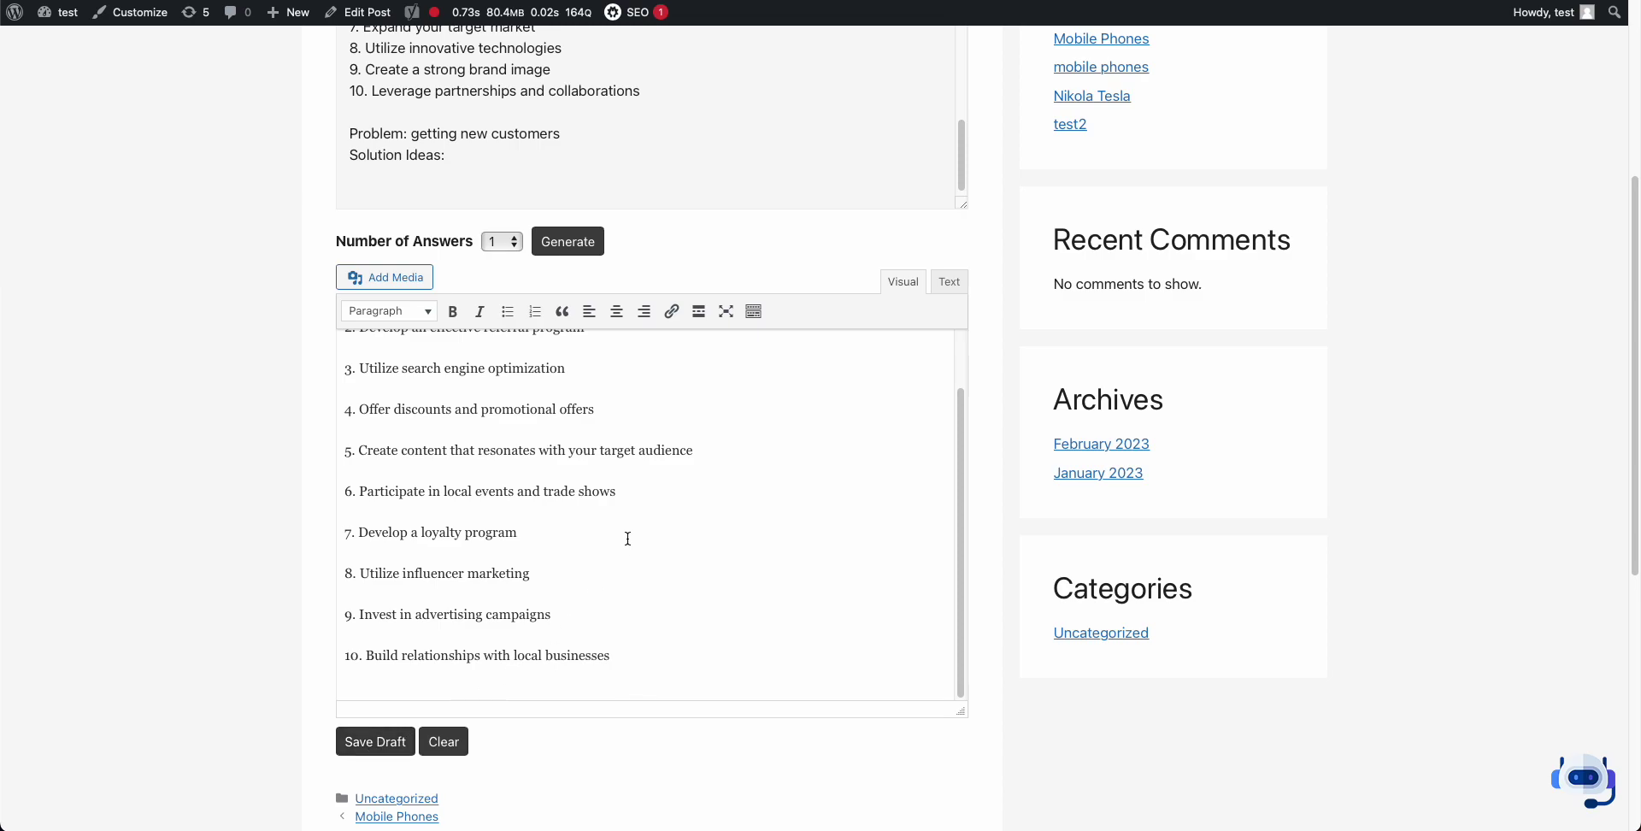
{"action": "scroll", "coordinate": [676, 428], "scroll_direction": "up", "scroll_amount": 5}
{"action": "scroll", "coordinate": [761, 242], "scroll_direction": "up", "scroll_amount": 8}
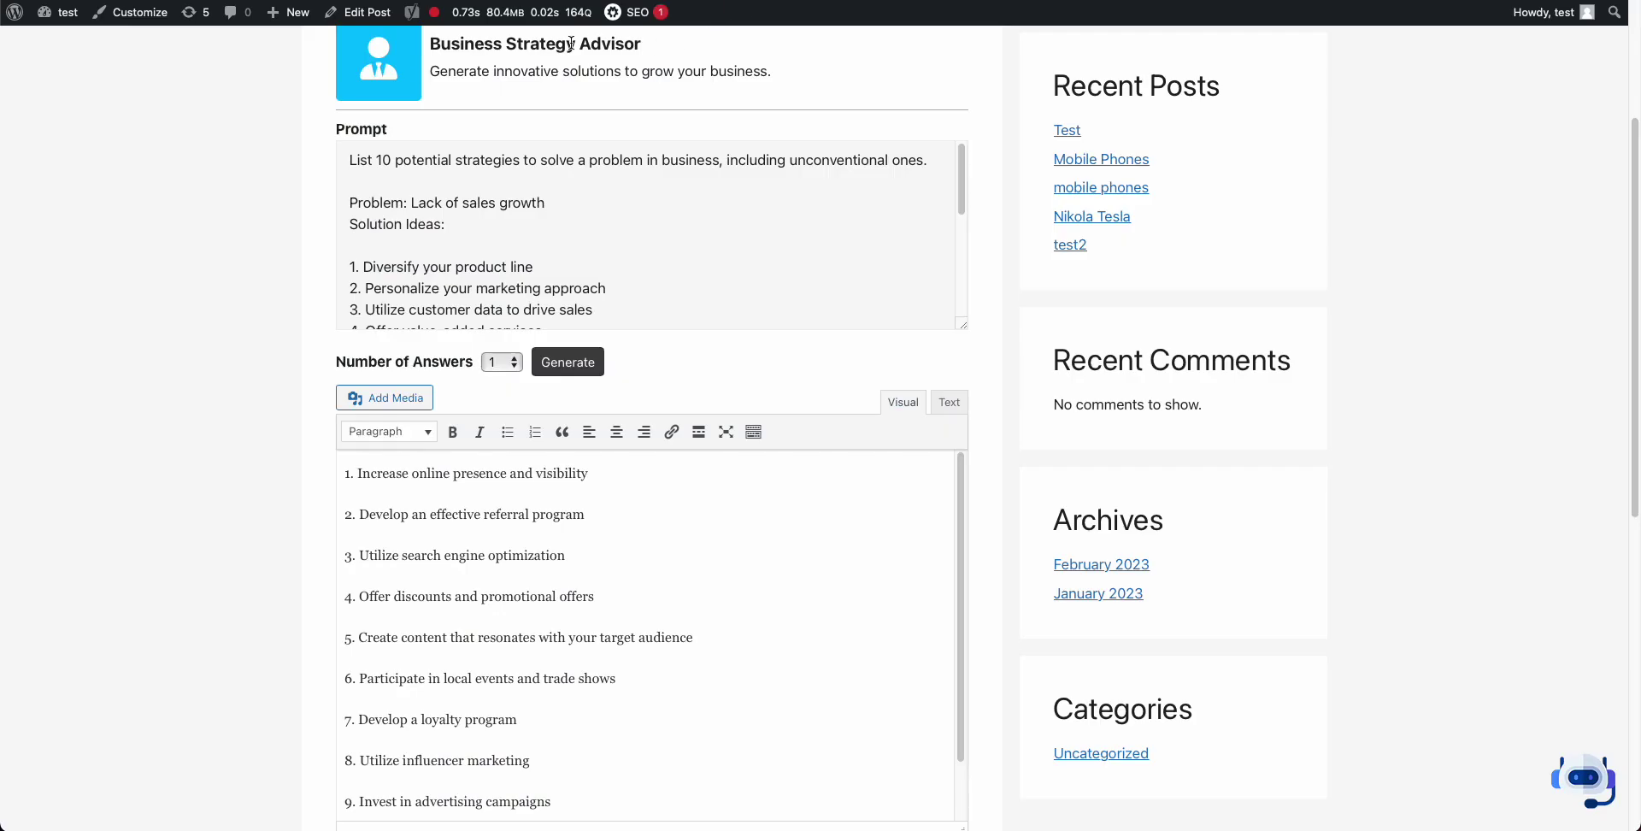
{"action": "right_click", "coordinate": [73, 42]}
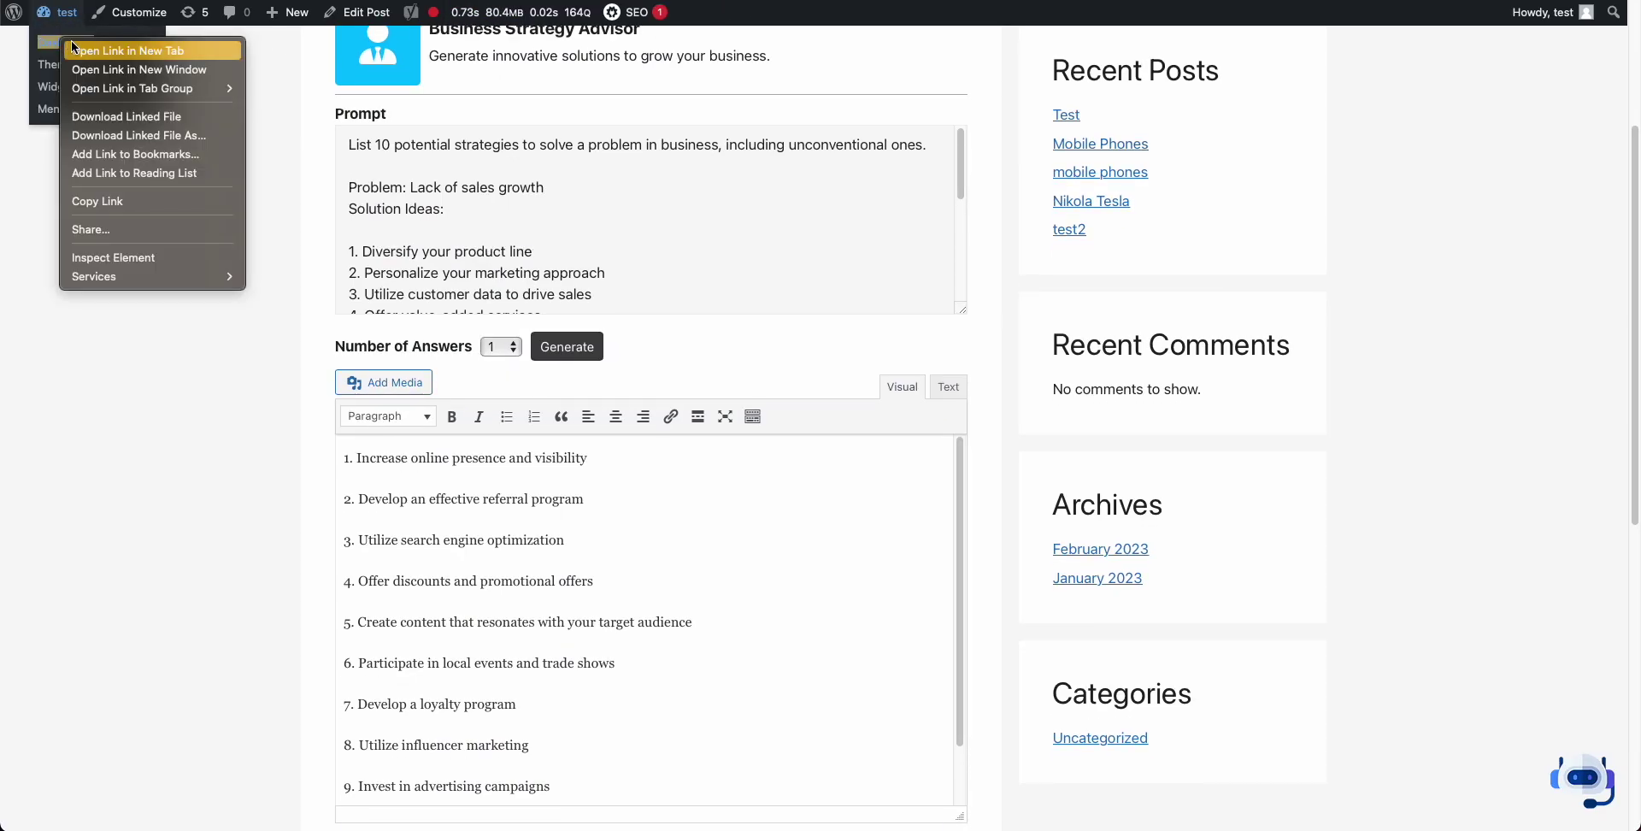
- Preview the Business Strategy Advisor in the admin PromptBase, then return to the live Test post
{"action": "left_click", "coordinate": [787, 4]}
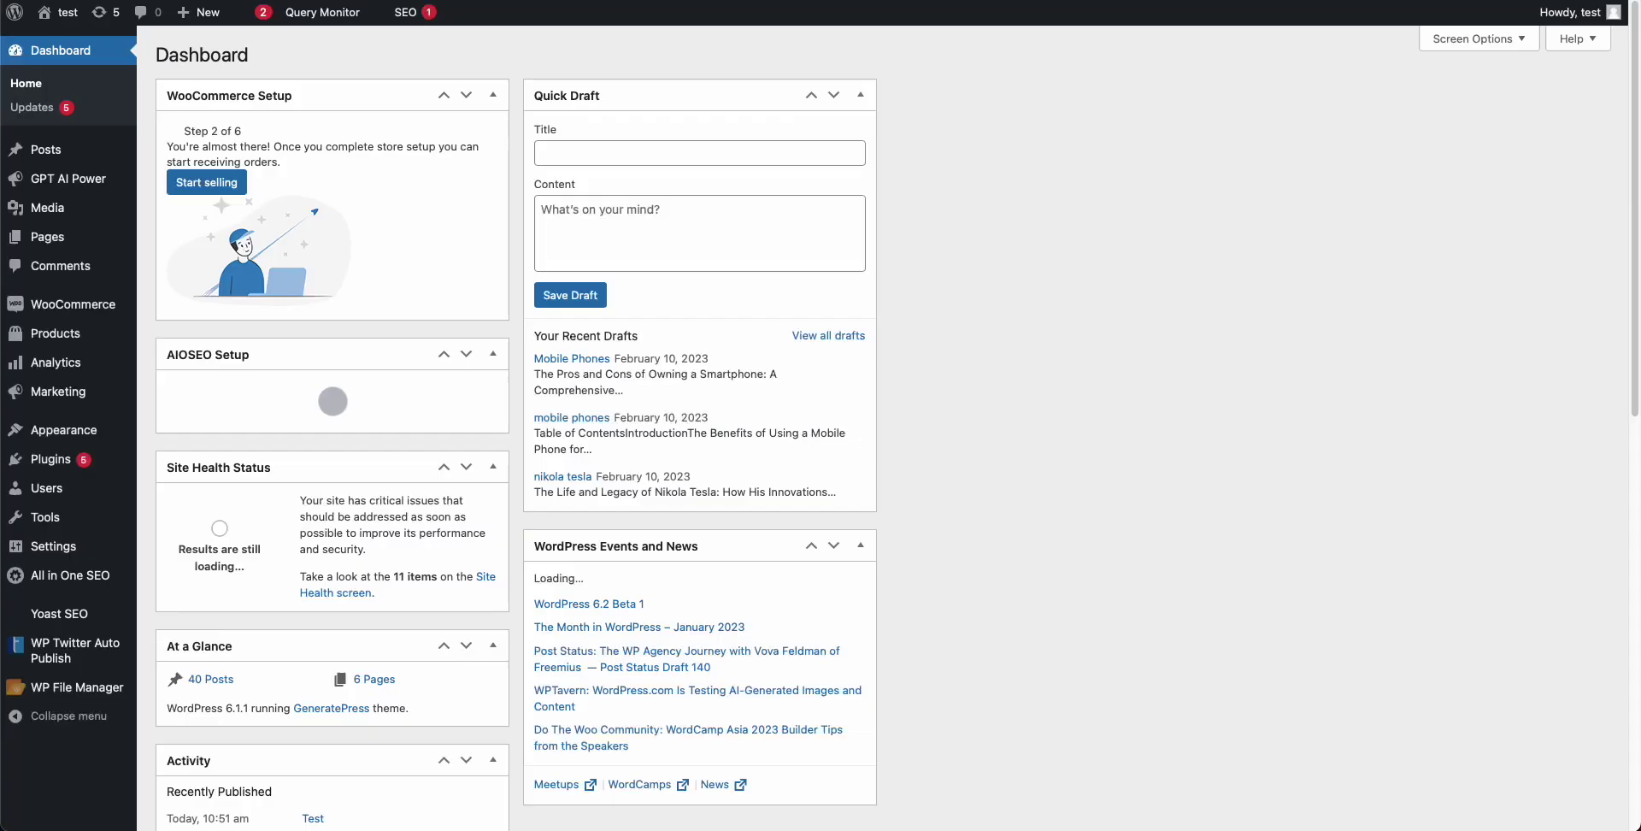
{"action": "mouse_move", "coordinate": [105, 190]}
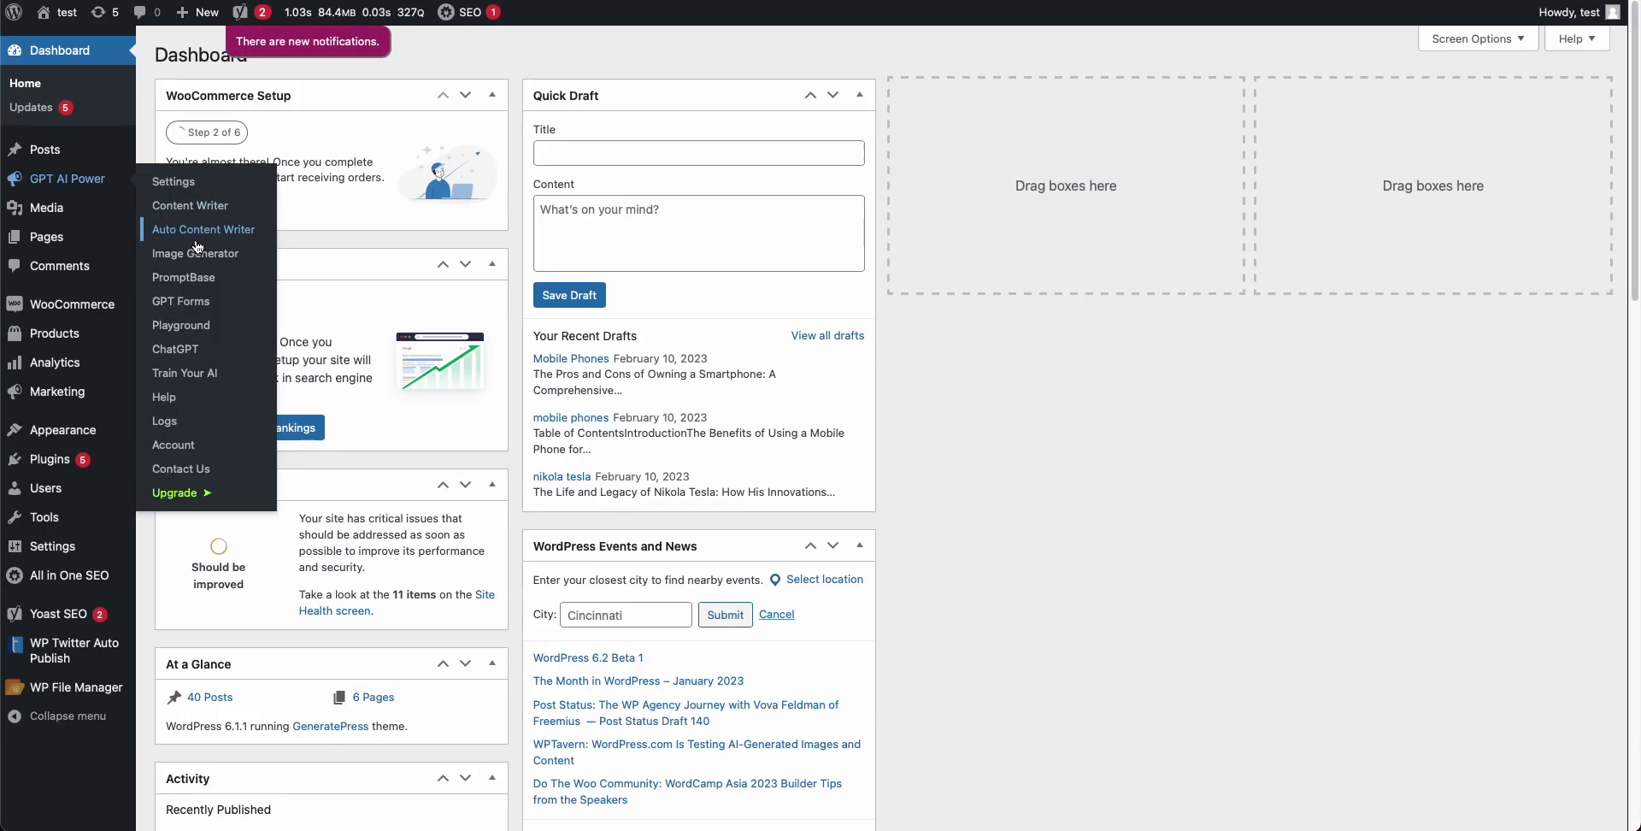
{"action": "left_click", "coordinate": [192, 308]}
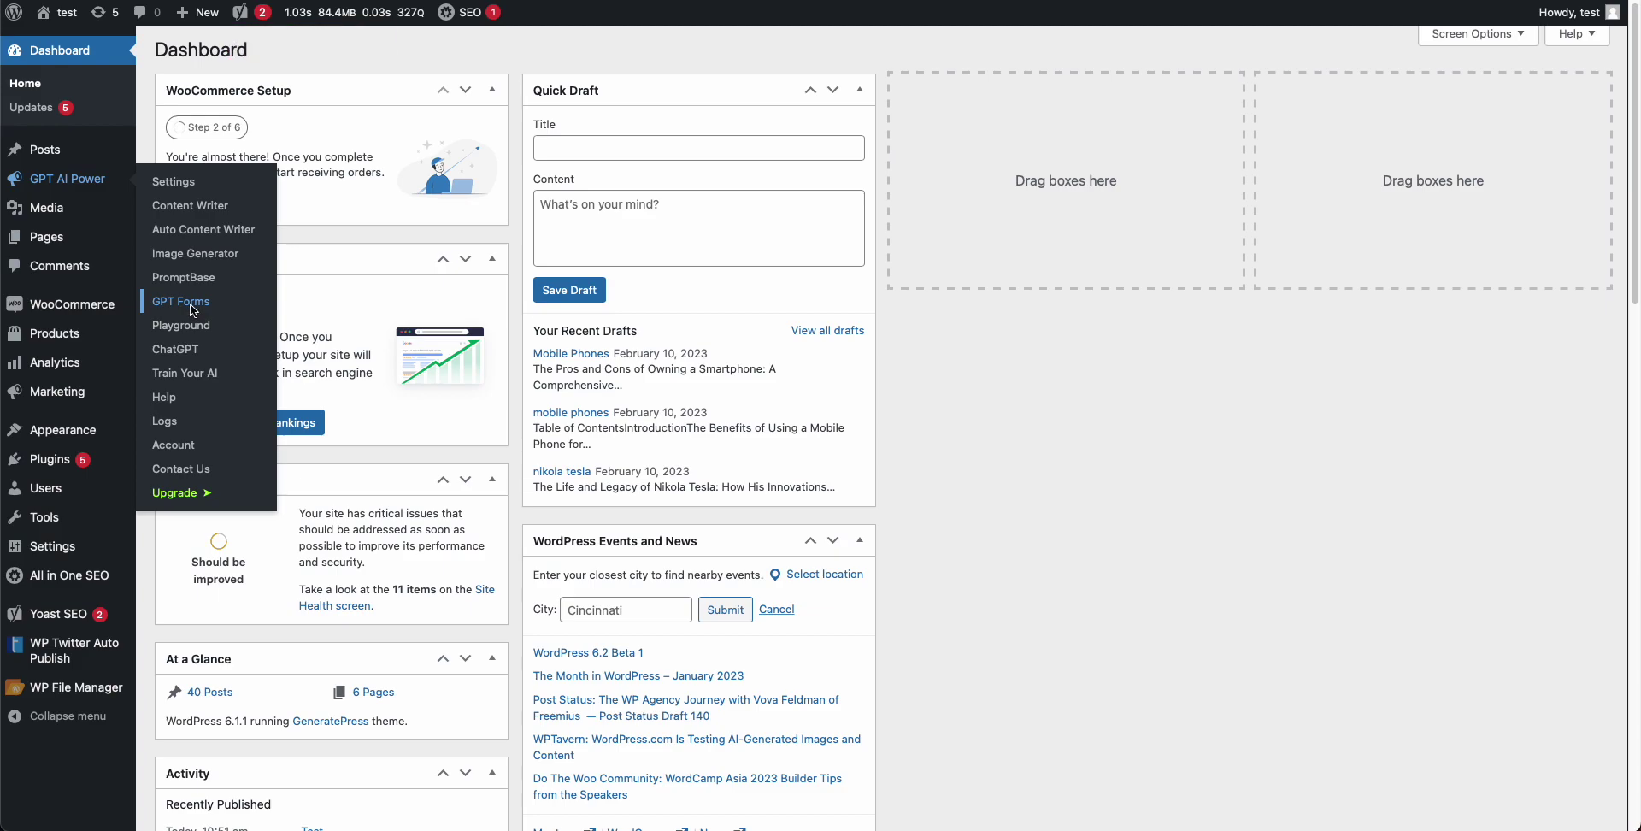
{"action": "left_click", "coordinate": [70, 248]}
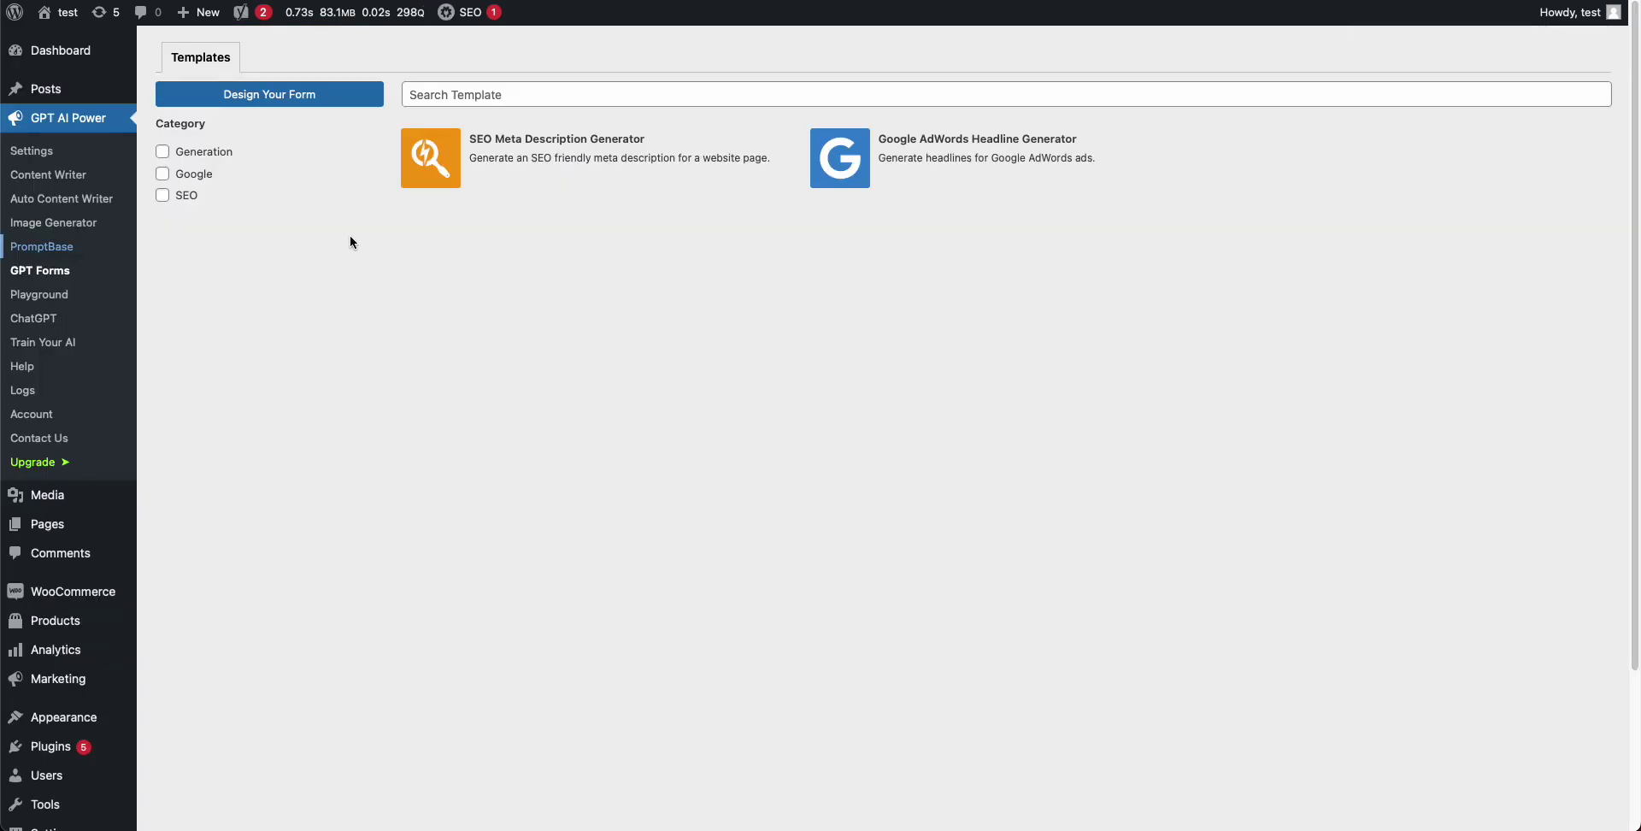
{"action": "left_click", "coordinate": [447, 258]}
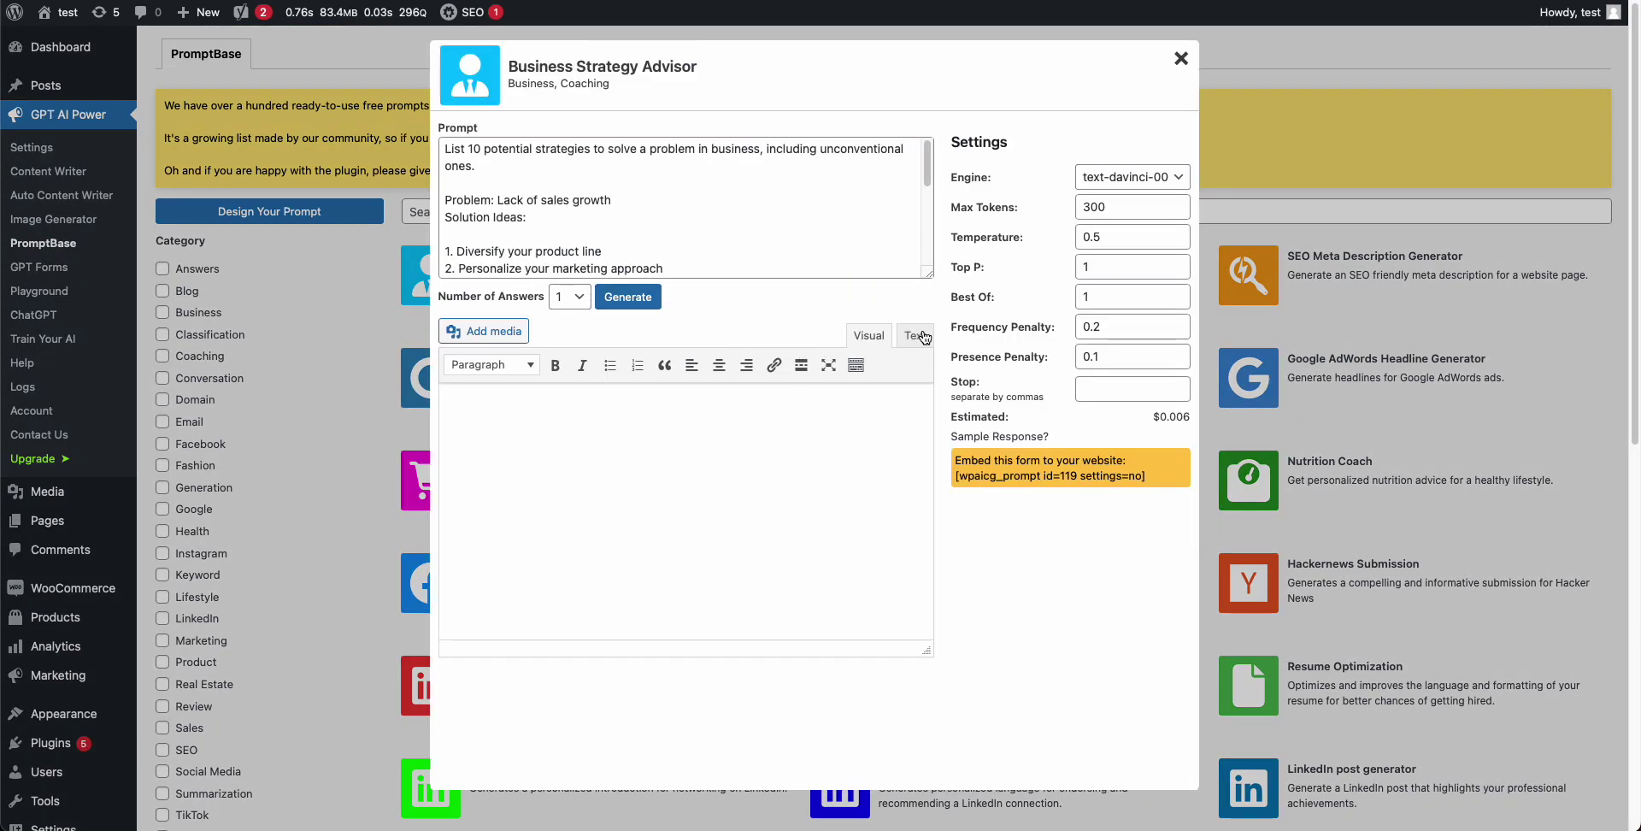
{"action": "left_click", "coordinate": [1182, 60]}
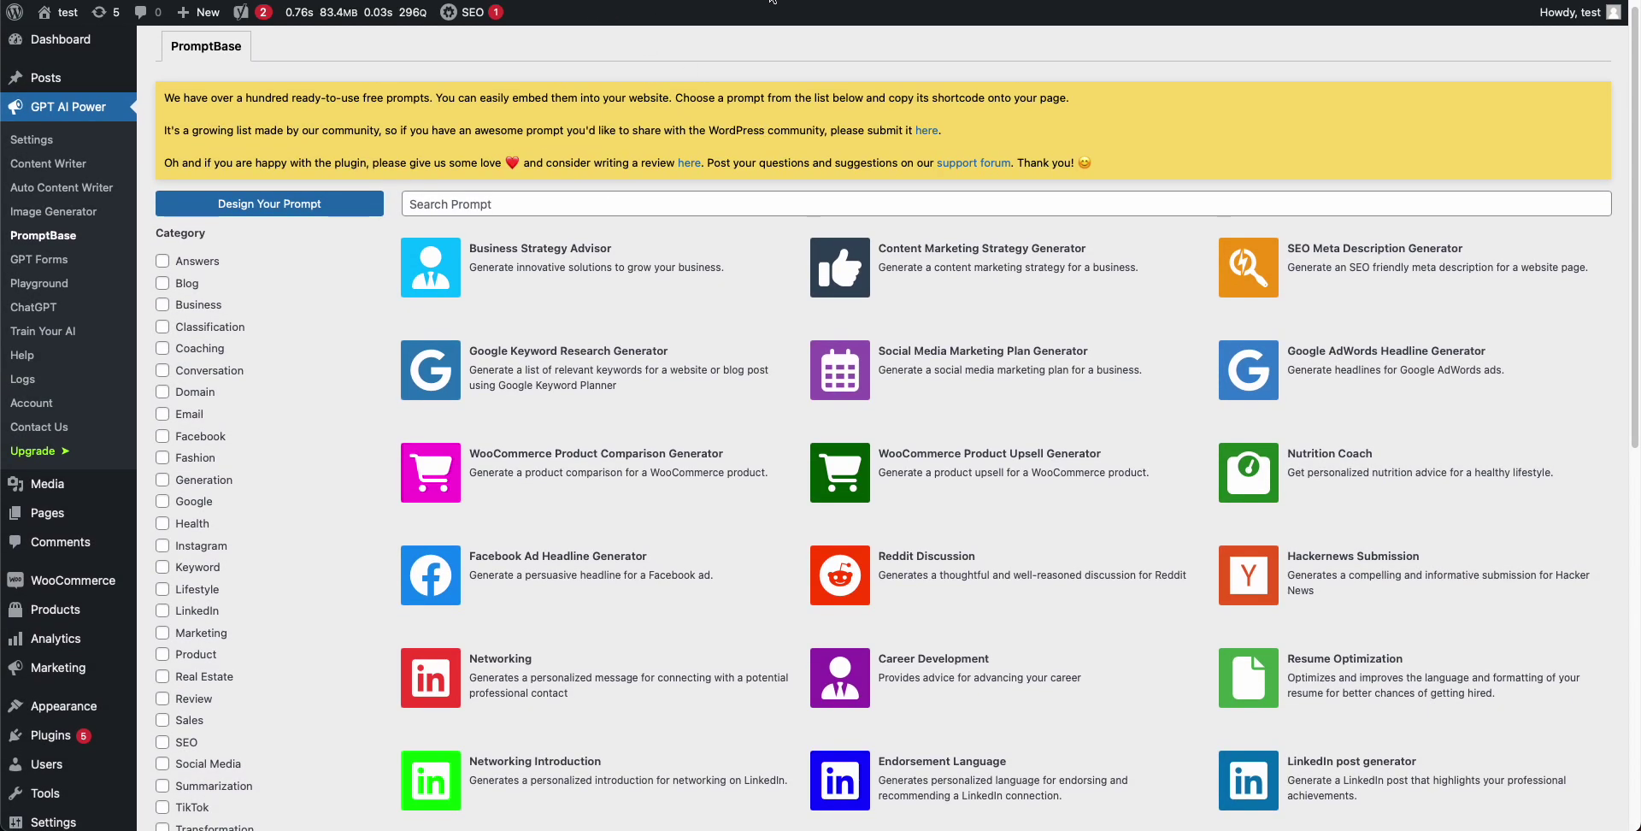
{"action": "left_click", "coordinate": [778, 3]}
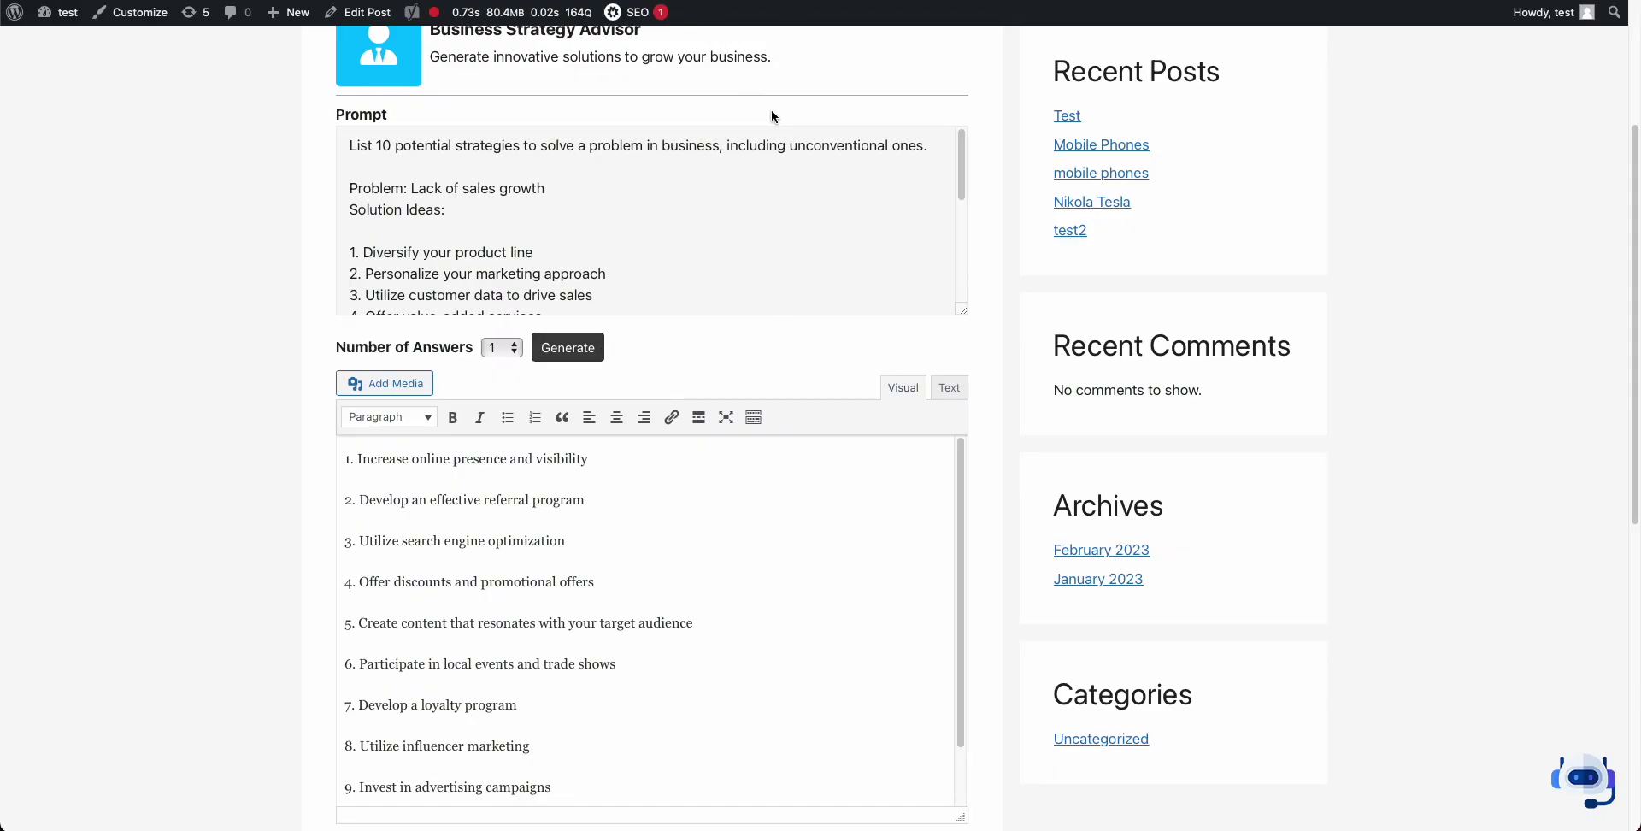
- Edit the shortcode to [wpaicg_prompt id=119 settings=yes] and update the Test post
{"action": "scroll", "coordinate": [772, 116], "scroll_direction": "up", "scroll_amount": 3}
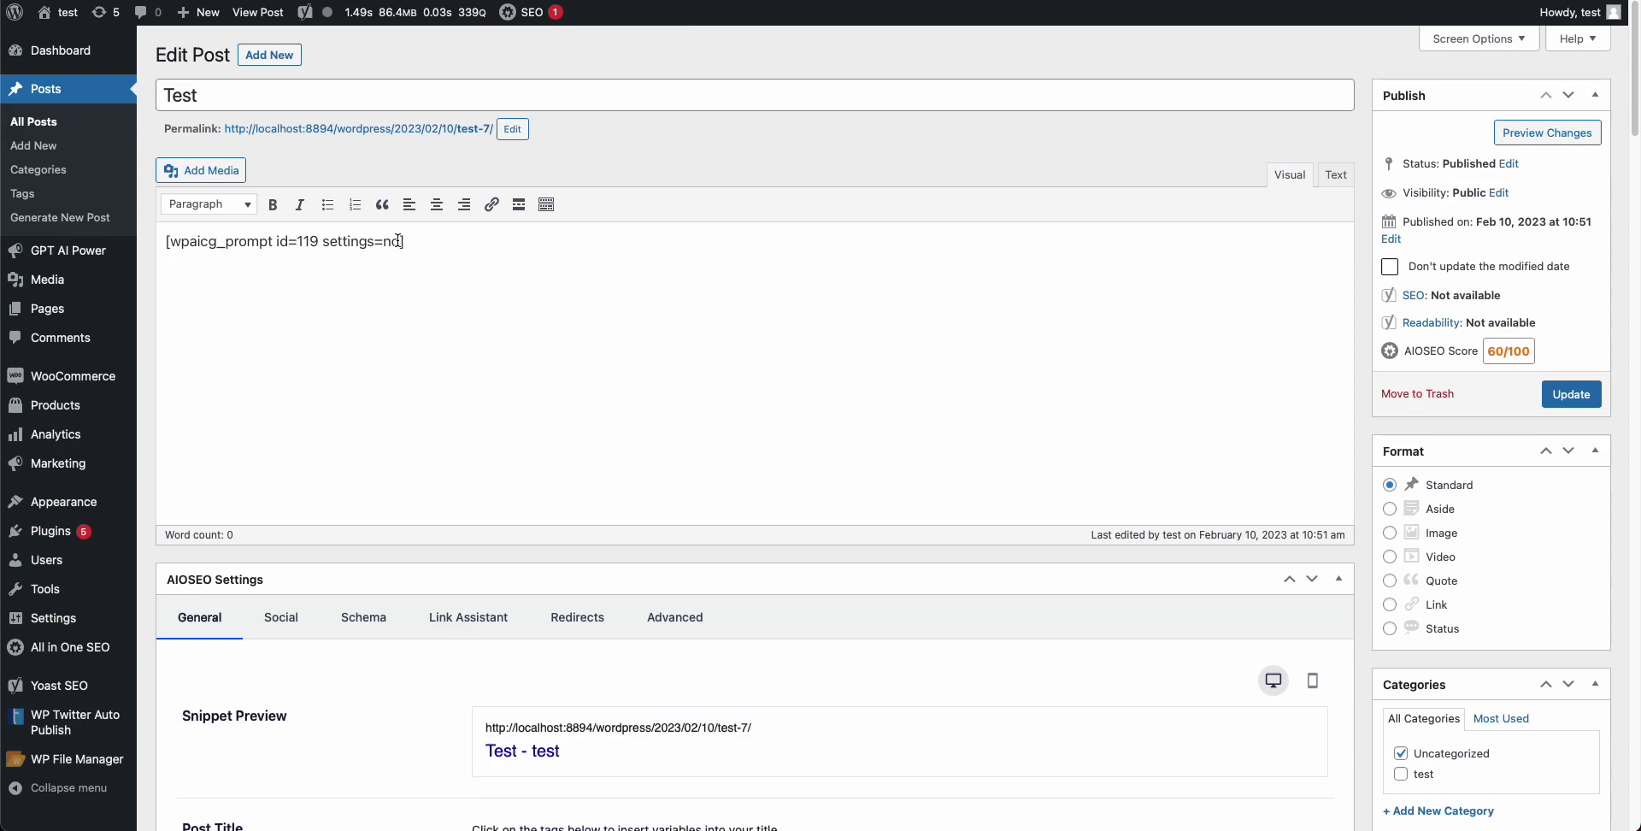
{"action": "type", "text": "yes"}
{"action": "left_click", "coordinate": [1579, 395]}
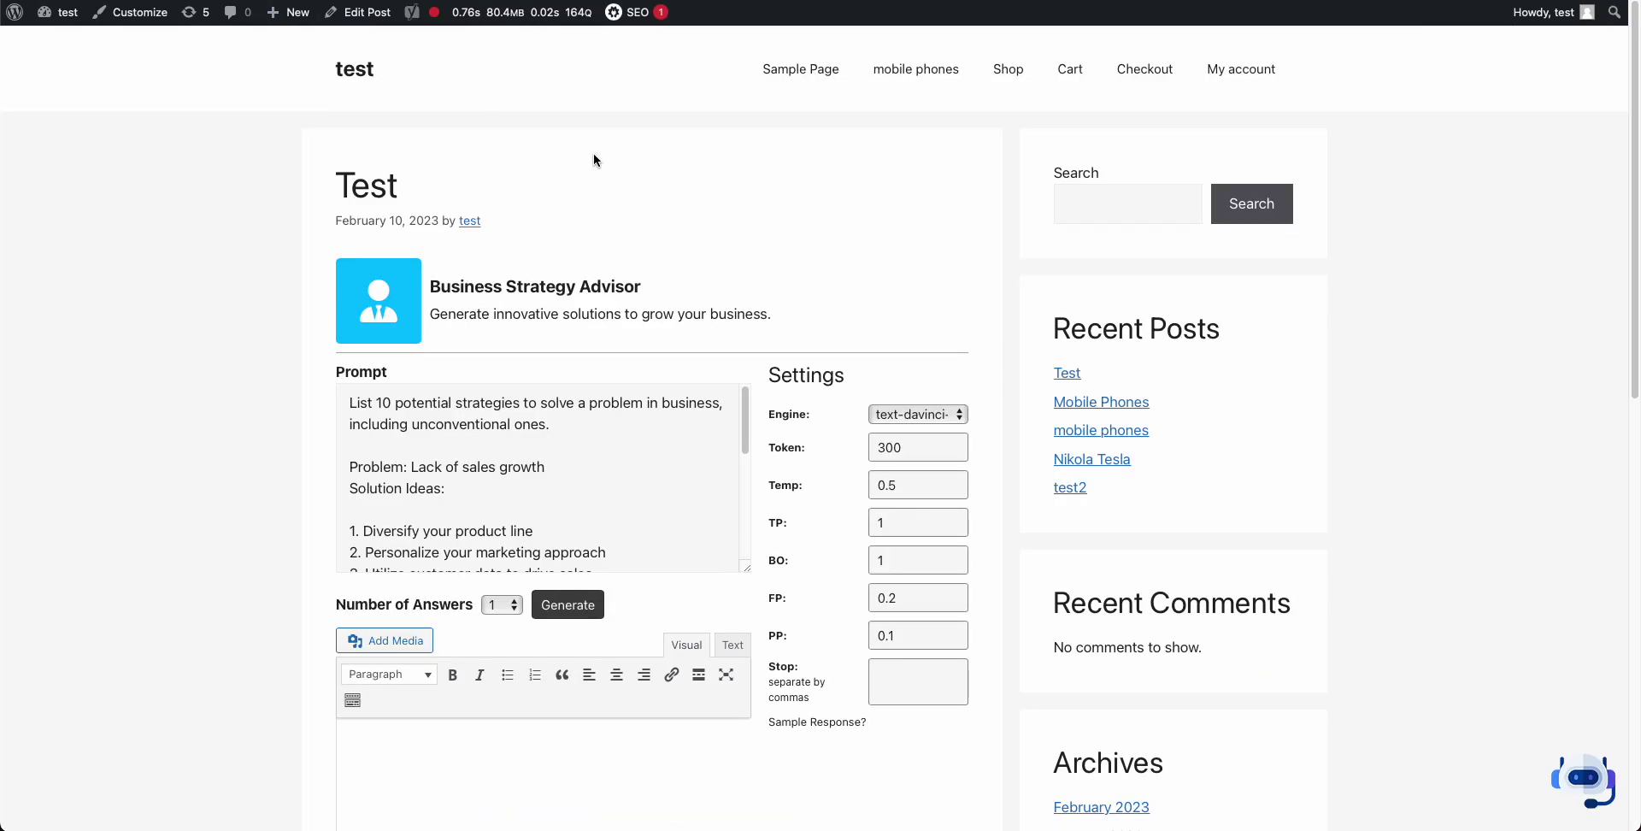
- On the live Test post, inspect the new Settings panel's Engine choices and the prompt text
{"action": "scroll", "coordinate": [845, 535], "scroll_direction": "down", "scroll_amount": 3}
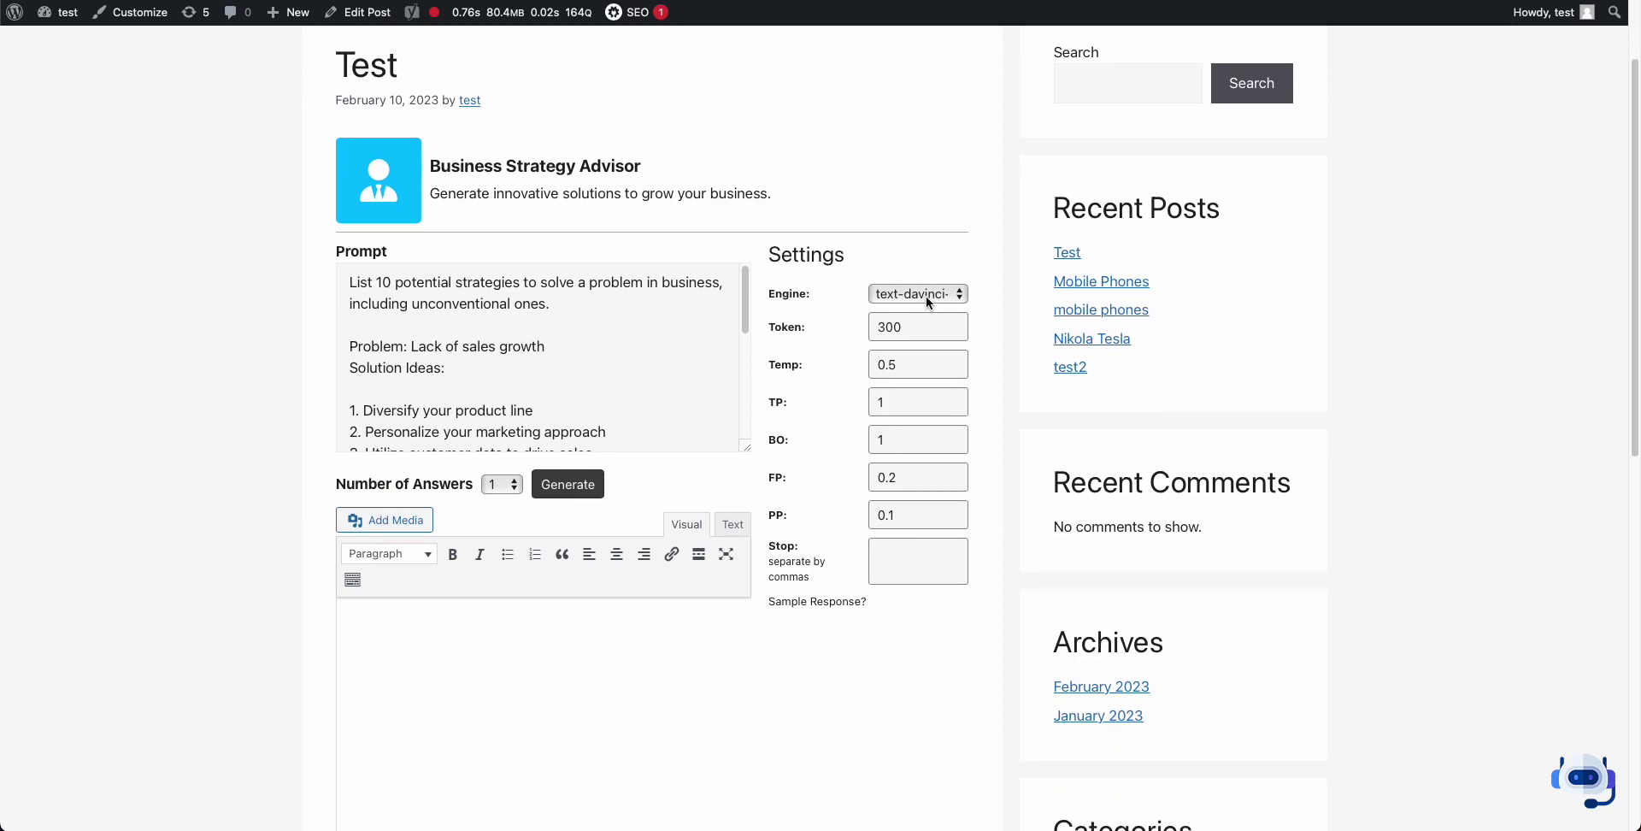
{"action": "left_click", "coordinate": [926, 295]}
{"action": "left_click", "coordinate": [853, 310]}
{"action": "mouse_move", "coordinate": [894, 609]}
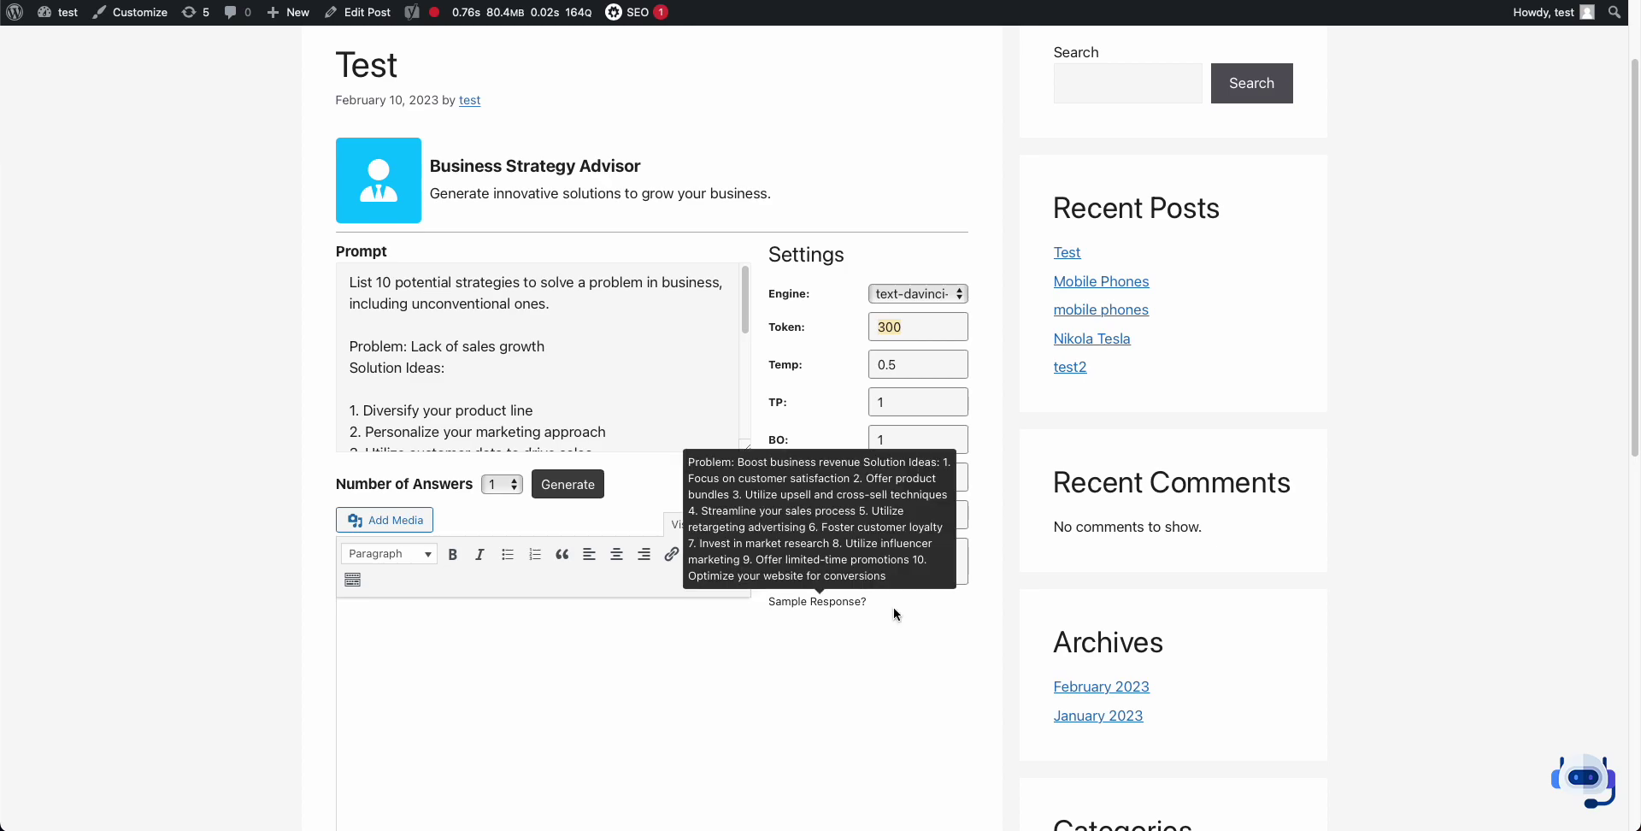
{"action": "scroll", "coordinate": [894, 607], "scroll_direction": "down", "scroll_amount": 1}
{"action": "mouse_move", "coordinate": [748, 229]}
{"action": "left_mouse_down"}
{"action": "mouse_move", "coordinate": [748, 341]}
{"action": "mouse_move", "coordinate": [754, 220]}
{"action": "left_mouse_up"}
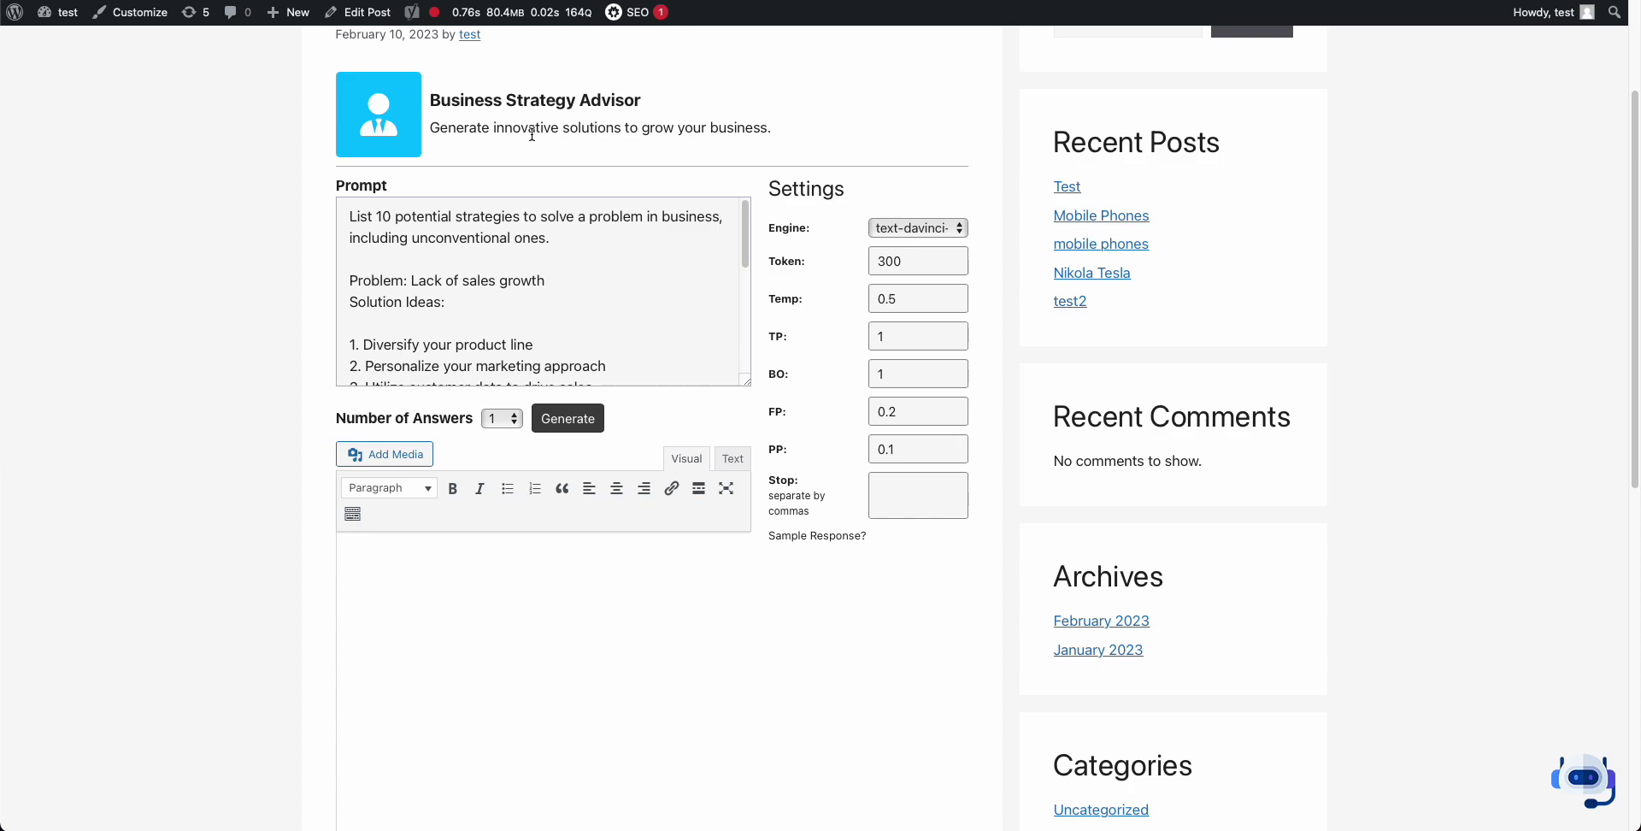
{"action": "scroll", "coordinate": [823, 309], "scroll_direction": "up", "scroll_amount": 2}
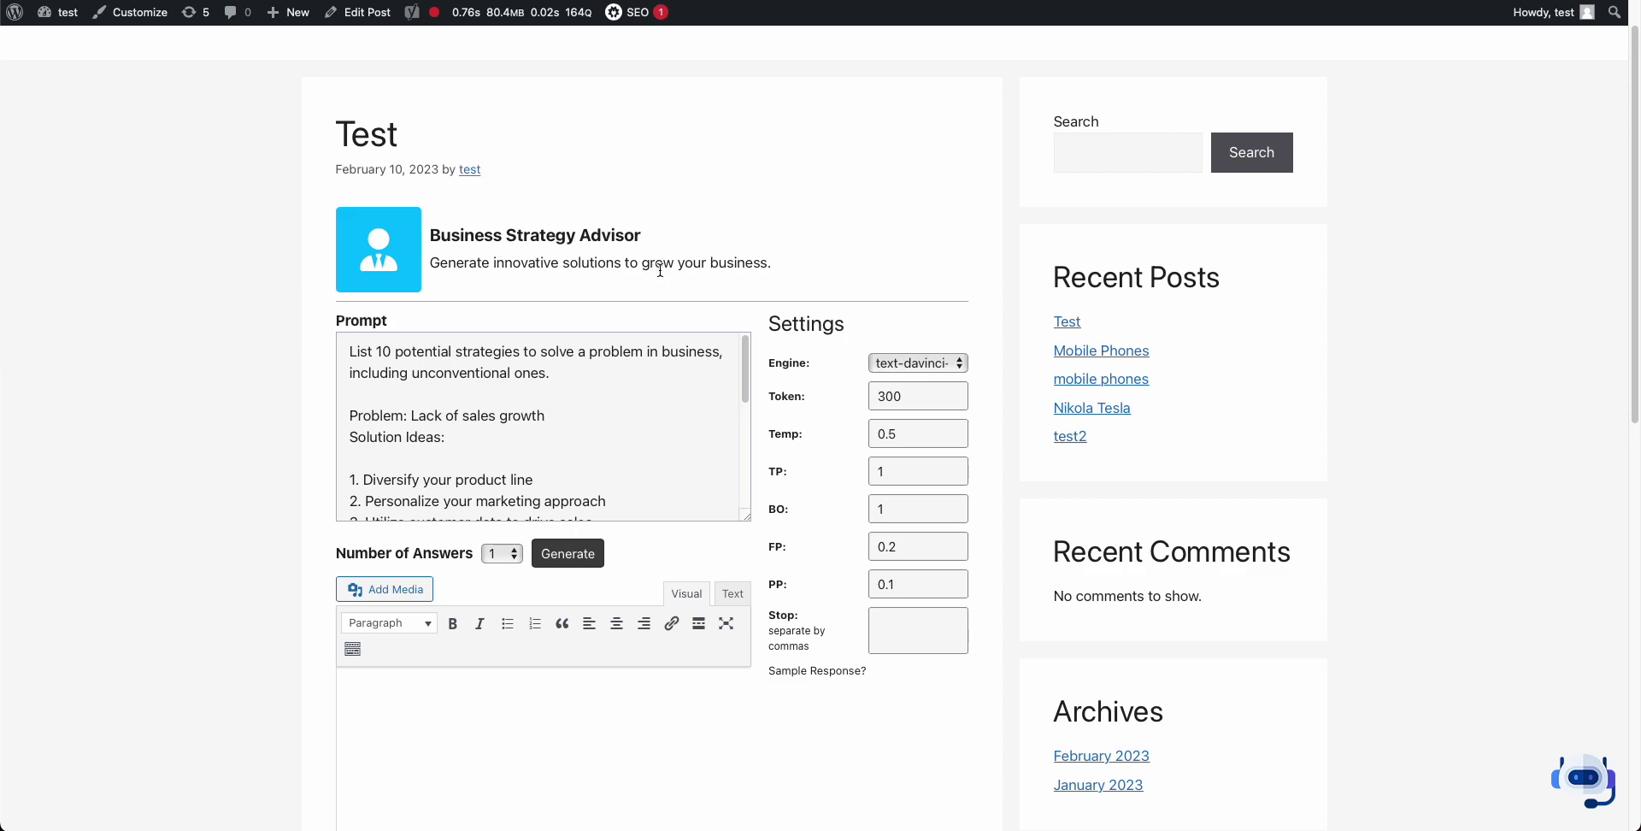
{"action": "left_click_drag", "start_coordinate": [351, 351], "coordinate": [620, 454]}
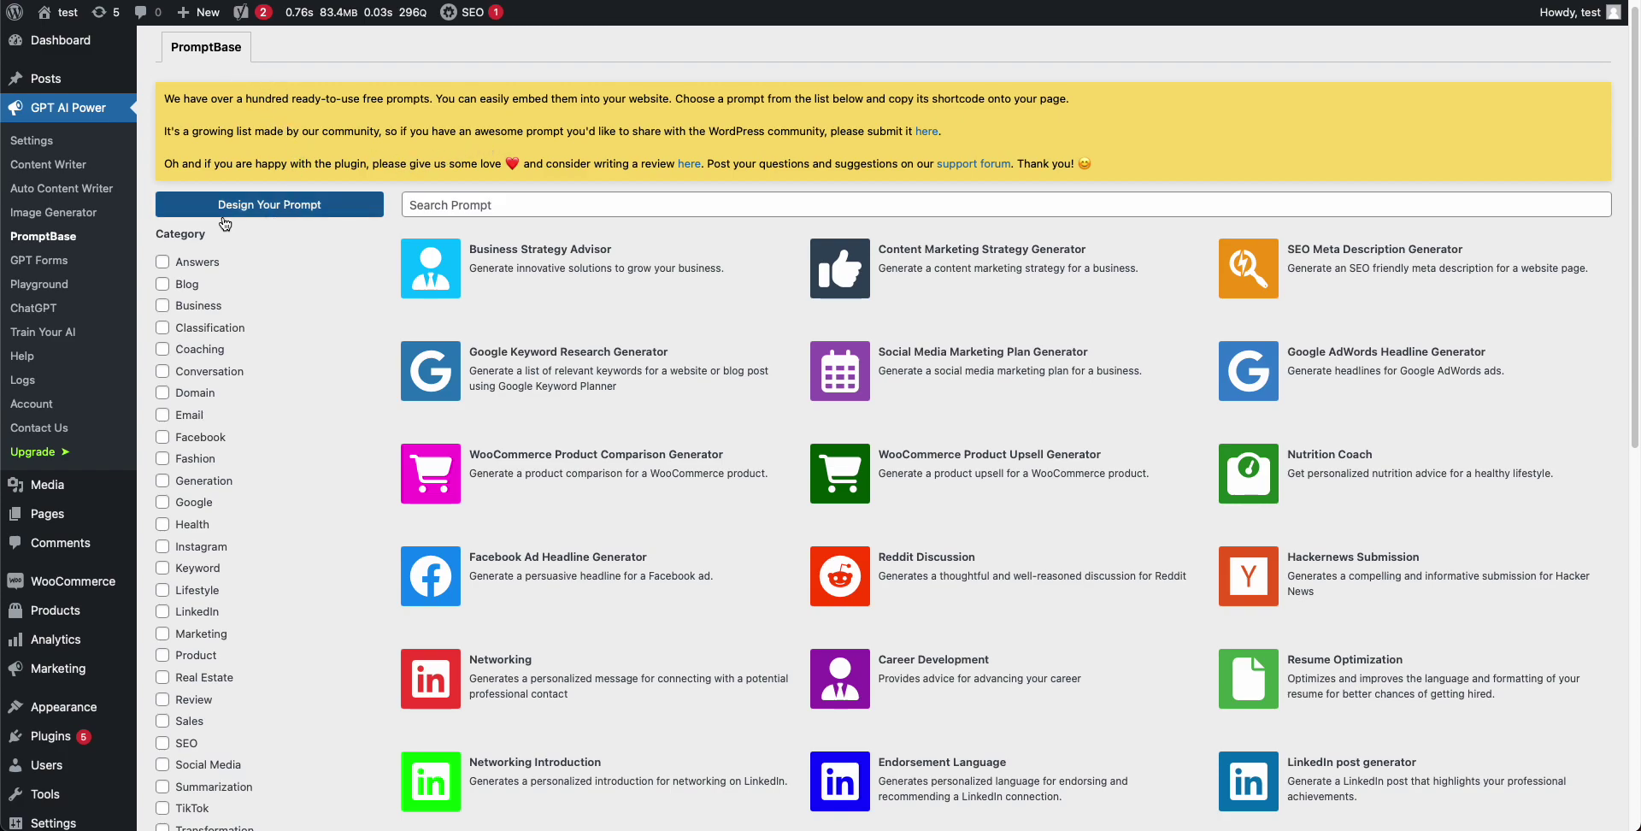
- Start a new custom prompt 'Domain Name Generator' described as 'Generates domain names for a given business'
{"action": "left_click", "coordinate": [272, 211]}
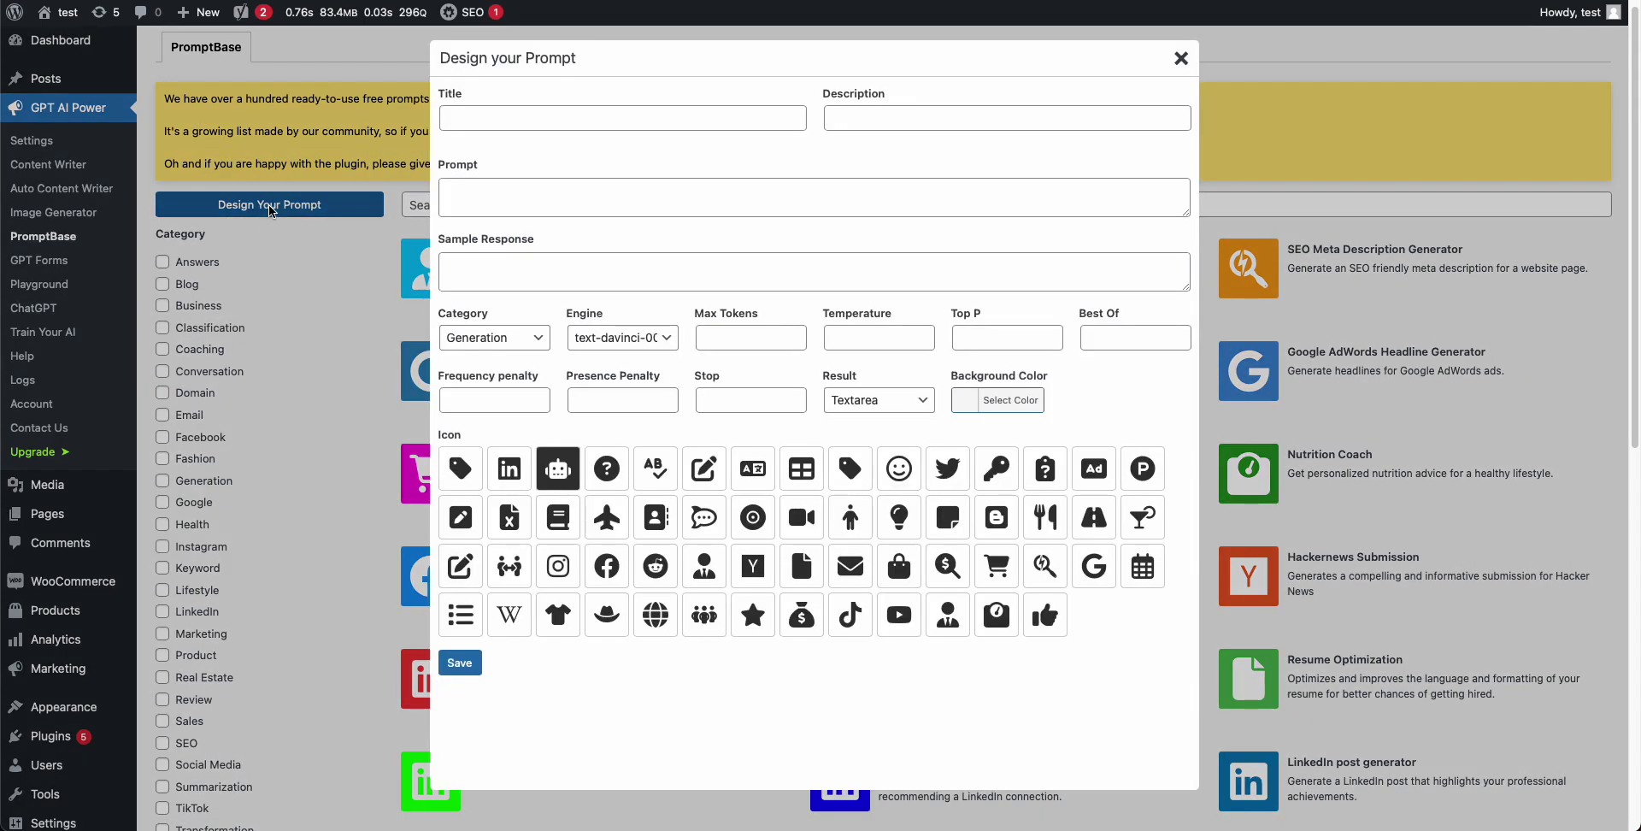
{"action": "left_click", "coordinate": [517, 120]}
{"action": "type", "text": "Dom"}
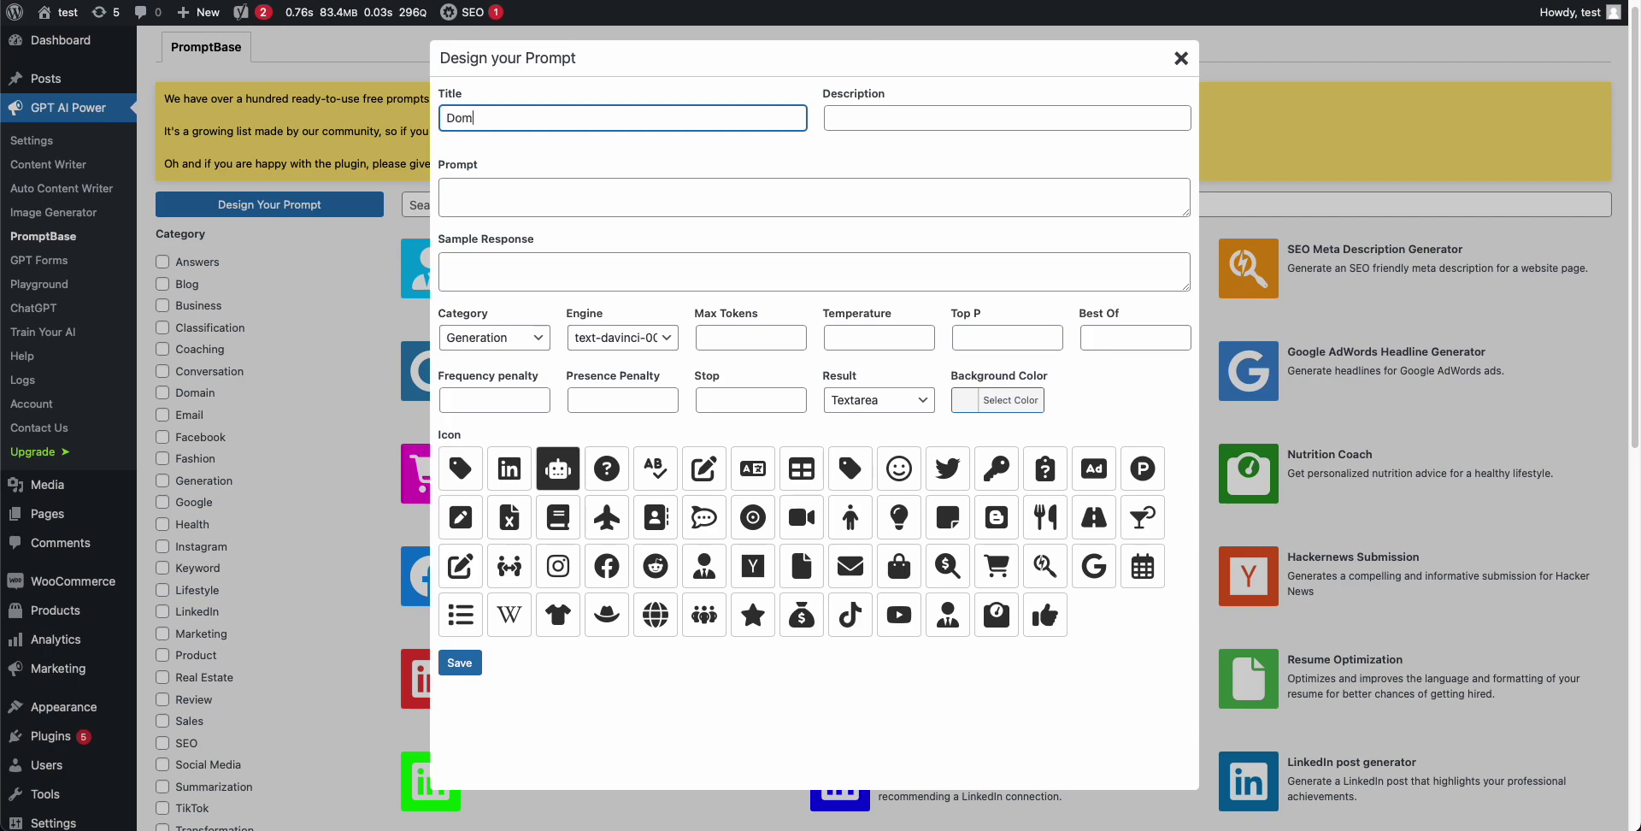
{"action": "type", "text": "HGEn"}
{"action": "key", "text": "BackSpace"}
{"action": "key", "text": "BackSpace"}
{"action": "key", "text": "BackSpace"}
{"action": "key", "text": "BackSpace"}
{"action": "type", "text": "Gener"}
{"action": "left_click", "coordinate": [878, 121]}
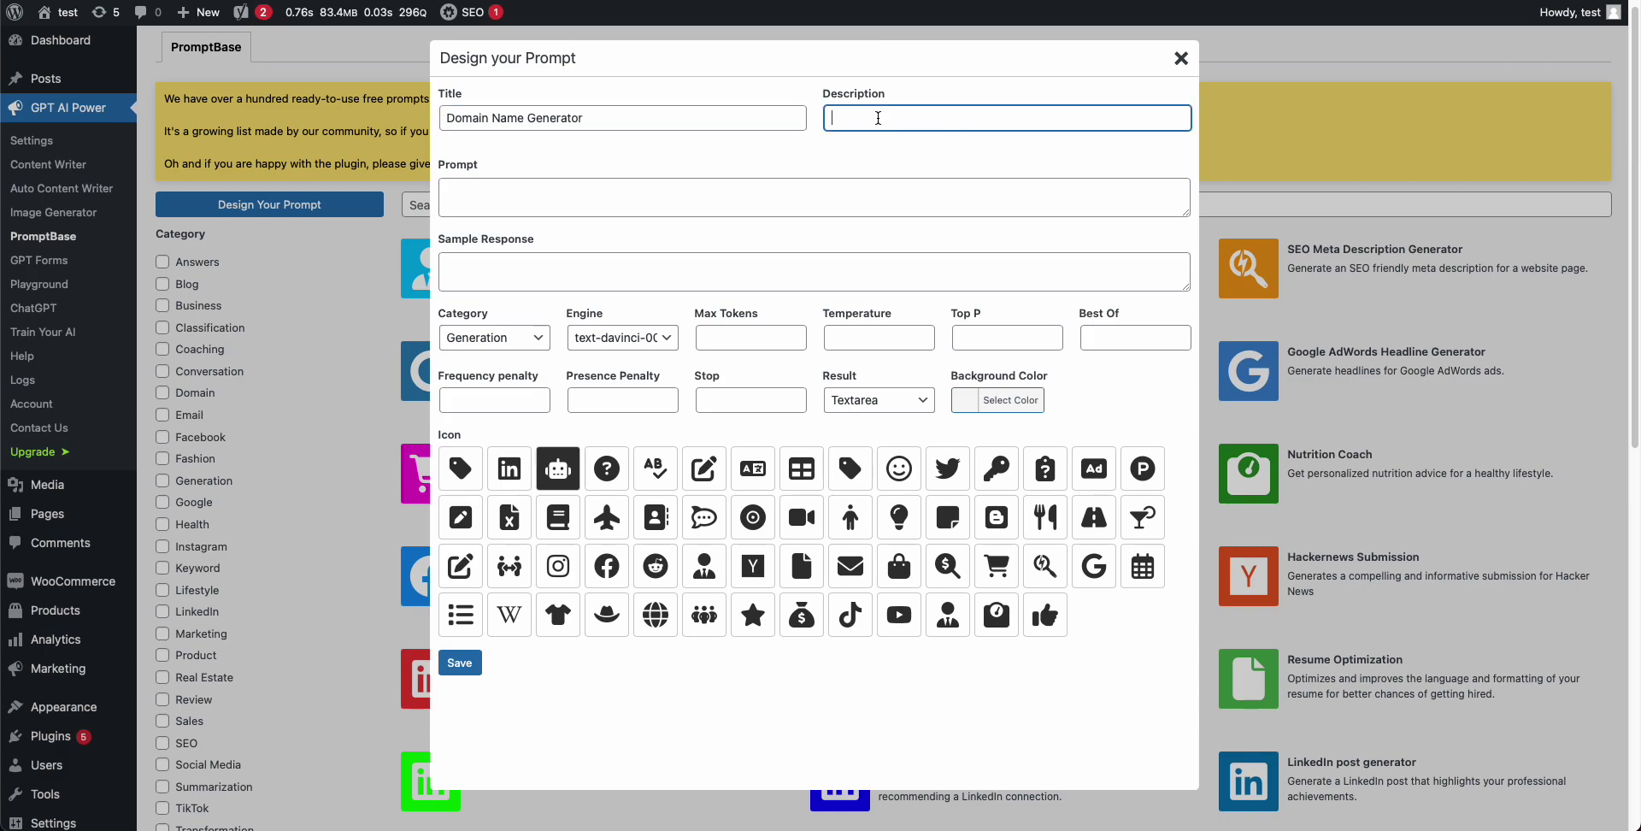
{"action": "type", "text": "Generates domain names for a given business"}
- Enter the prompt 'Suggest me 3 different domain name for an ice cream business' and begin the sample response
{"action": "left_click", "coordinate": [639, 208]}
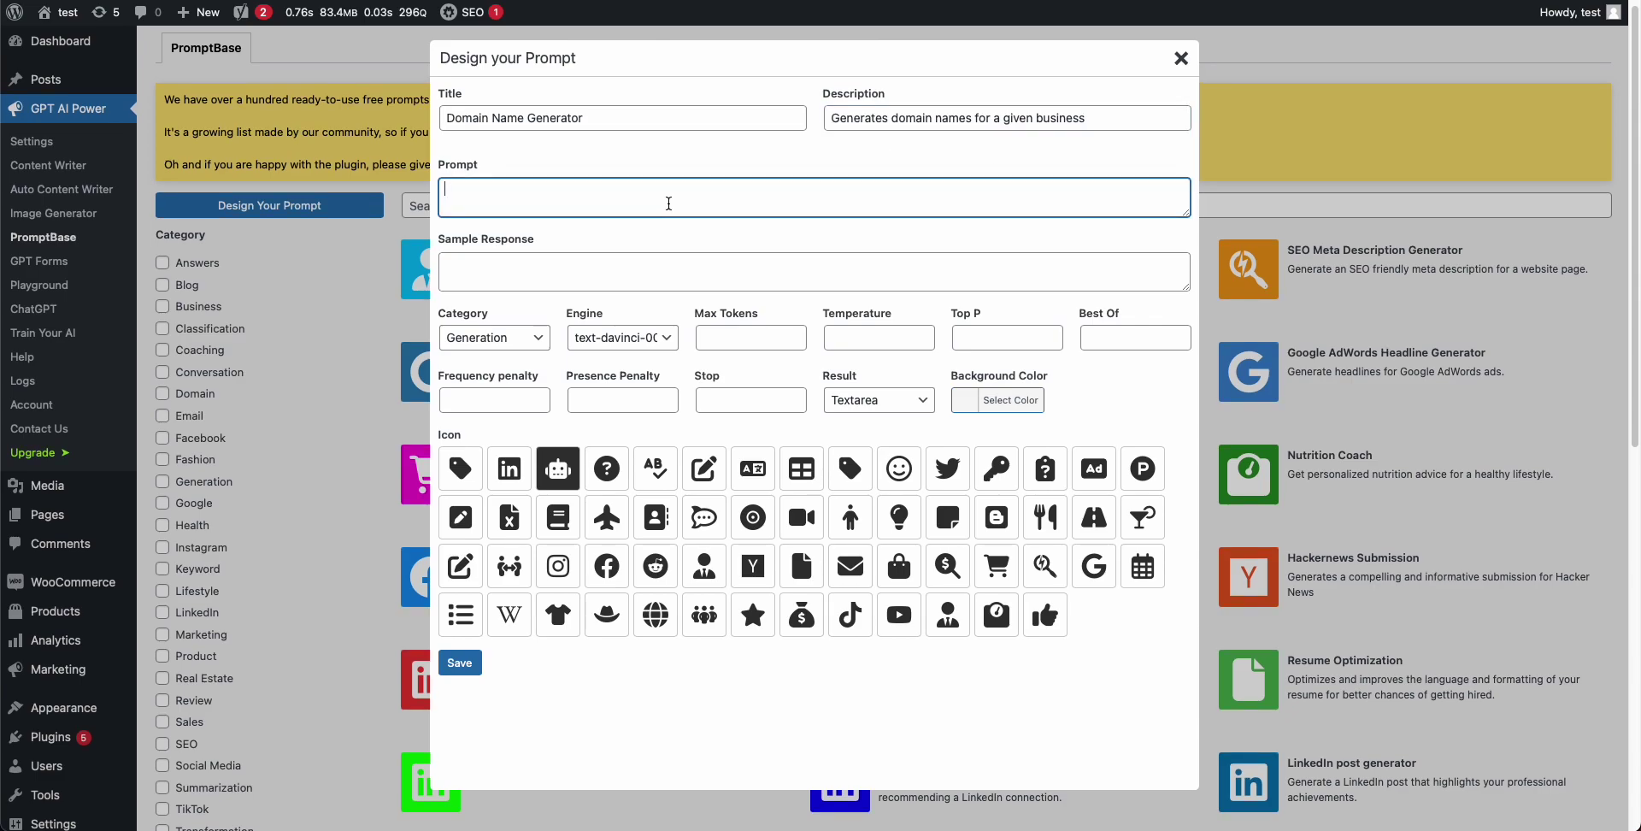
{"action": "type", "text": "Gene"}
{"action": "key", "text": "BackSpace"}
{"action": "key", "text": "BackSpace"}
{"action": "type", "text": "Suggest me 3 different domain name for"}
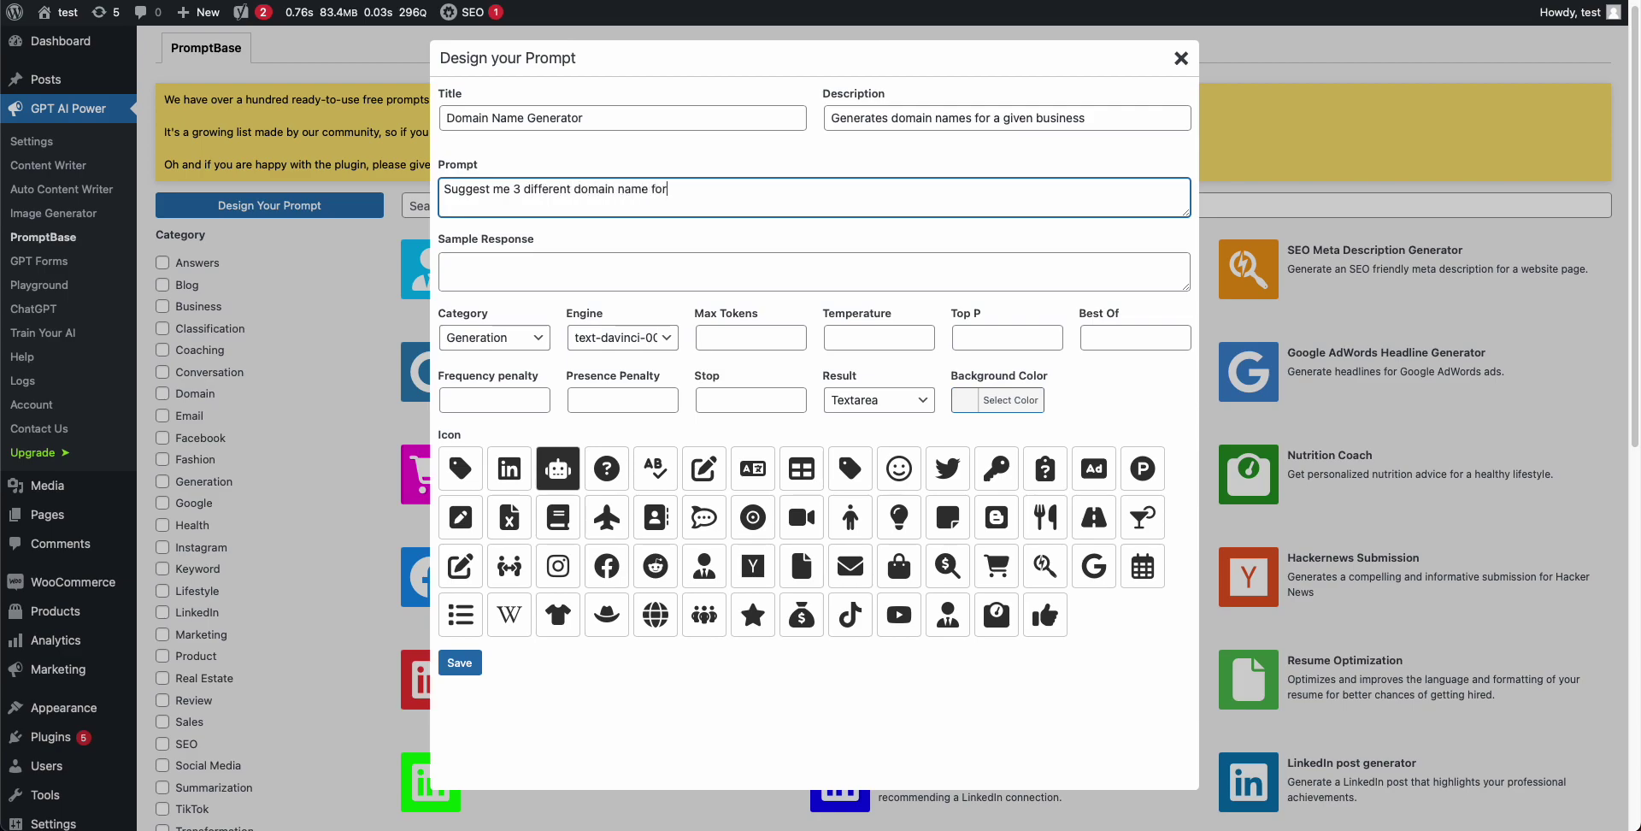
{"action": "type", "text": " an ice cream businessç"}
{"action": "left_click", "coordinate": [902, 173]}
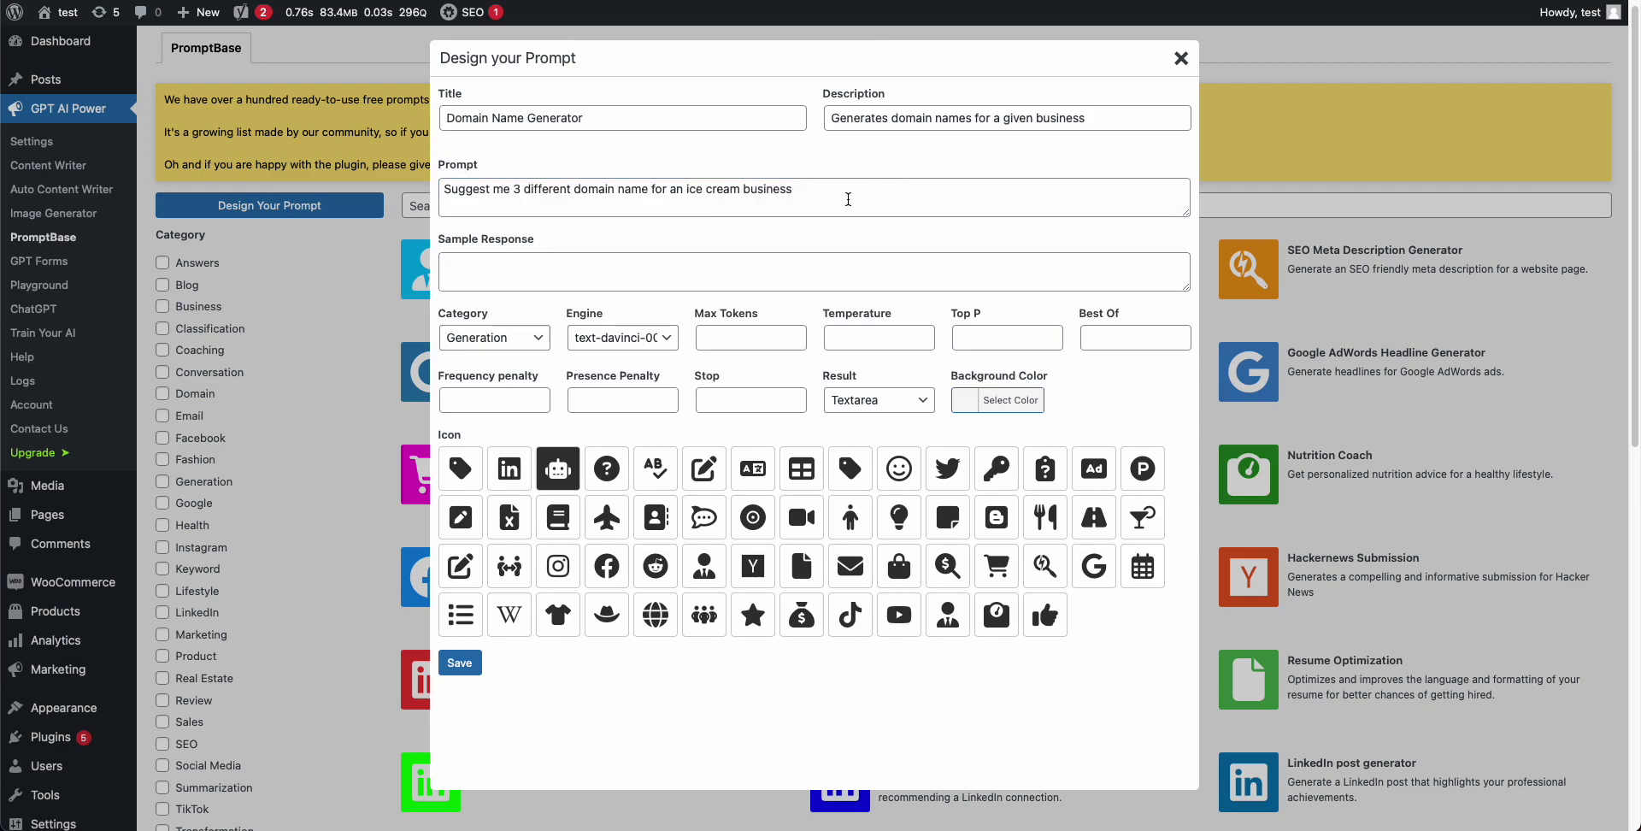
{"action": "left_click", "coordinate": [837, 192]}
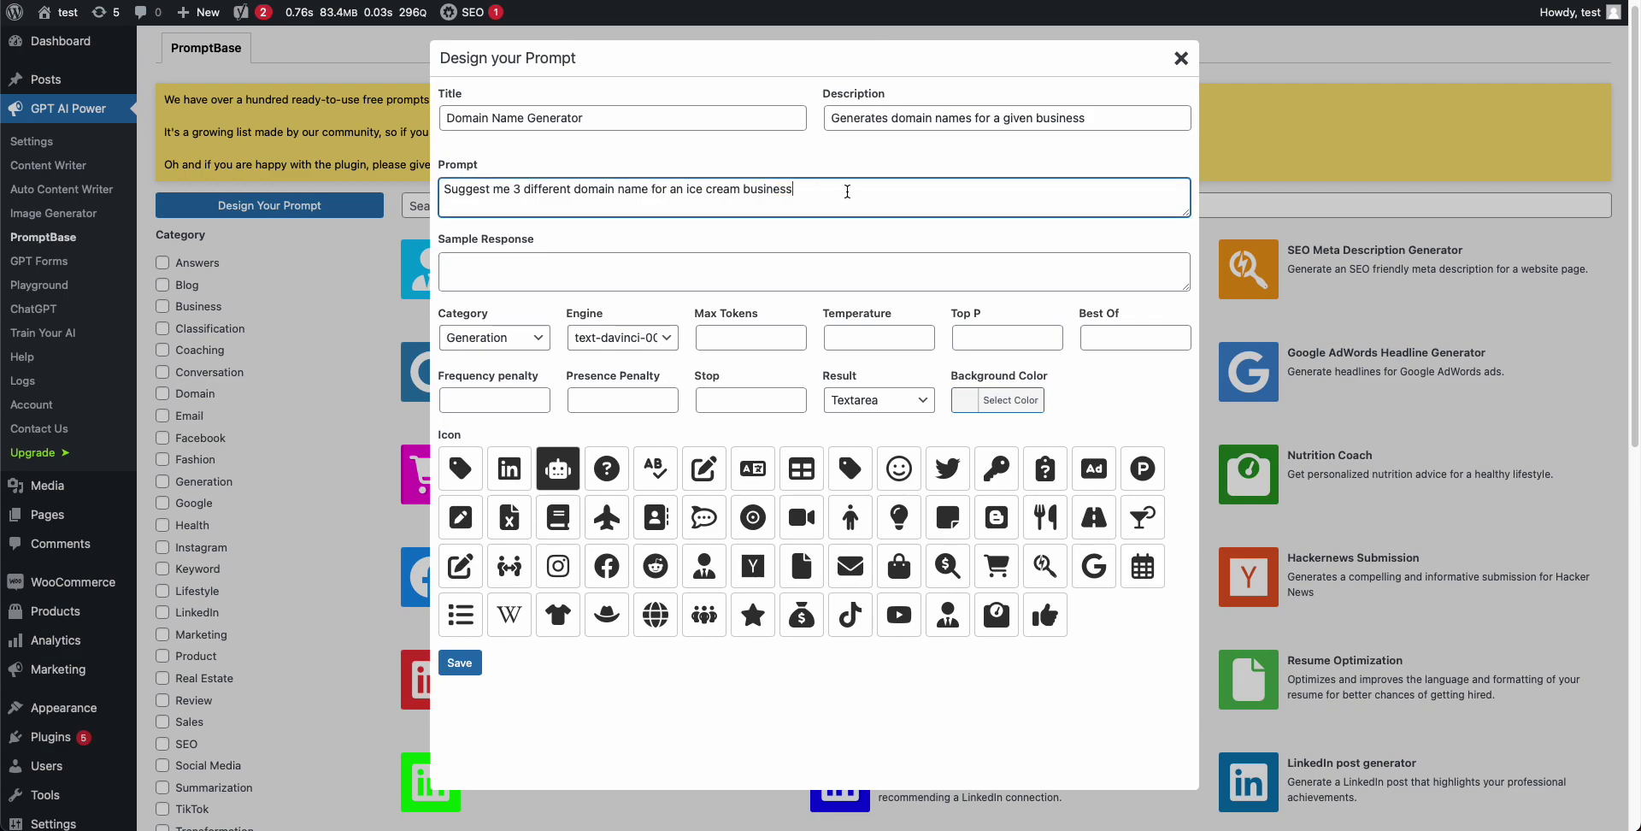
{"action": "left_click", "coordinate": [545, 263]}
{"action": "type", "text": "1"}
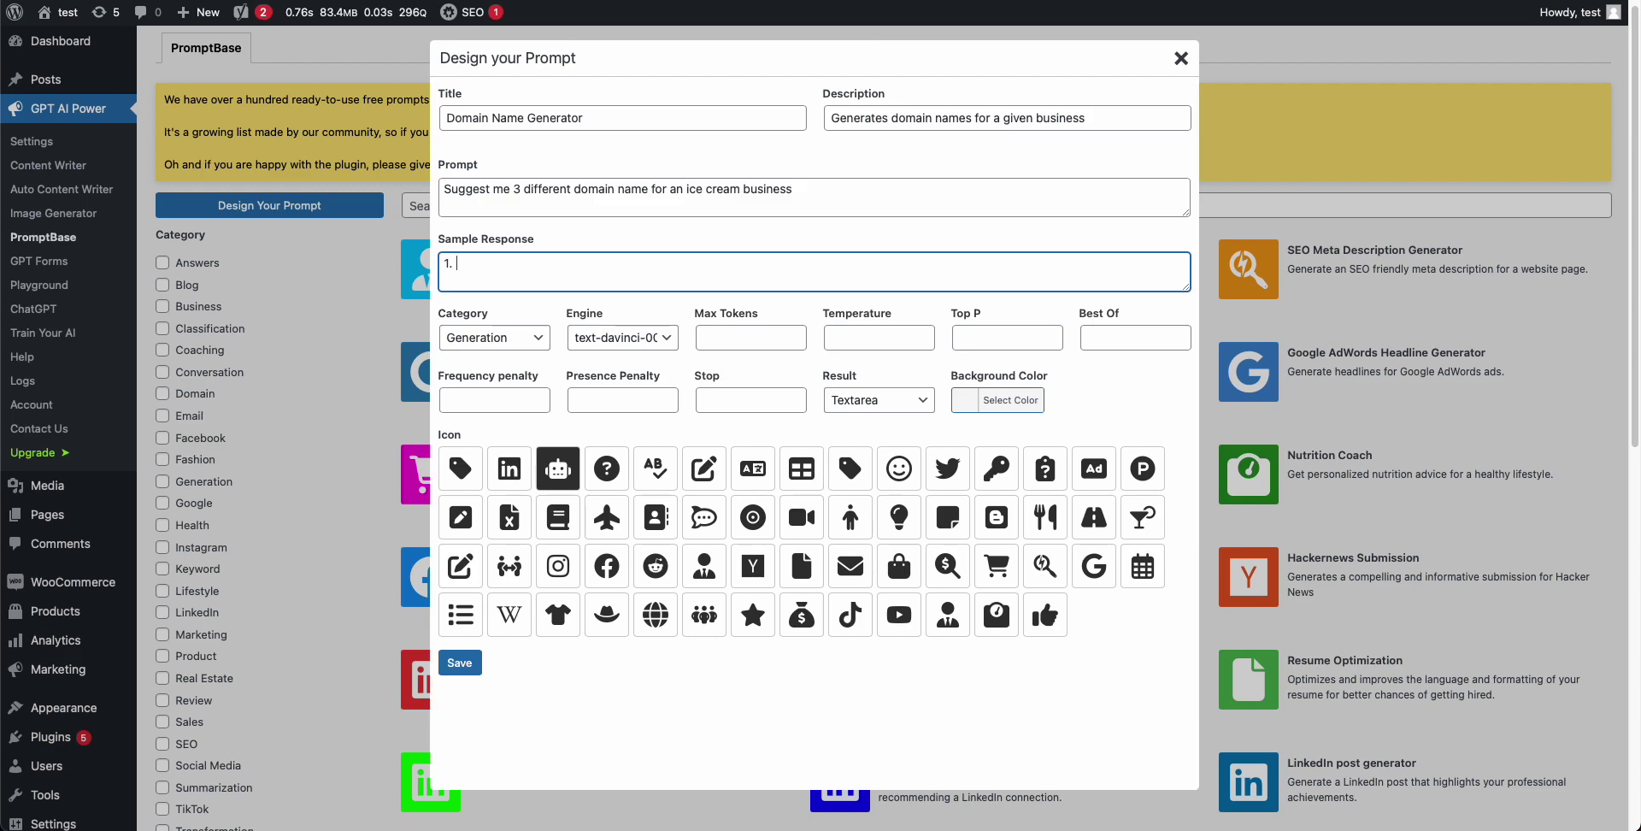
{"action": "type", "text": ". icecream.co"}
{"action": "type", "text": "m"}
{"action": "type", "text": " 2. coolice"}
{"action": "type", "text": "cream.com"}
- Add '3. extremelycoolicecream.com' as the third sample response line, then open the category choices
{"action": "key", "text": "Return"}
{"action": "type", "text": "3.ex"}
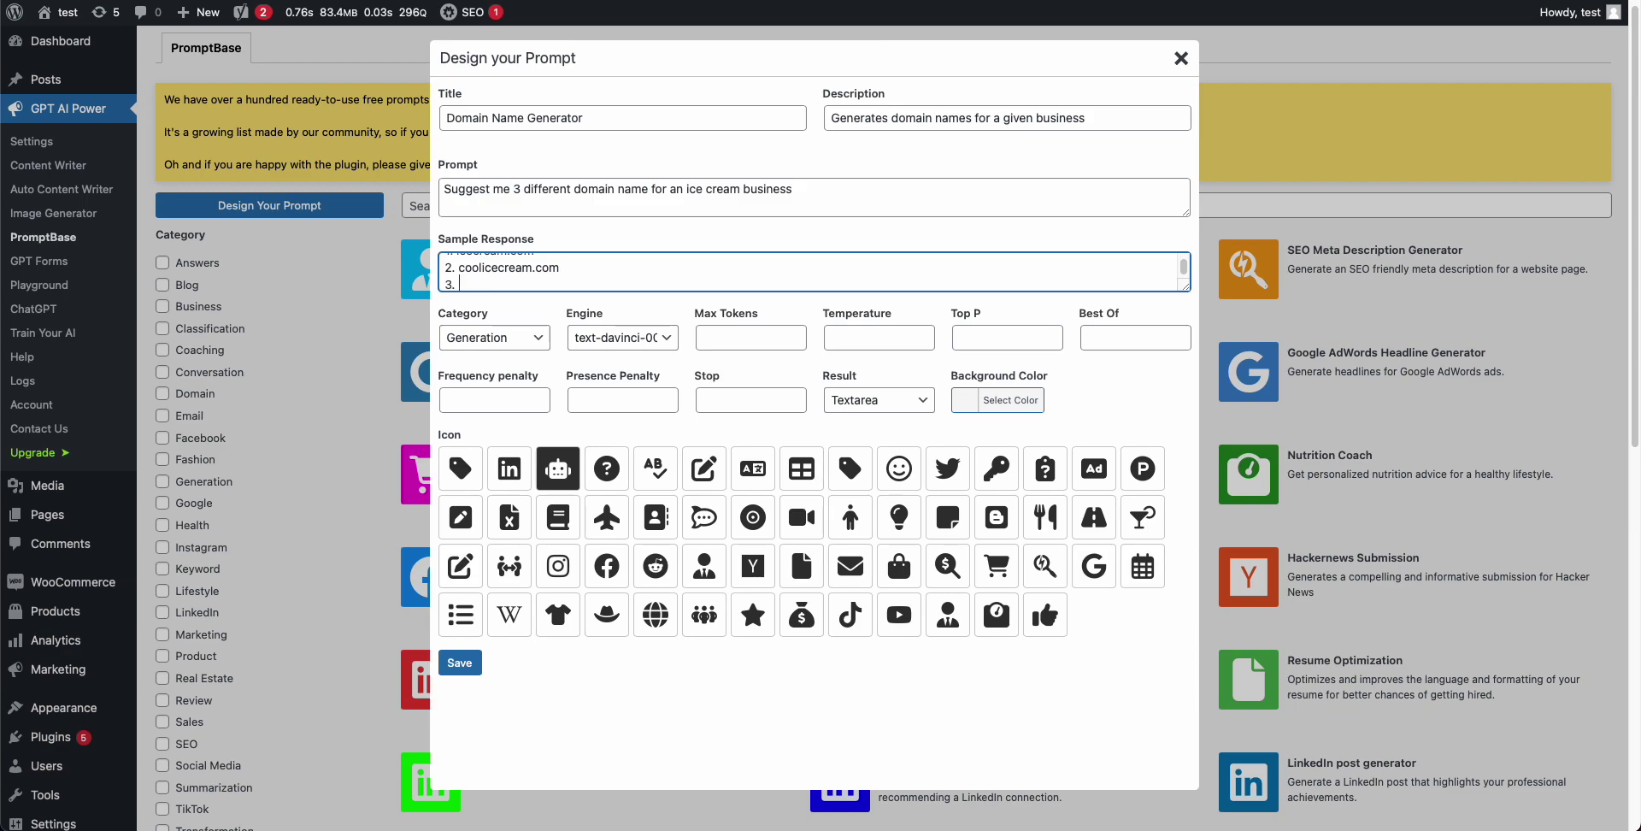
{"action": "key", "text": "BackSpace"}
{"action": "key", "text": "BackSpace"}
{"action": "type", "text": "xtremelycoolicecream.com"}
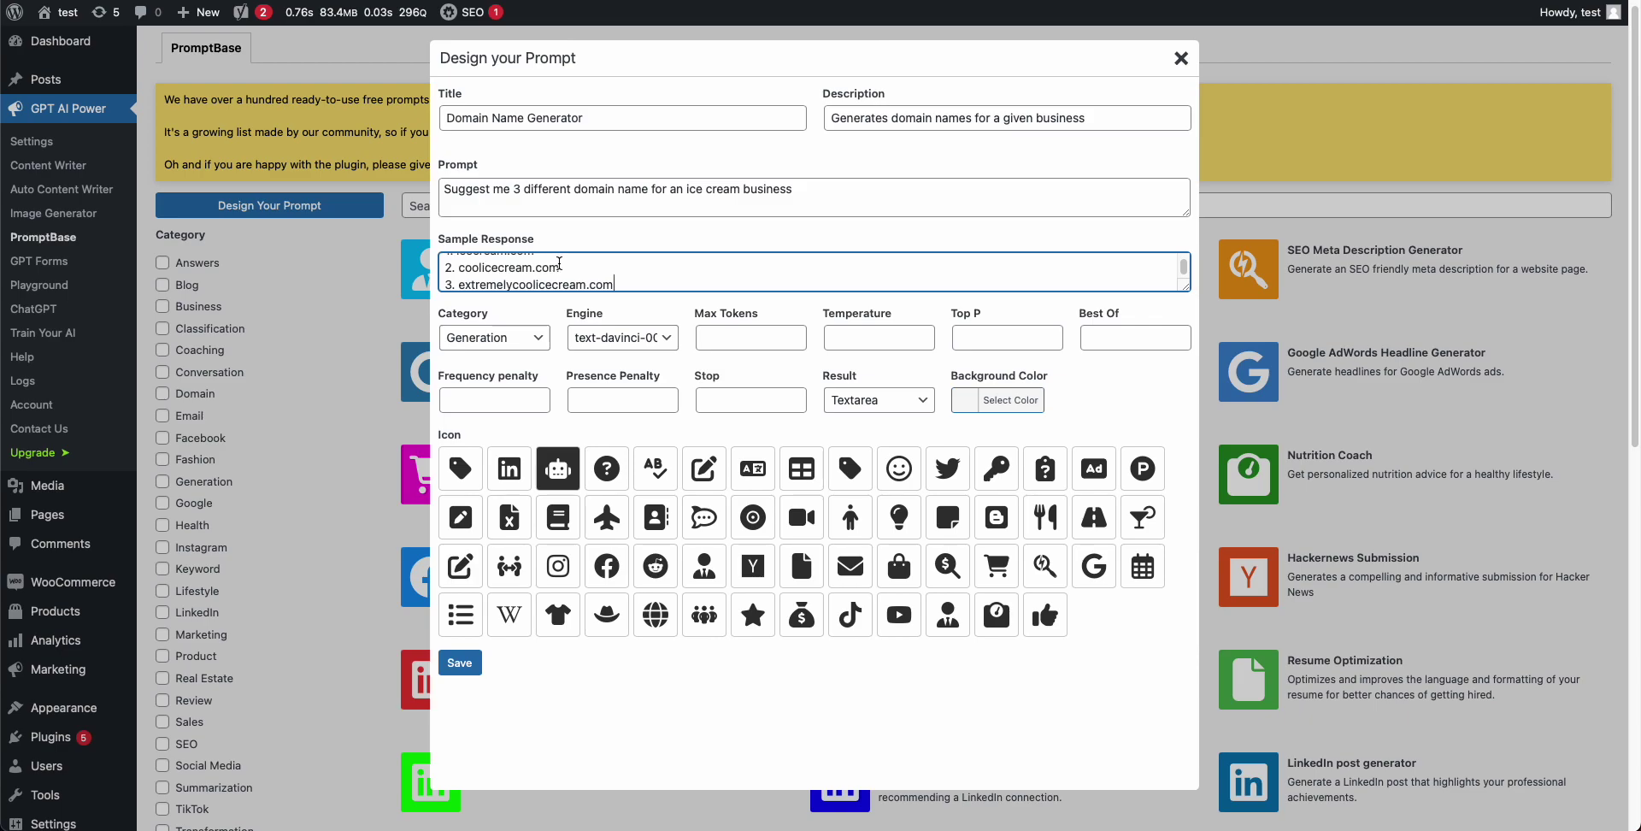
{"action": "scroll", "coordinate": [599, 282], "scroll_direction": "up", "scroll_amount": 1}
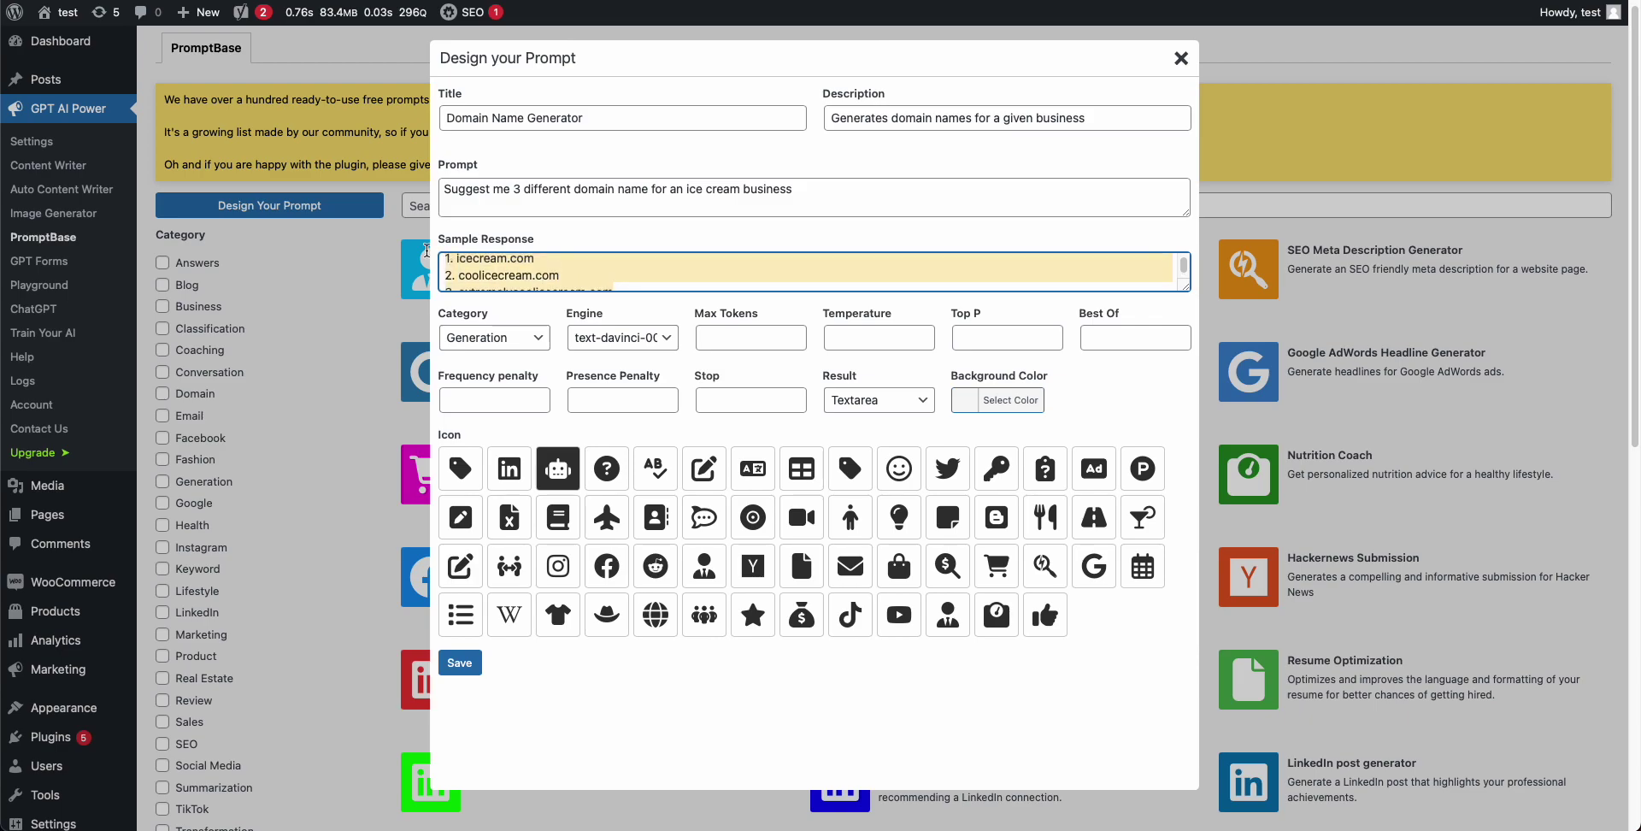
{"action": "left_click", "coordinate": [611, 272]}
{"action": "left_click", "coordinate": [530, 342]}
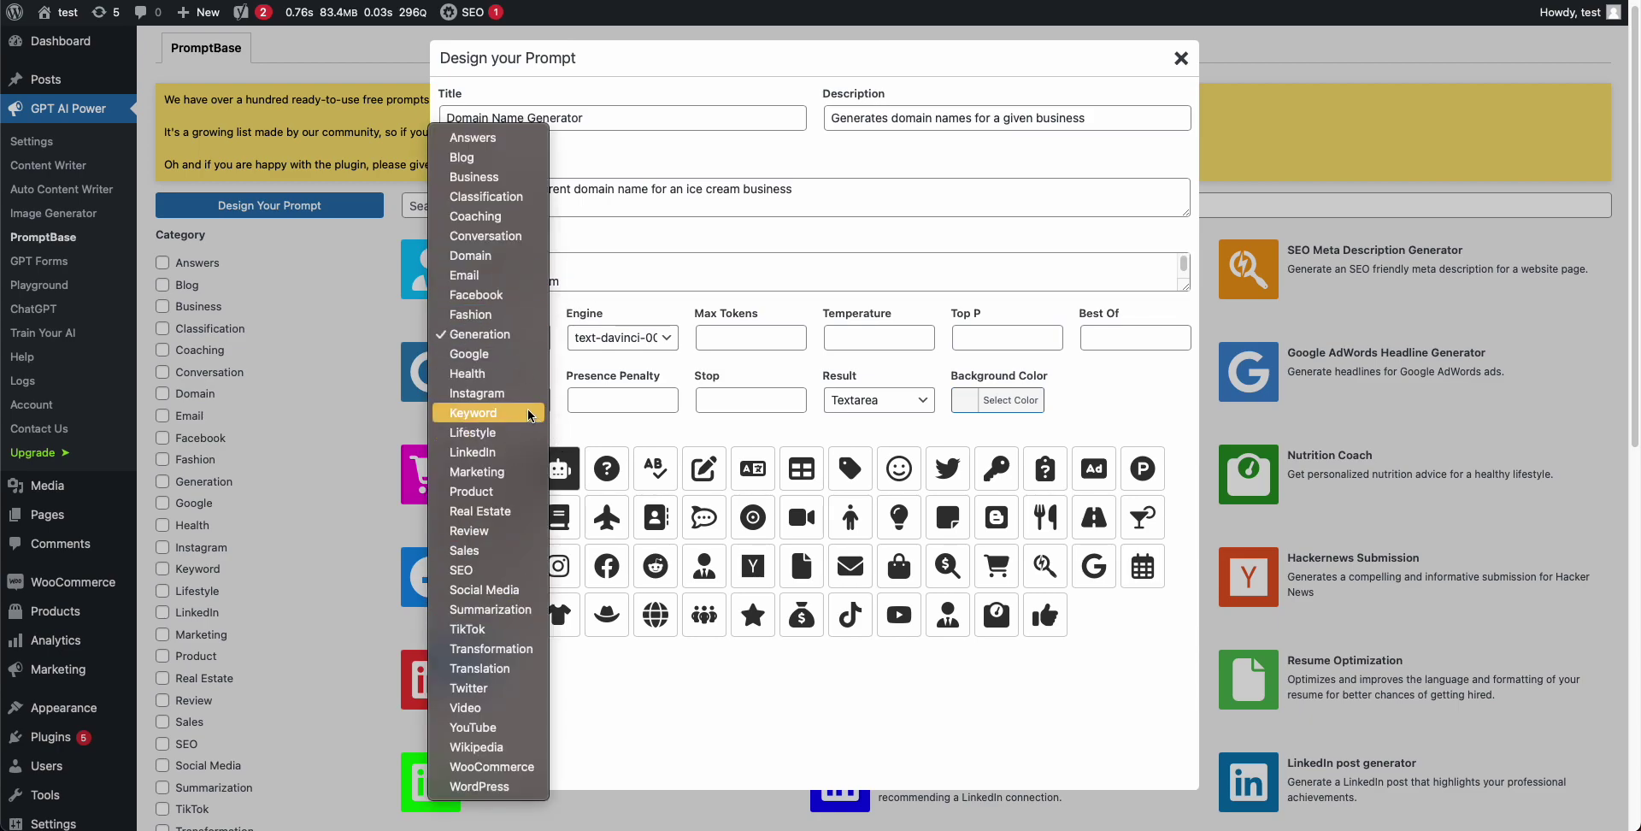
- Keep the Generation category and enlarge the sample response box to show all lines
{"action": "left_click", "coordinate": [609, 305]}
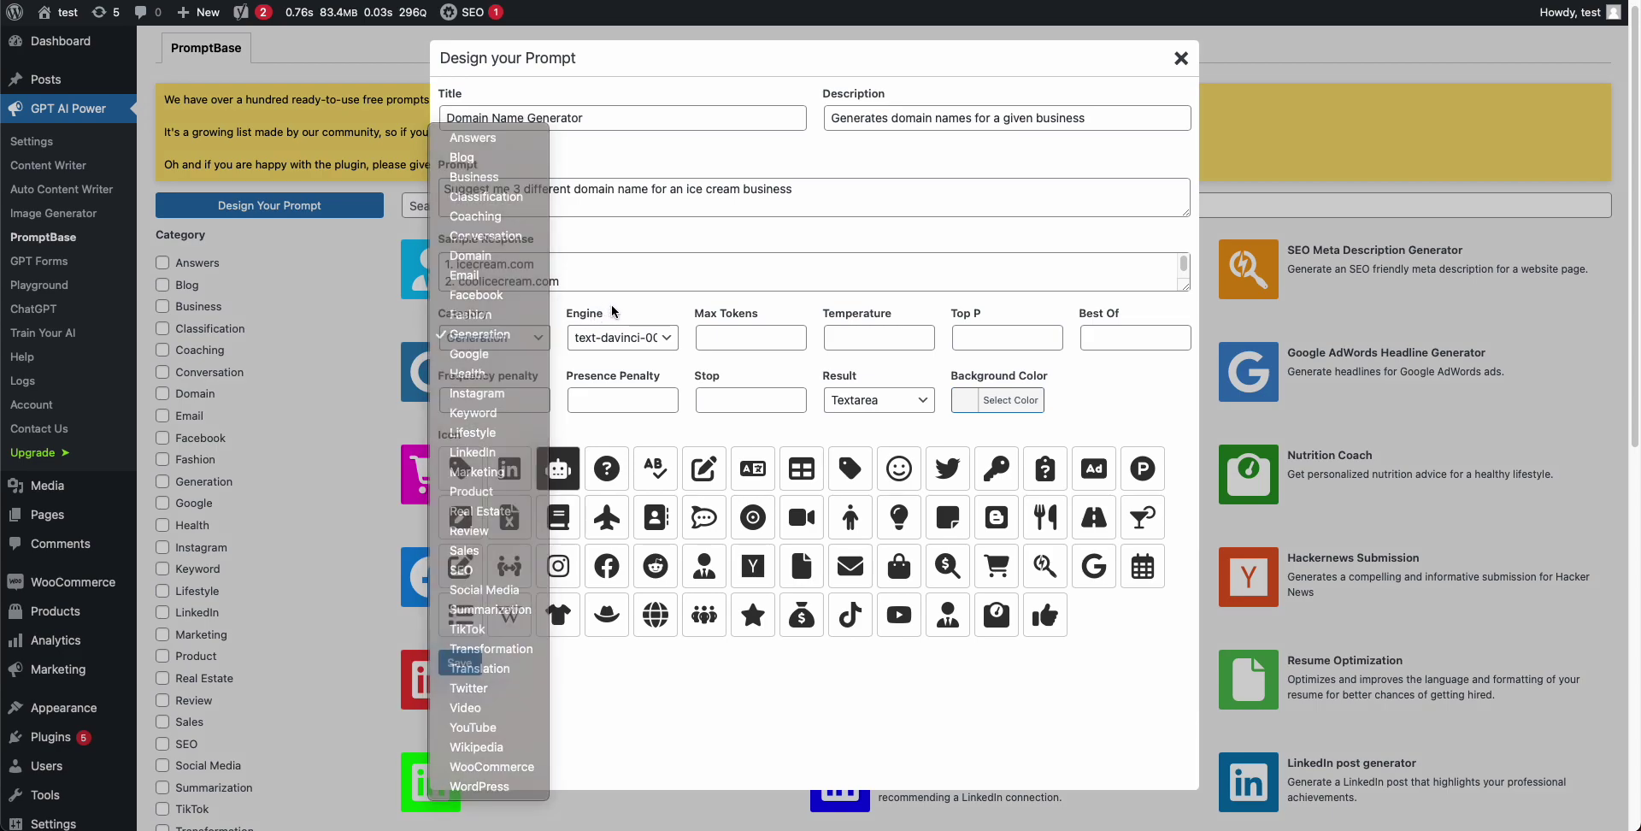
{"action": "left_click", "coordinate": [759, 342]}
{"action": "left_click", "coordinate": [917, 338]}
{"action": "left_click", "coordinate": [994, 338]}
{"action": "left_click", "coordinate": [1128, 336]}
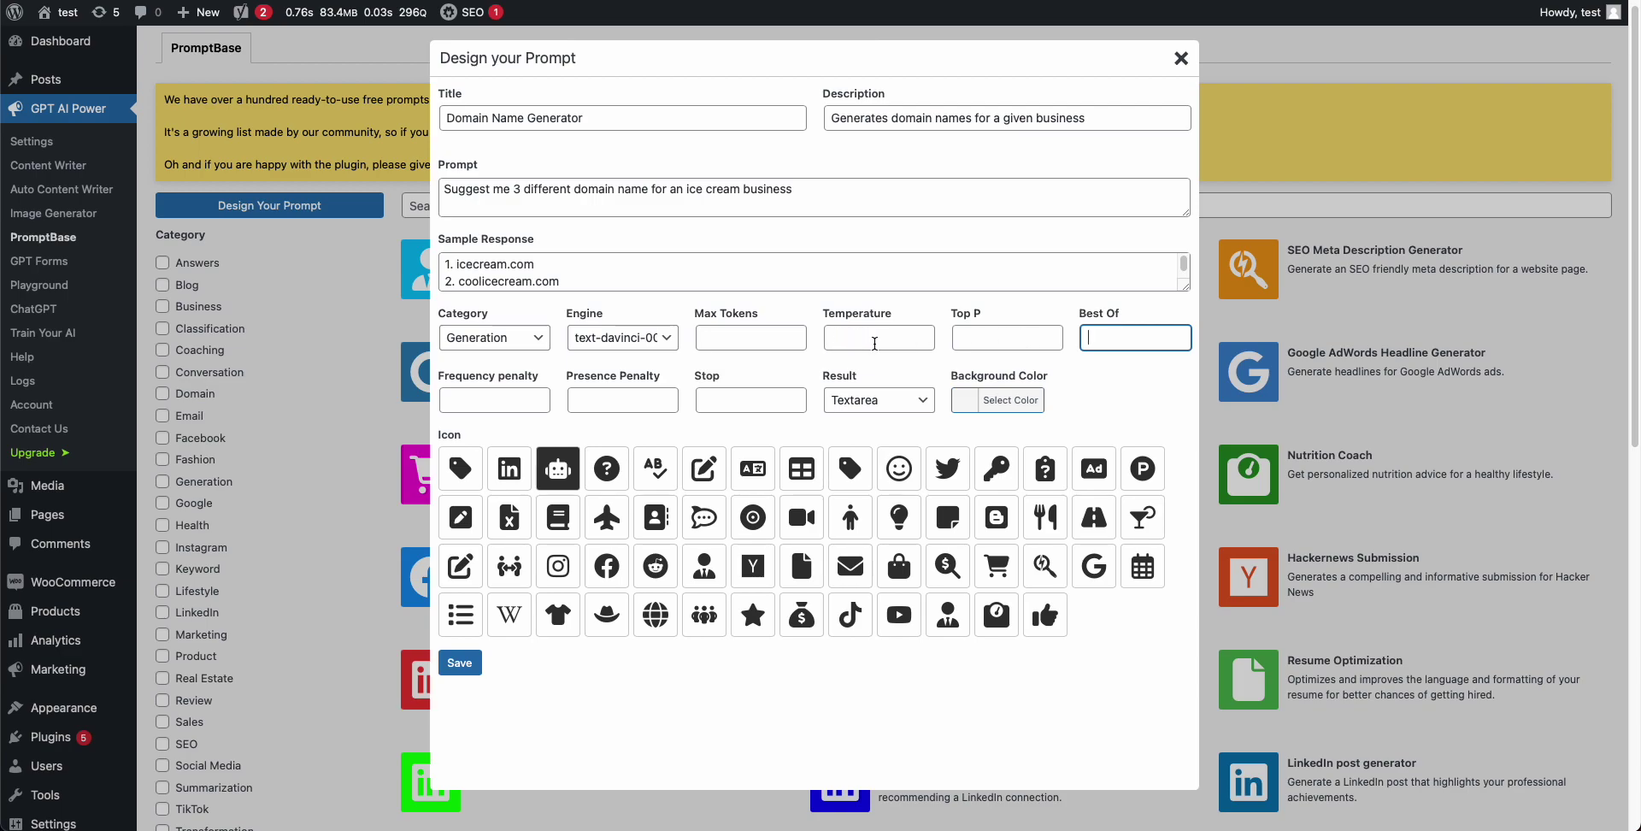
{"action": "left_click", "coordinate": [749, 341]}
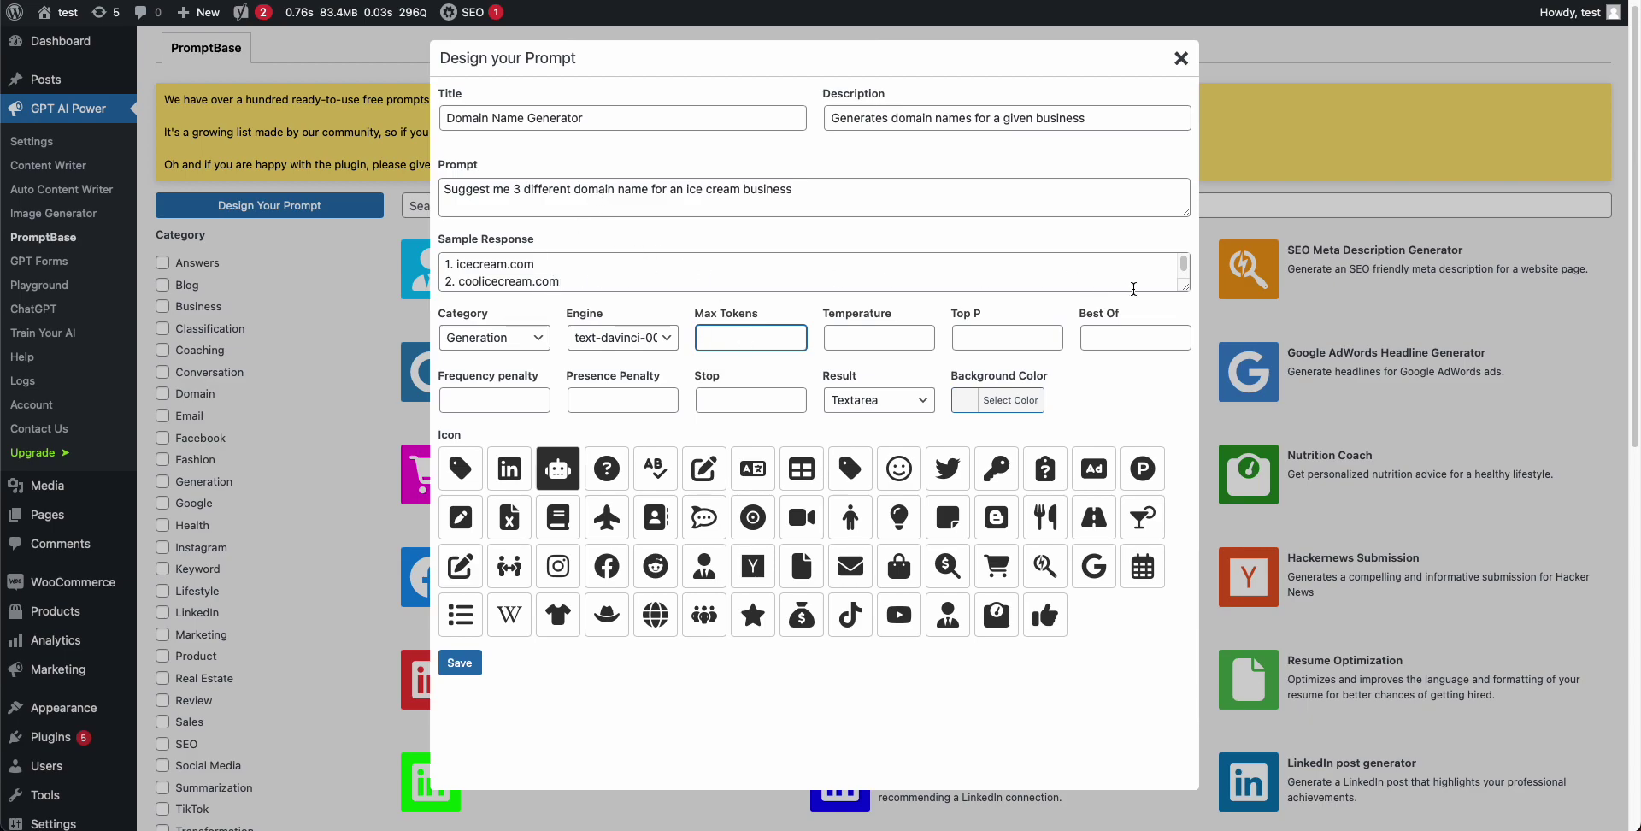
{"action": "left_click_drag", "start_coordinate": [1186, 288], "coordinate": [1186, 327]}
{"action": "left_click_drag", "start_coordinate": [700, 301], "coordinate": [455, 265]}
- Set Max Tokens to 100, leave Temperature blank and keep Textarea as the result format
{"action": "left_click", "coordinate": [751, 376]}
{"action": "type", "text": "100"}
{"action": "left_click", "coordinate": [879, 376]}
{"action": "left_click", "coordinate": [925, 351]}
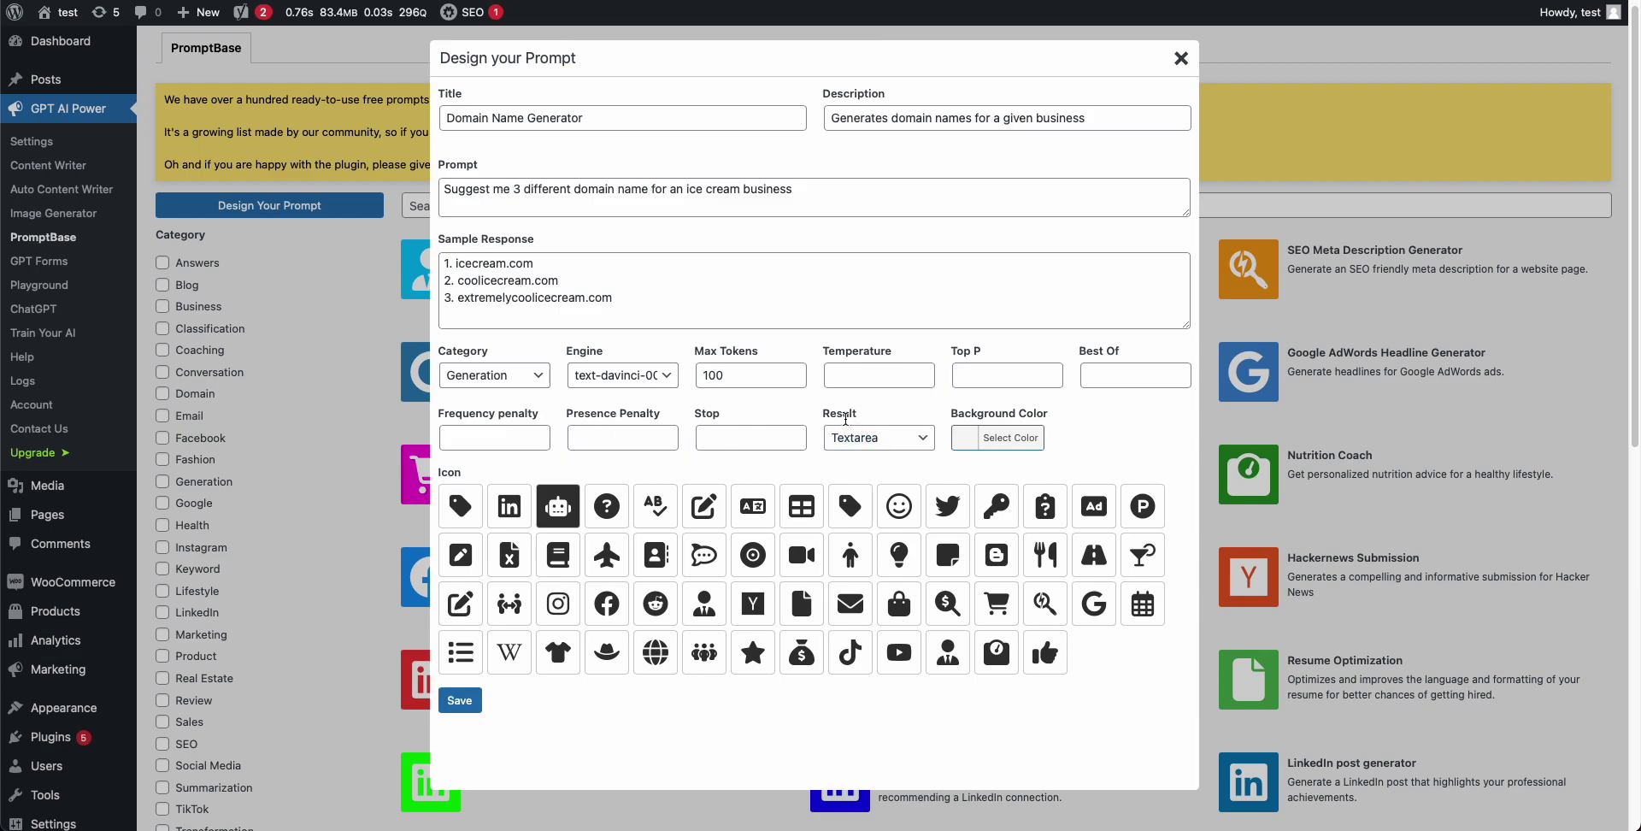
{"action": "left_click", "coordinate": [868, 443]}
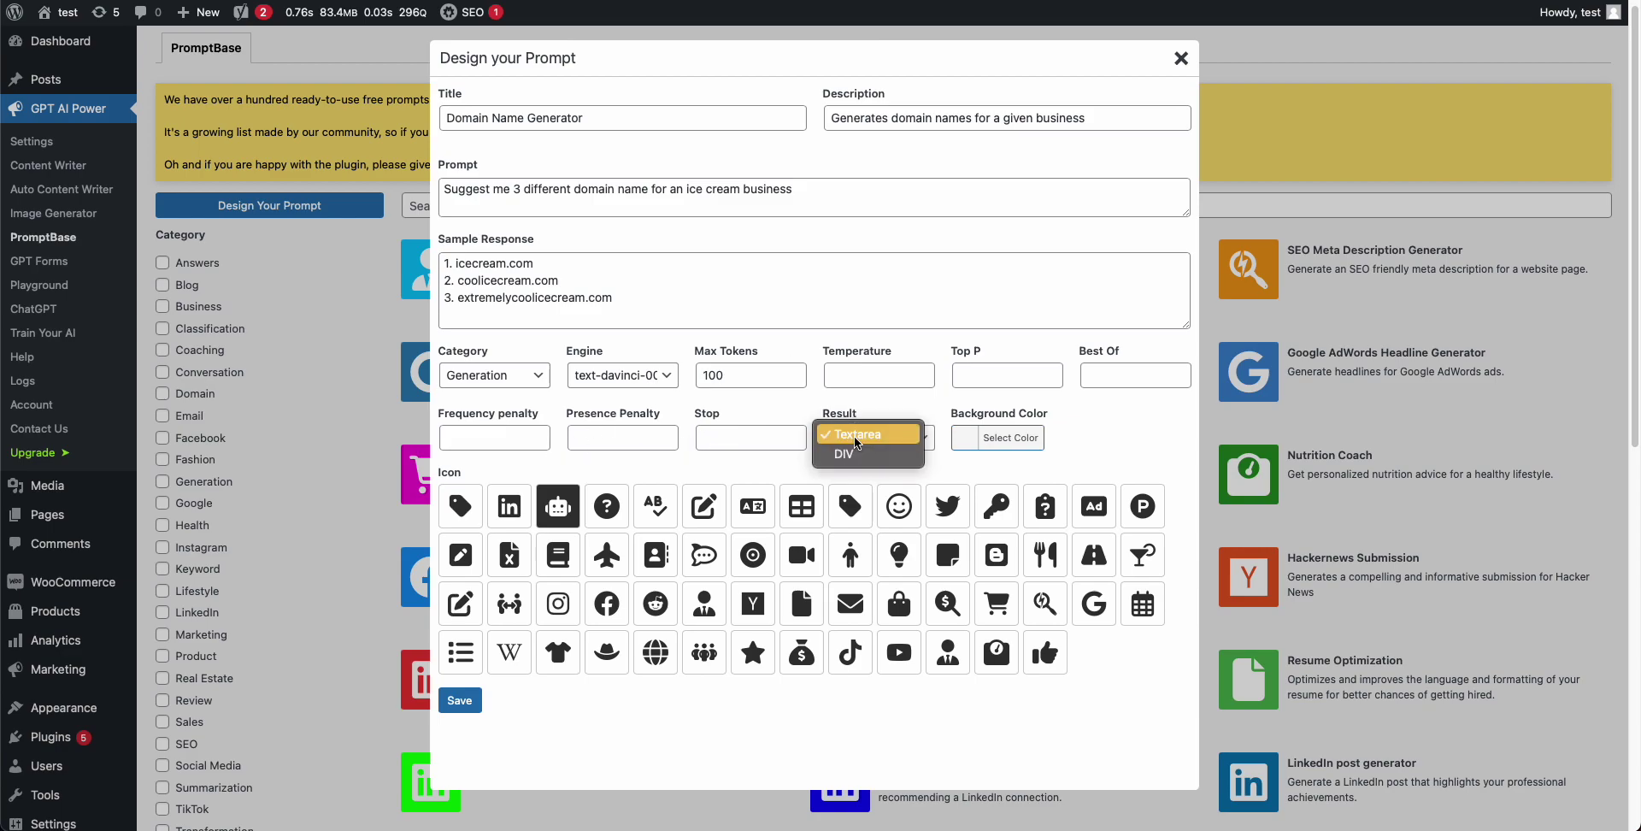
{"action": "left_click", "coordinate": [855, 434]}
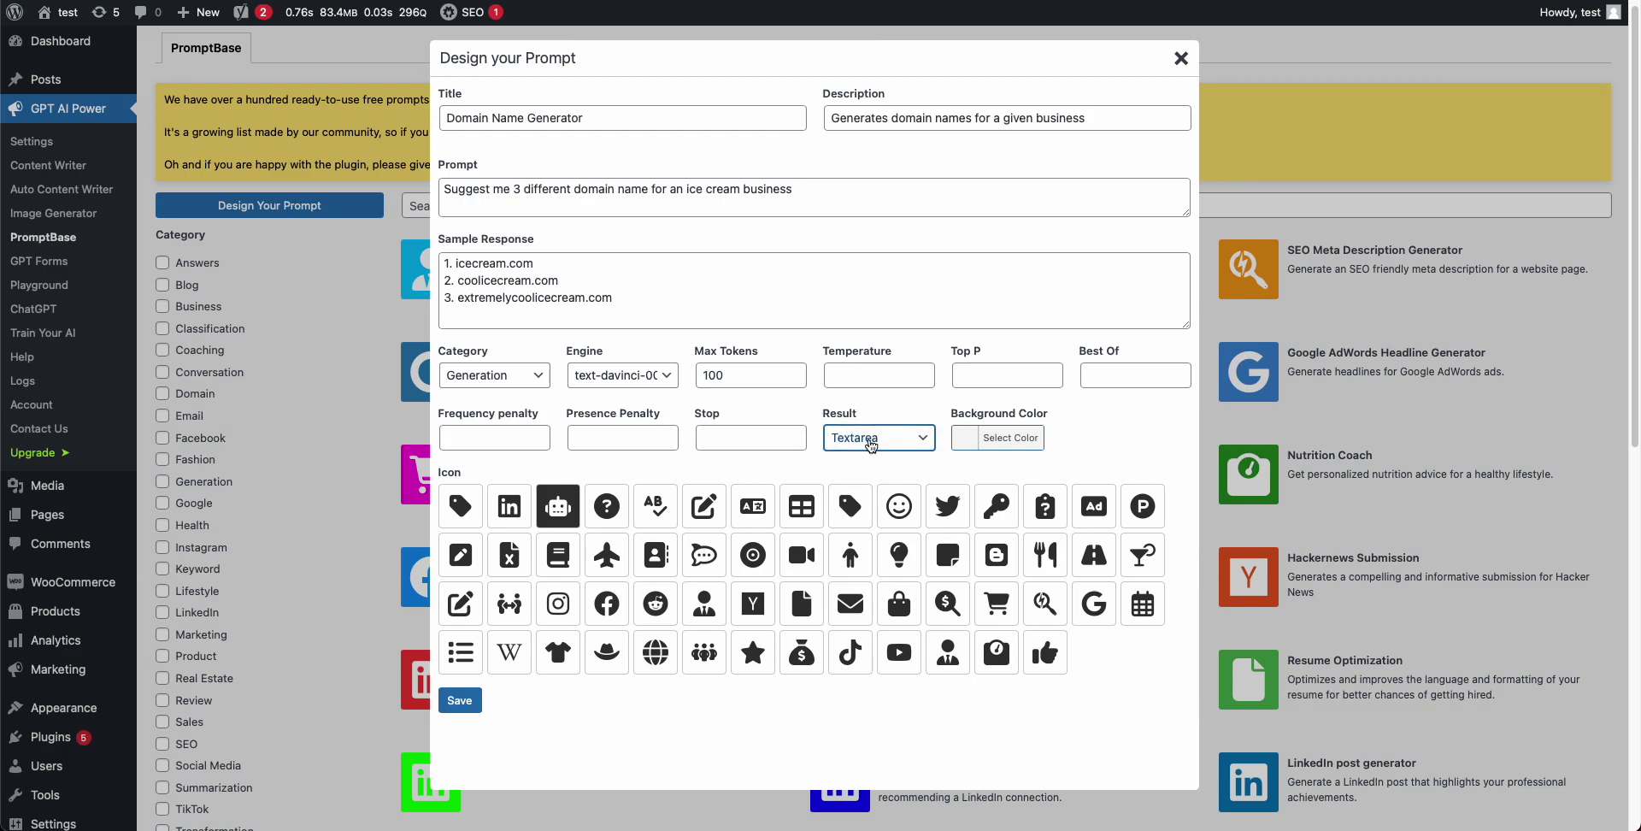
- Choose a green background and the smiley icon, then save the Domain Name Generator prompt
{"action": "scroll", "coordinate": [1036, 447], "scroll_direction": "down", "scroll_amount": 1}
{"action": "left_click", "coordinate": [1010, 437]}
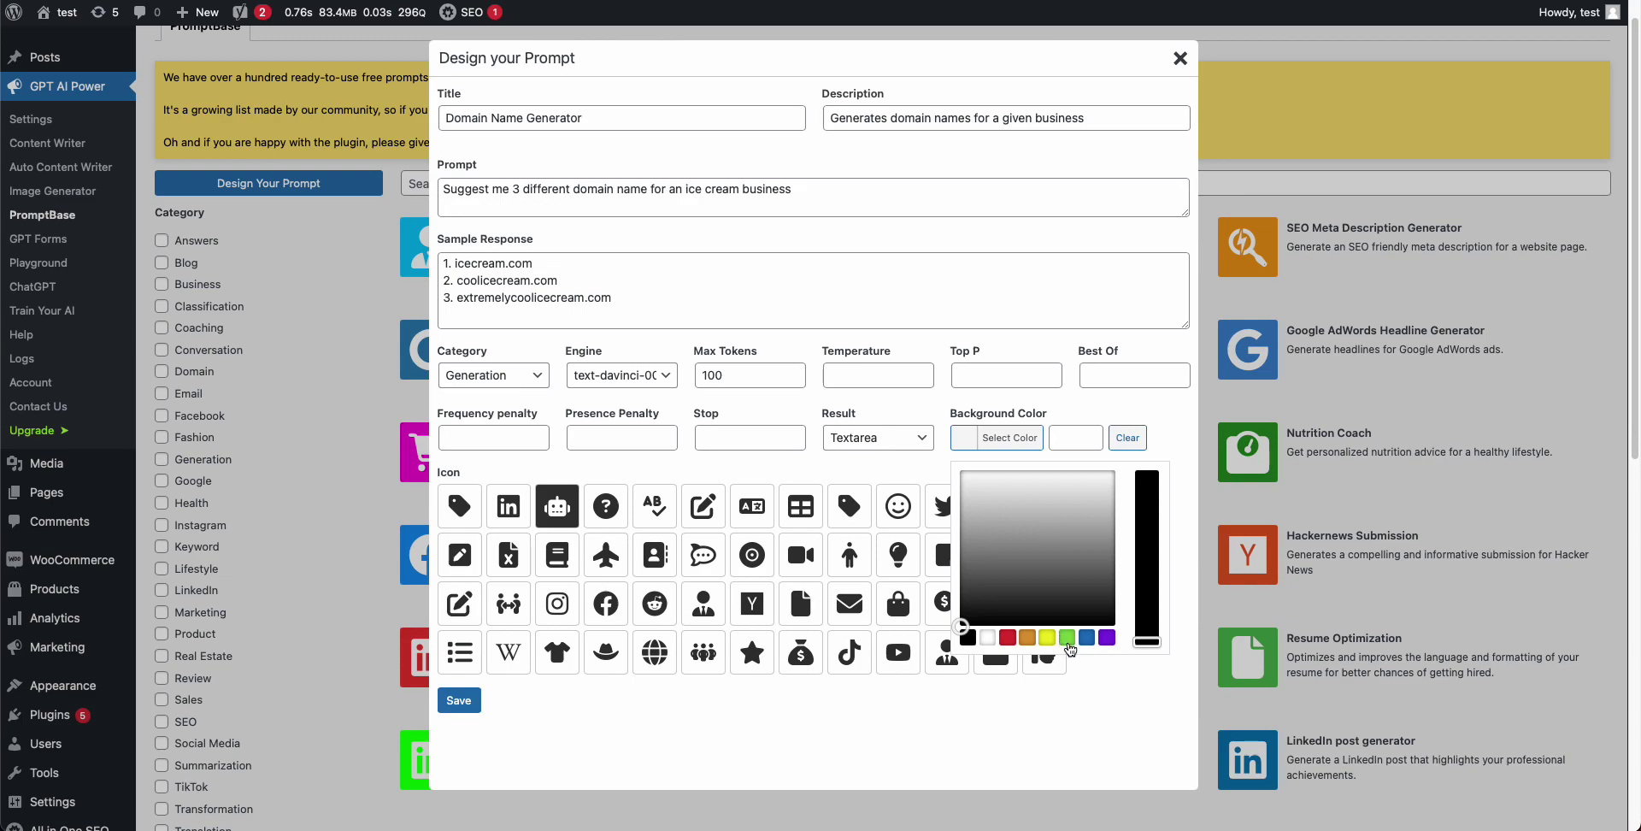
{"action": "left_click", "coordinate": [1068, 639]}
{"action": "left_click", "coordinate": [1156, 424]}
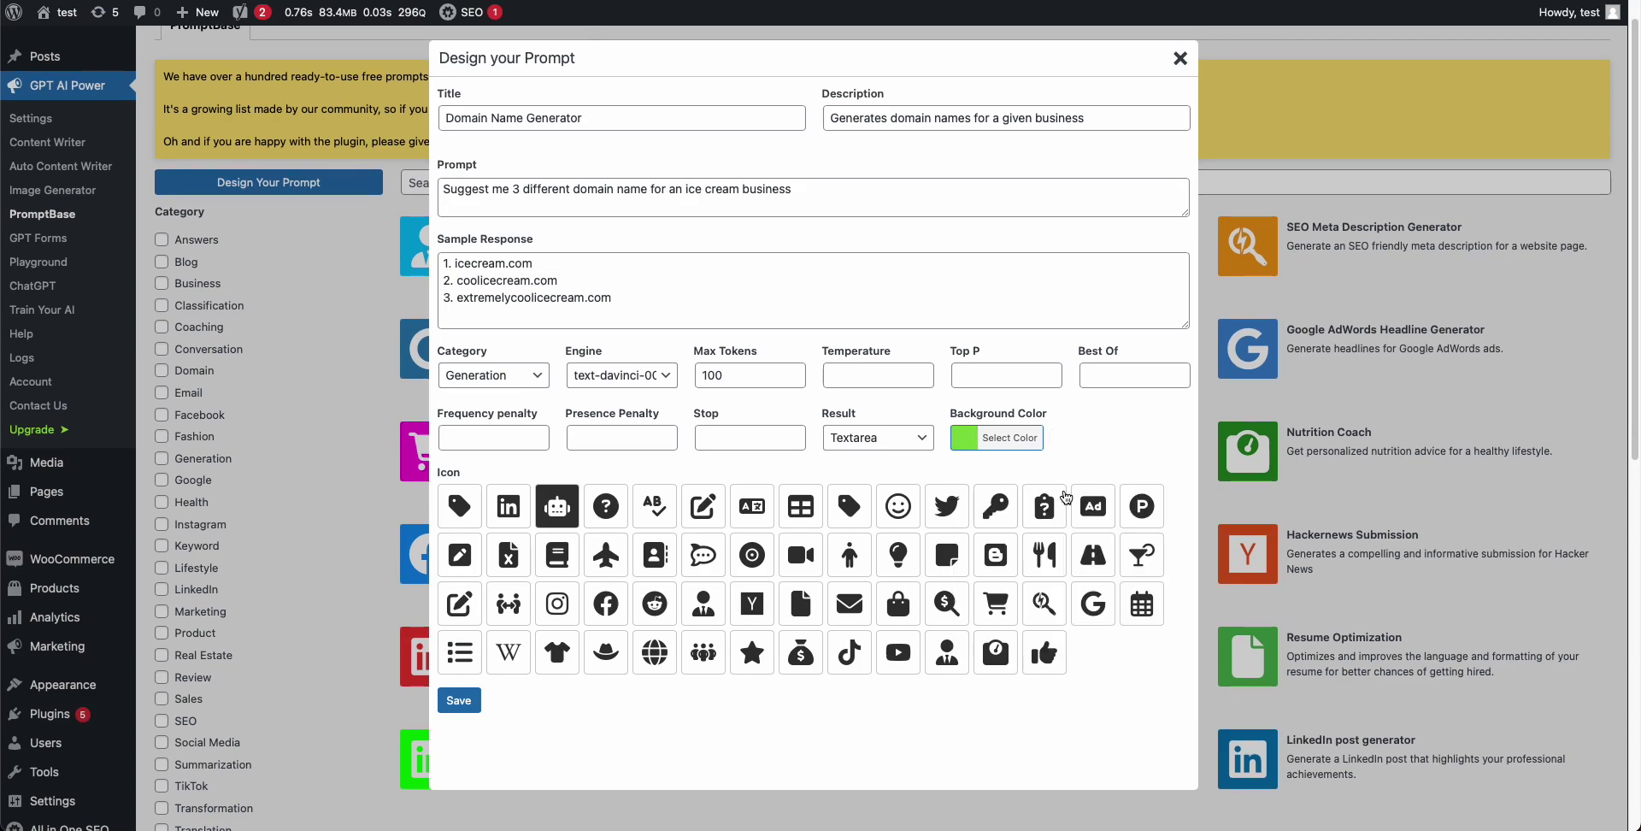
{"action": "left_click", "coordinate": [906, 511]}
{"action": "left_click", "coordinate": [472, 713]}
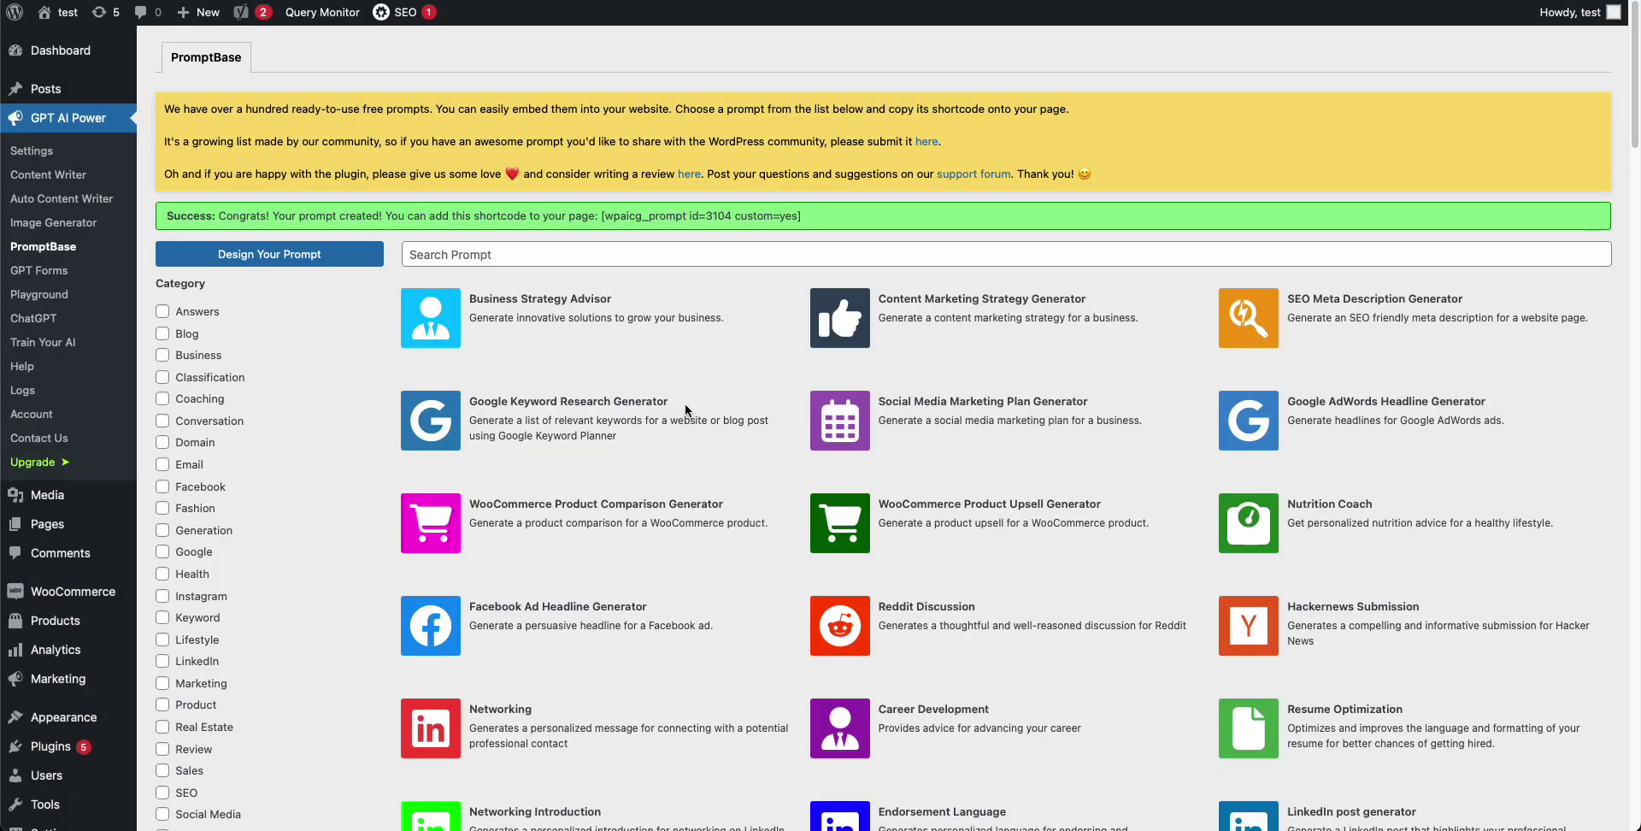
- Copy the shortcode [wpaicg_prompt id=3104 custom=yes], then open Domain Name Generator from PromptBase page 4
{"action": "left_click_drag", "start_coordinate": [227, 216], "coordinate": [550, 219]}
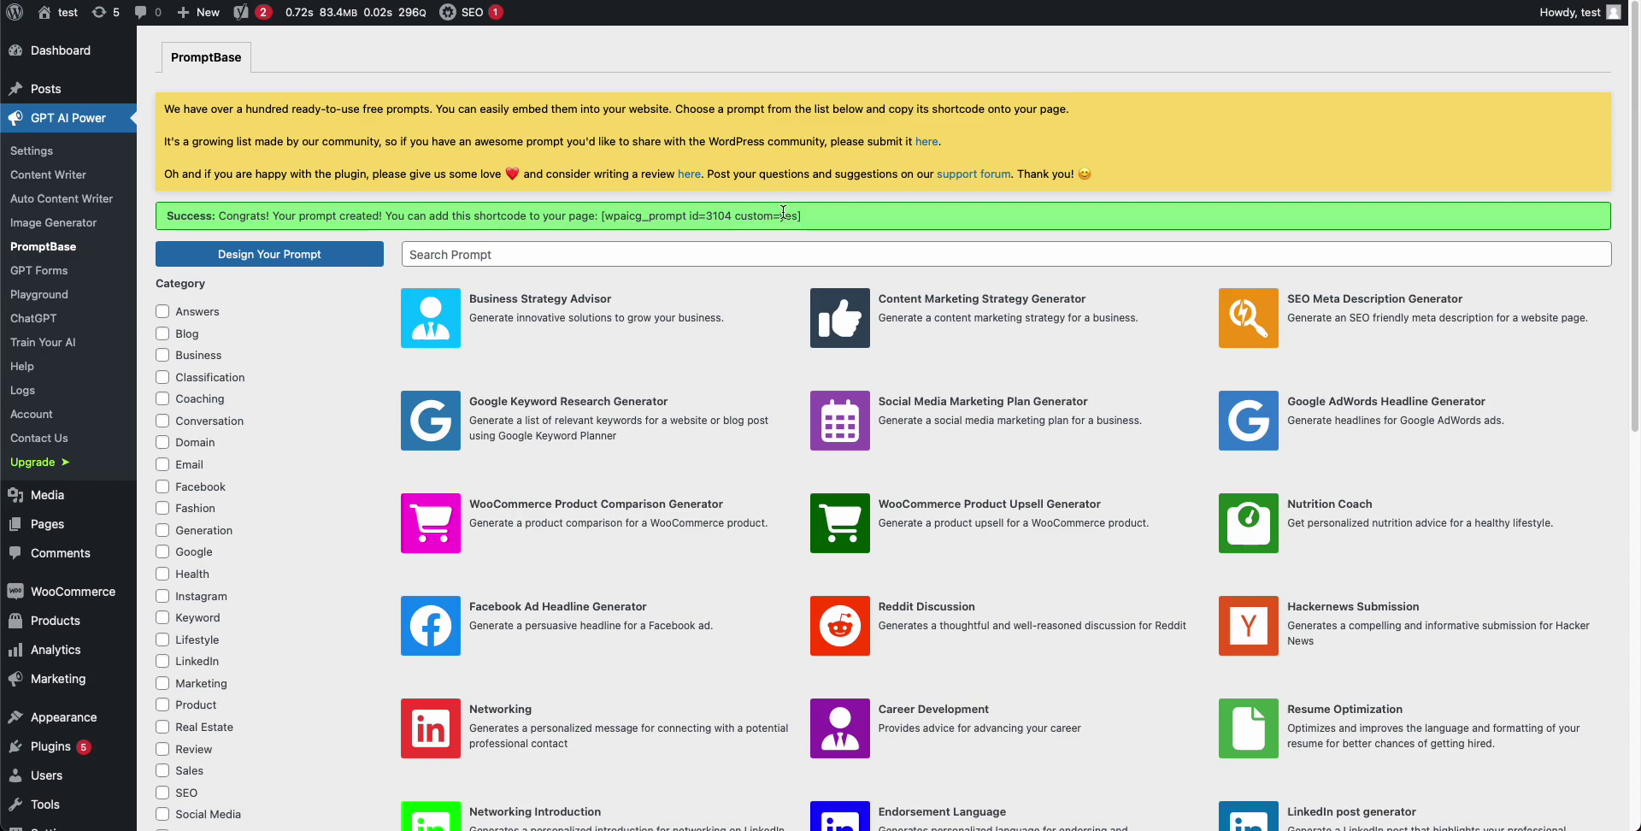
{"action": "left_click_drag", "start_coordinate": [793, 213], "coordinate": [617, 218]}
{"action": "scroll", "coordinate": [889, 428], "scroll_direction": "down", "scroll_amount": 2}
{"action": "scroll", "coordinate": [883, 660], "scroll_direction": "down", "scroll_amount": 7}
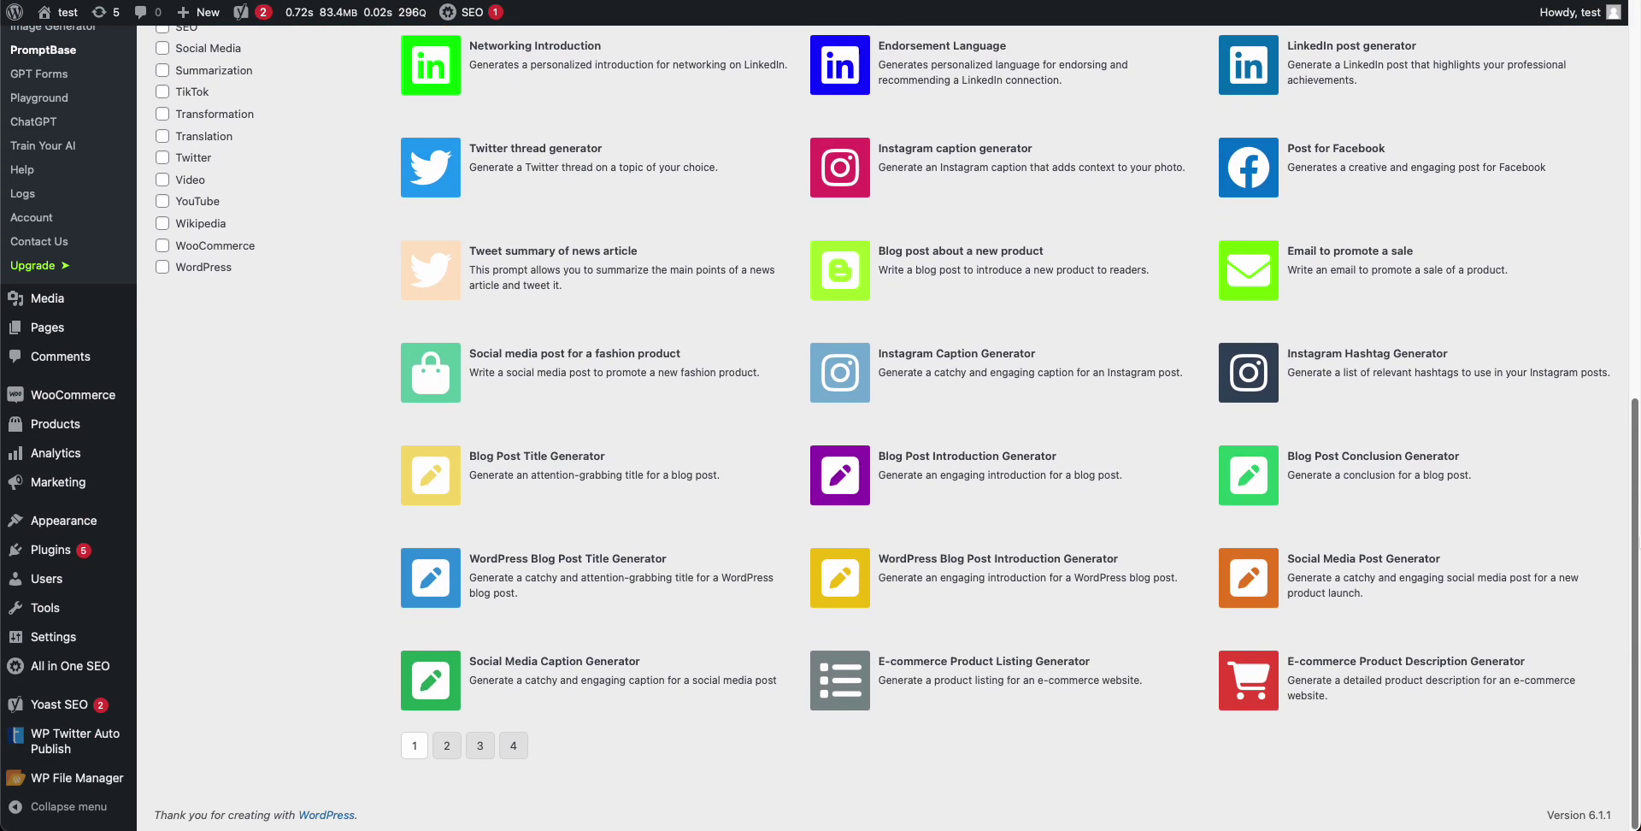
{"action": "left_click", "coordinate": [514, 745]}
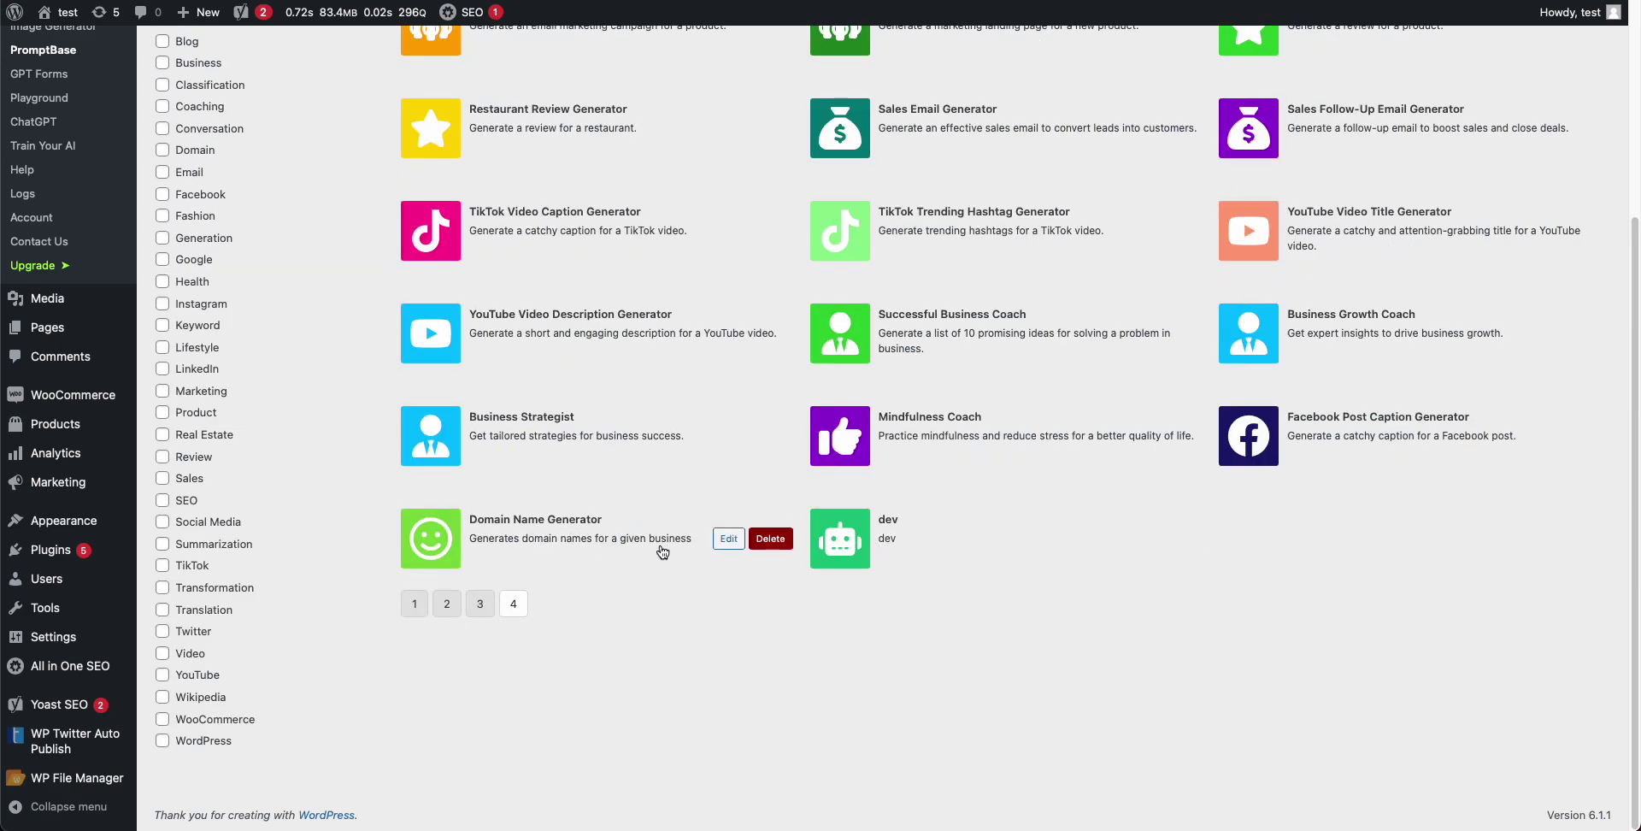
{"action": "left_click", "coordinate": [729, 539]}
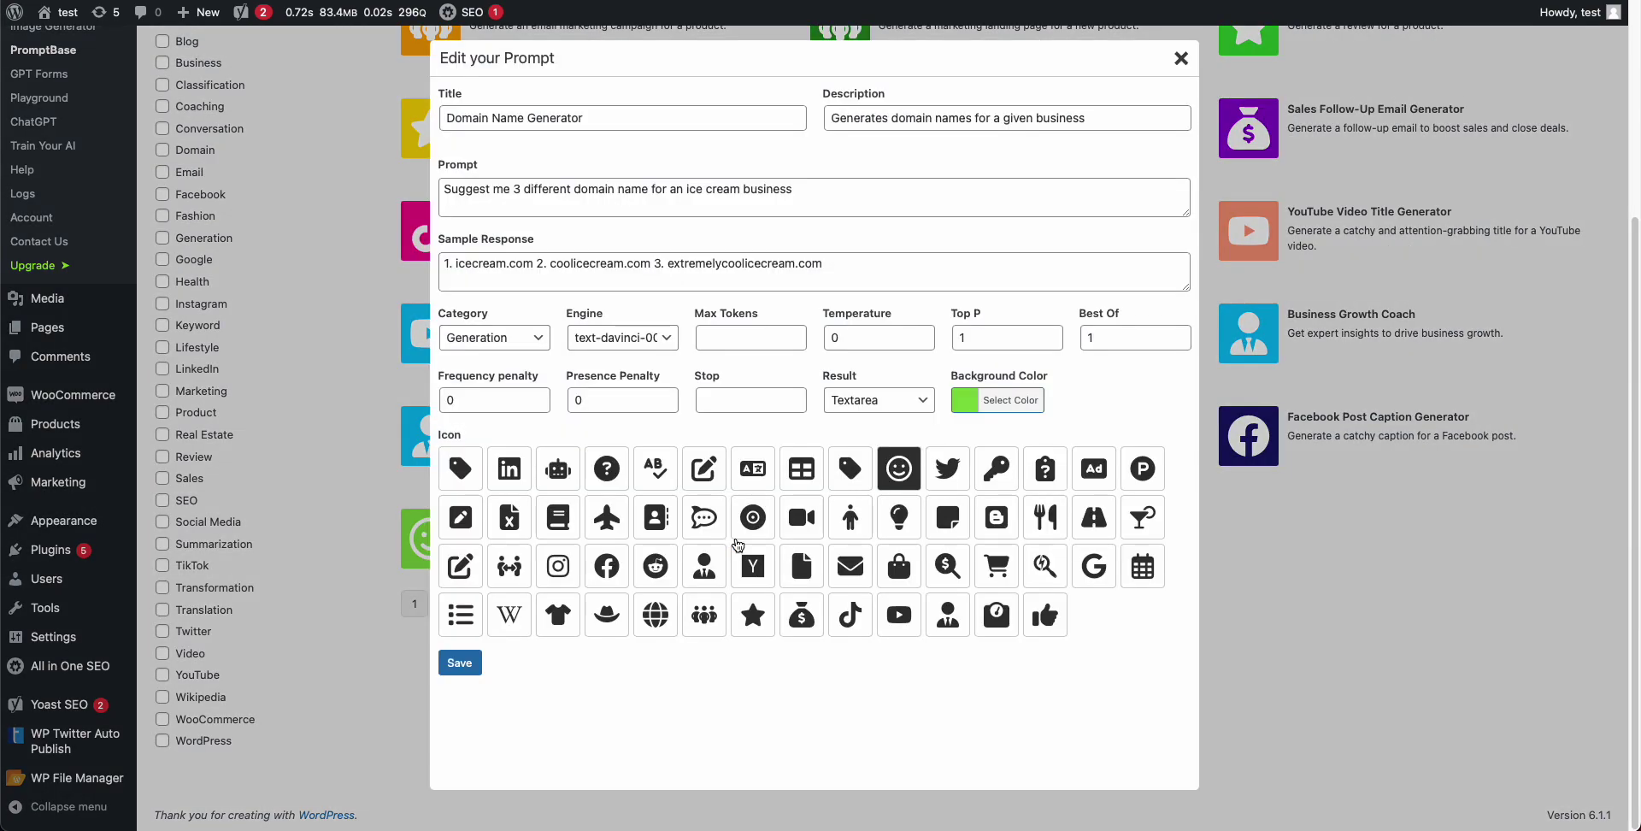
{"action": "left_click", "coordinate": [1181, 58]}
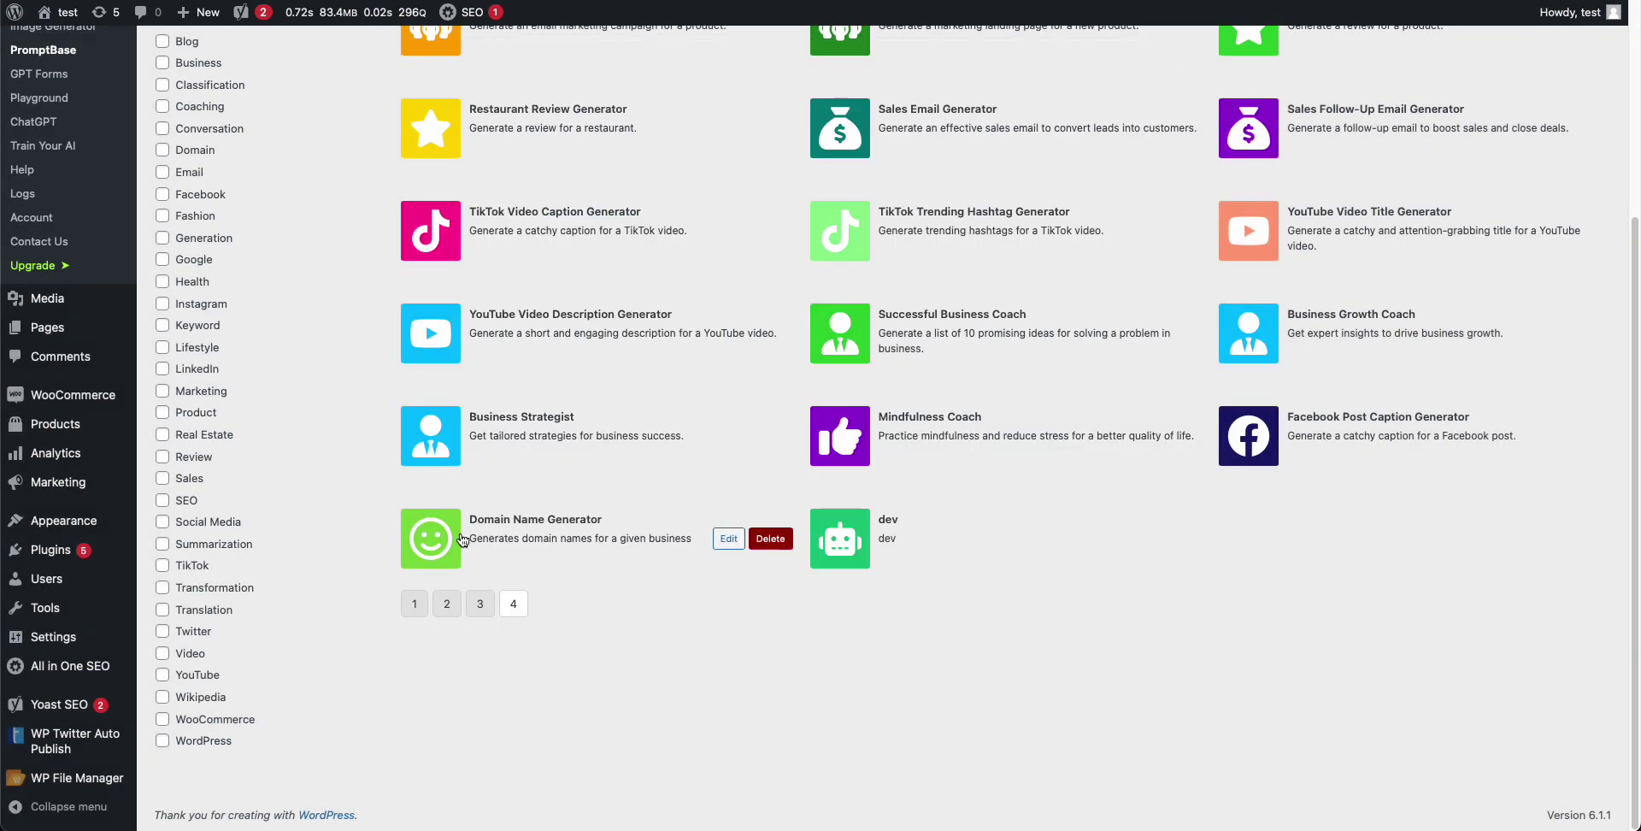
{"action": "left_click", "coordinate": [442, 547]}
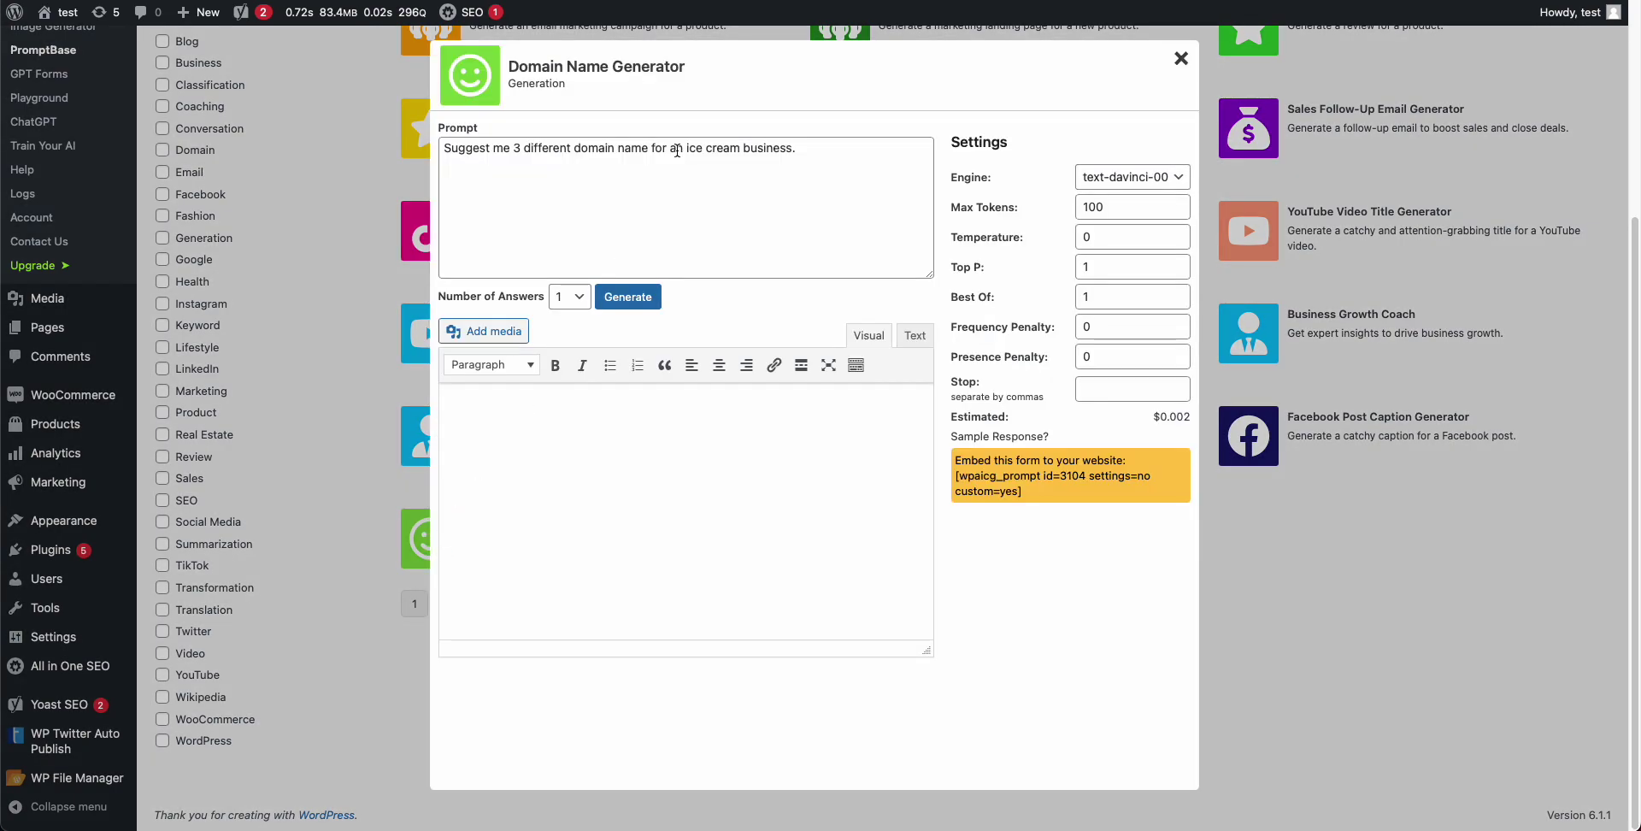
- Generate ice cream domain name ideas and copy the Domain Name Generator's embed shortcode
{"action": "left_click", "coordinate": [651, 299]}
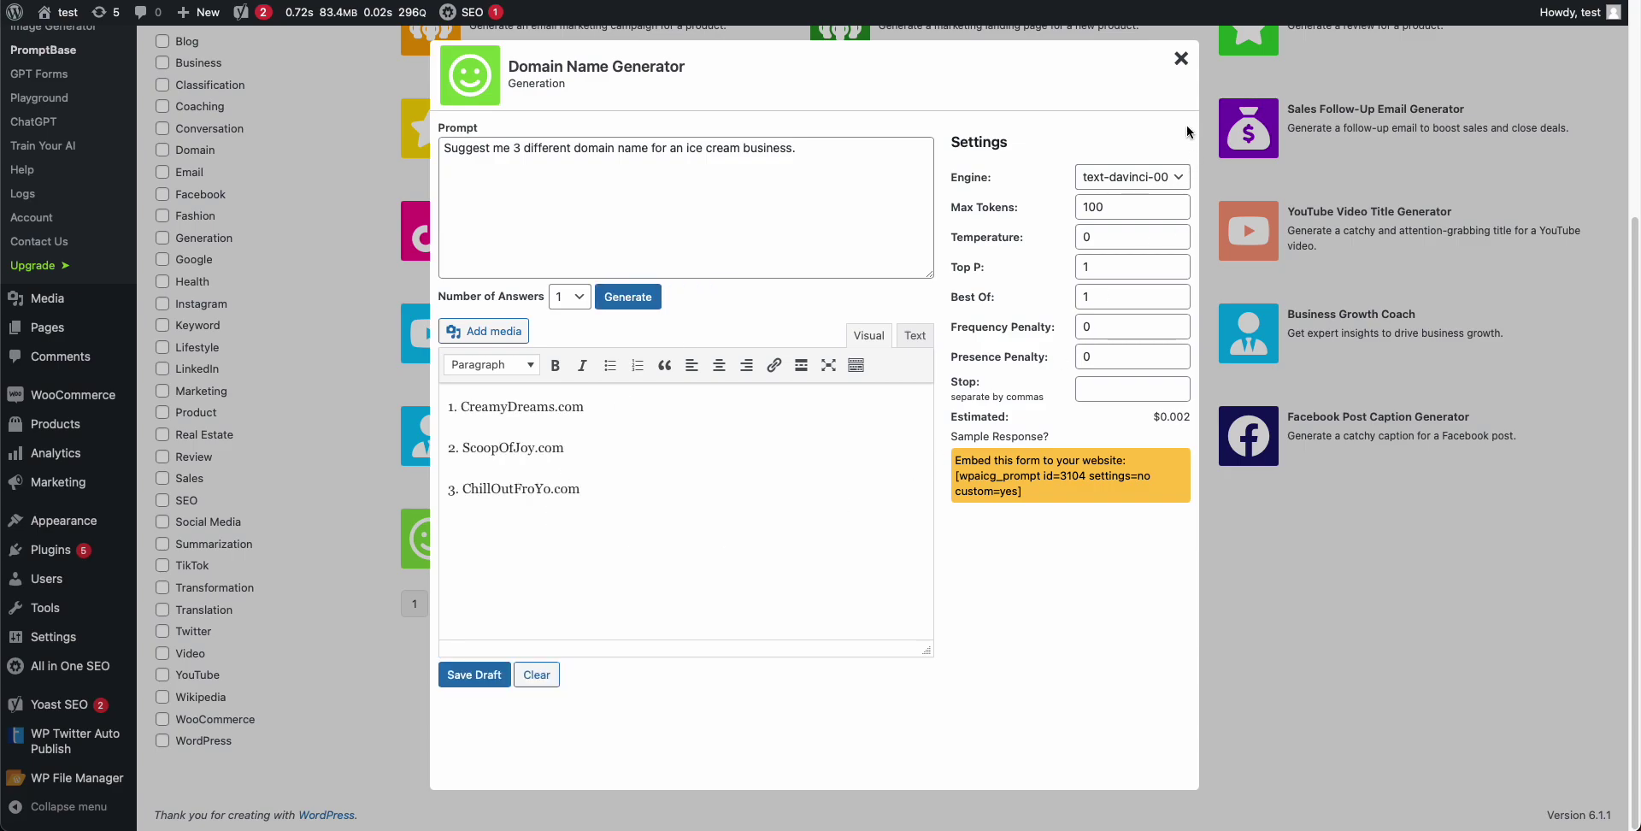
{"action": "left_click_drag", "start_coordinate": [1026, 495], "coordinate": [957, 479]}
{"action": "key", "text": "ctrl+c"}
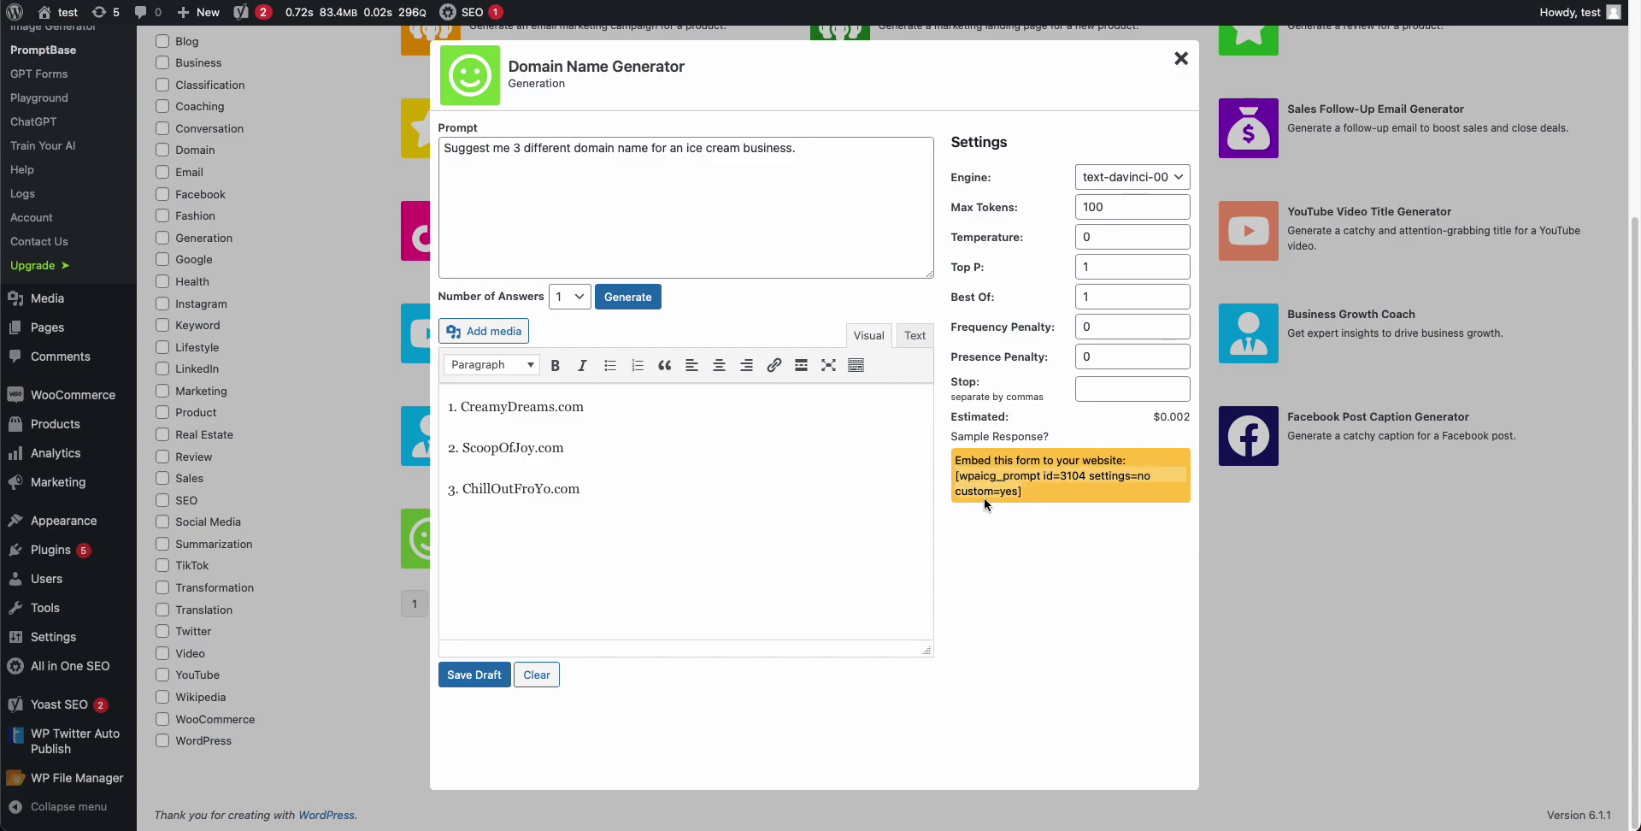
{"action": "left_click", "coordinate": [1180, 59]}
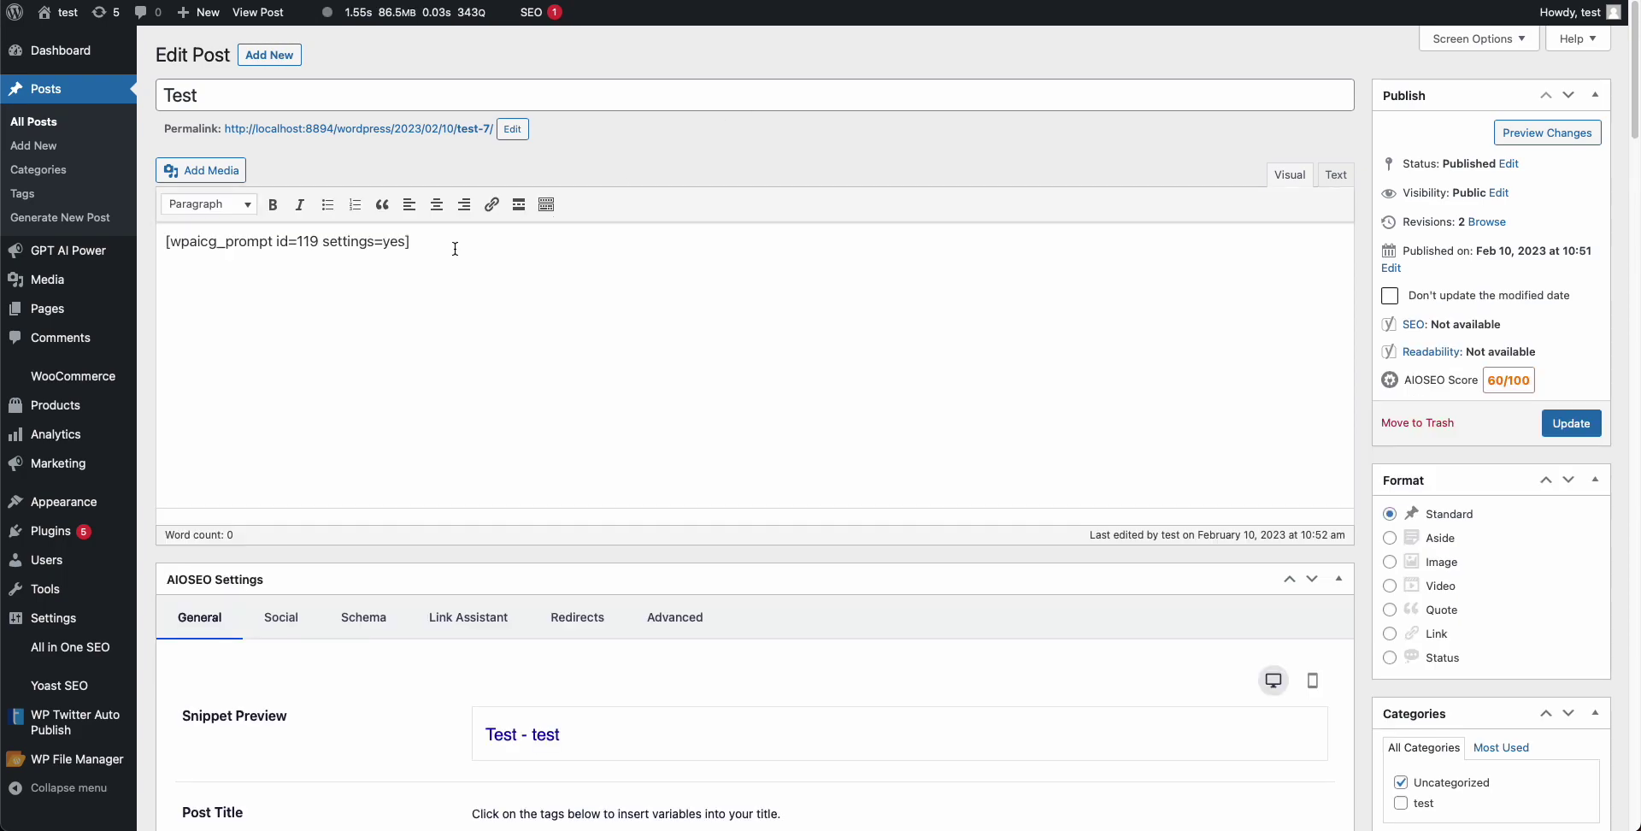
- Replace the Test post's shortcode with the copied Domain Name Generator shortcode, update, and view the post
{"action": "left_click_drag", "start_coordinate": [412, 242], "coordinate": [151, 243]}
{"action": "key", "text": "ctrl+v"}
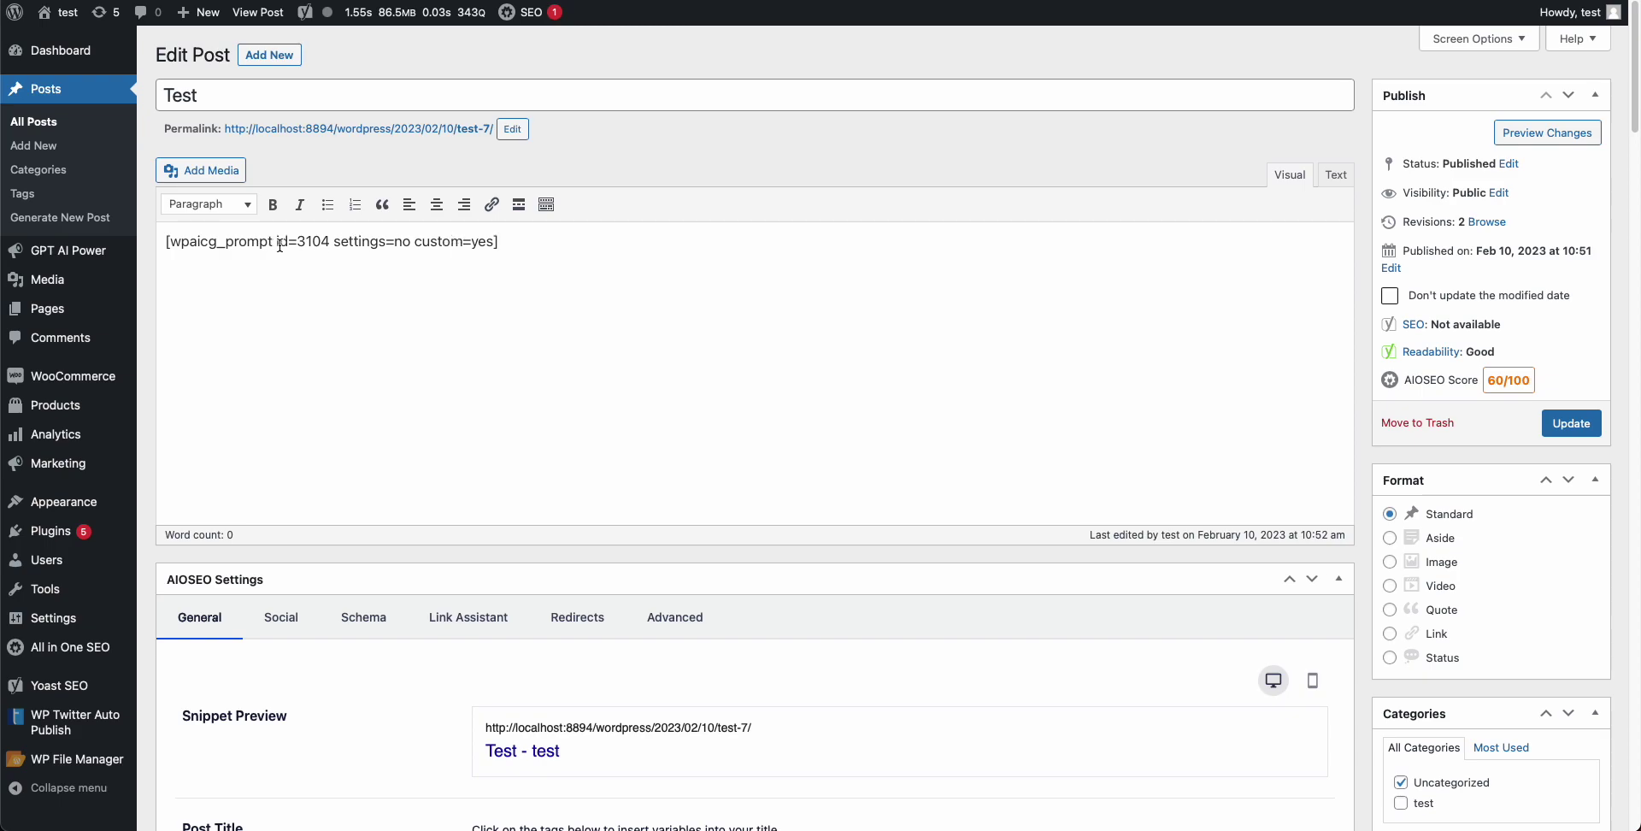
{"action": "left_click_drag", "start_coordinate": [498, 242], "coordinate": [416, 242]}
{"action": "left_click", "coordinate": [519, 242]}
{"action": "left_click", "coordinate": [1571, 423]}
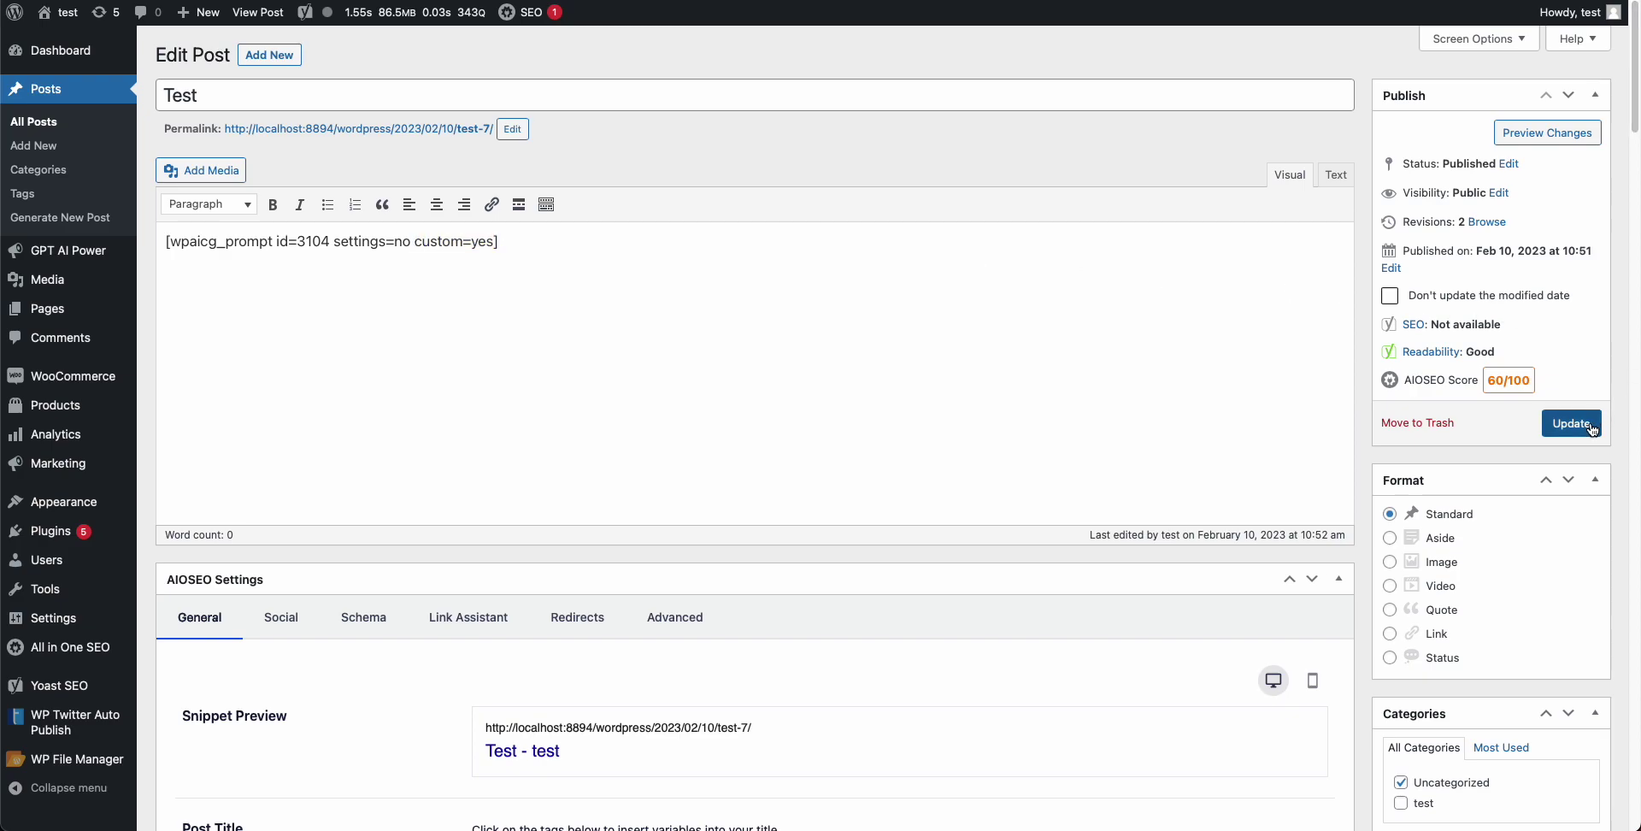
{"action": "scroll", "coordinate": [1168, 436], "scroll_direction": "down", "scroll_amount": 1}
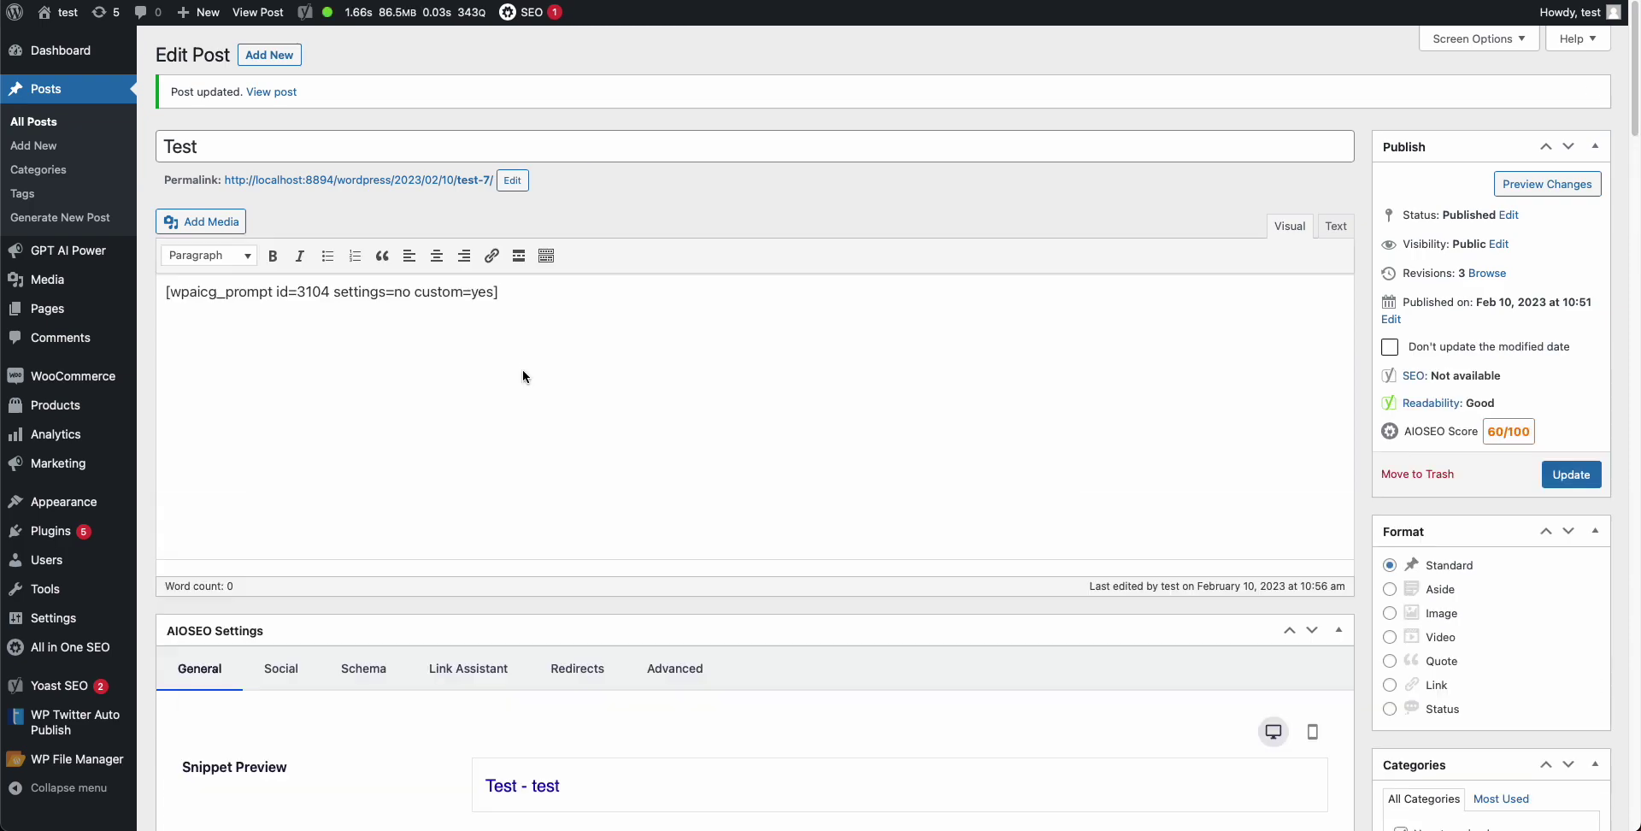
{"action": "left_click", "coordinate": [286, 92]}
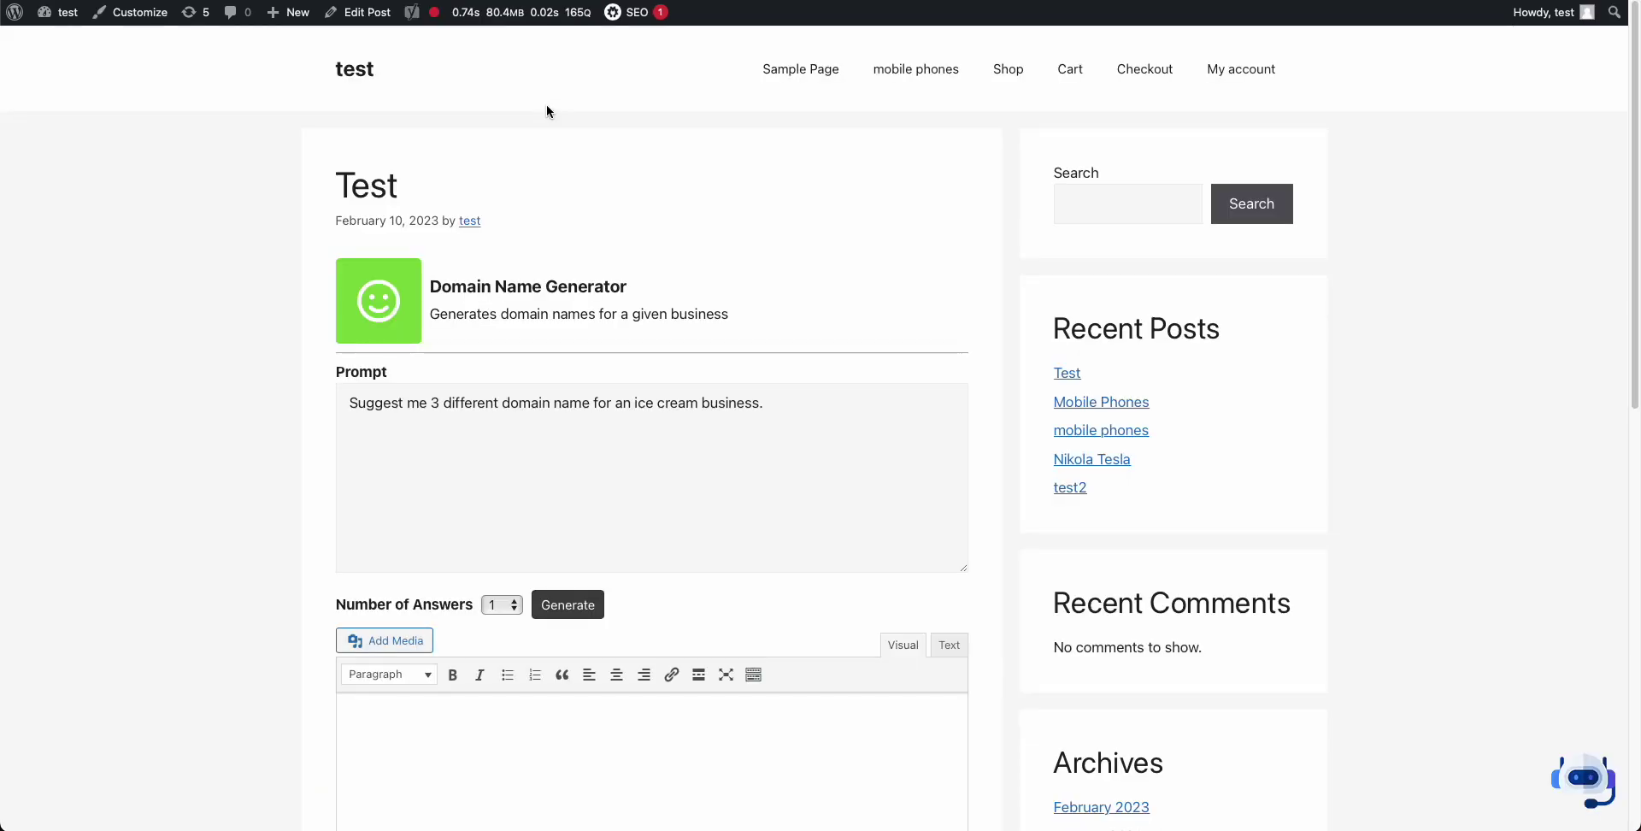
- On the live post, generate domain names with Number of Answers set to 3, then stop
{"action": "scroll", "coordinate": [650, 542], "scroll_direction": "down", "scroll_amount": 2}
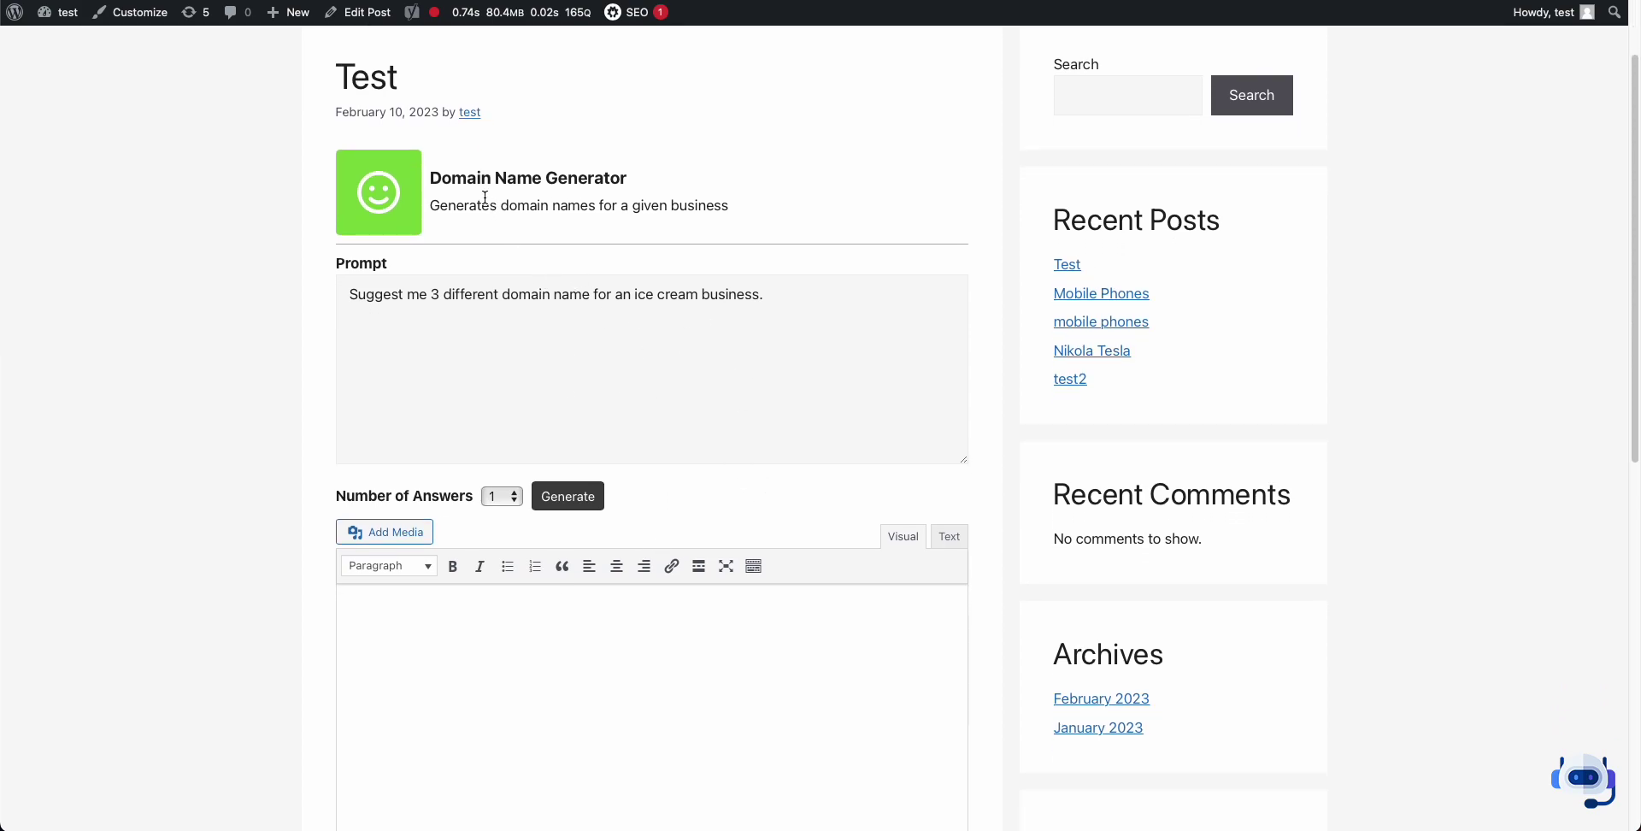
{"action": "left_click_drag", "start_coordinate": [733, 207], "coordinate": [496, 206]}
{"action": "left_click", "coordinate": [514, 267]}
{"action": "left_click", "coordinate": [801, 309]}
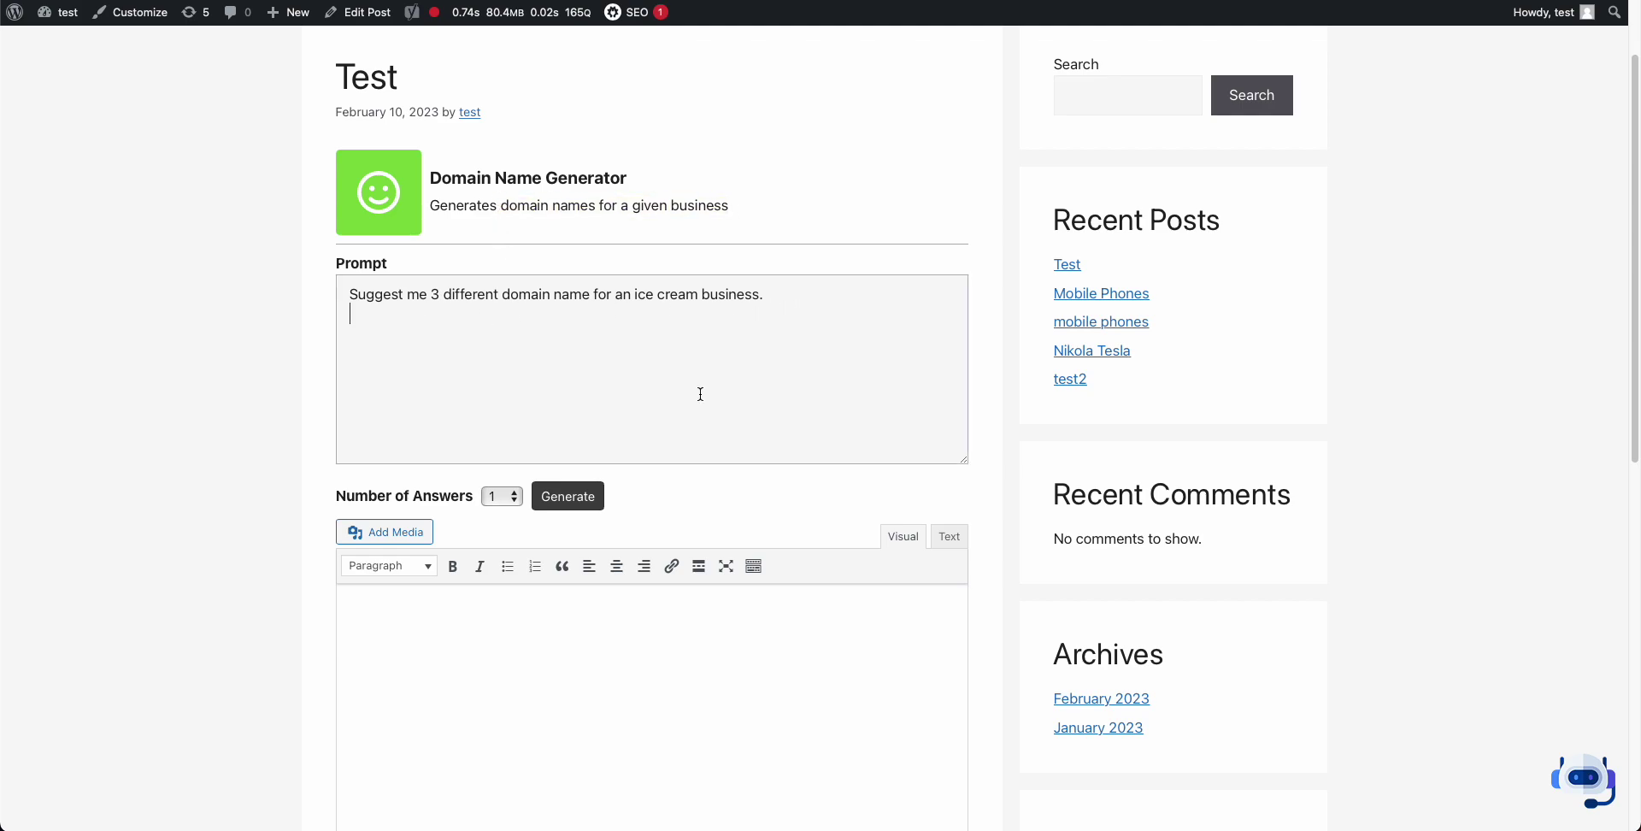
{"action": "scroll", "coordinate": [698, 375], "scroll_direction": "down", "scroll_amount": 1}
{"action": "left_click", "coordinate": [504, 449]}
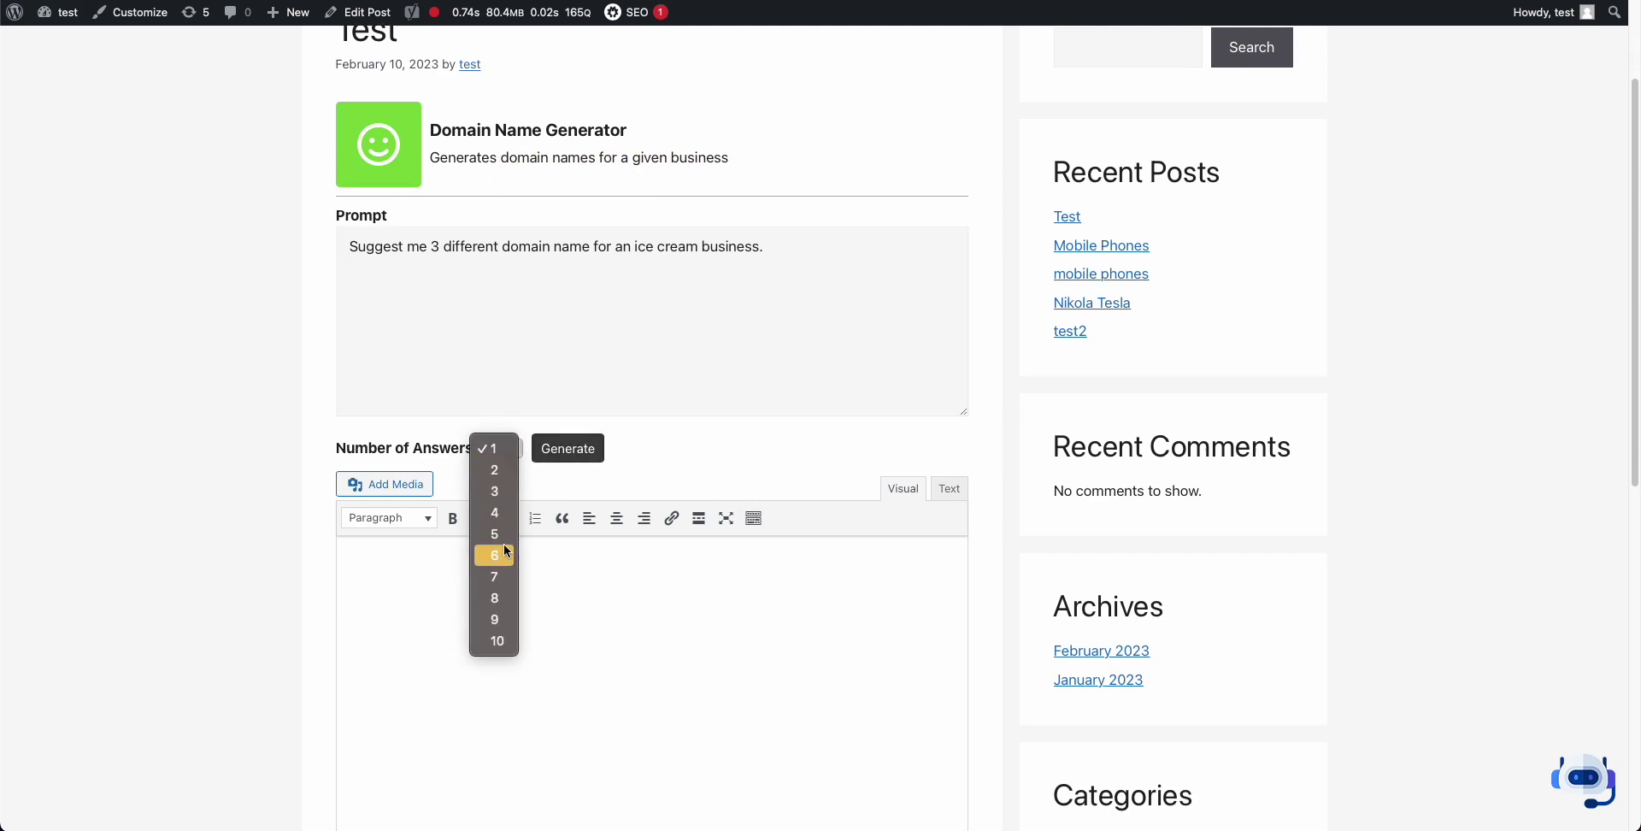
{"action": "left_click", "coordinate": [505, 493]}
{"action": "left_click", "coordinate": [568, 448]}
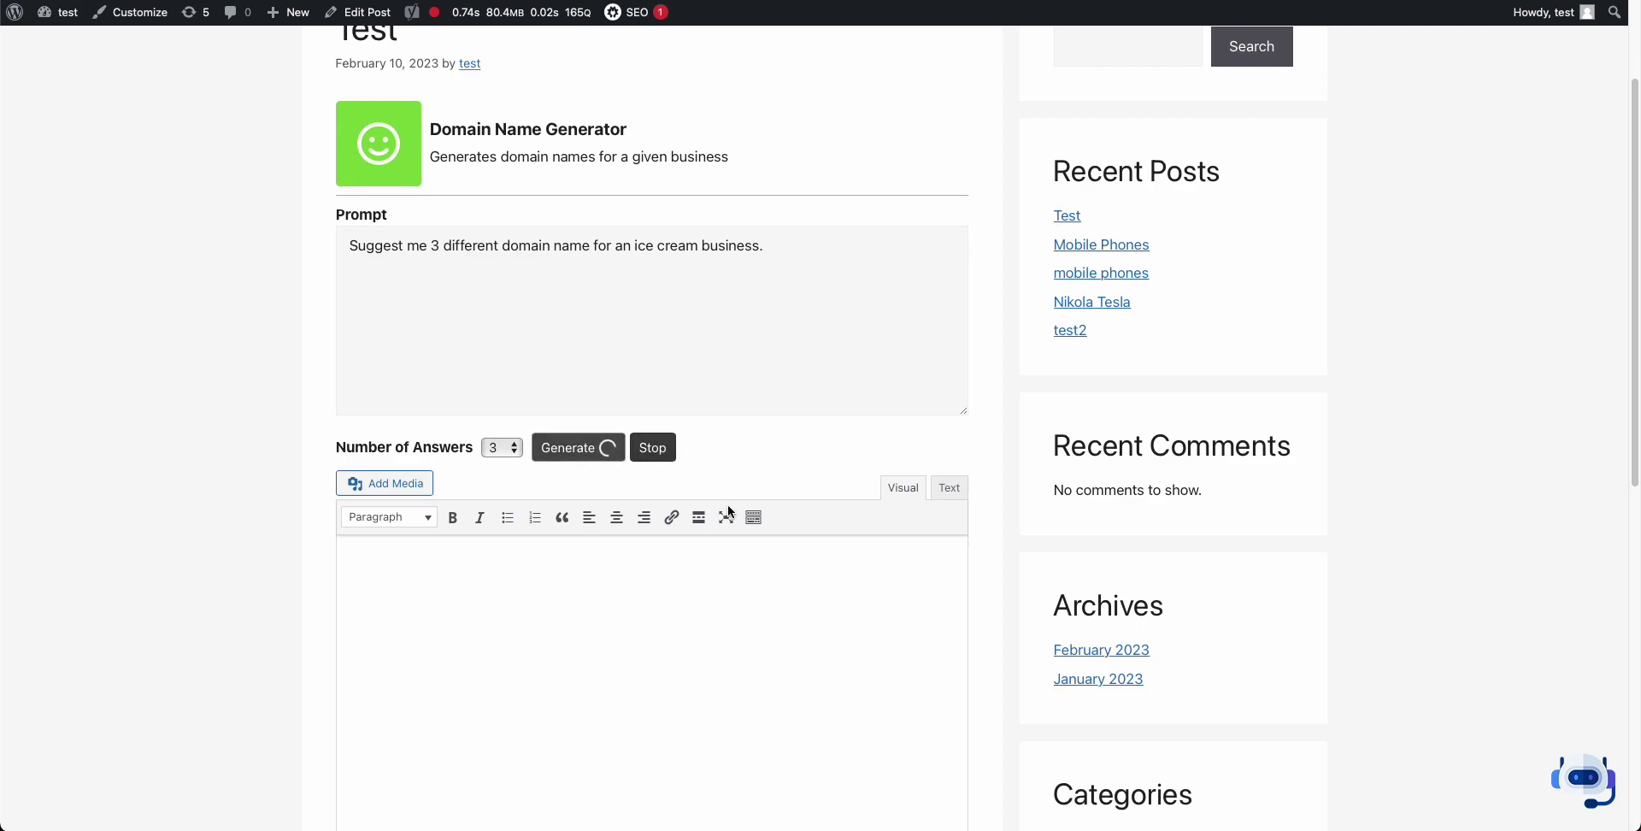
{"action": "scroll", "coordinate": [727, 506], "scroll_direction": "down", "scroll_amount": 2}
{"action": "scroll", "coordinate": [727, 507], "scroll_direction": "down", "scroll_amount": 2}
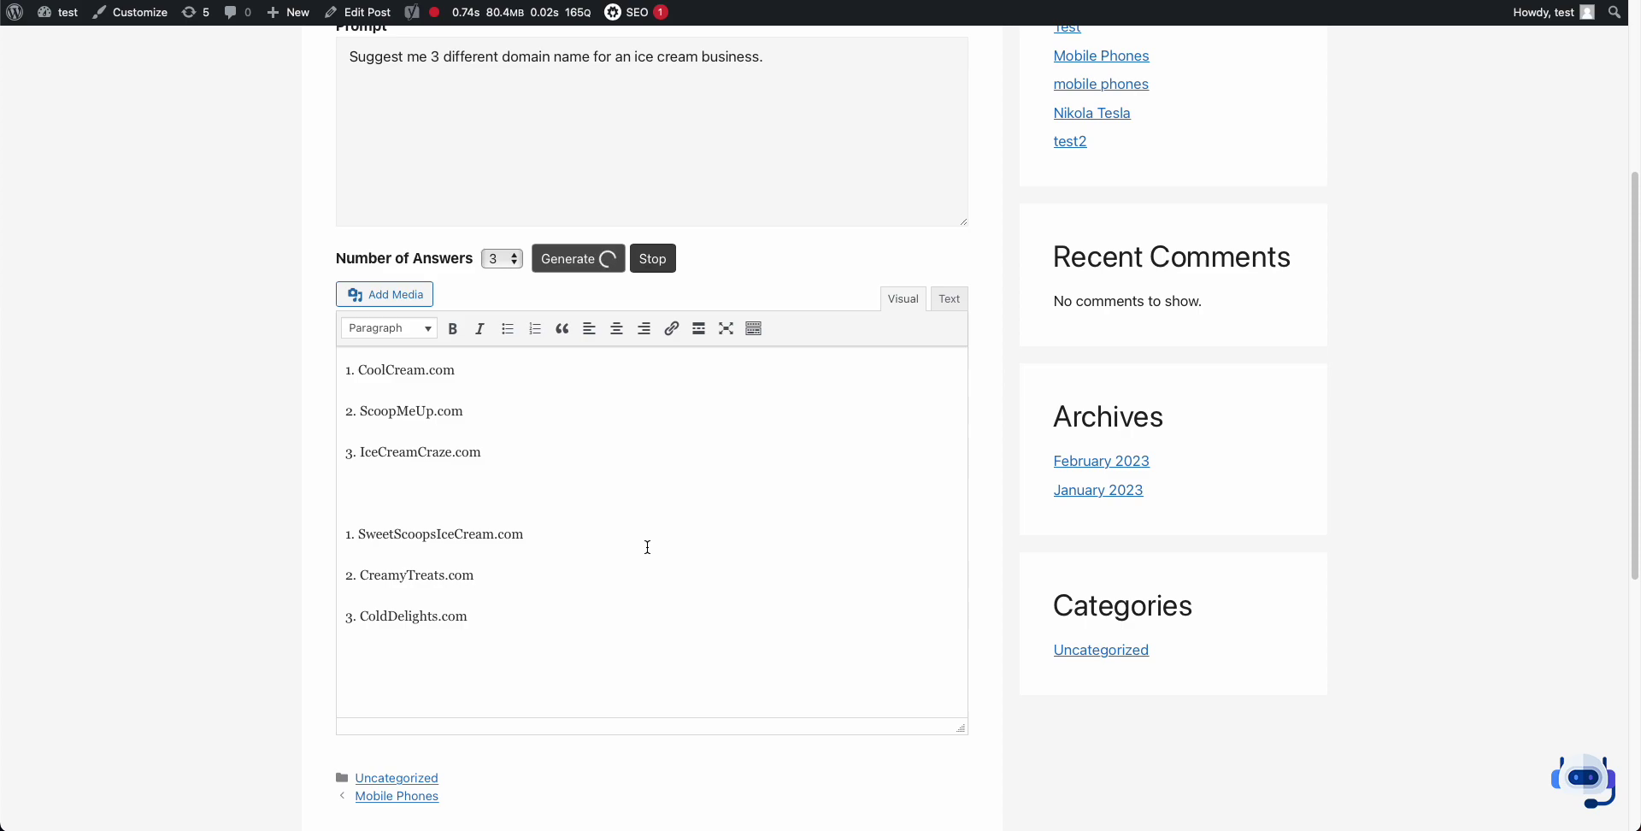
{"action": "scroll", "coordinate": [647, 547], "scroll_direction": "down", "scroll_amount": 1}
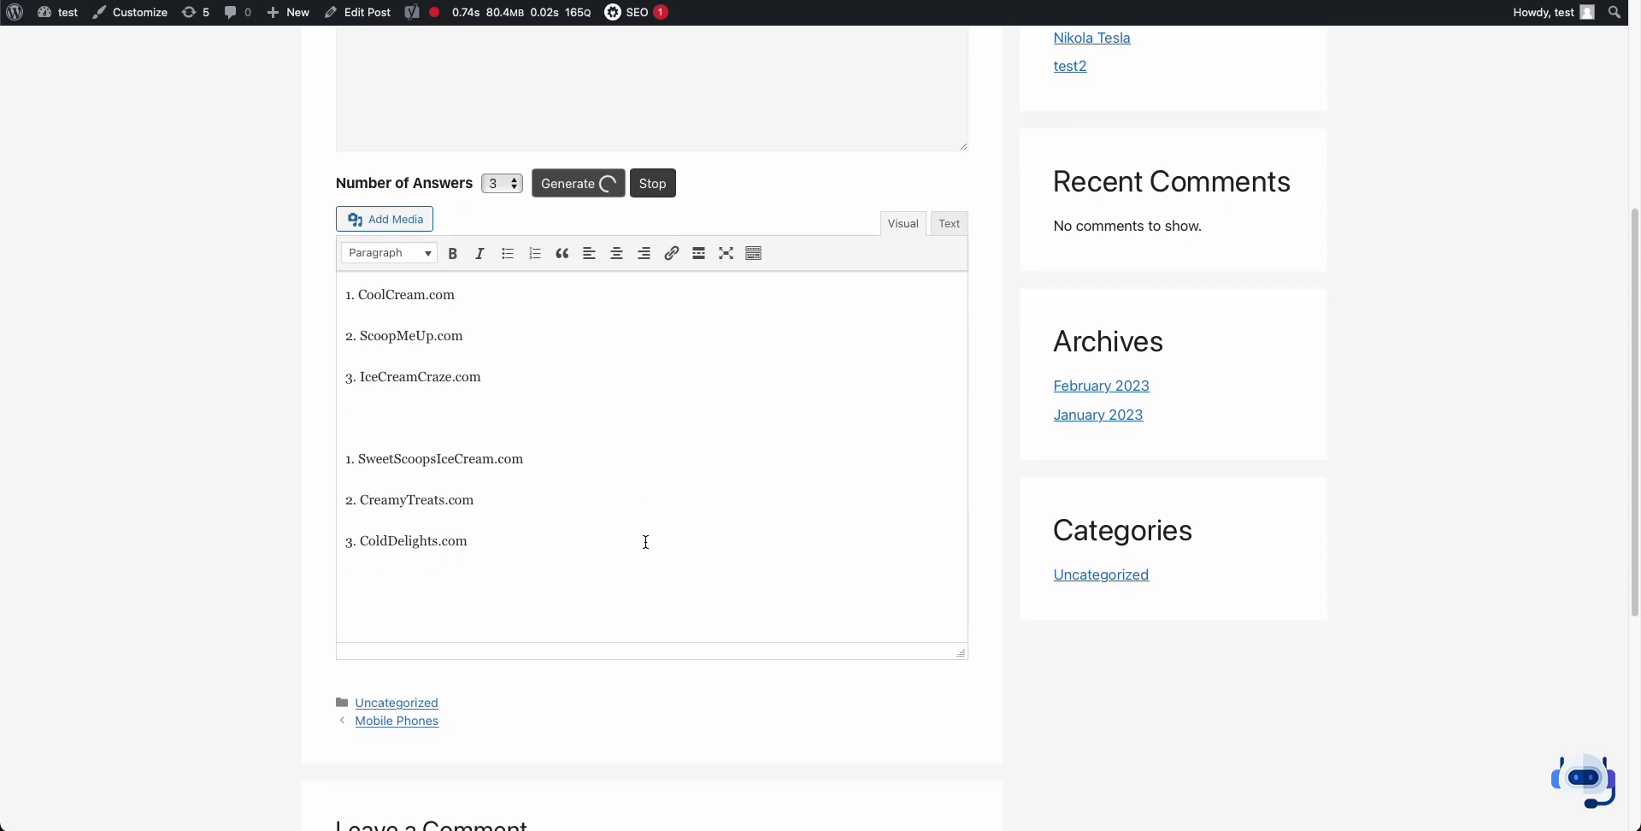
{"action": "left_click", "coordinate": [659, 184]}
{"action": "scroll", "coordinate": [696, 190], "scroll_direction": "up", "scroll_amount": 5}
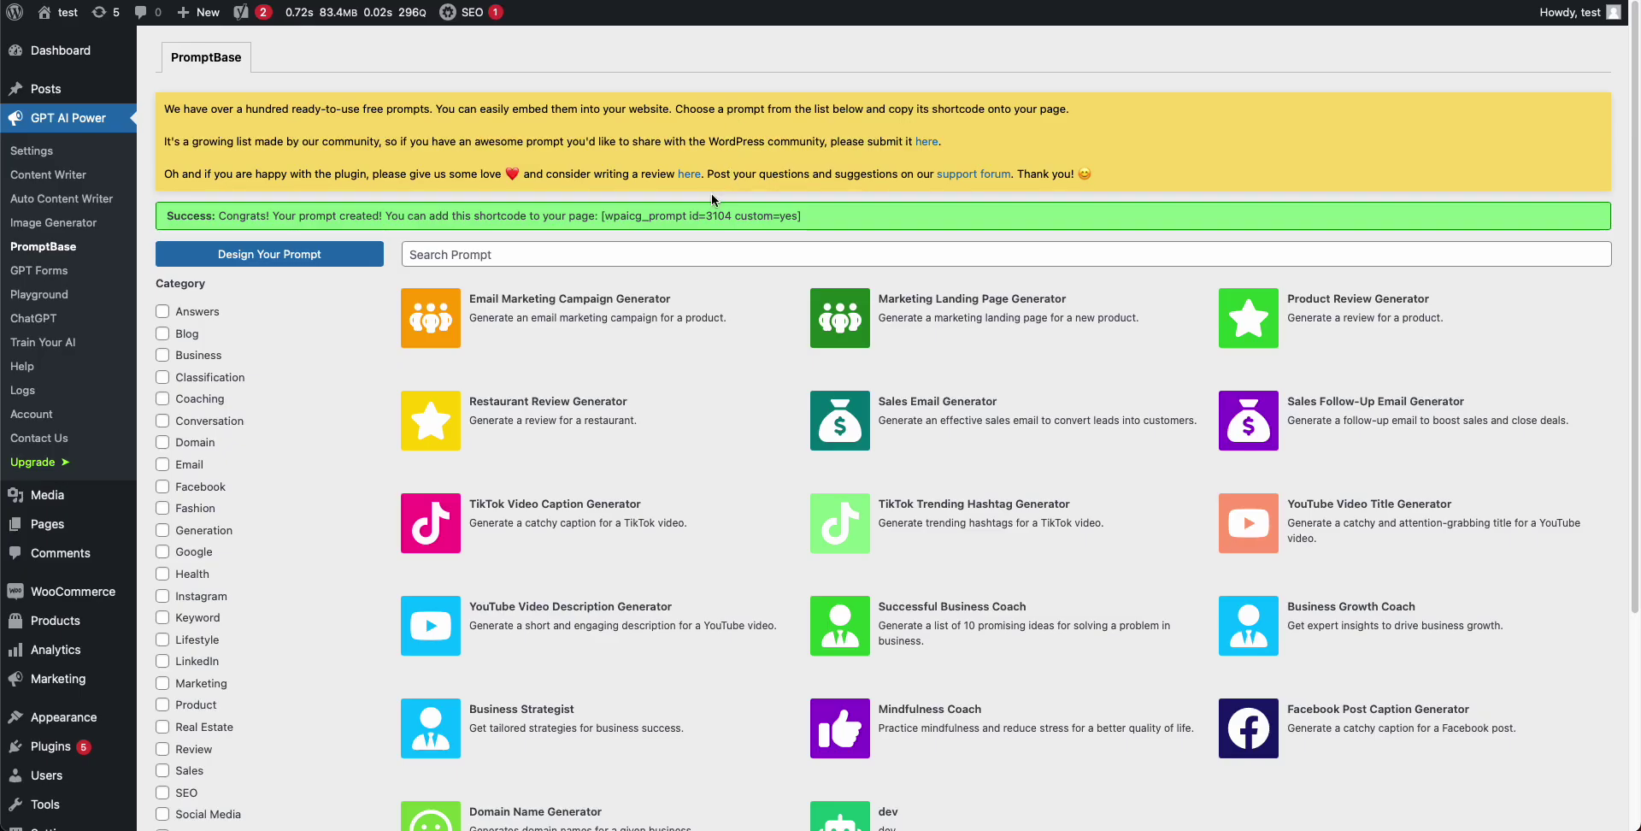
- Change the Domain Name Generator prompt's Result display from Textarea to DIV and save
{"action": "scroll", "coordinate": [673, 573], "scroll_direction": "down", "scroll_amount": 5}
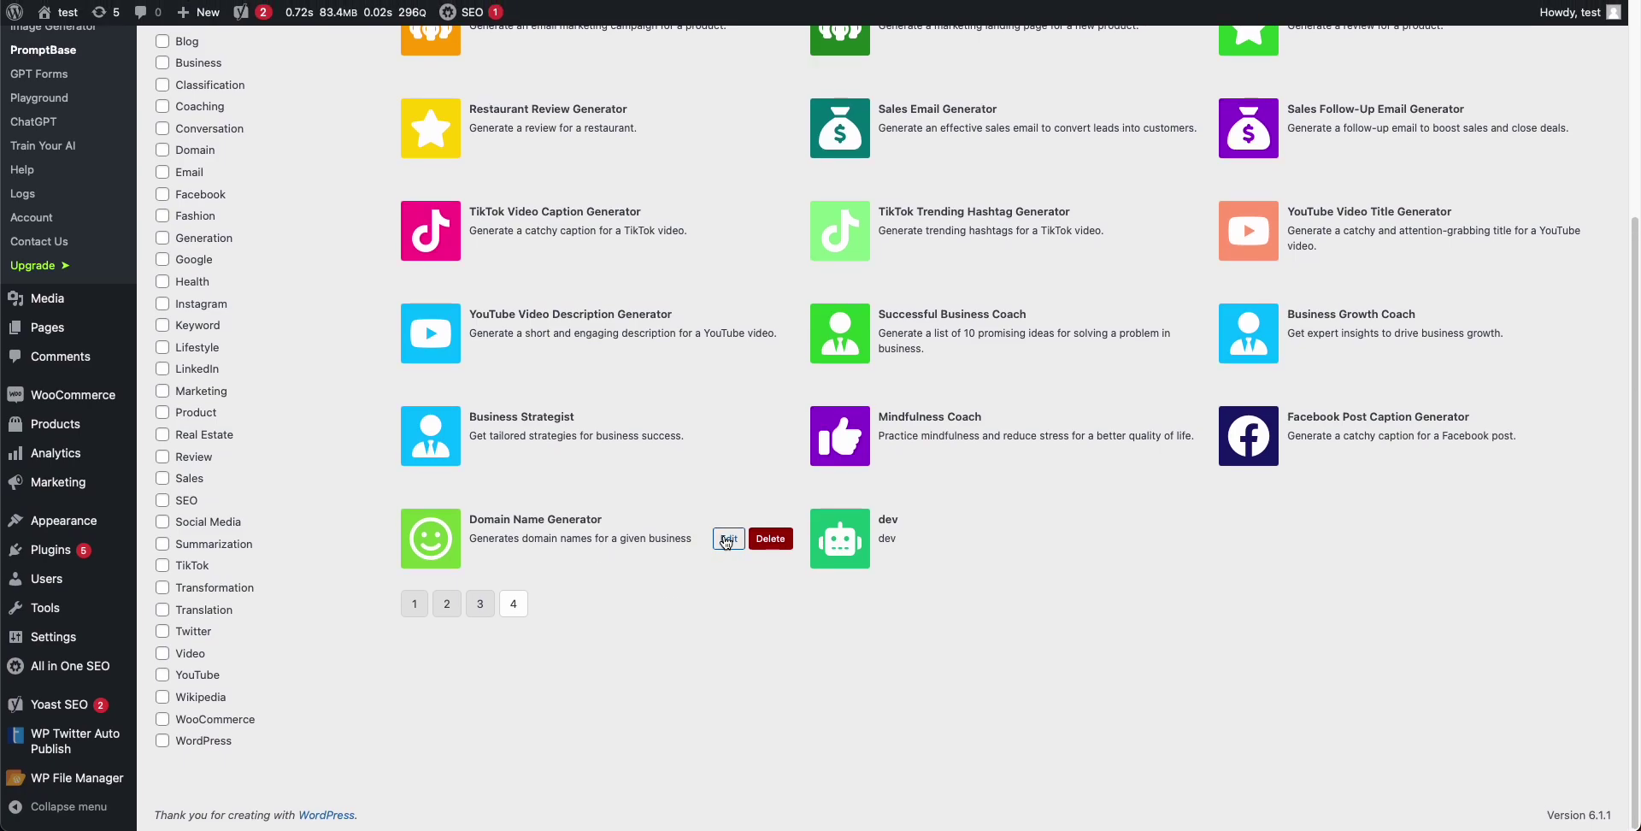
{"action": "left_click", "coordinate": [726, 537]}
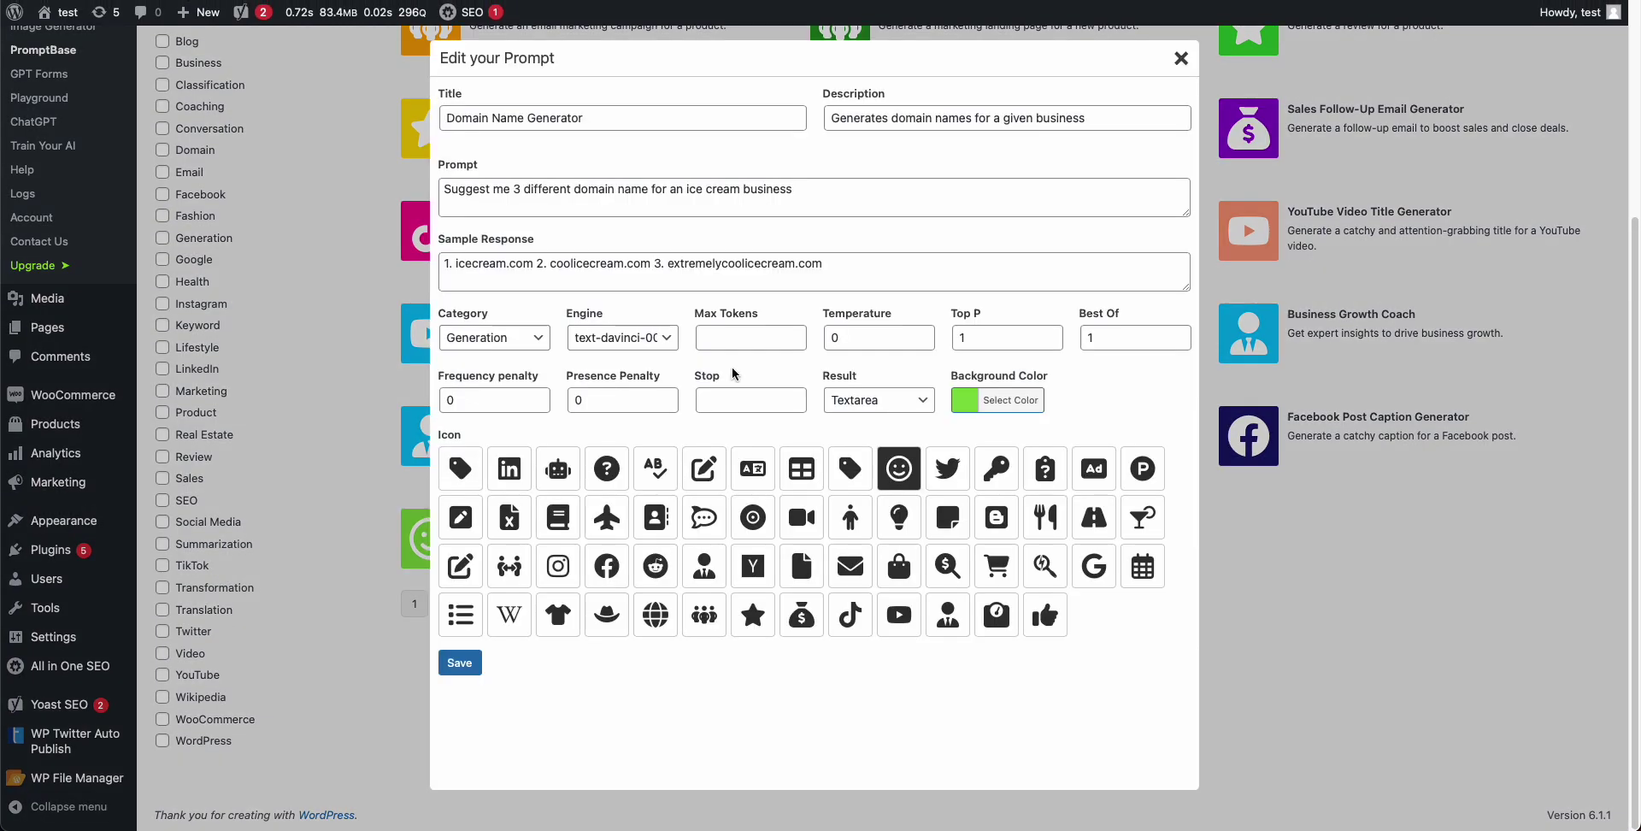
{"action": "left_click", "coordinate": [855, 400]}
{"action": "left_click", "coordinate": [864, 416]}
{"action": "left_click", "coordinate": [470, 665]}
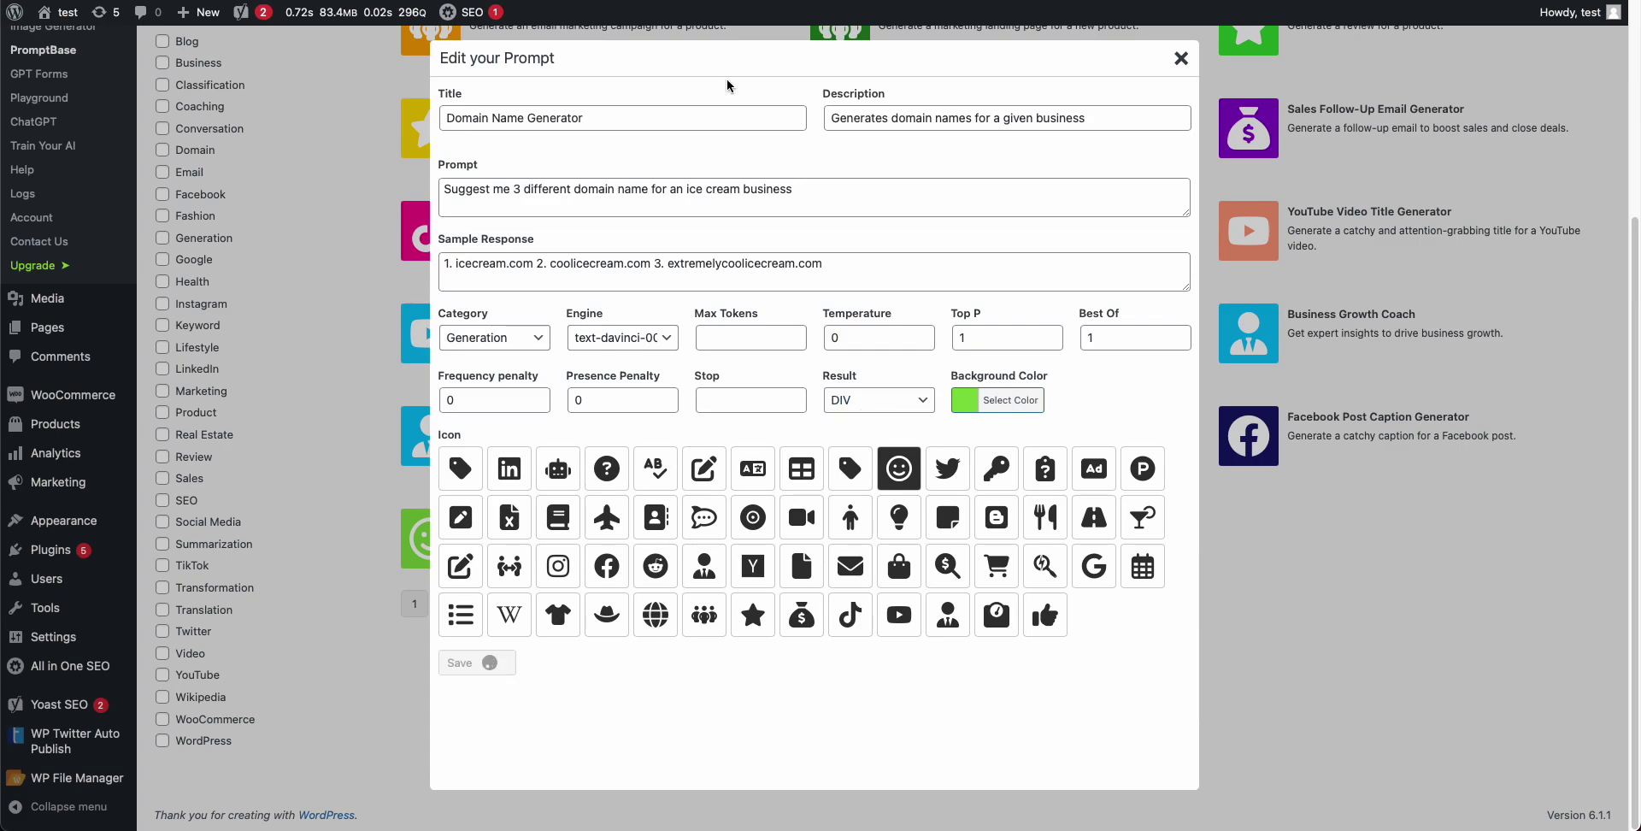
{"action": "left_click", "coordinate": [780, 3]}
- Generate domain names on the live Test post, then clear the answers
{"action": "left_click", "coordinate": [1069, 4]}
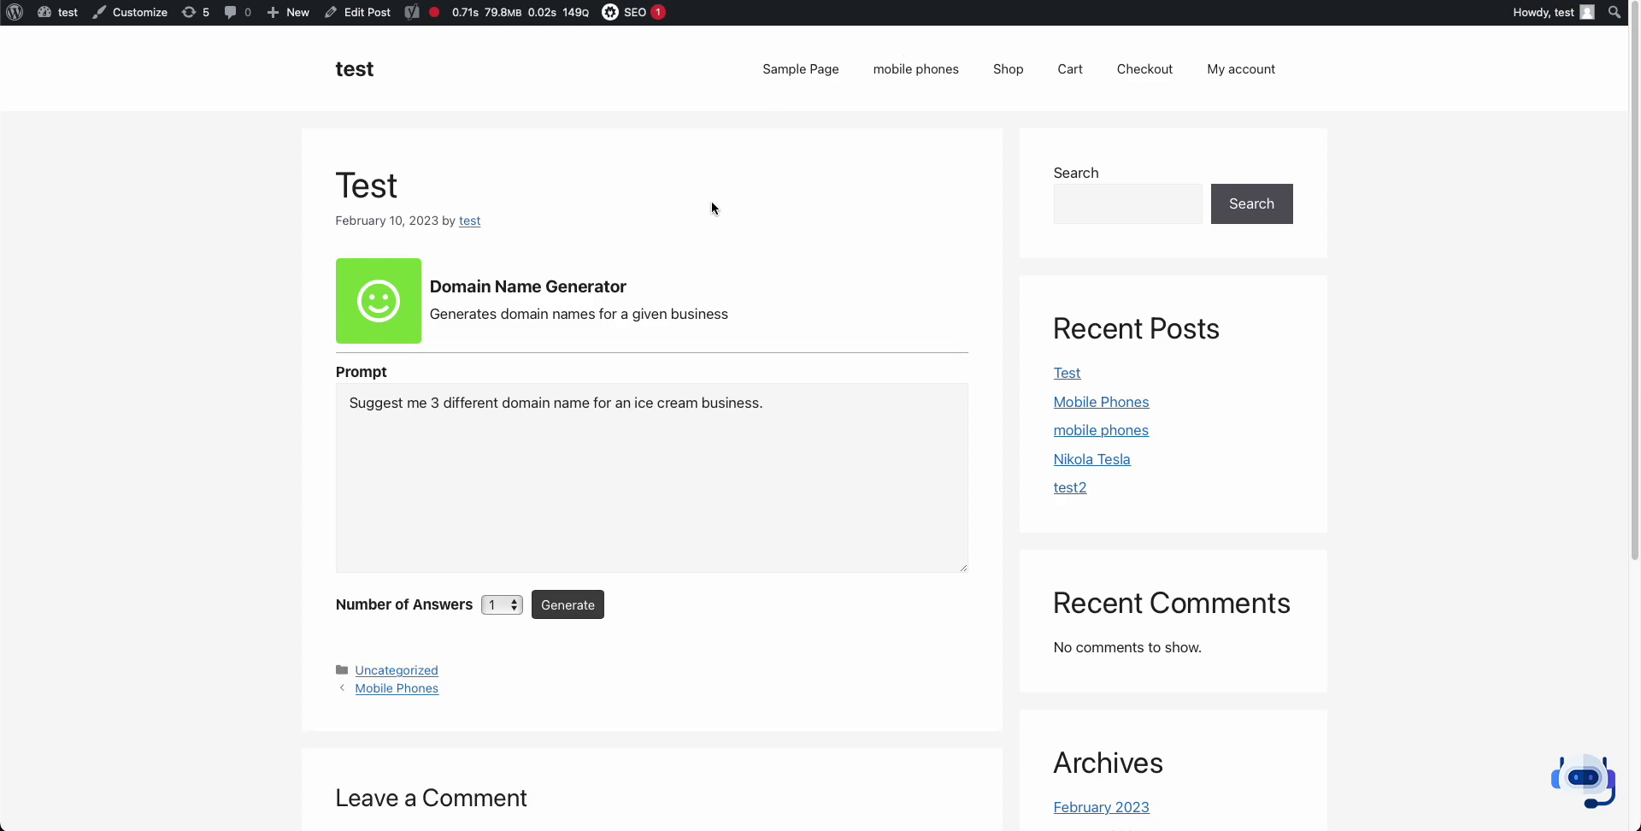
{"action": "scroll", "coordinate": [718, 187], "scroll_direction": "down", "scroll_amount": 5}
{"action": "scroll", "coordinate": [445, 462], "scroll_direction": "up", "scroll_amount": 4}
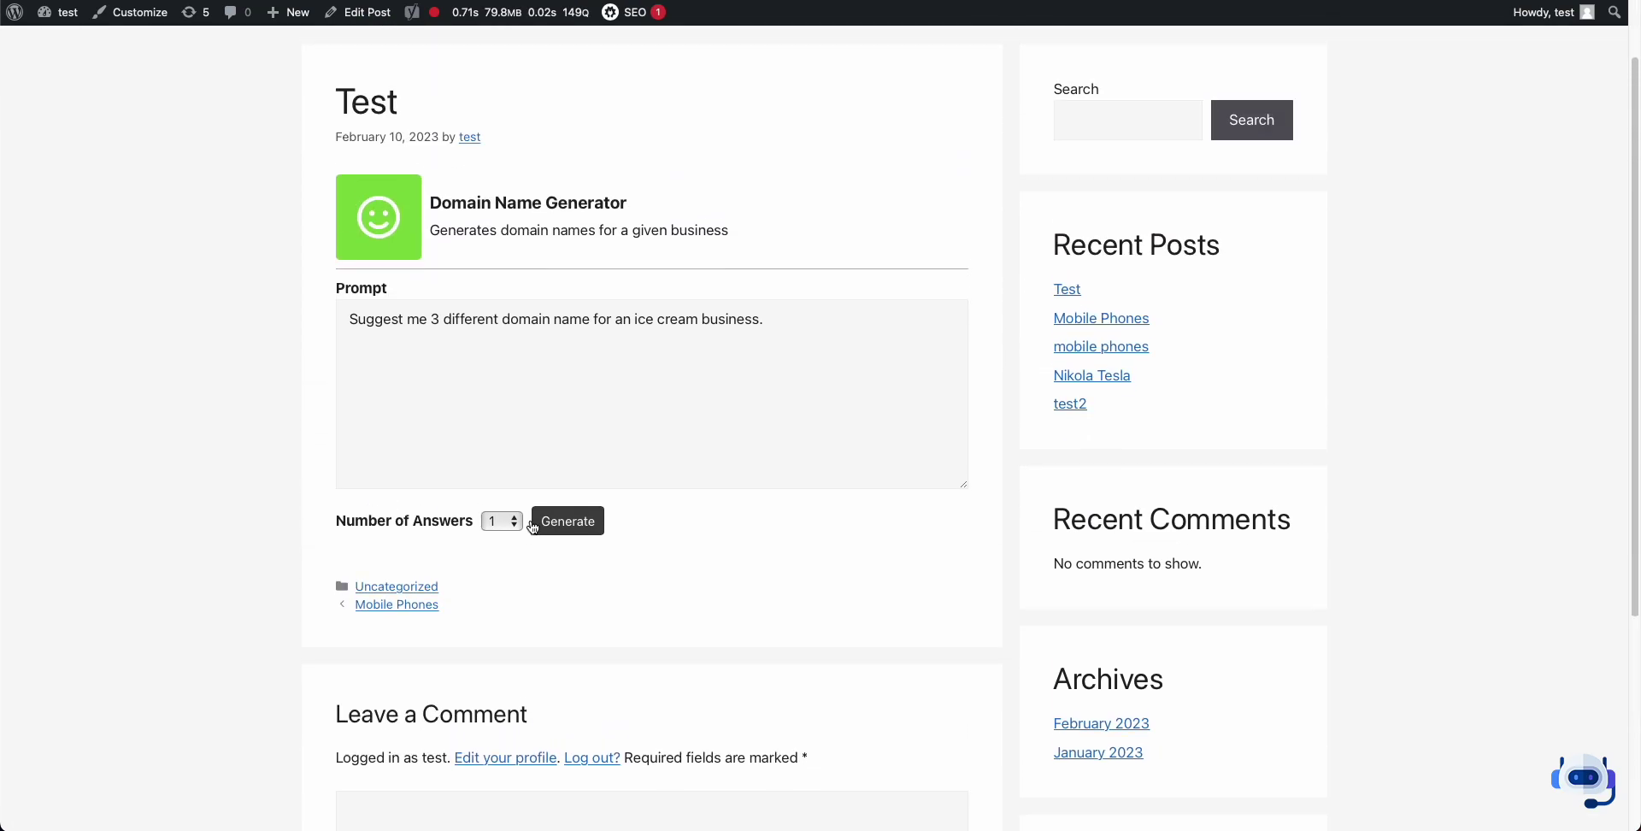
{"action": "left_click", "coordinate": [554, 540]}
{"action": "scroll", "coordinate": [717, 599], "scroll_direction": "down", "scroll_amount": 1}
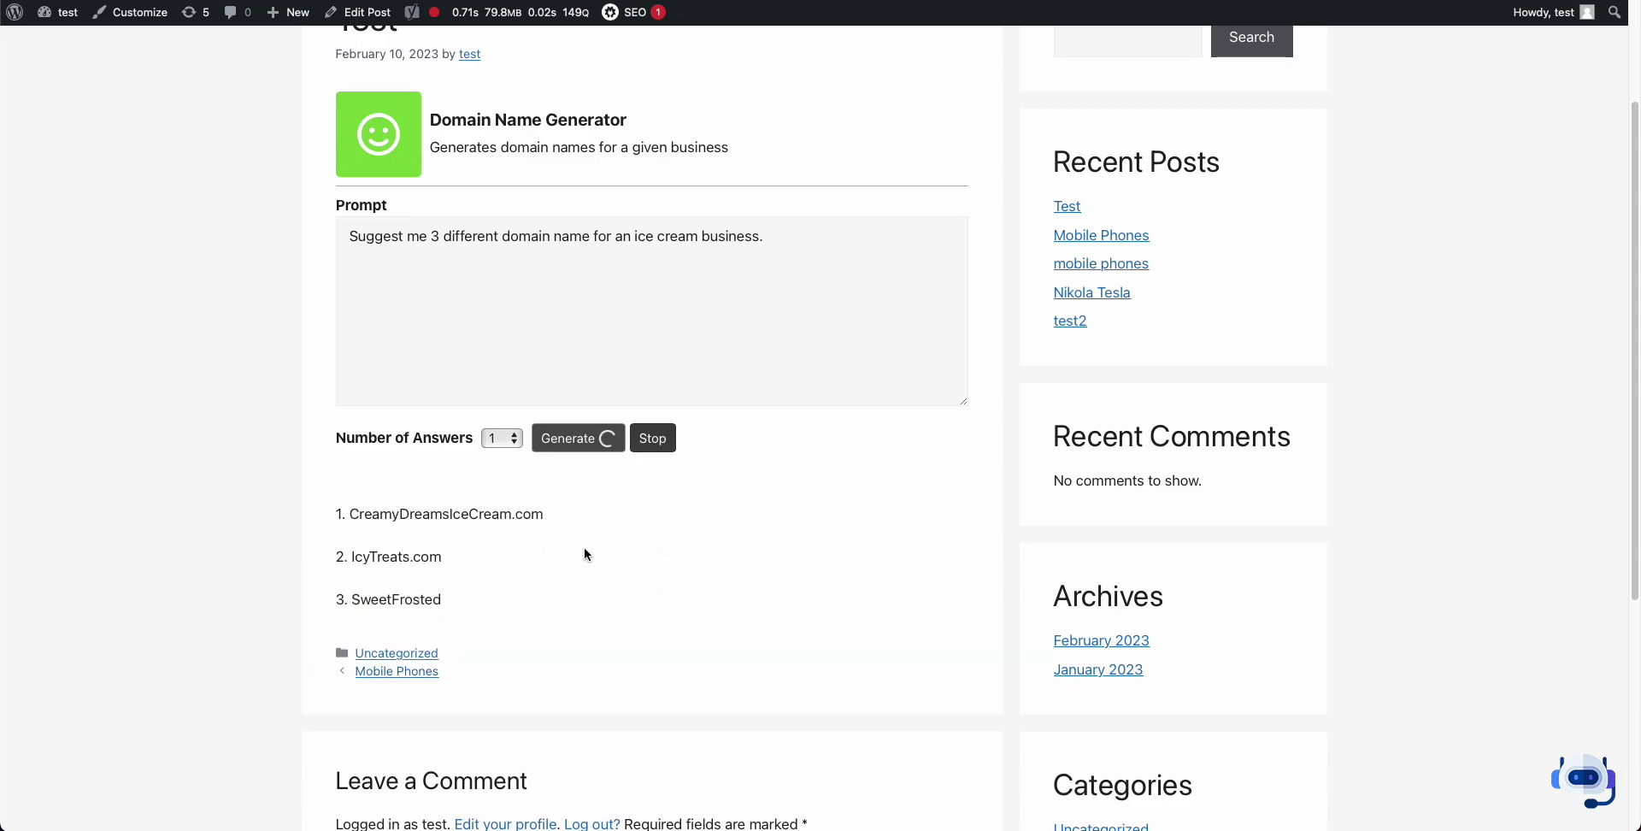
{"action": "left_click", "coordinate": [444, 655]}
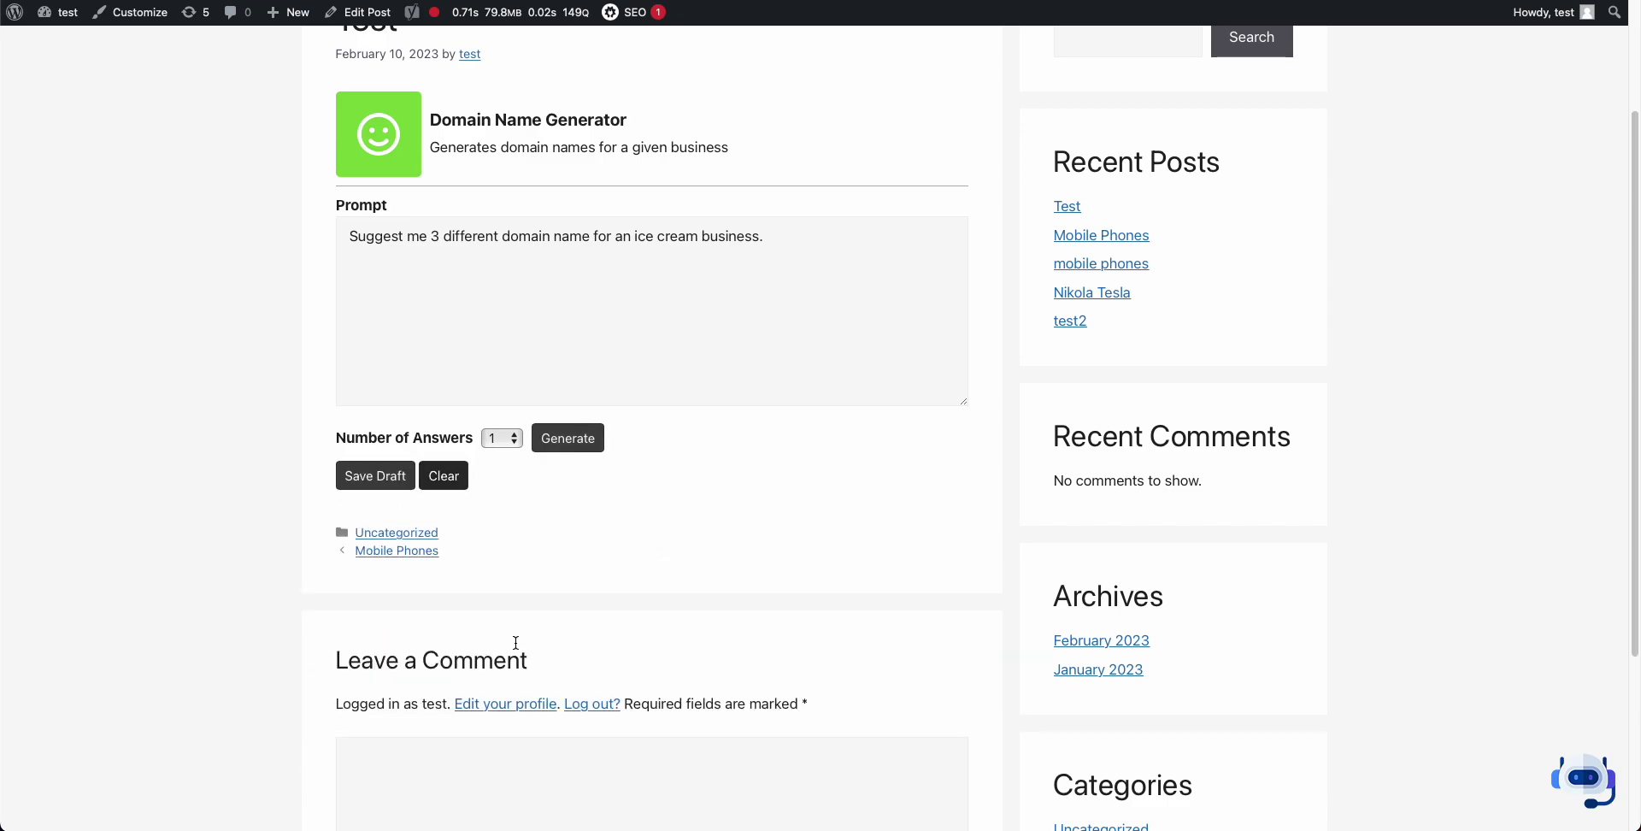
{"action": "scroll", "coordinate": [766, 291], "scroll_direction": "up", "scroll_amount": 2}
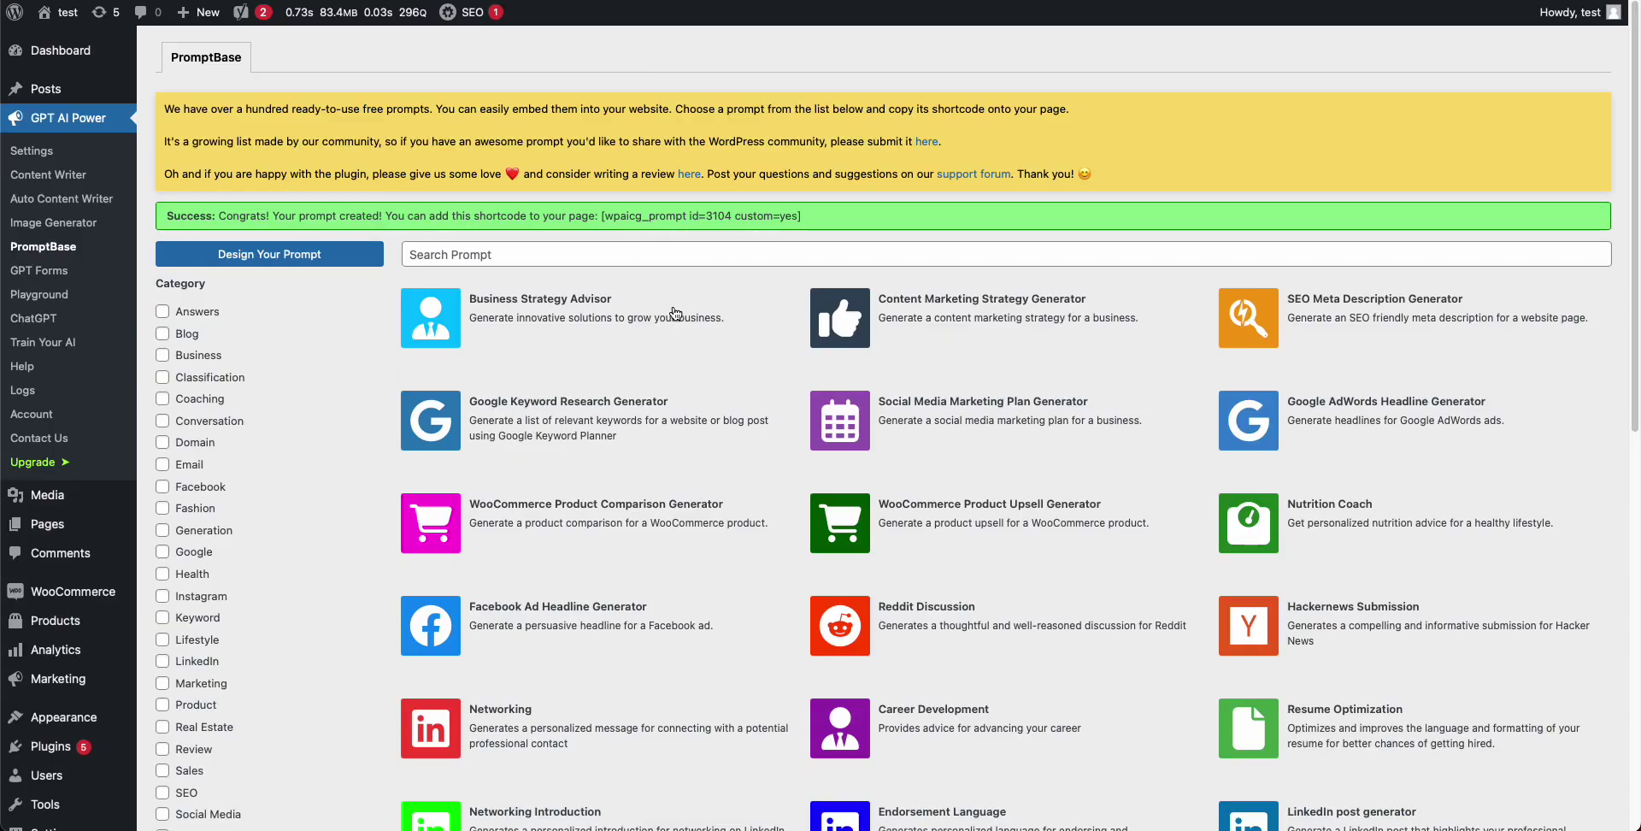
- Copy the Google AdWords Headline Generator's [wpaicg_form id=2 settings=no] shortcode from its template preview
{"action": "scroll", "coordinate": [722, 577], "scroll_direction": "down", "scroll_amount": 1}
{"action": "scroll", "coordinate": [723, 577], "scroll_direction": "up", "scroll_amount": 1}
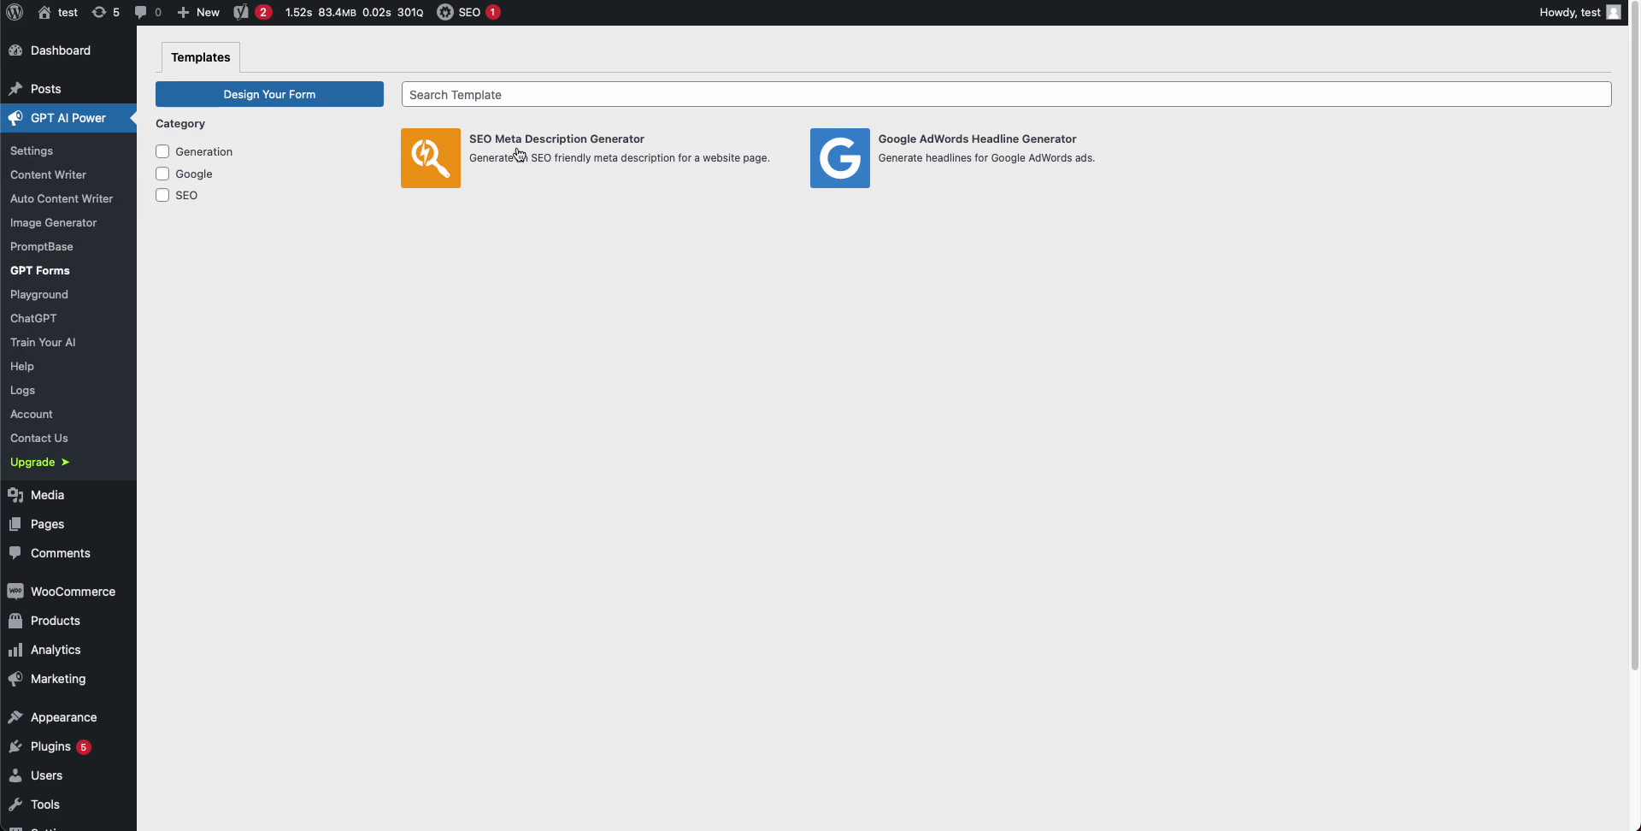
{"action": "left_click", "coordinate": [829, 158]}
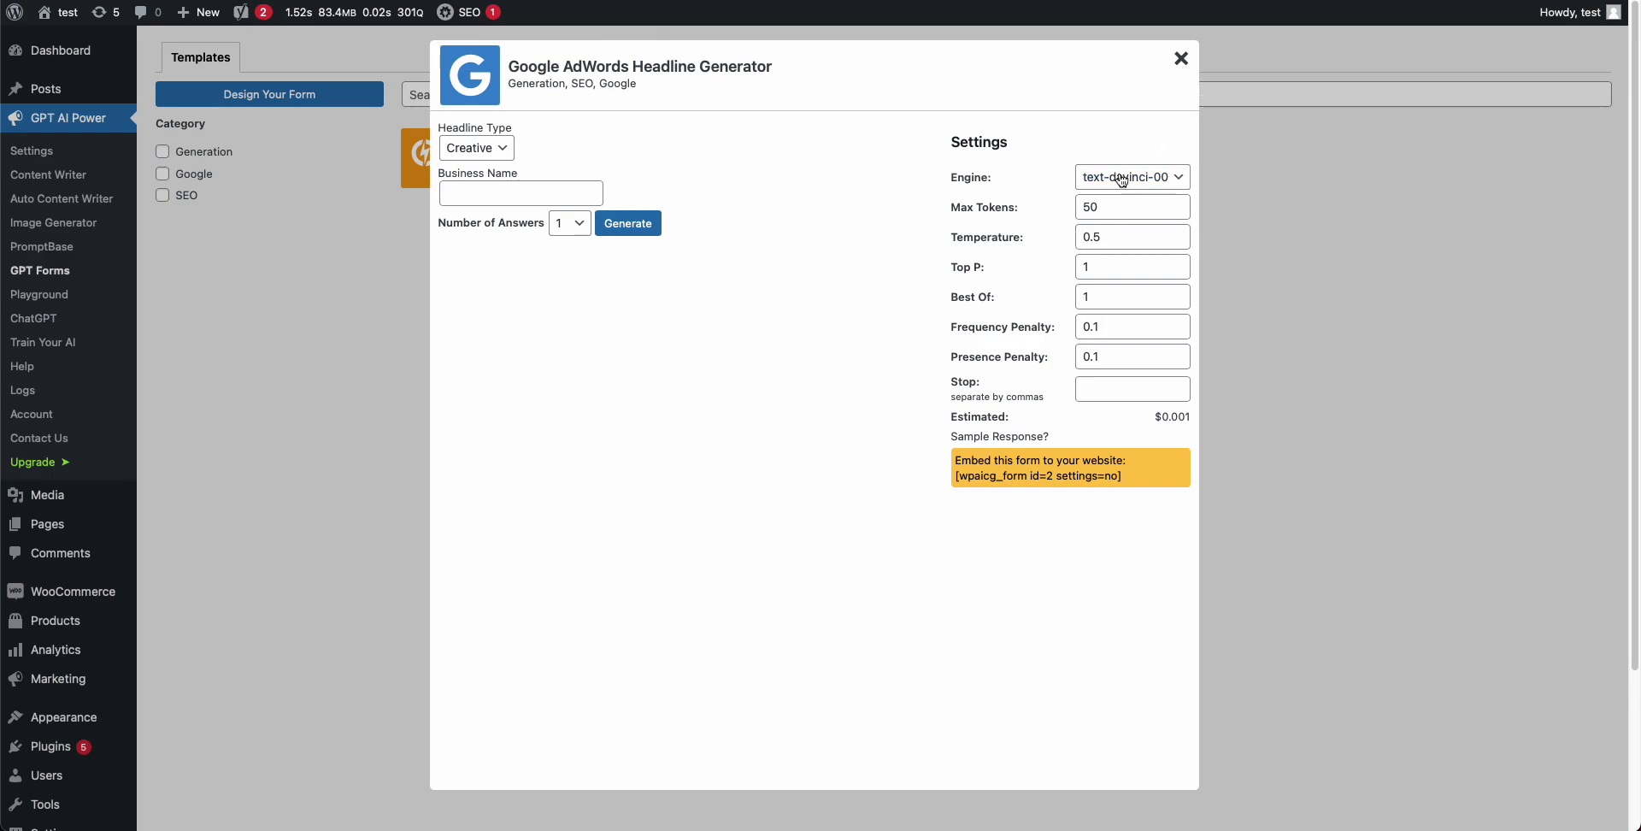
{"action": "left_click_drag", "start_coordinate": [955, 476], "coordinate": [1147, 471]}
{"action": "key", "text": "ctrl+c"}
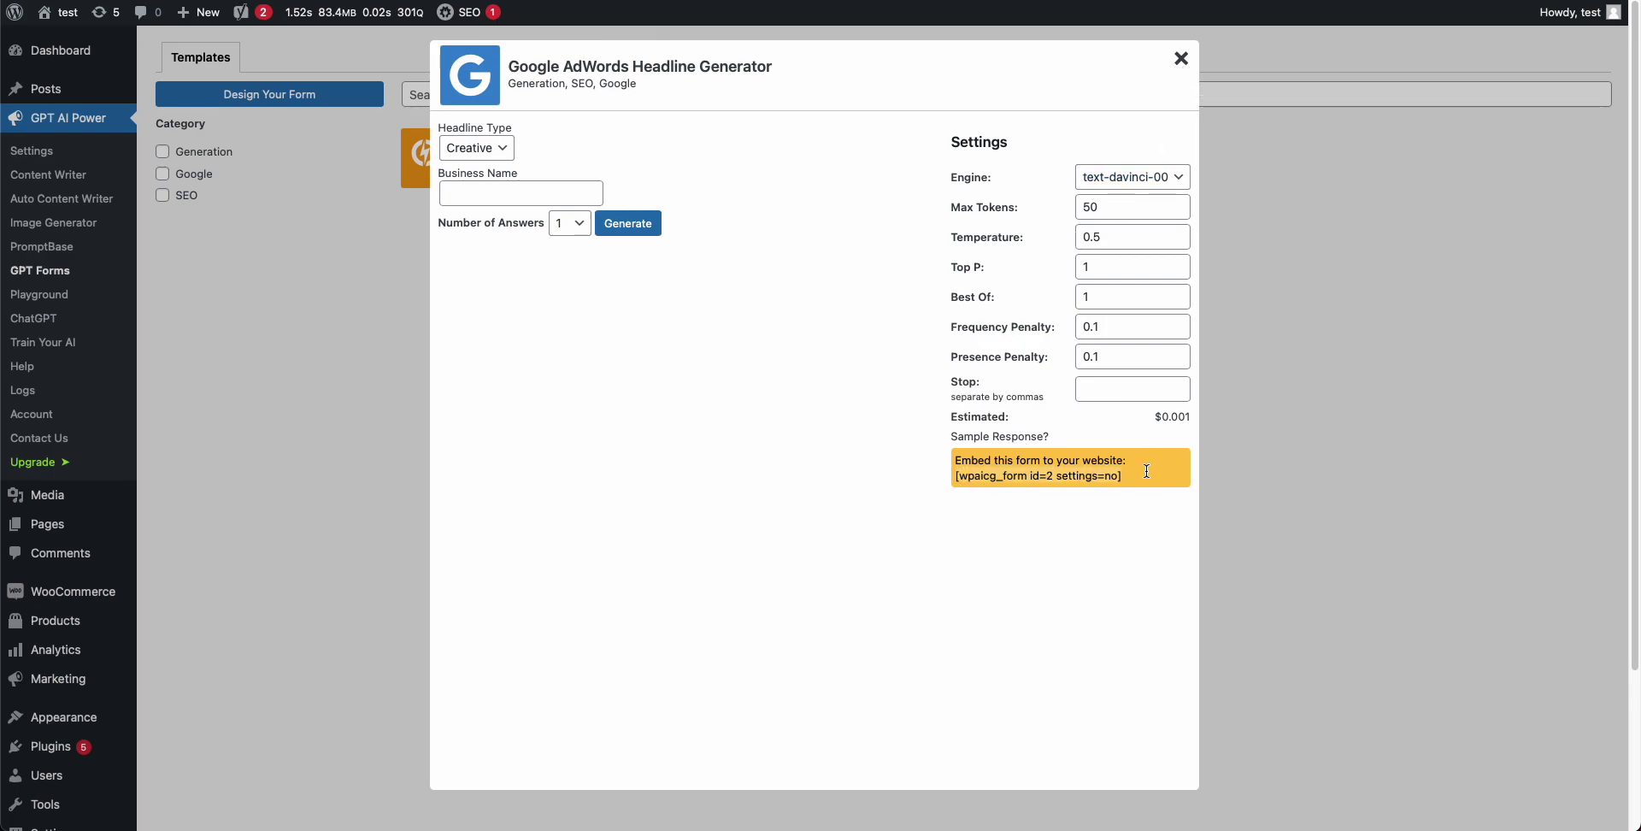
{"action": "left_click", "coordinate": [1181, 58]}
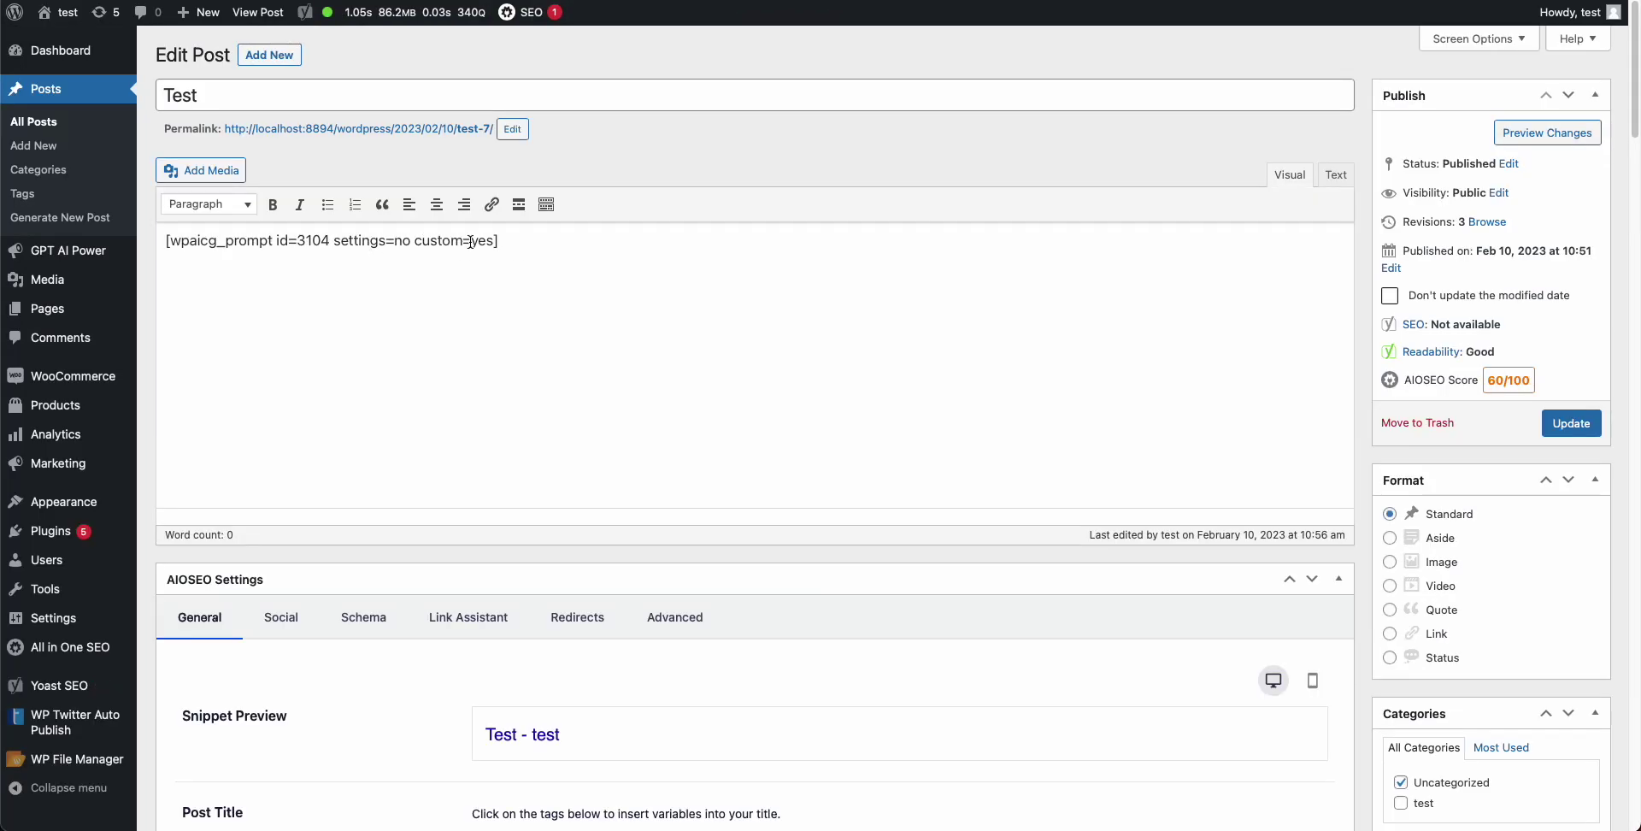
- Paste the headline generator shortcode over the old one, update the Test post, and review the live form
{"action": "triple_click", "coordinate": [367, 243]}
{"action": "key", "text": "ctrl+v"}
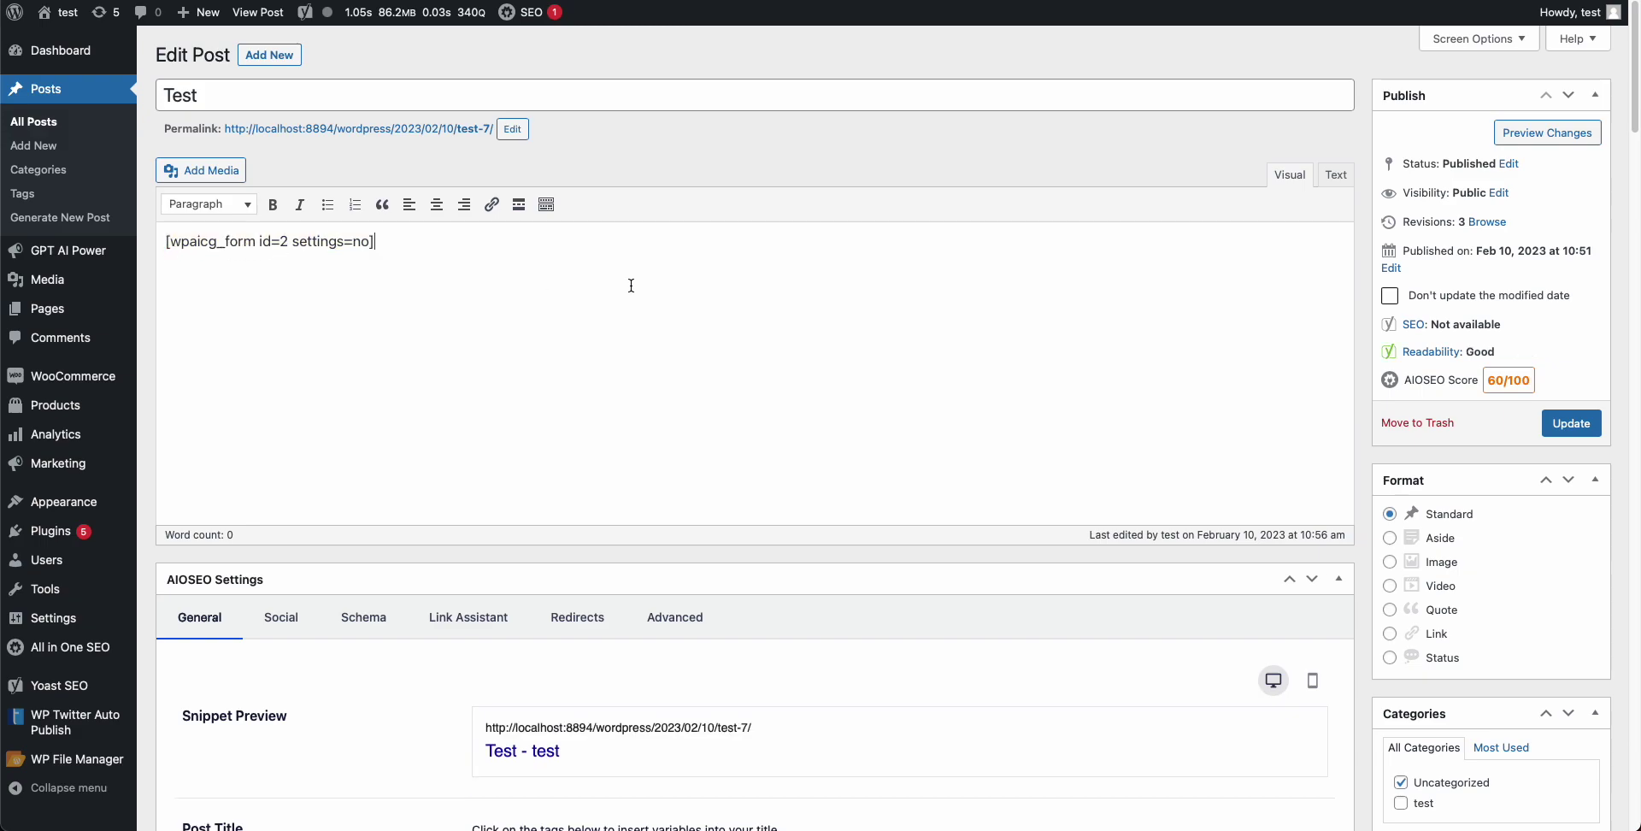
{"action": "left_click", "coordinate": [1594, 420]}
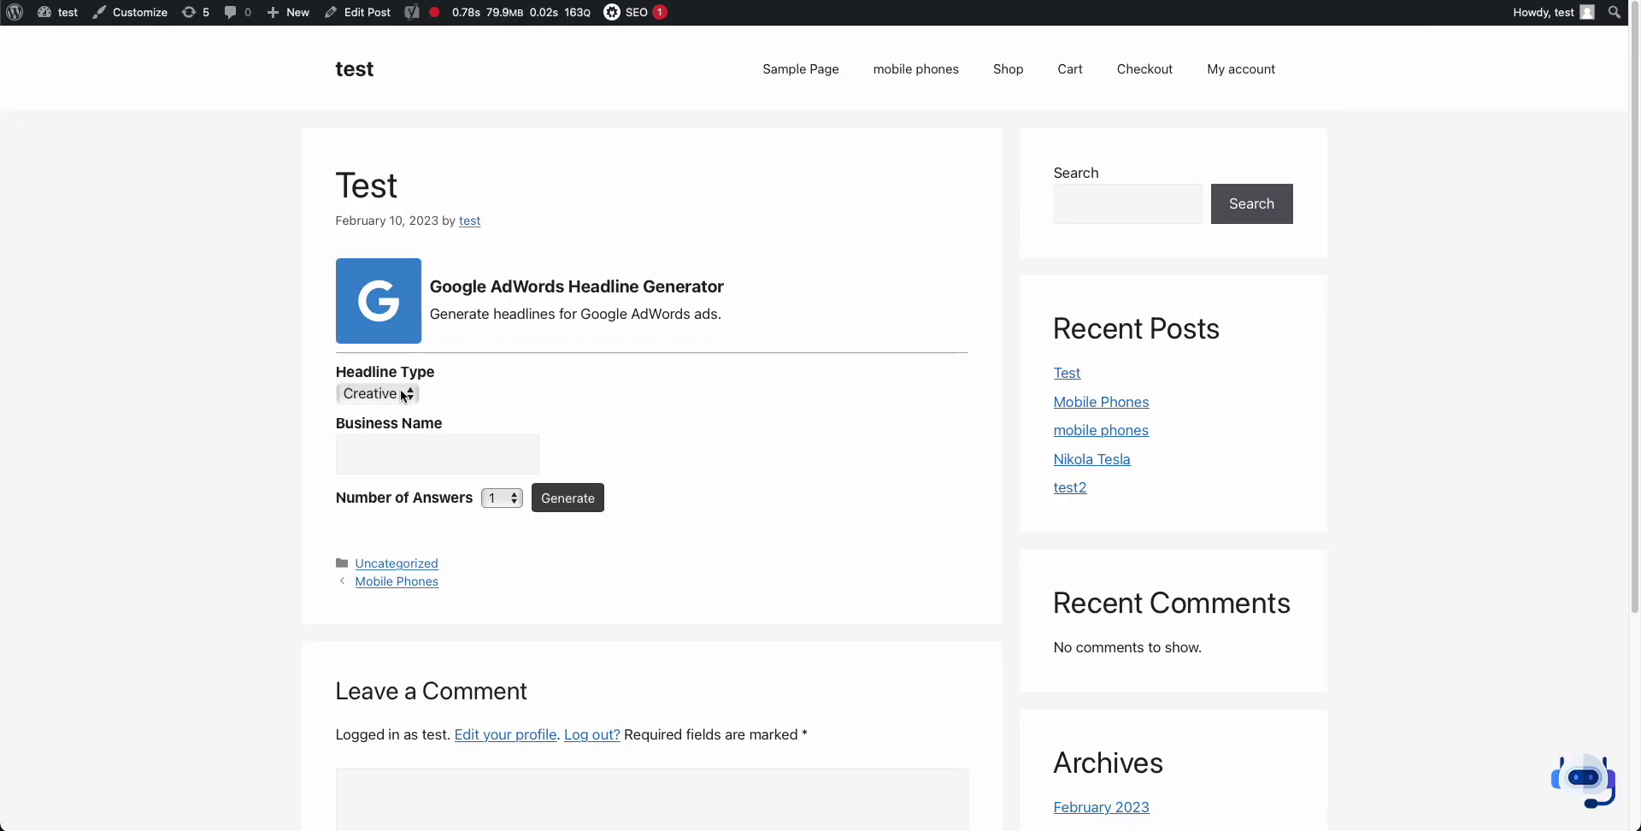
{"action": "left_click_drag", "start_coordinate": [450, 287], "coordinate": [721, 287]}
{"action": "left_click", "coordinate": [527, 373]}
{"action": "left_click_drag", "start_coordinate": [457, 321], "coordinate": [637, 322]}
{"action": "left_click", "coordinate": [667, 355]}
{"action": "left_click_drag", "start_coordinate": [346, 374], "coordinate": [357, 399]}
{"action": "left_click", "coordinate": [354, 381]}
- Generate two Catchy headlines for 'coffe shop' on the live page
{"action": "left_click", "coordinate": [394, 398]}
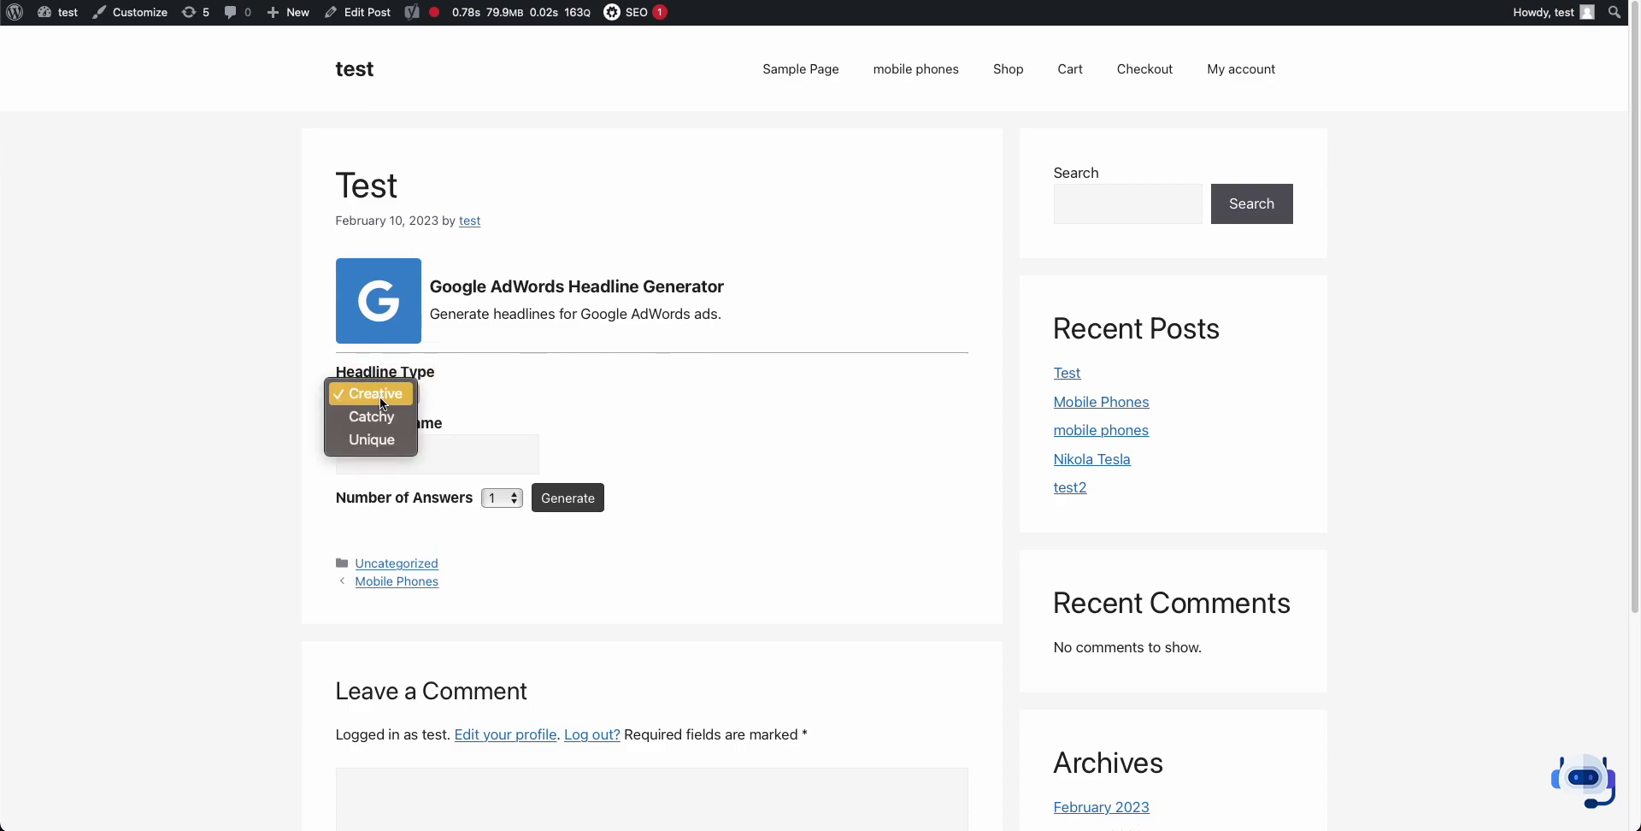
{"action": "left_click", "coordinate": [389, 425]}
{"action": "left_click", "coordinate": [422, 447]}
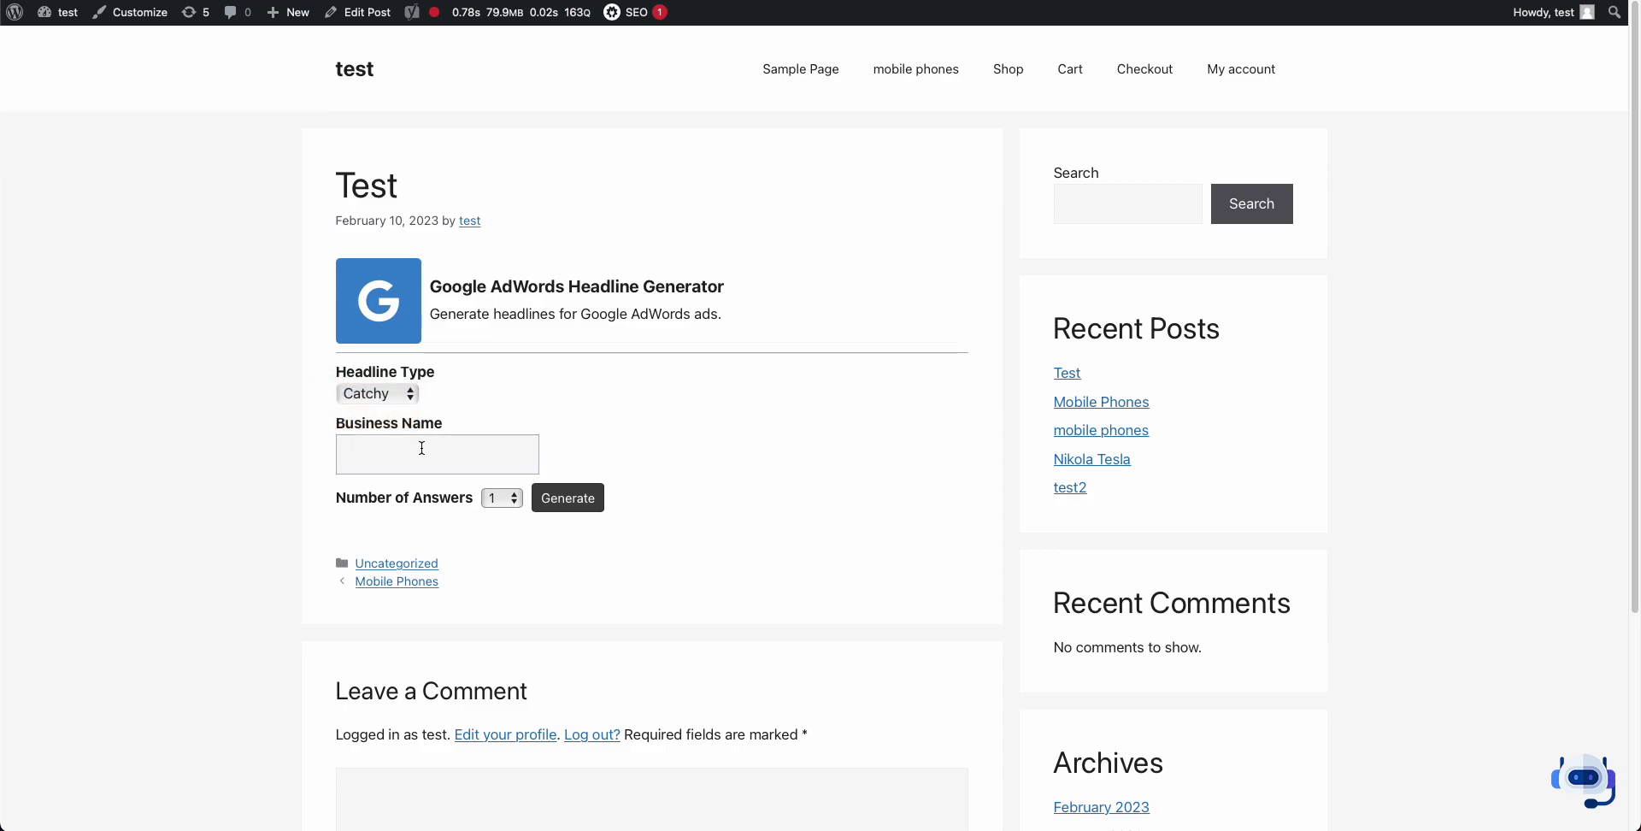
{"action": "type", "text": "coffe shop"}
{"action": "left_click", "coordinate": [501, 498]}
{"action": "left_click", "coordinate": [494, 519]}
{"action": "left_click", "coordinate": [568, 497]}
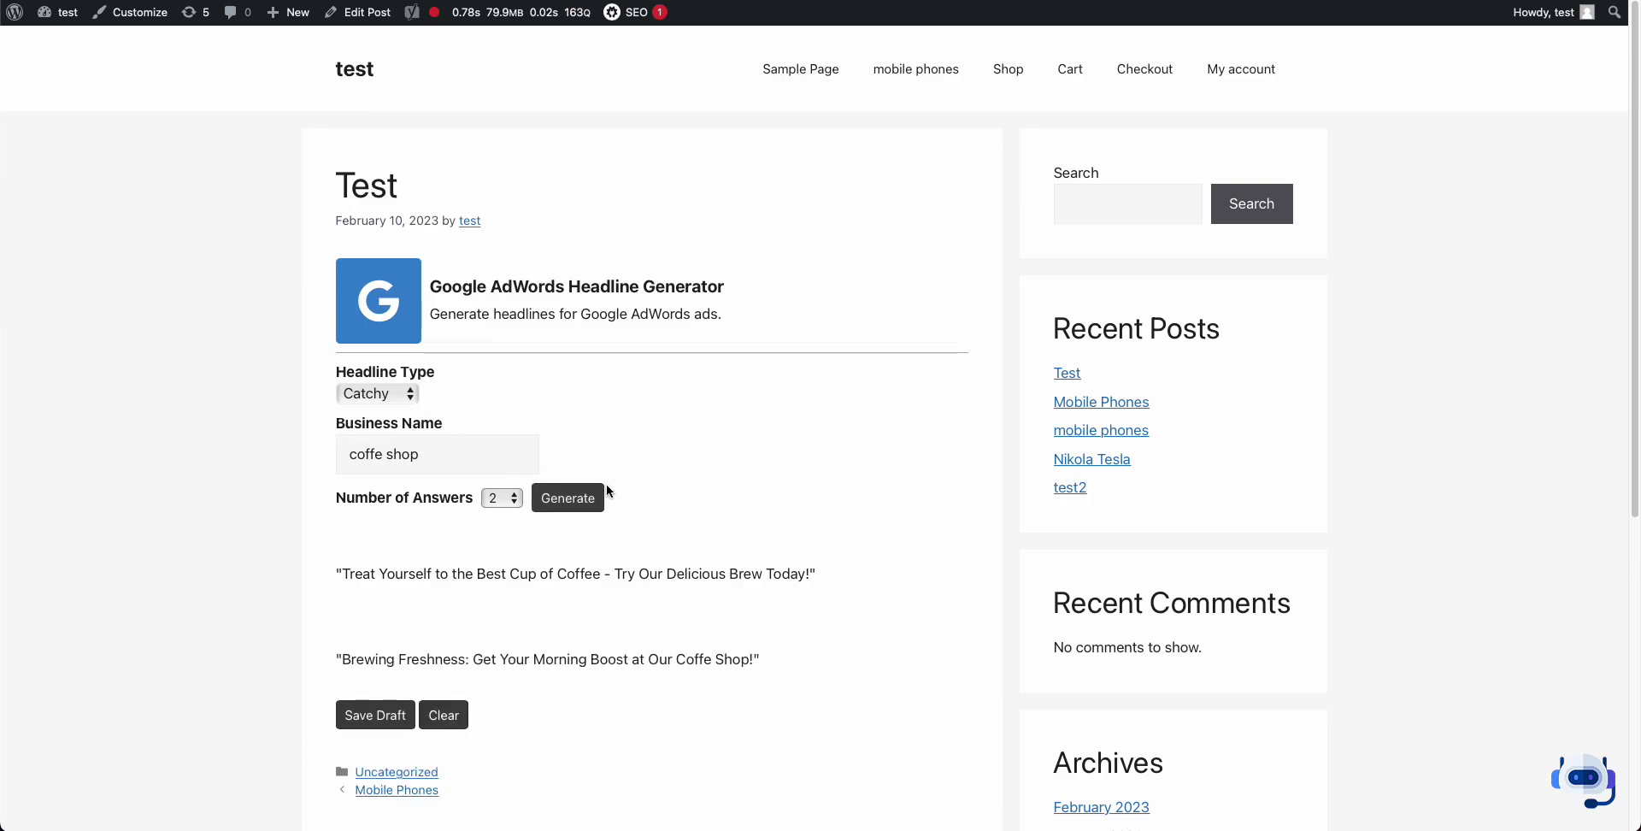
{"action": "left_click", "coordinate": [686, 2]}
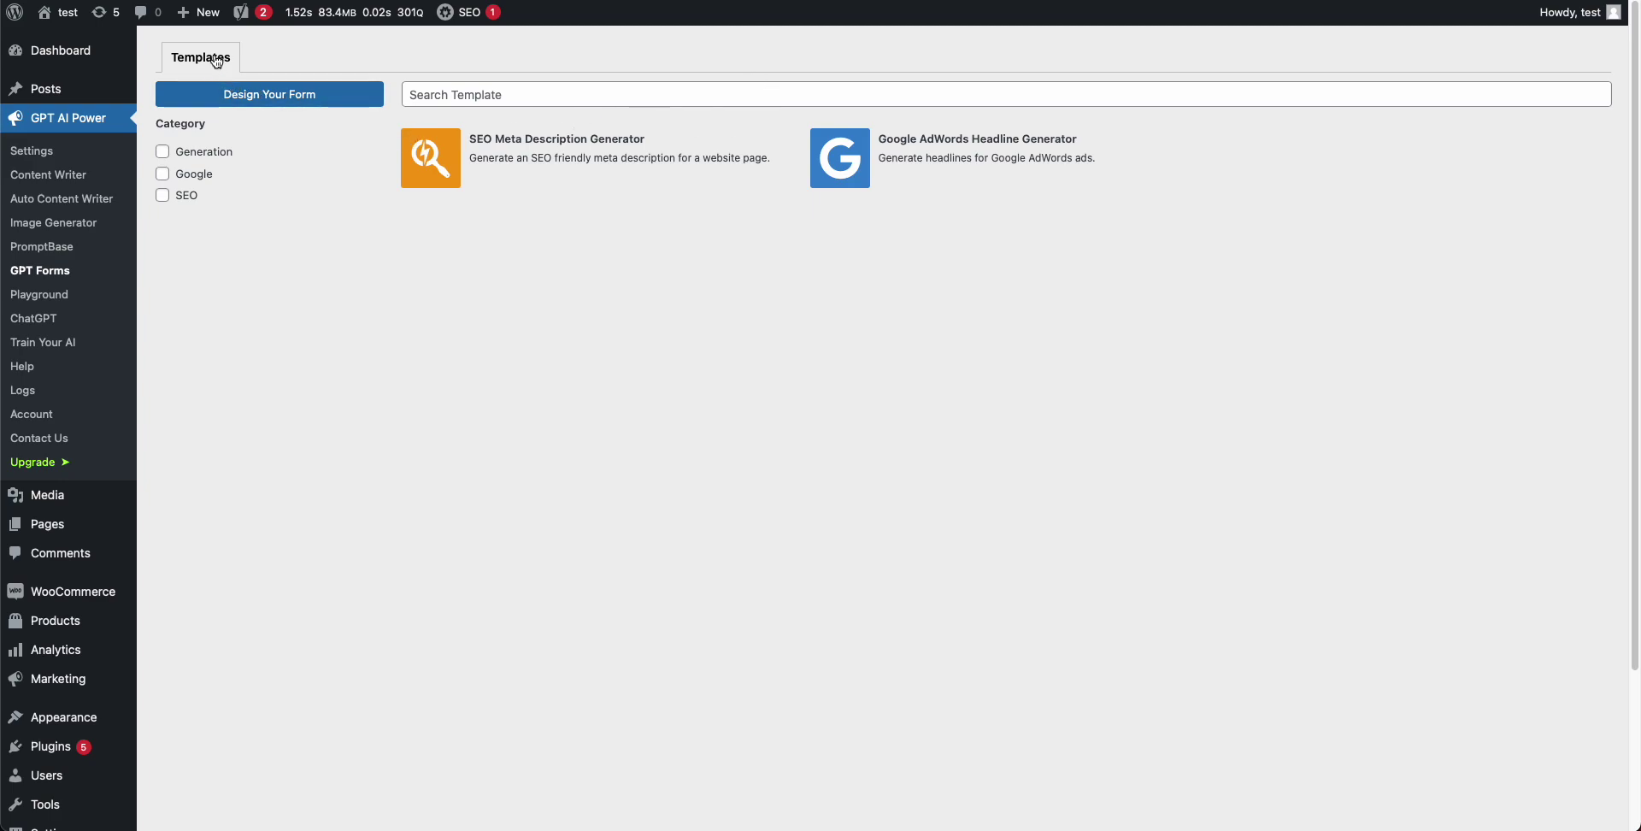
- Copy the Business Strategy Advisor title from PromptBase into a new form's title
{"action": "left_click", "coordinate": [267, 98]}
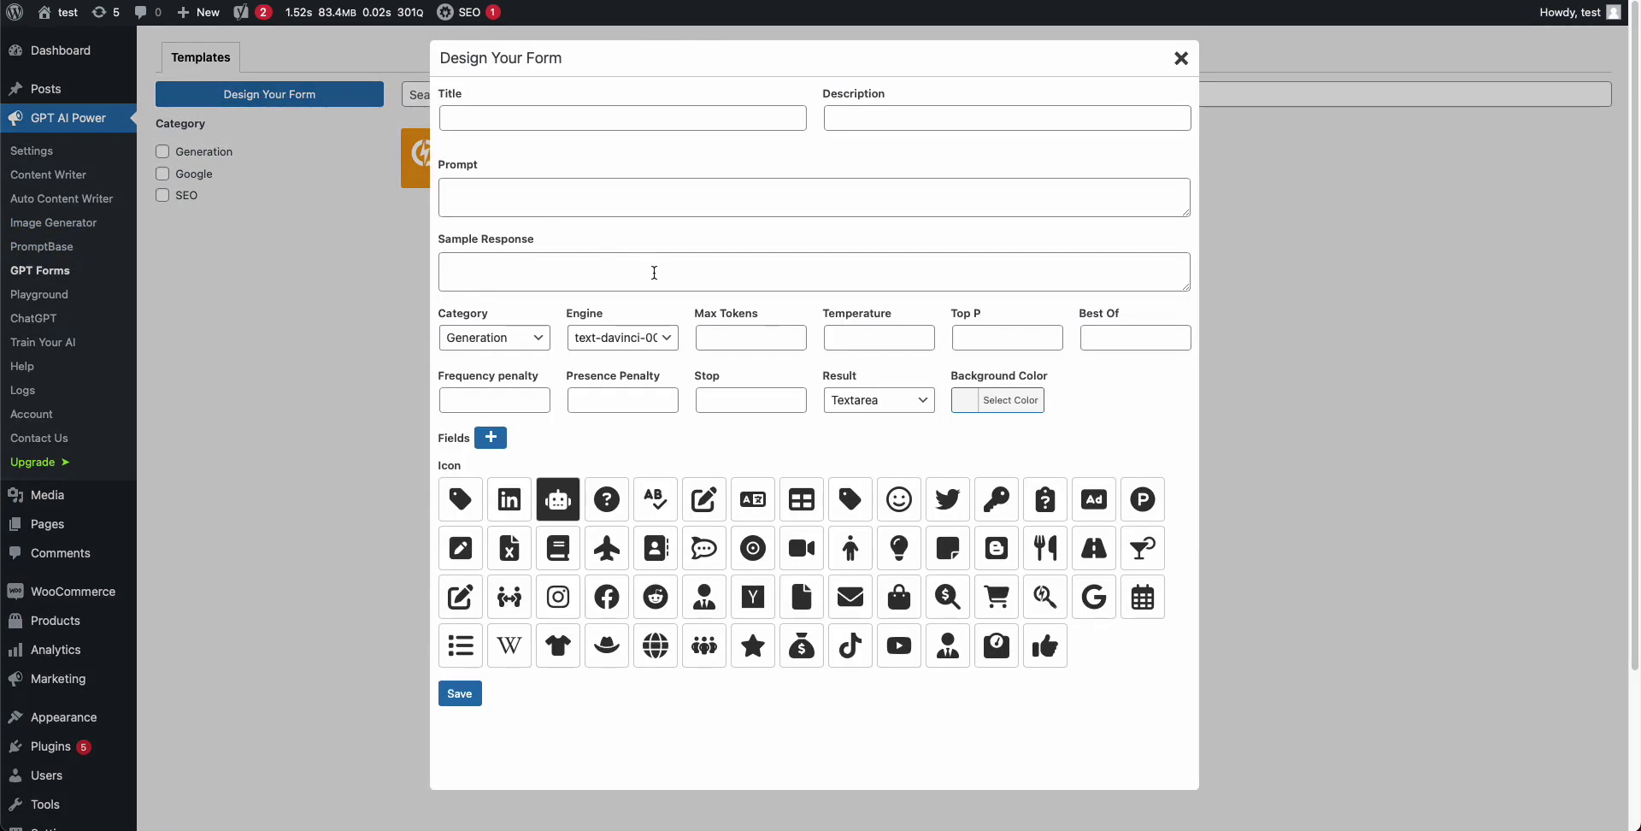
{"action": "left_click", "coordinate": [1182, 59]}
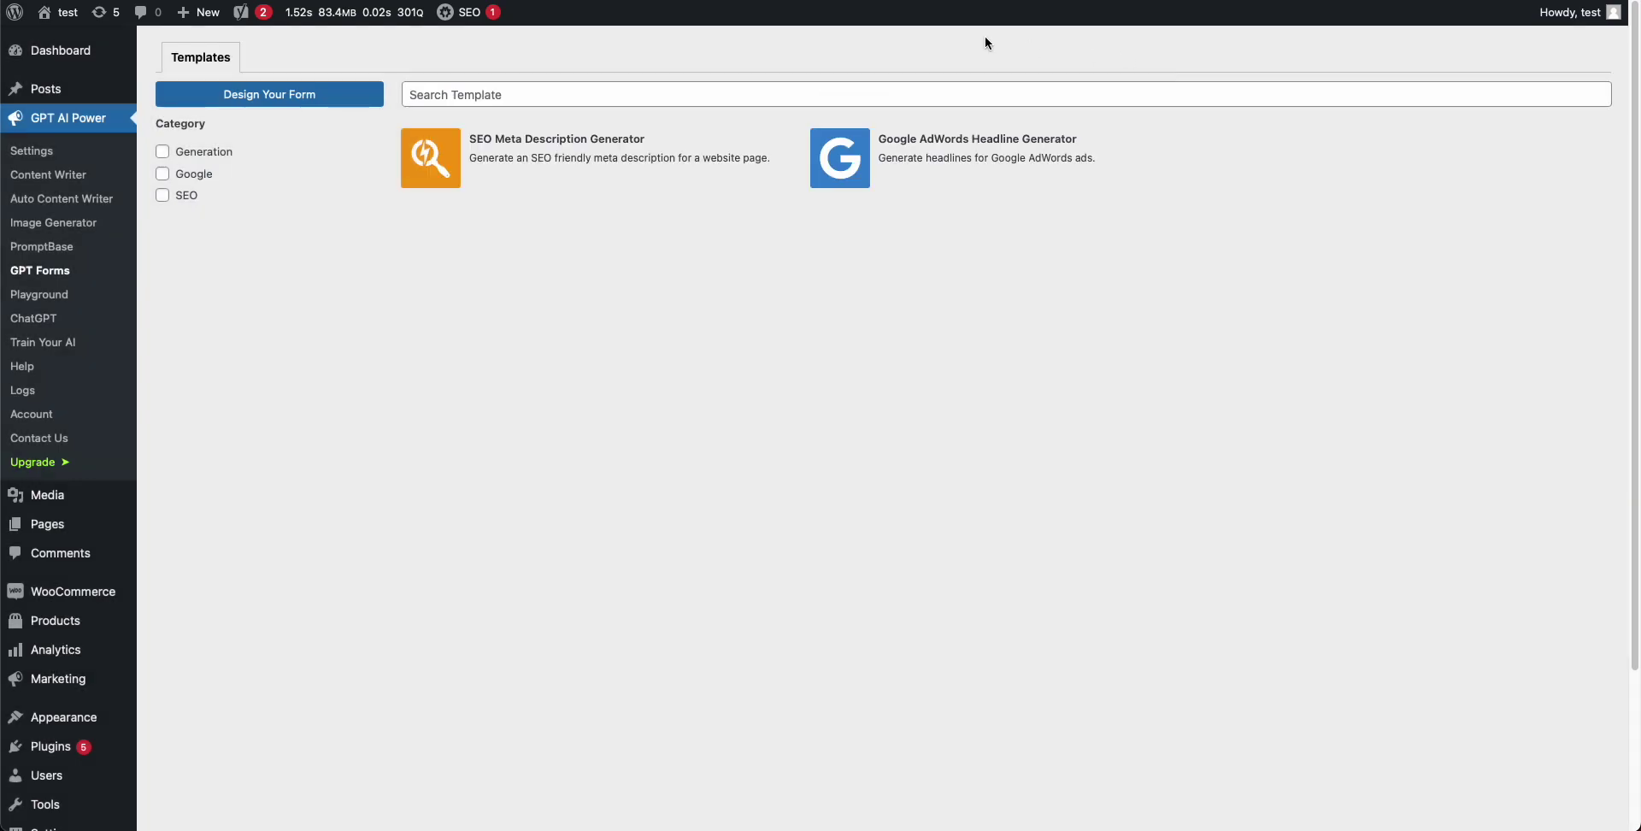
{"action": "left_click", "coordinate": [743, 2]}
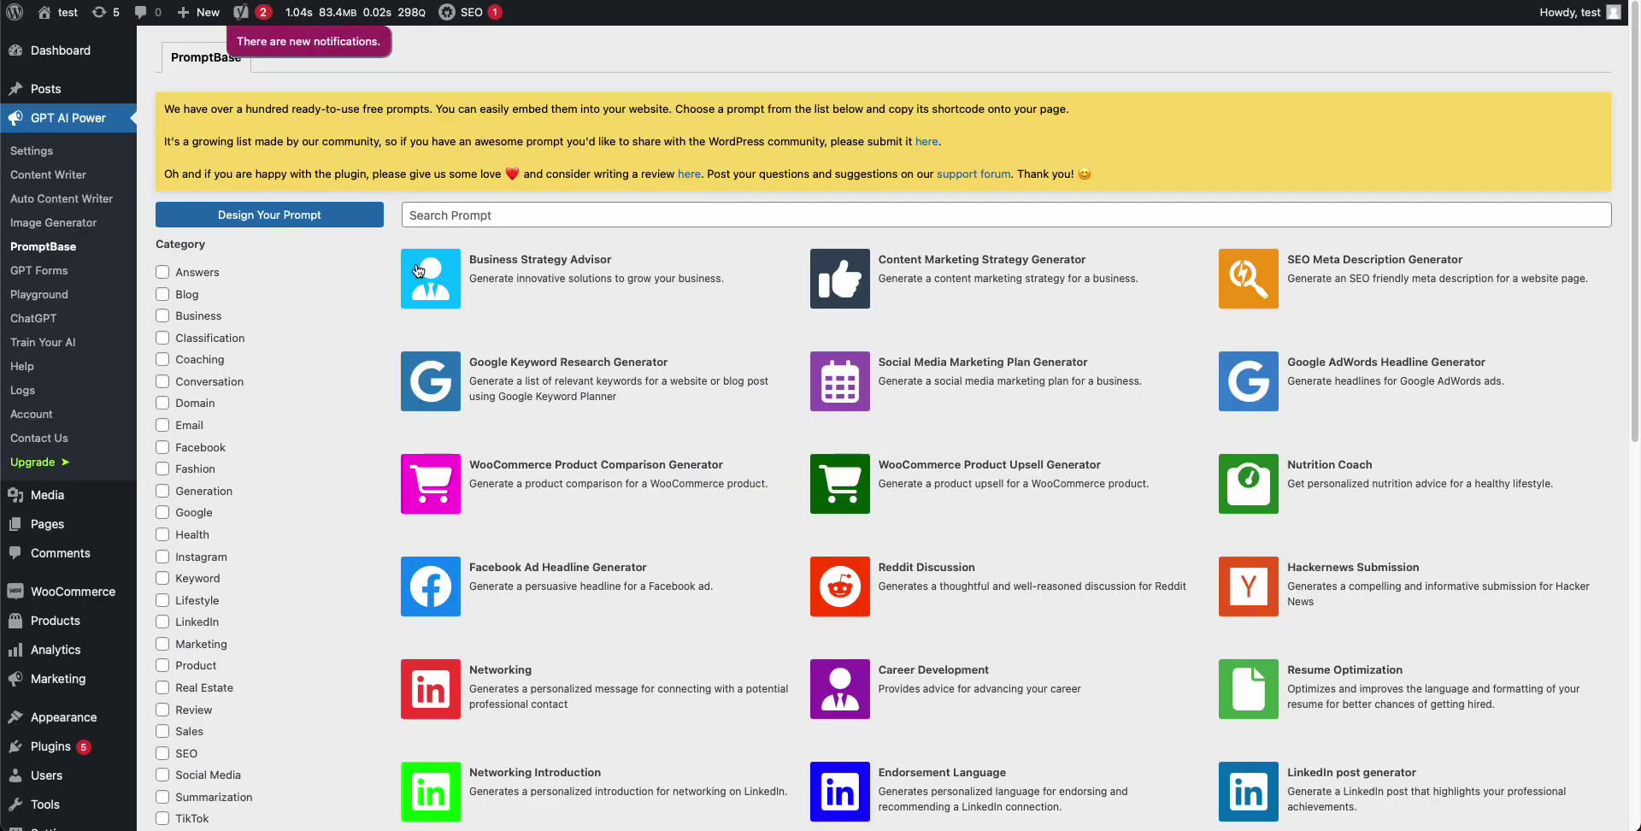
{"action": "left_click", "coordinate": [439, 272]}
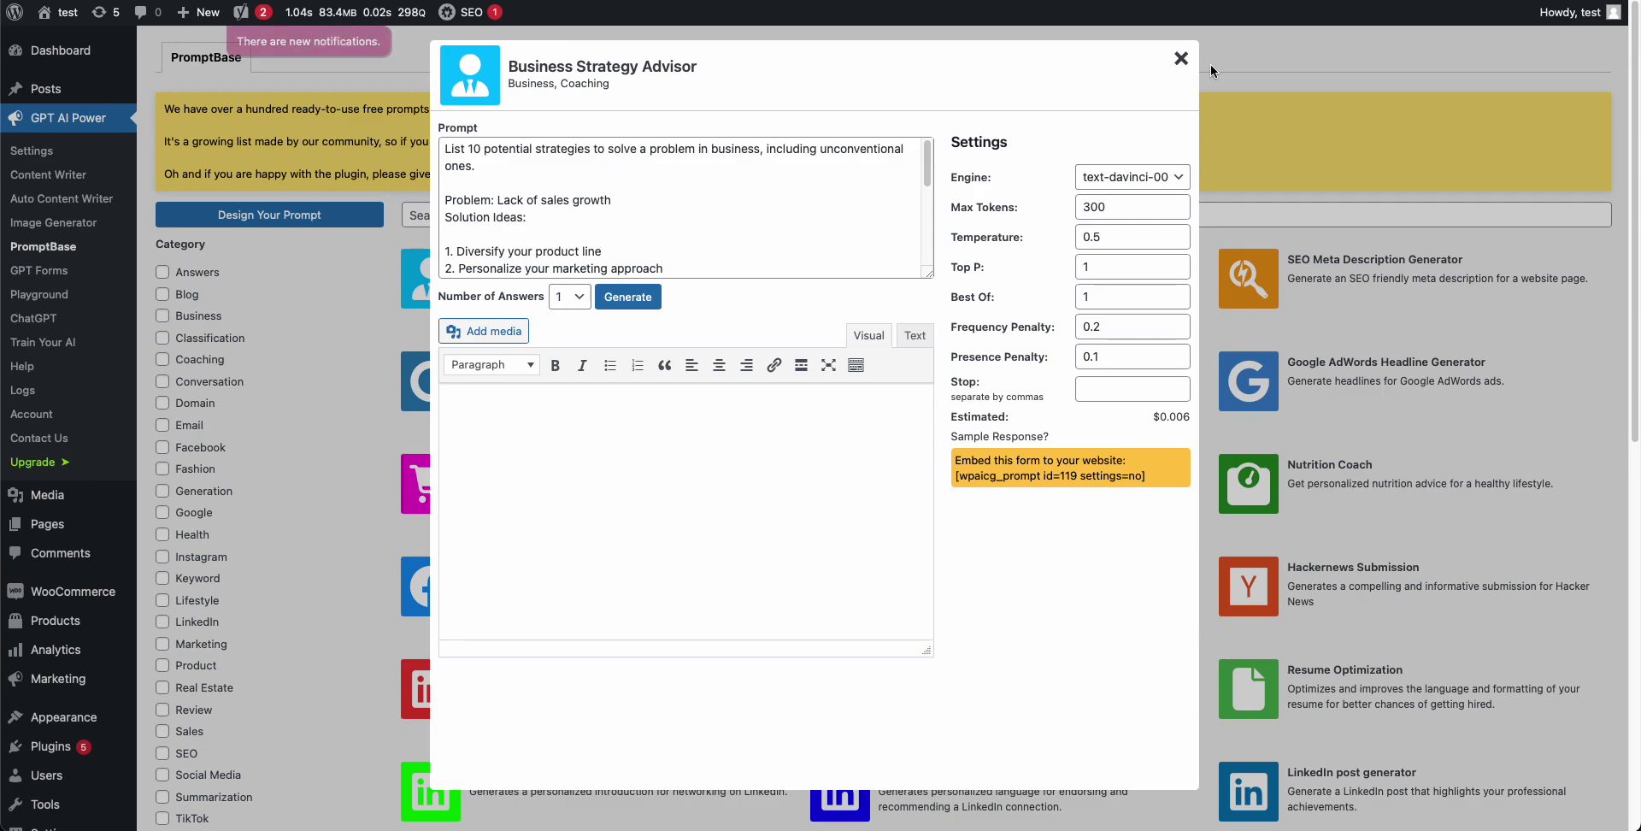
{"action": "left_click", "coordinate": [1181, 58]}
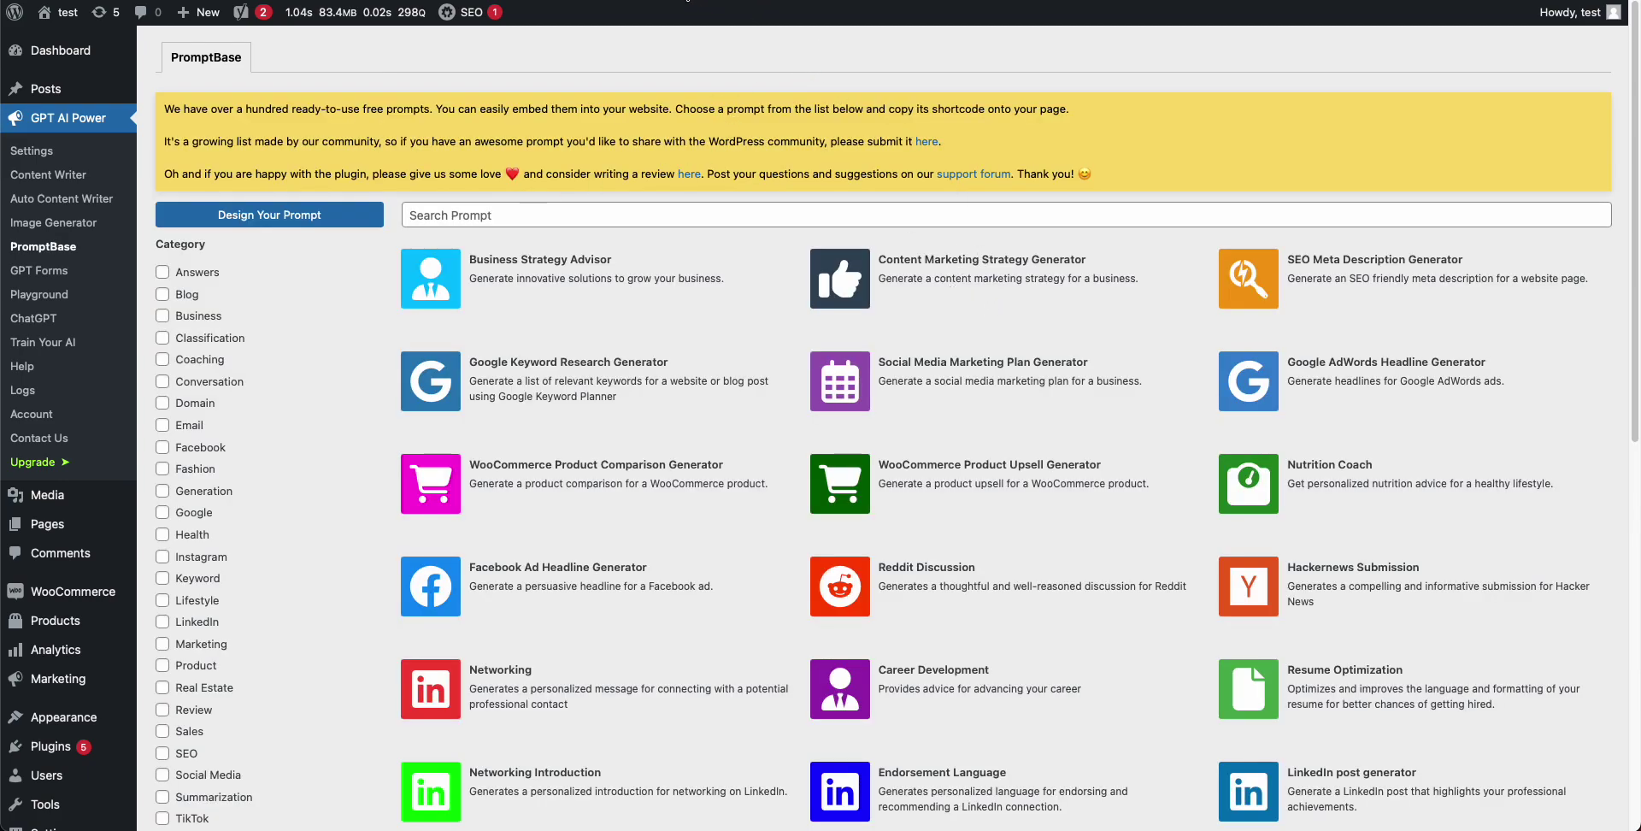
{"action": "left_click", "coordinate": [445, 272]}
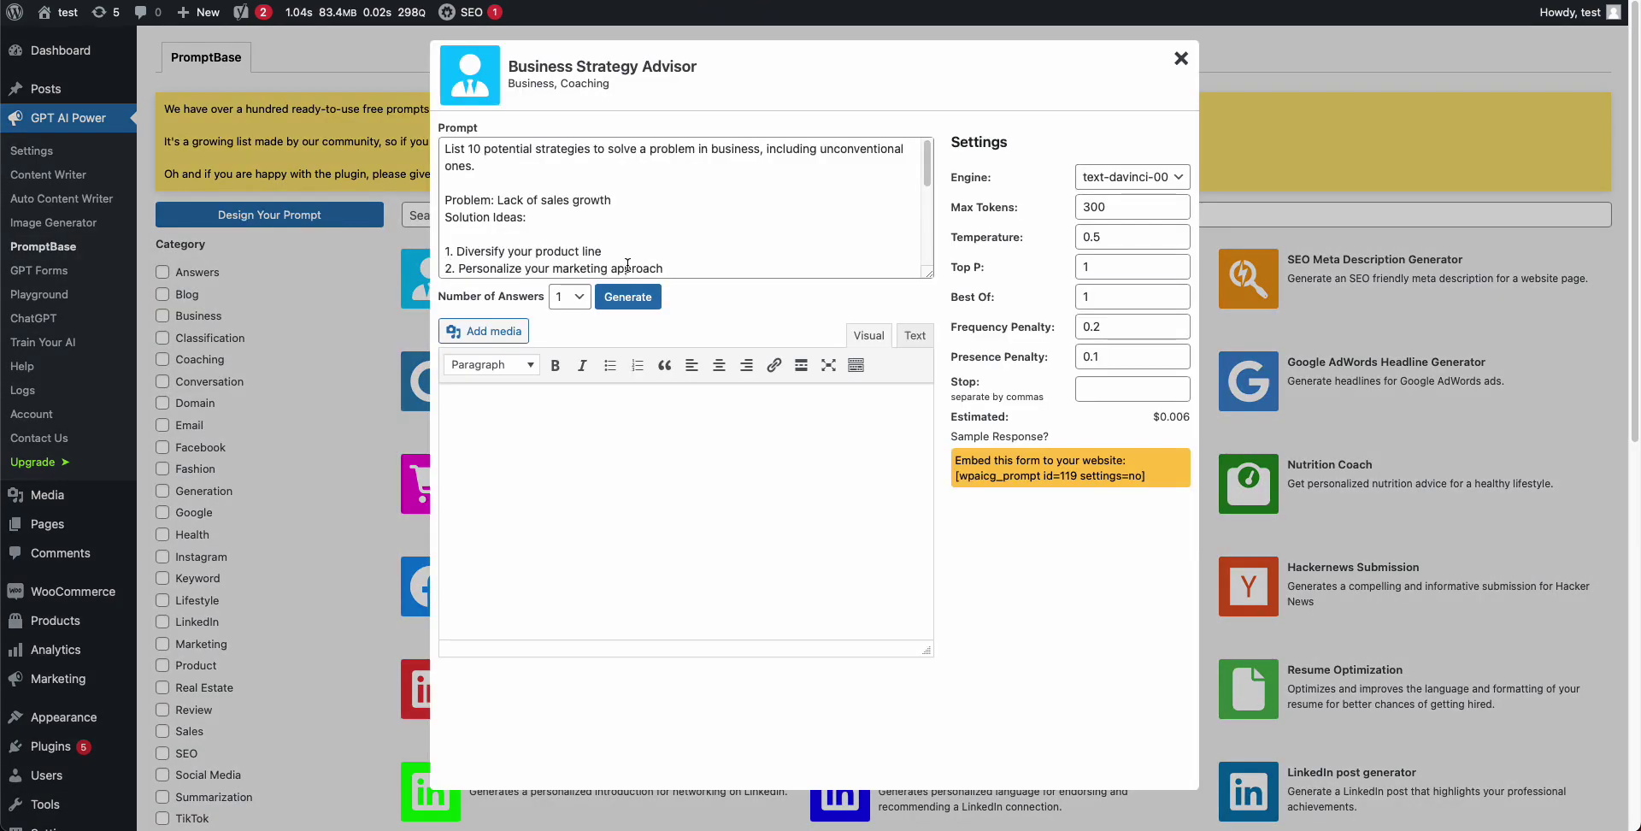
{"action": "left_click_drag", "start_coordinate": [507, 65], "coordinate": [739, 65]}
{"action": "key", "text": "ctrl+c"}
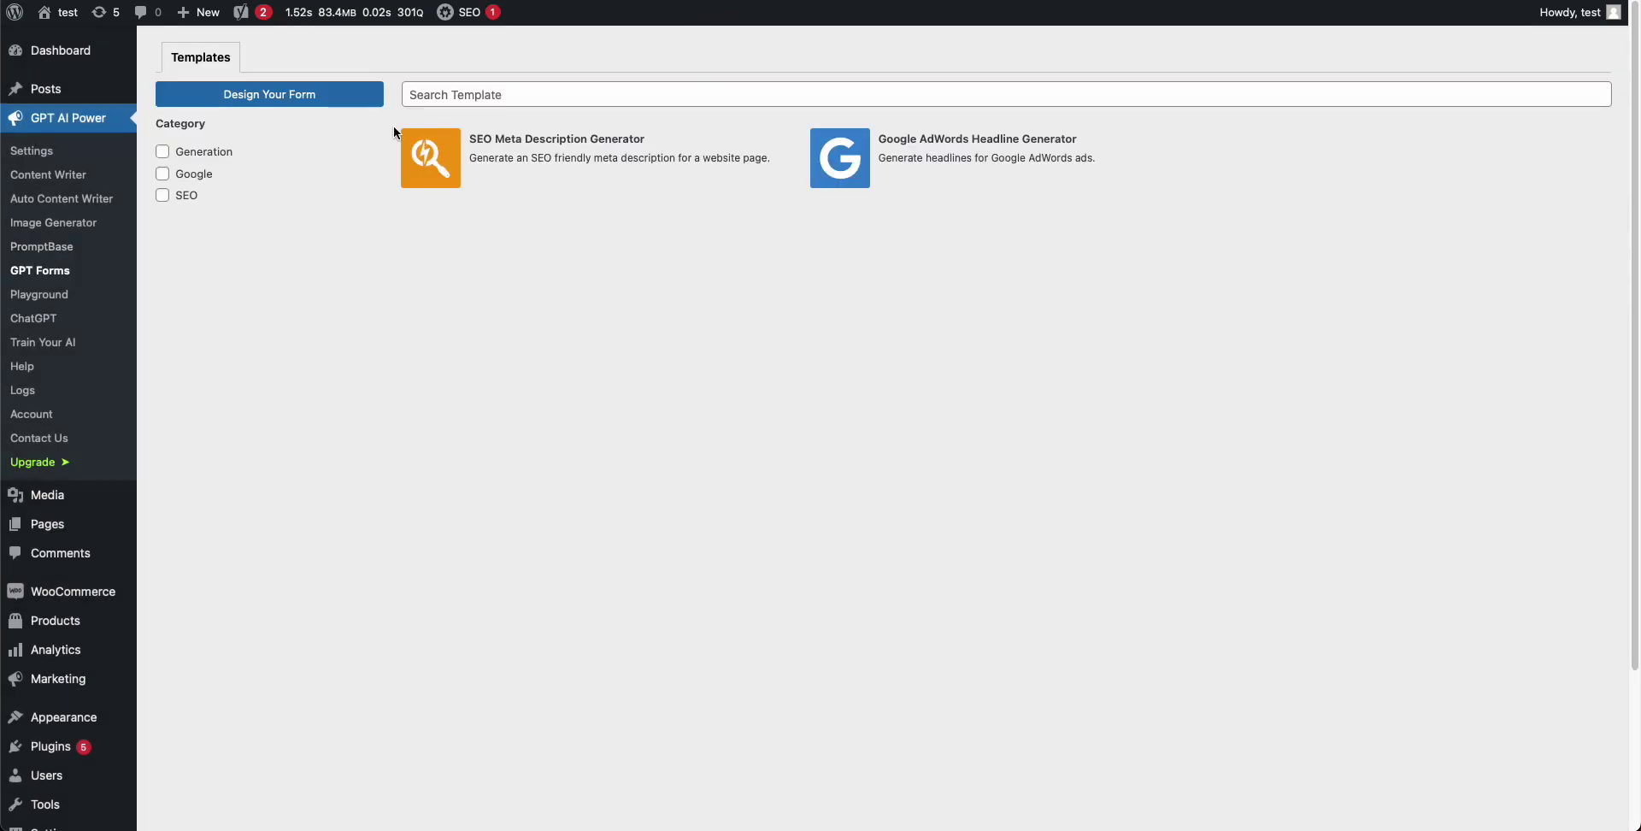
{"action": "left_click", "coordinate": [296, 96]}
{"action": "left_click", "coordinate": [552, 125]}
{"action": "key", "text": "ctrl+v"}
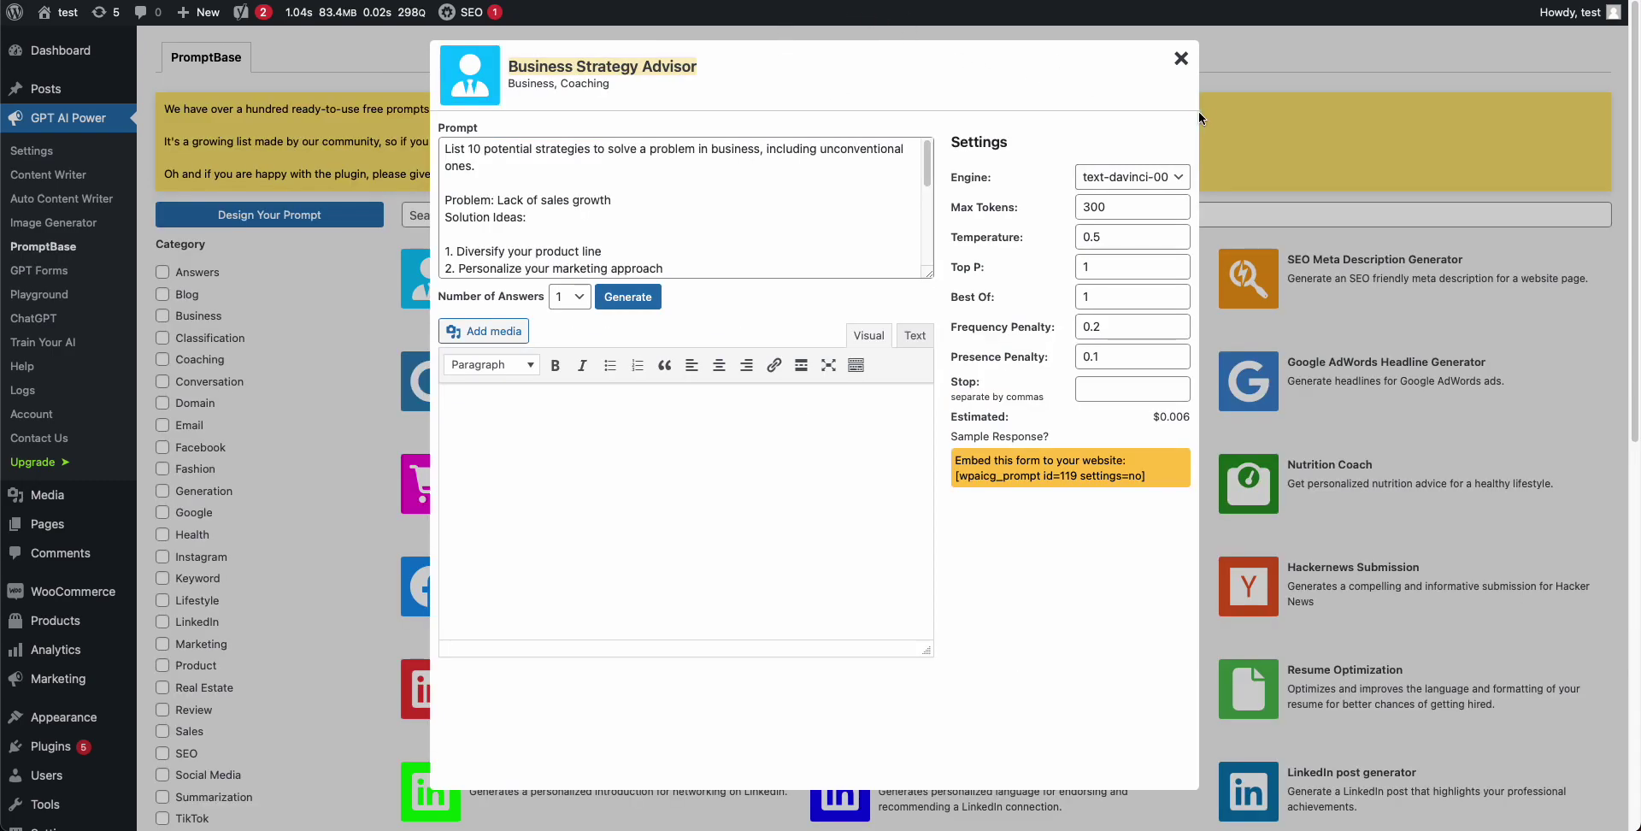
- Copy the advisor's description and strategy prompt into the new form and add one field
{"action": "left_click", "coordinate": [1197, 120]}
{"action": "left_click_drag", "start_coordinate": [725, 280], "coordinate": [479, 282]}
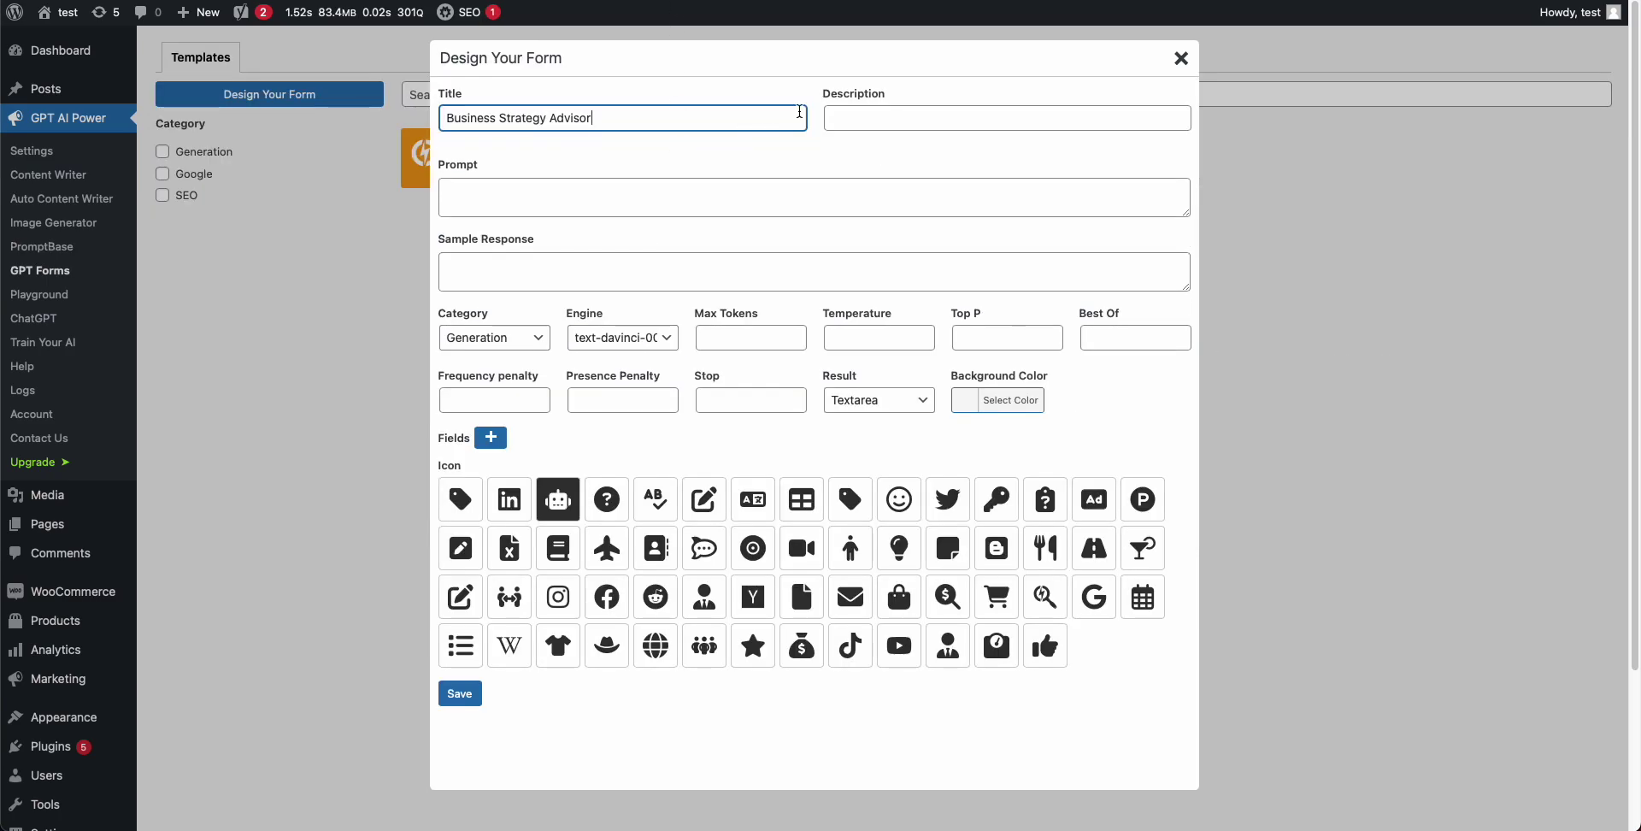
{"action": "left_click", "coordinate": [837, 117]}
{"action": "type", "text": "Generate innovative solutions to grow your business"}
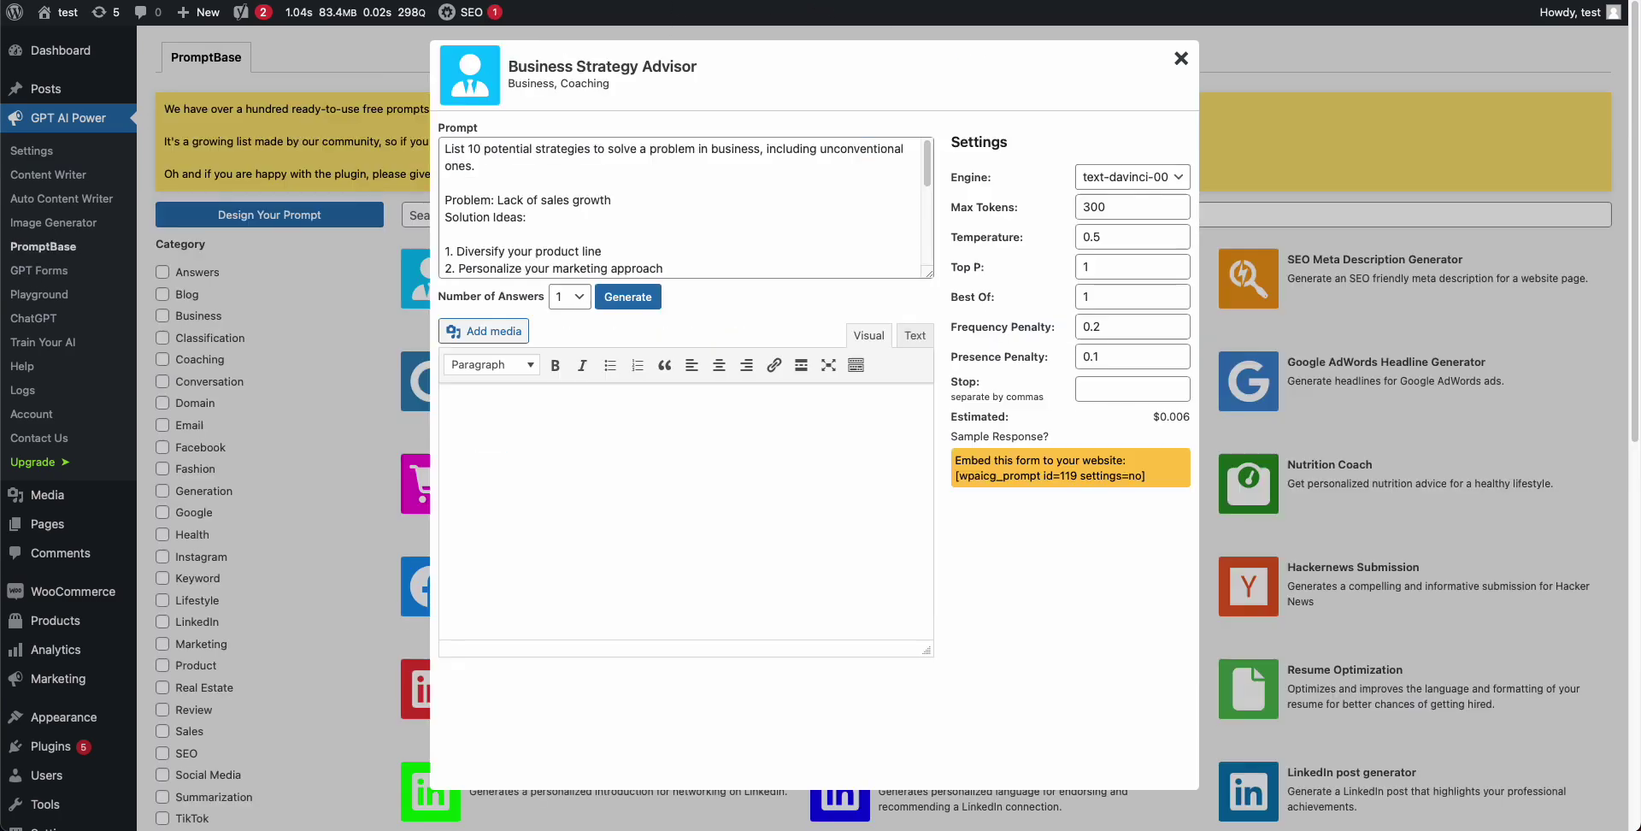
{"action": "left_click", "coordinate": [764, 209]}
{"action": "key", "text": "ctrl+a"}
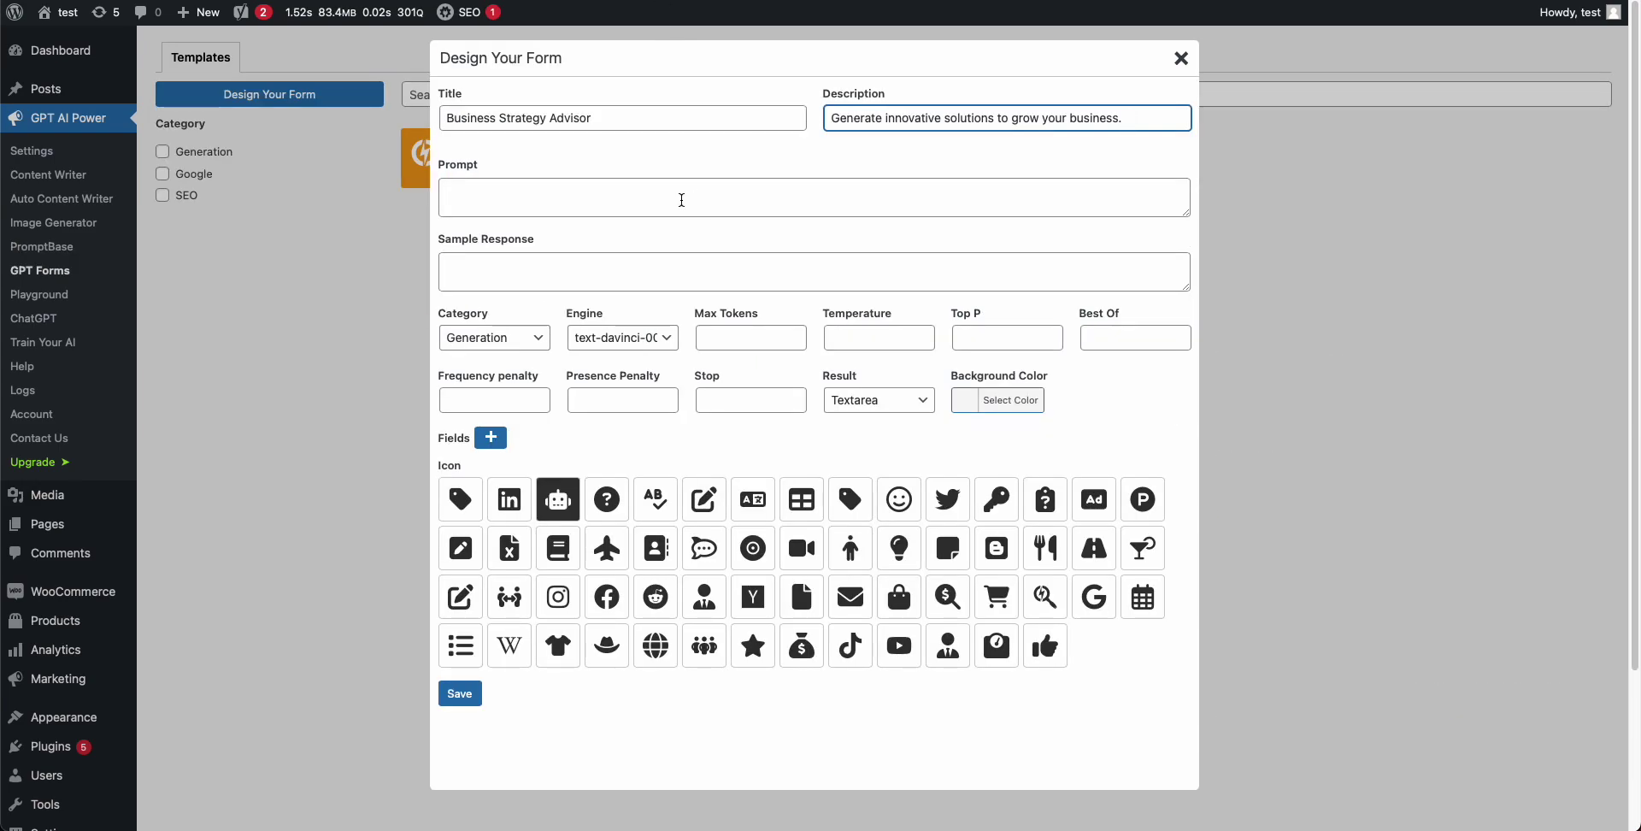
{"action": "left_click", "coordinate": [729, 203]}
{"action": "key", "text": "ctrl+v"}
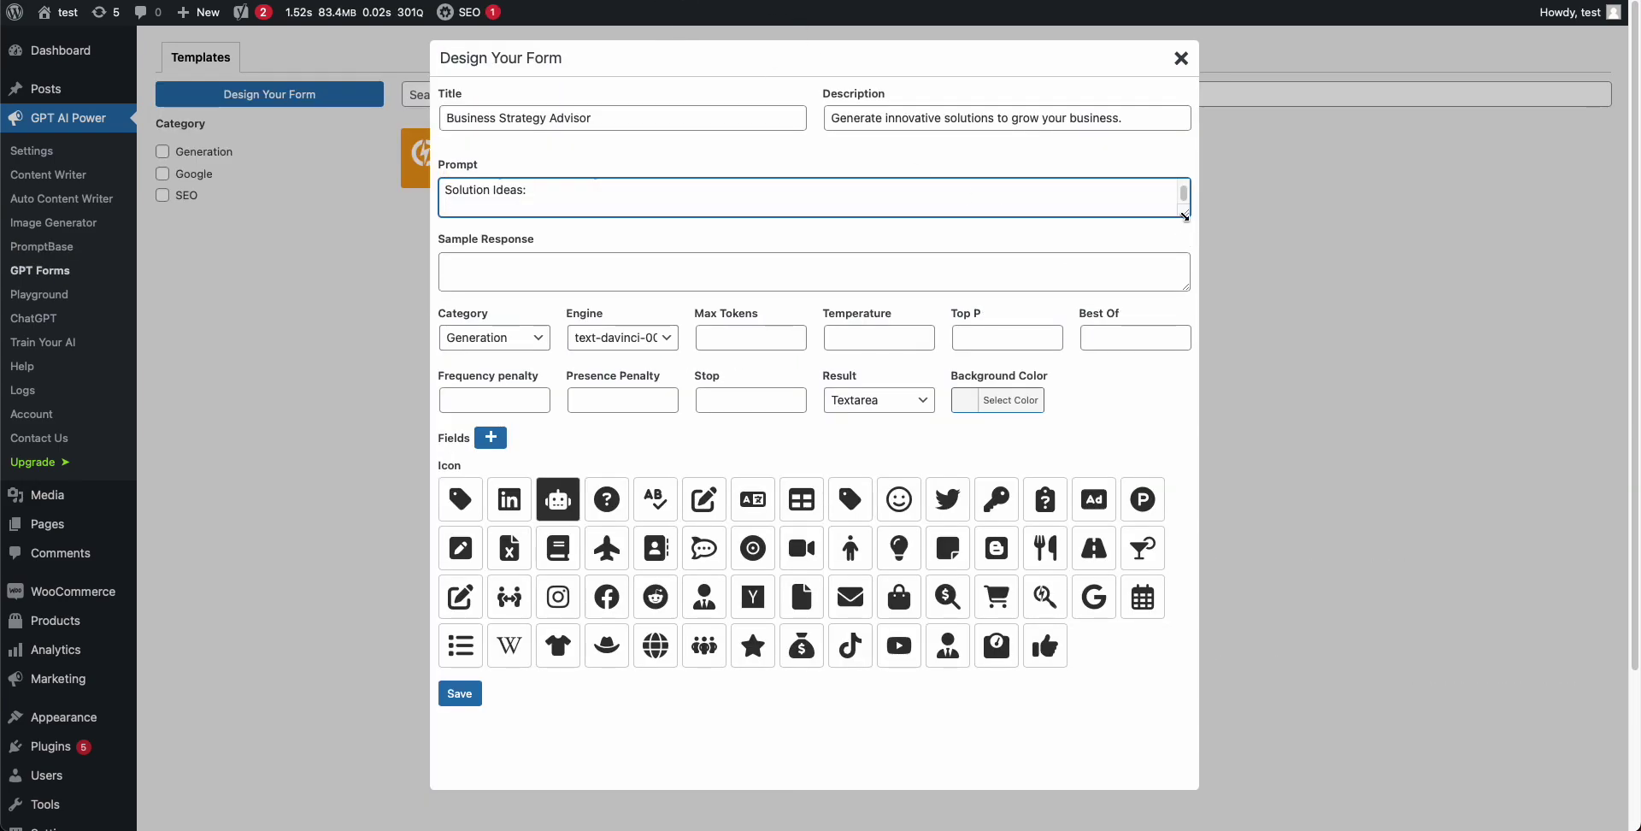
{"action": "left_click_drag", "start_coordinate": [1180, 219], "coordinate": [1214, 308]}
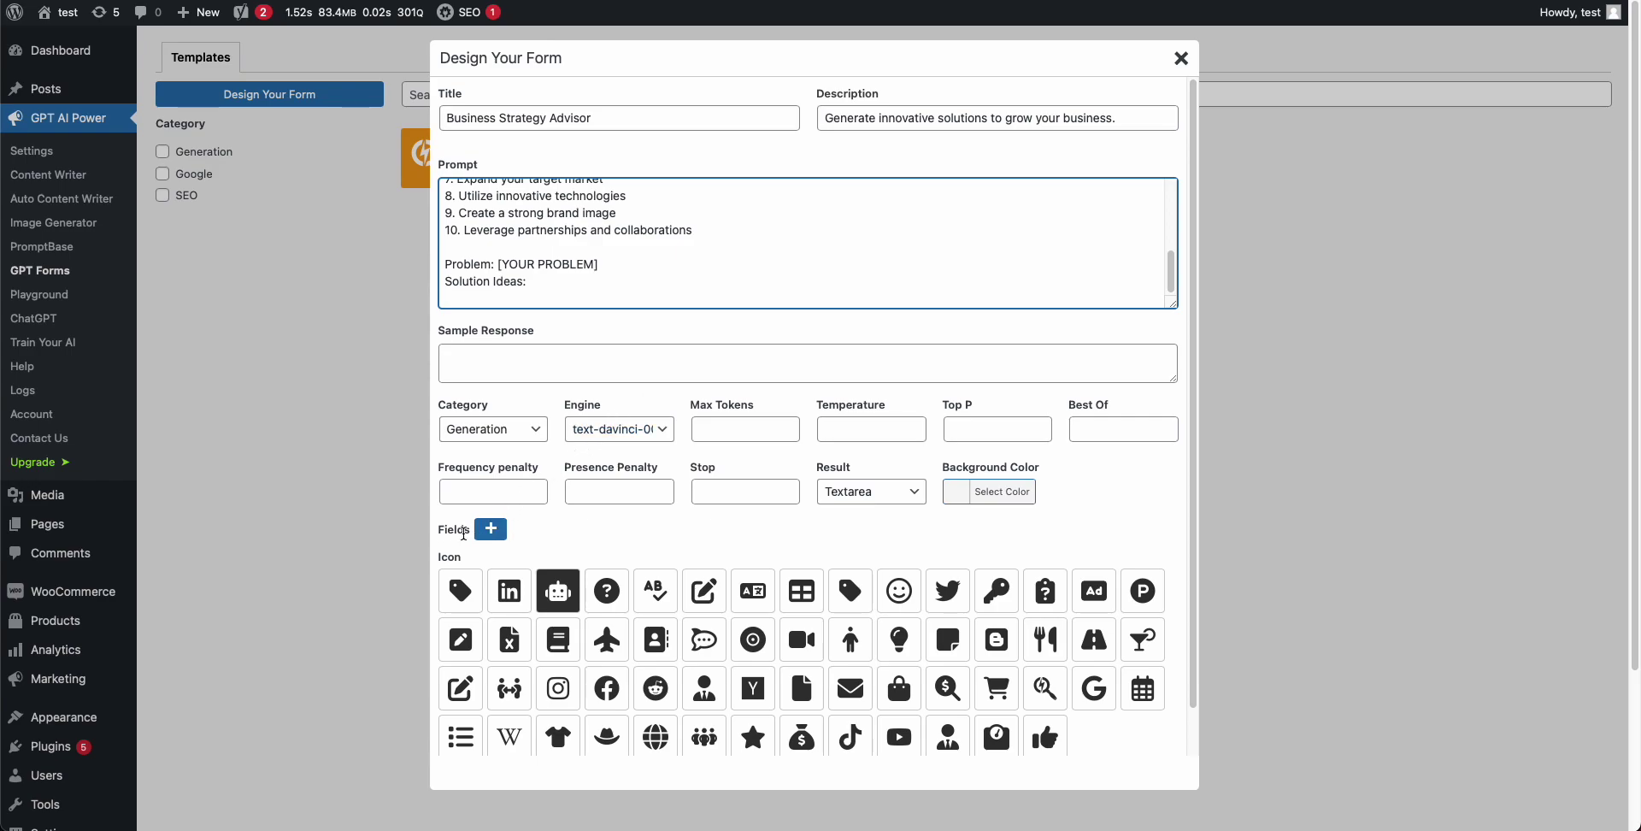
{"action": "left_click", "coordinate": [492, 529]}
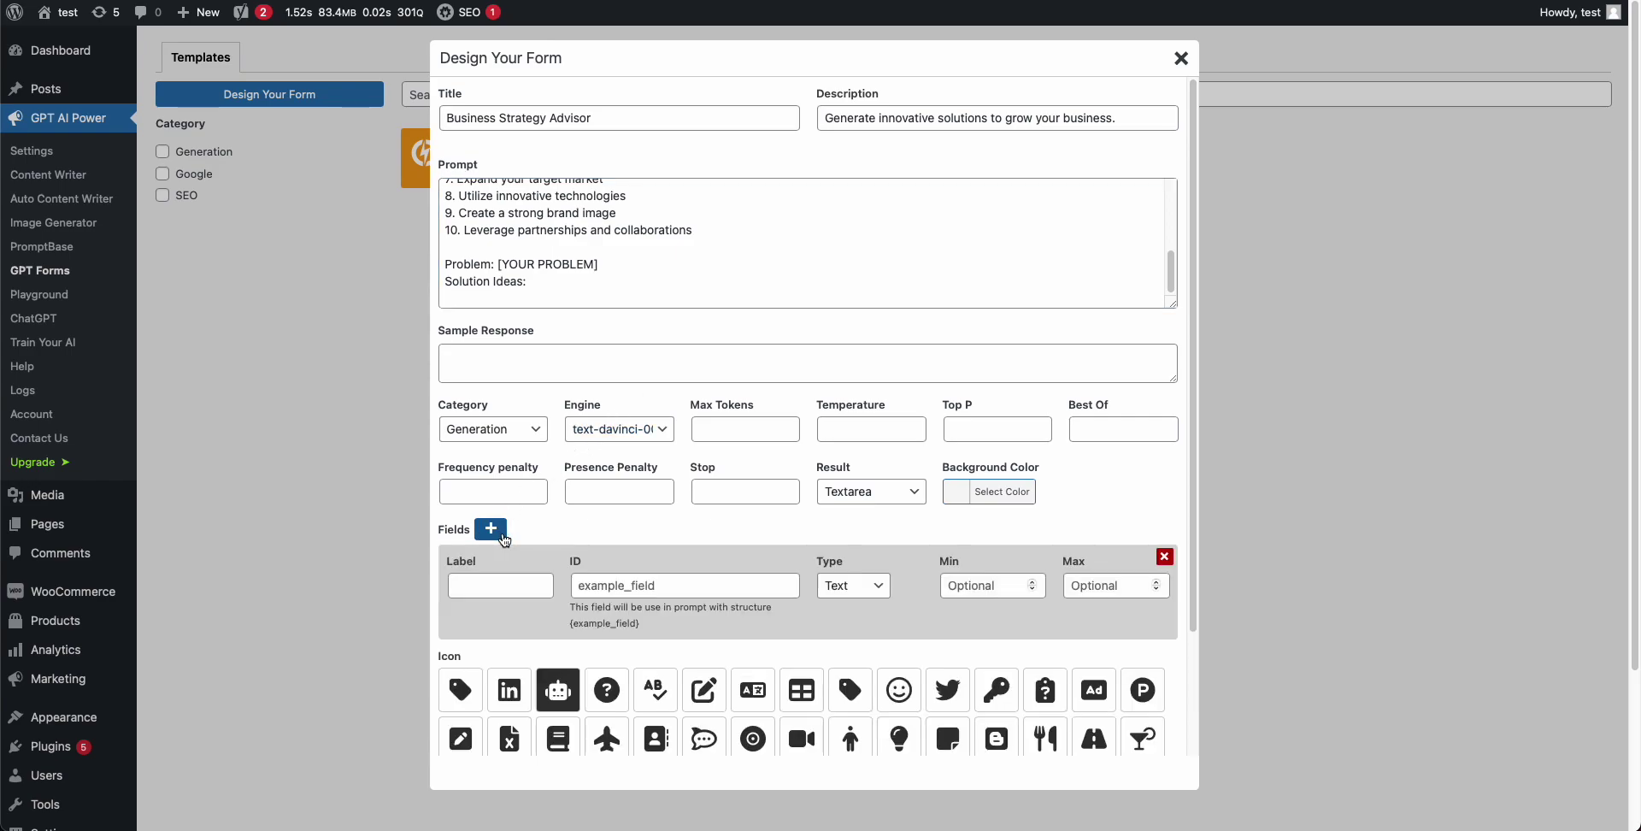
{"action": "left_click", "coordinate": [856, 590]}
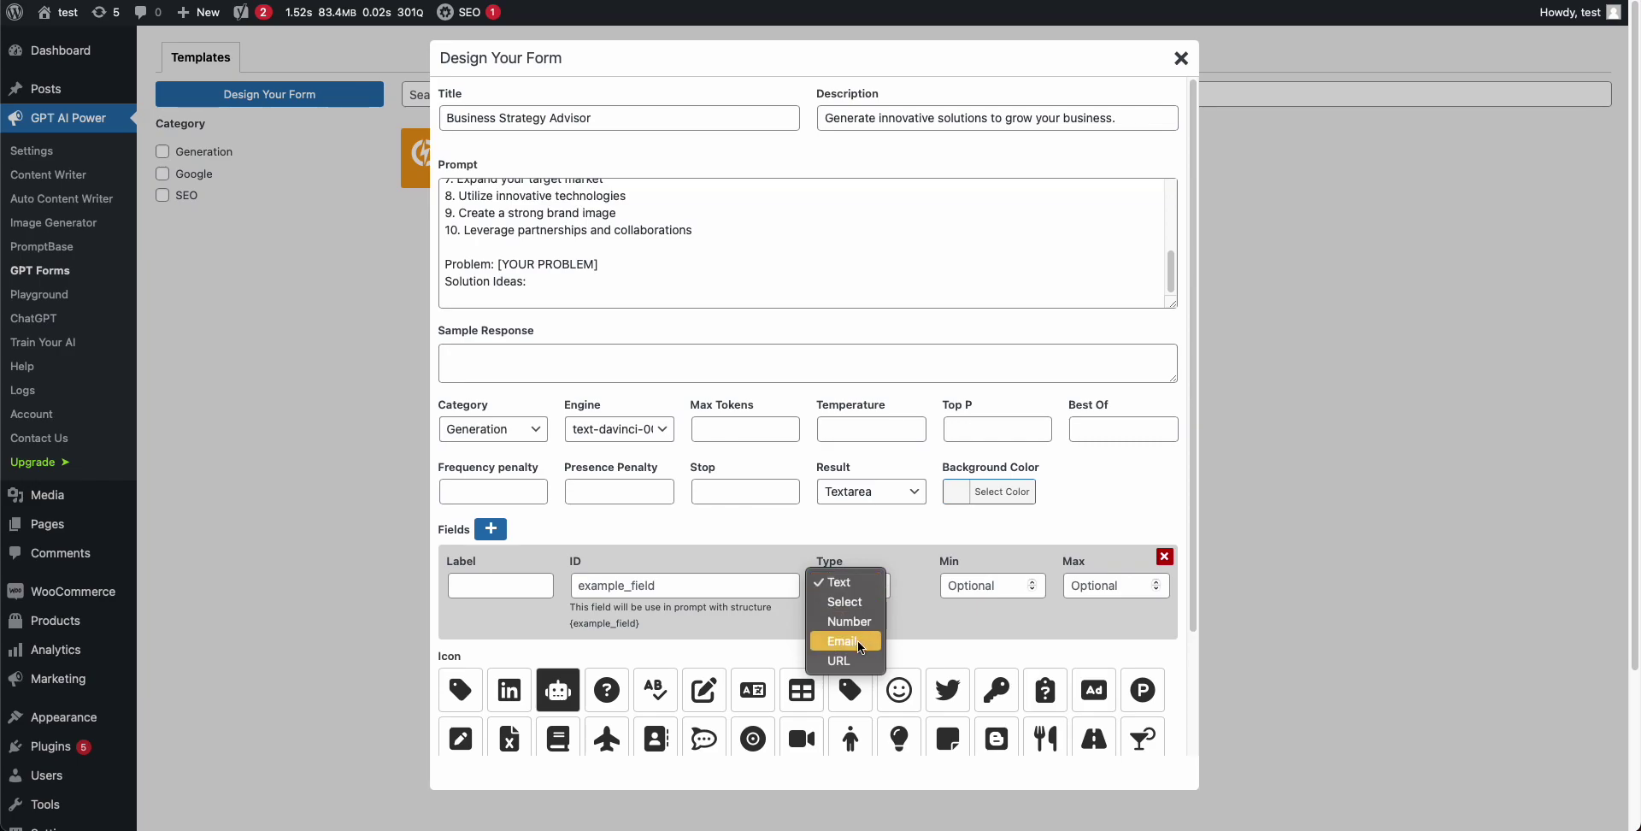
- Keep the new field as Text and delete [YOUR PROBLEM] from the prompt
{"action": "left_click", "coordinate": [913, 556]}
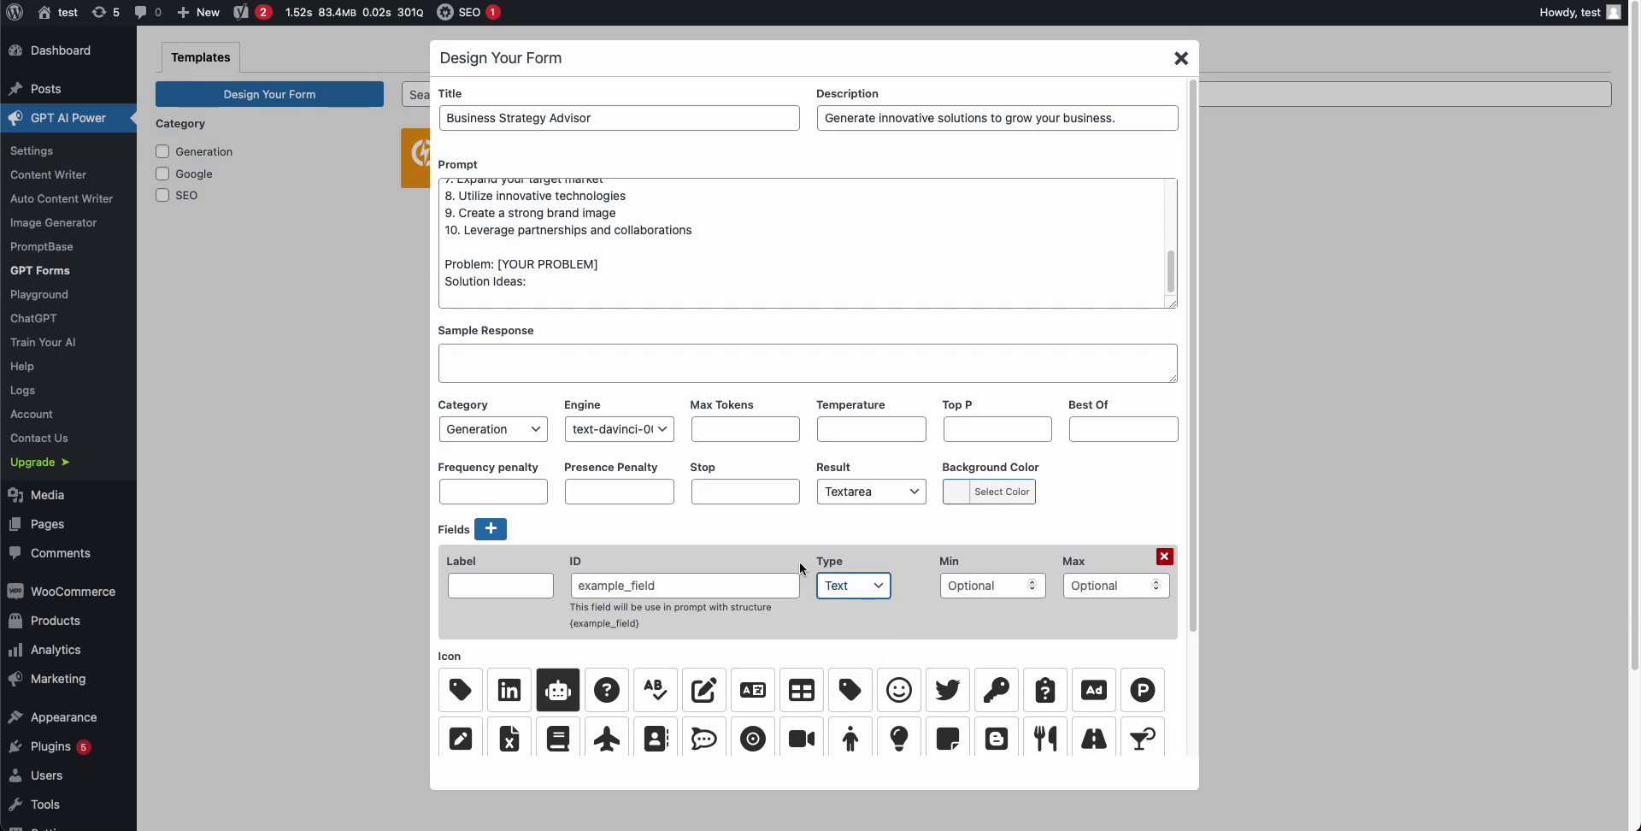
{"action": "mouse_move", "coordinate": [1177, 272]}
{"action": "left_mouse_down"}
{"action": "mouse_move", "coordinate": [1178, 220]}
{"action": "mouse_move", "coordinate": [1177, 276]}
{"action": "left_mouse_up"}
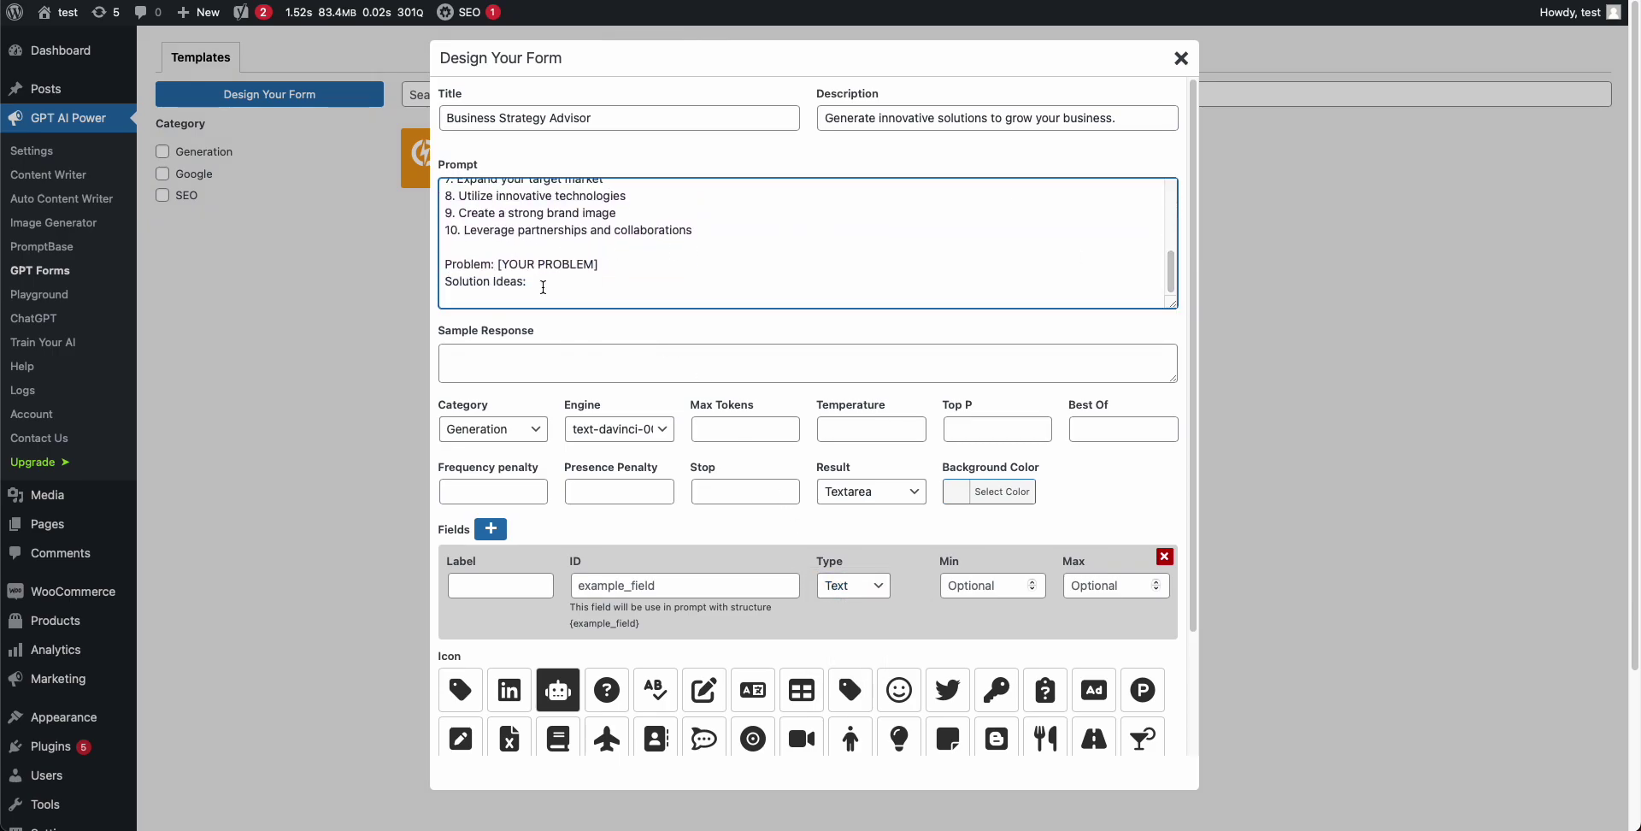
{"action": "left_click_drag", "start_coordinate": [497, 263], "coordinate": [606, 265]}
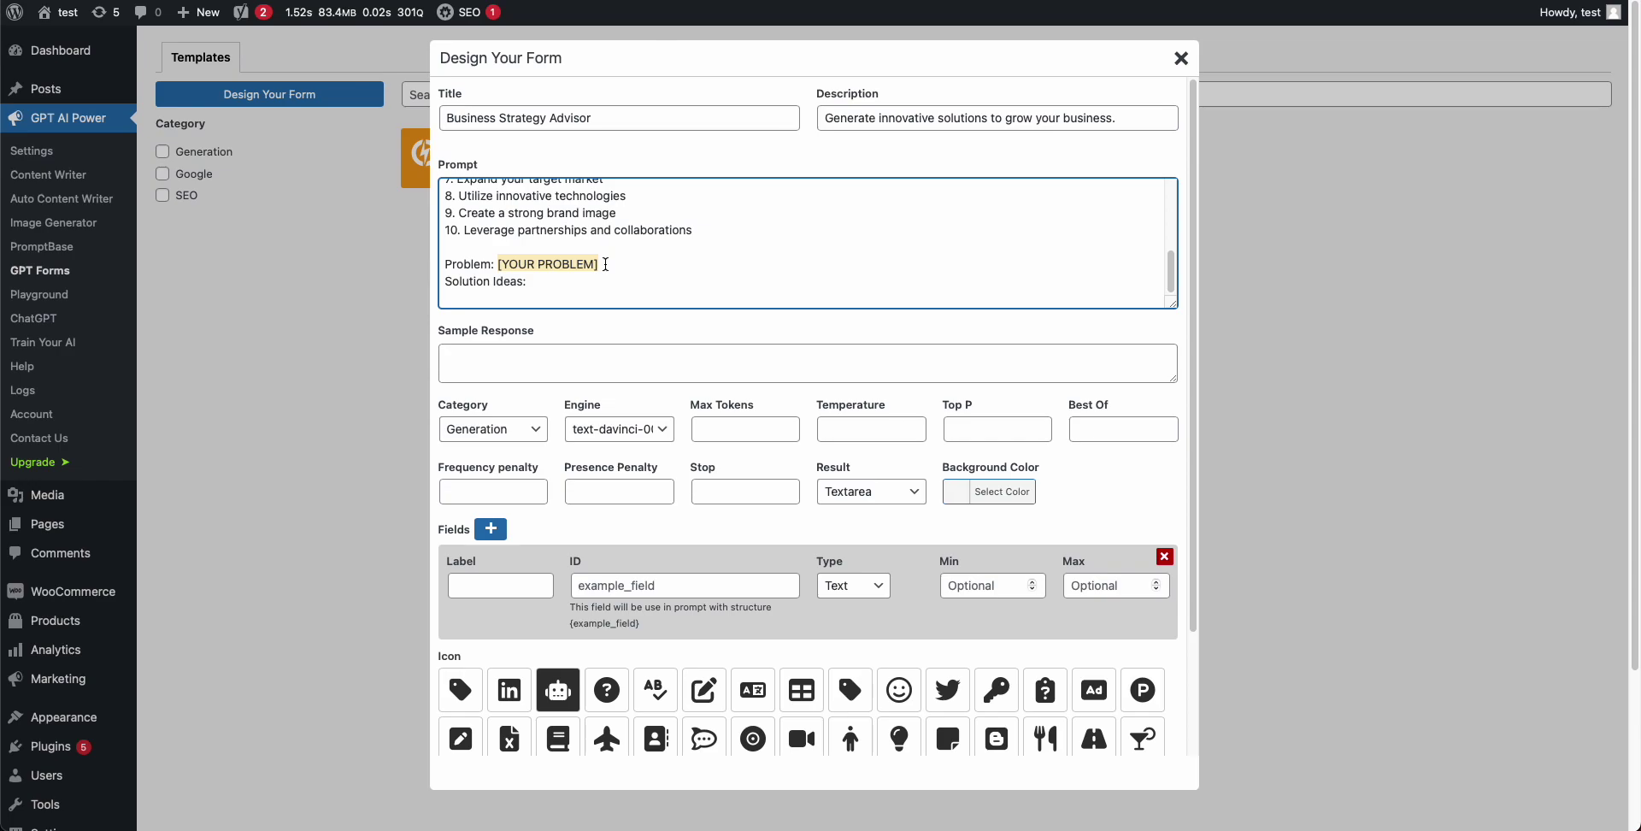
{"action": "key", "text": "BackSpace"}
- Label the field Problem and give it the ID problem_field
{"action": "left_click", "coordinate": [501, 586]}
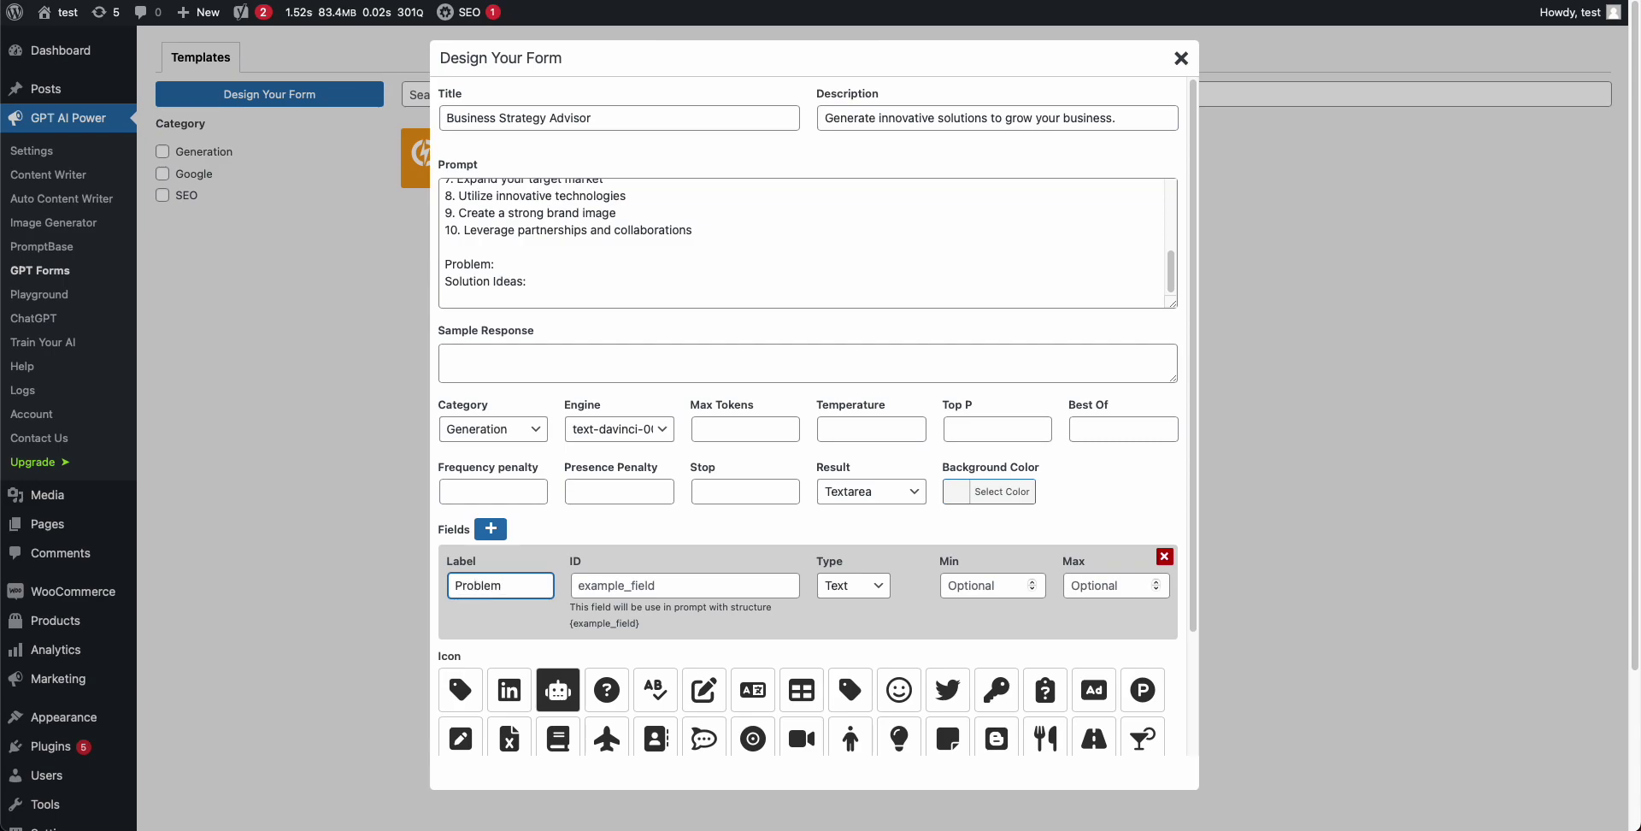
{"action": "left_click", "coordinate": [650, 589]}
{"action": "type", "text": "p"}
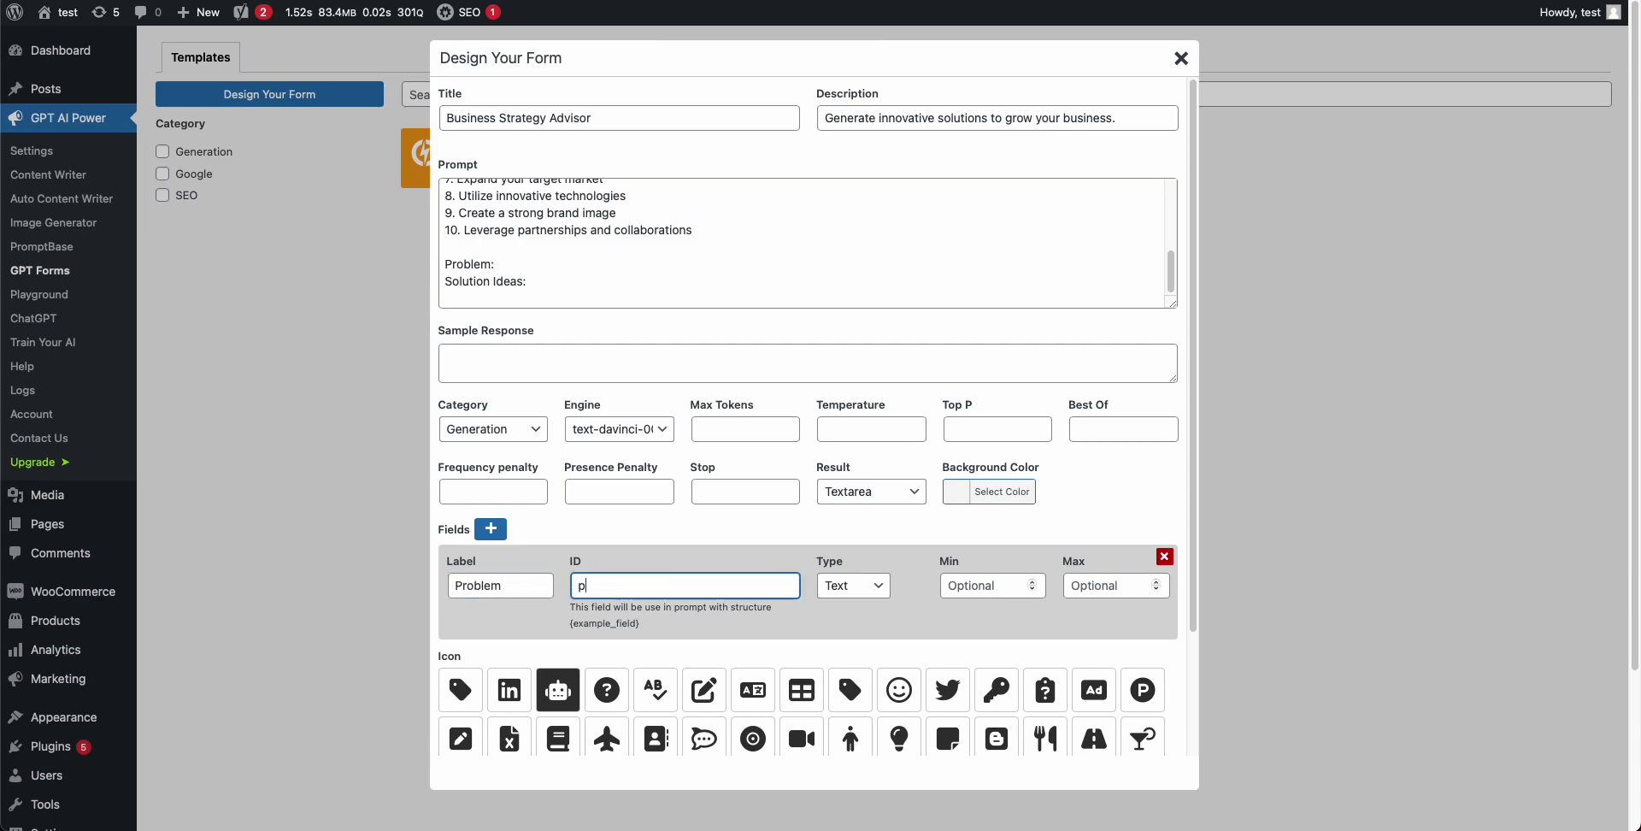
{"action": "type", "text": "roblem_field"}
{"action": "left_click", "coordinate": [954, 586]}
{"action": "left_click", "coordinate": [1096, 587]}
{"action": "left_click", "coordinate": [1004, 587]}
{"action": "left_click", "coordinate": [1083, 586]}
{"action": "left_click", "coordinate": [994, 586]}
{"action": "left_click", "coordinate": [1098, 587]}
{"action": "left_click", "coordinate": [974, 587]}
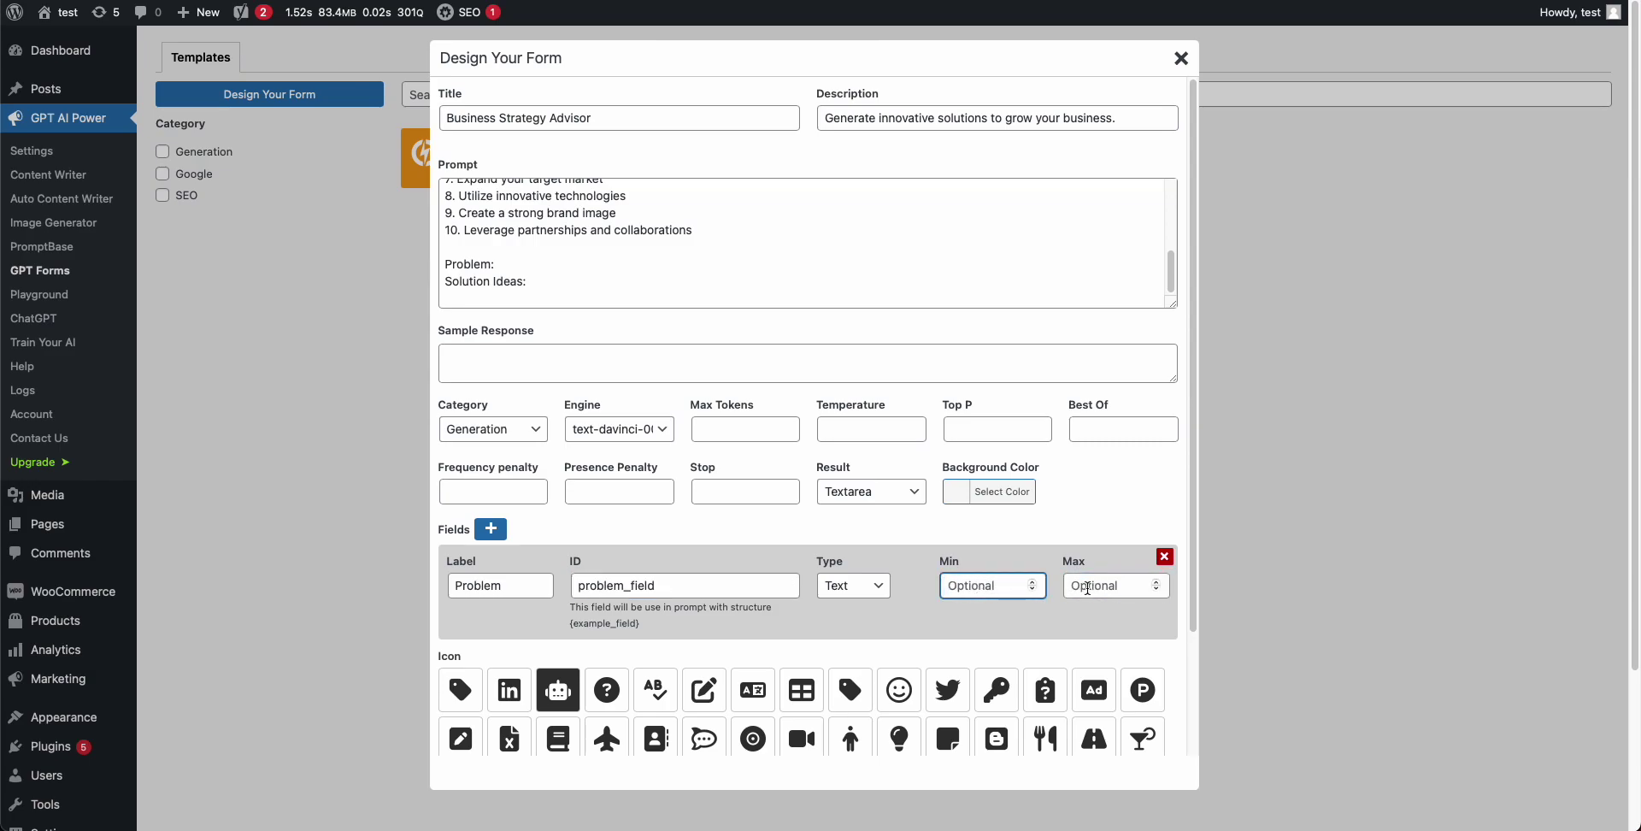
{"action": "left_click_drag", "start_coordinate": [721, 584], "coordinate": [555, 585]}
{"action": "key", "text": "super+c"}
- Insert {problem_field} after 'Problem:' in the prompt
{"action": "left_click", "coordinate": [523, 264]}
{"action": "type", "text": "{\\"}
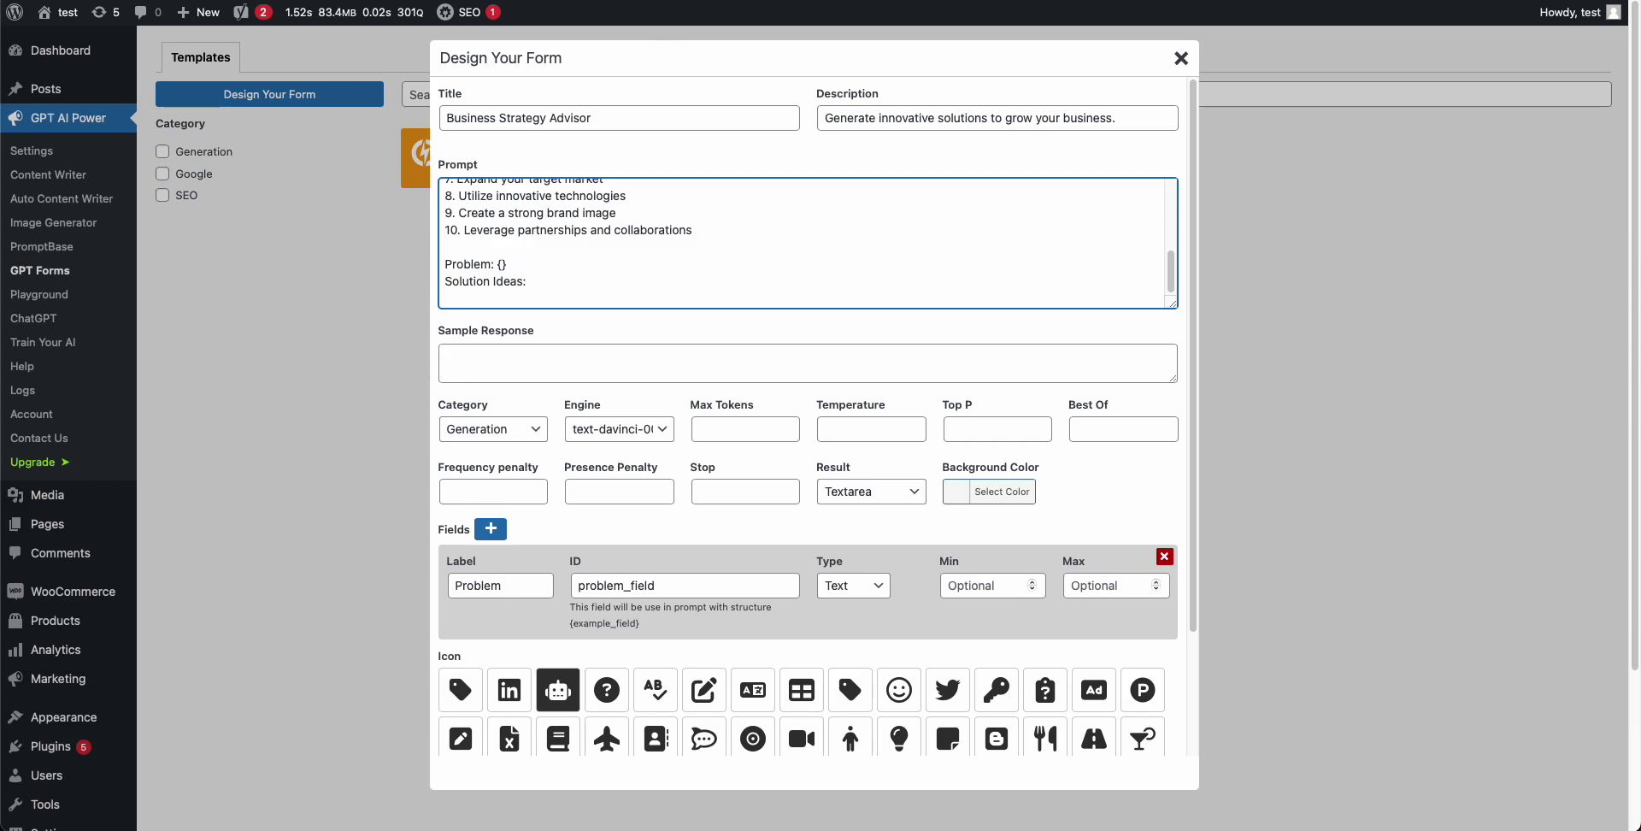
{"action": "key", "text": "Down"}
{"action": "left_click", "coordinate": [501, 263]}
{"action": "key", "text": "super+v"}
{"action": "left_click_drag", "start_coordinate": [502, 264], "coordinate": [576, 262]}
{"action": "left_click_drag", "start_coordinate": [659, 577], "coordinate": [590, 585]}
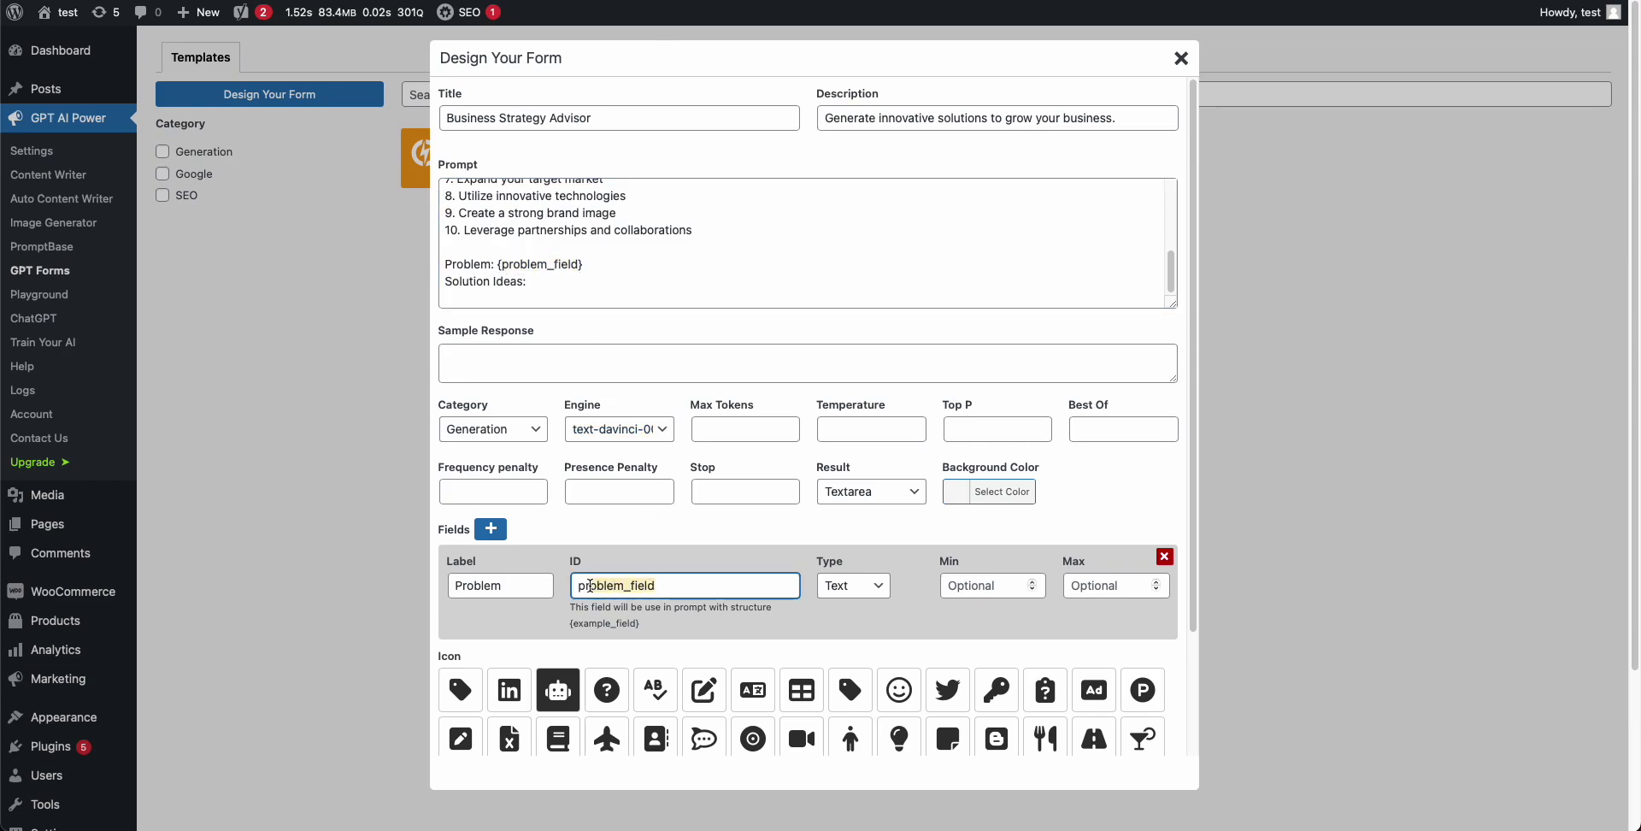
{"action": "left_click_drag", "start_coordinate": [601, 262], "coordinate": [547, 263]}
{"action": "left_click", "coordinate": [615, 260]}
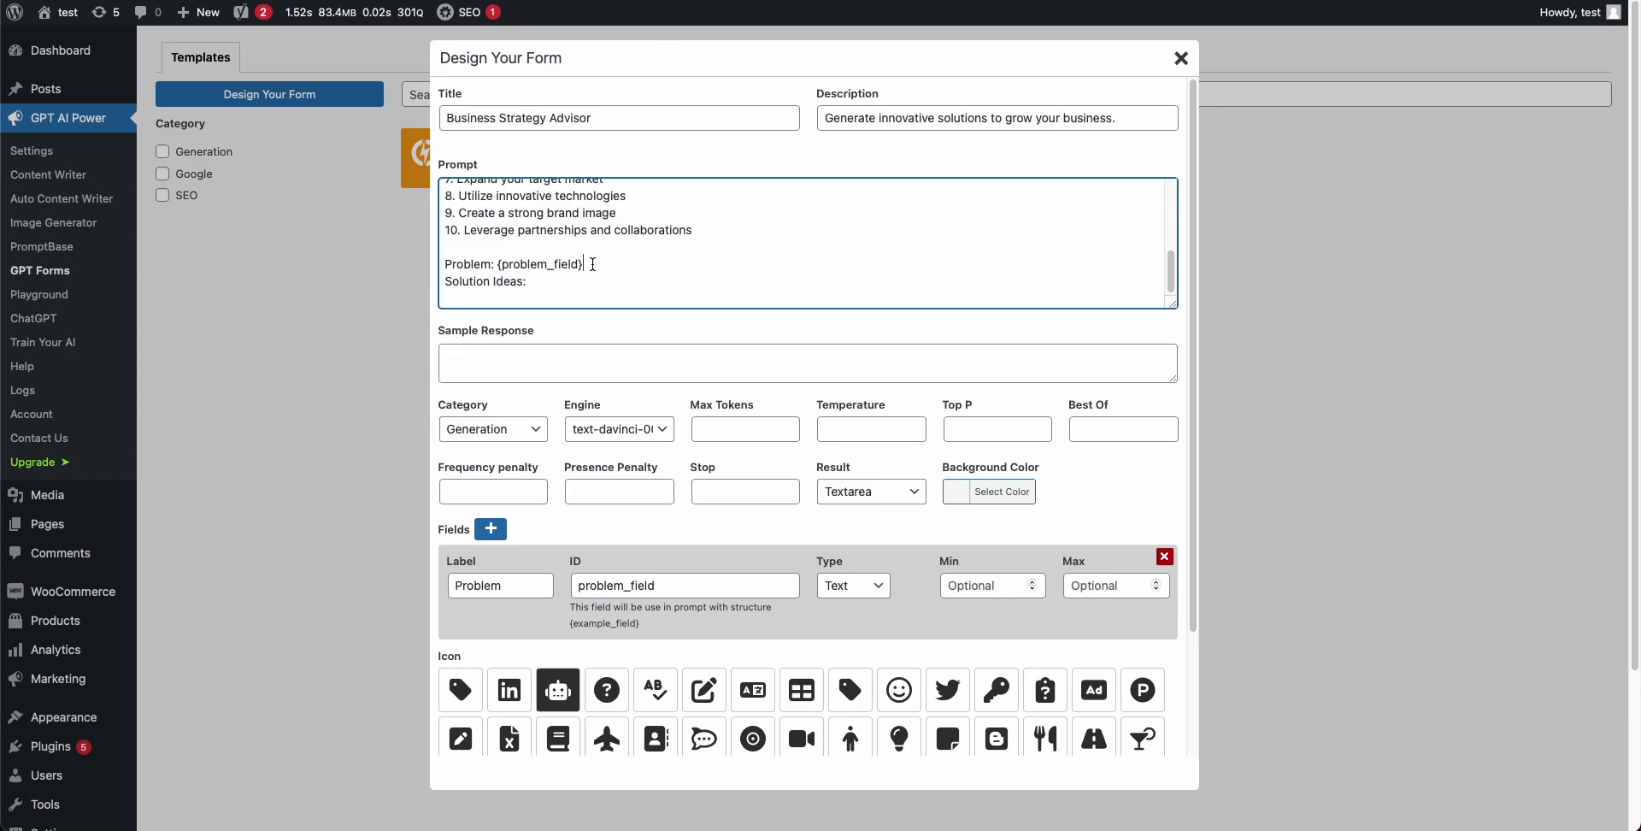
{"action": "left_click_drag", "start_coordinate": [582, 265], "coordinate": [503, 268]}
{"action": "left_click", "coordinate": [650, 240]}
- Add a second field set to Select, then remove it again
{"action": "scroll", "coordinate": [834, 525], "scroll_direction": "down", "scroll_amount": 1}
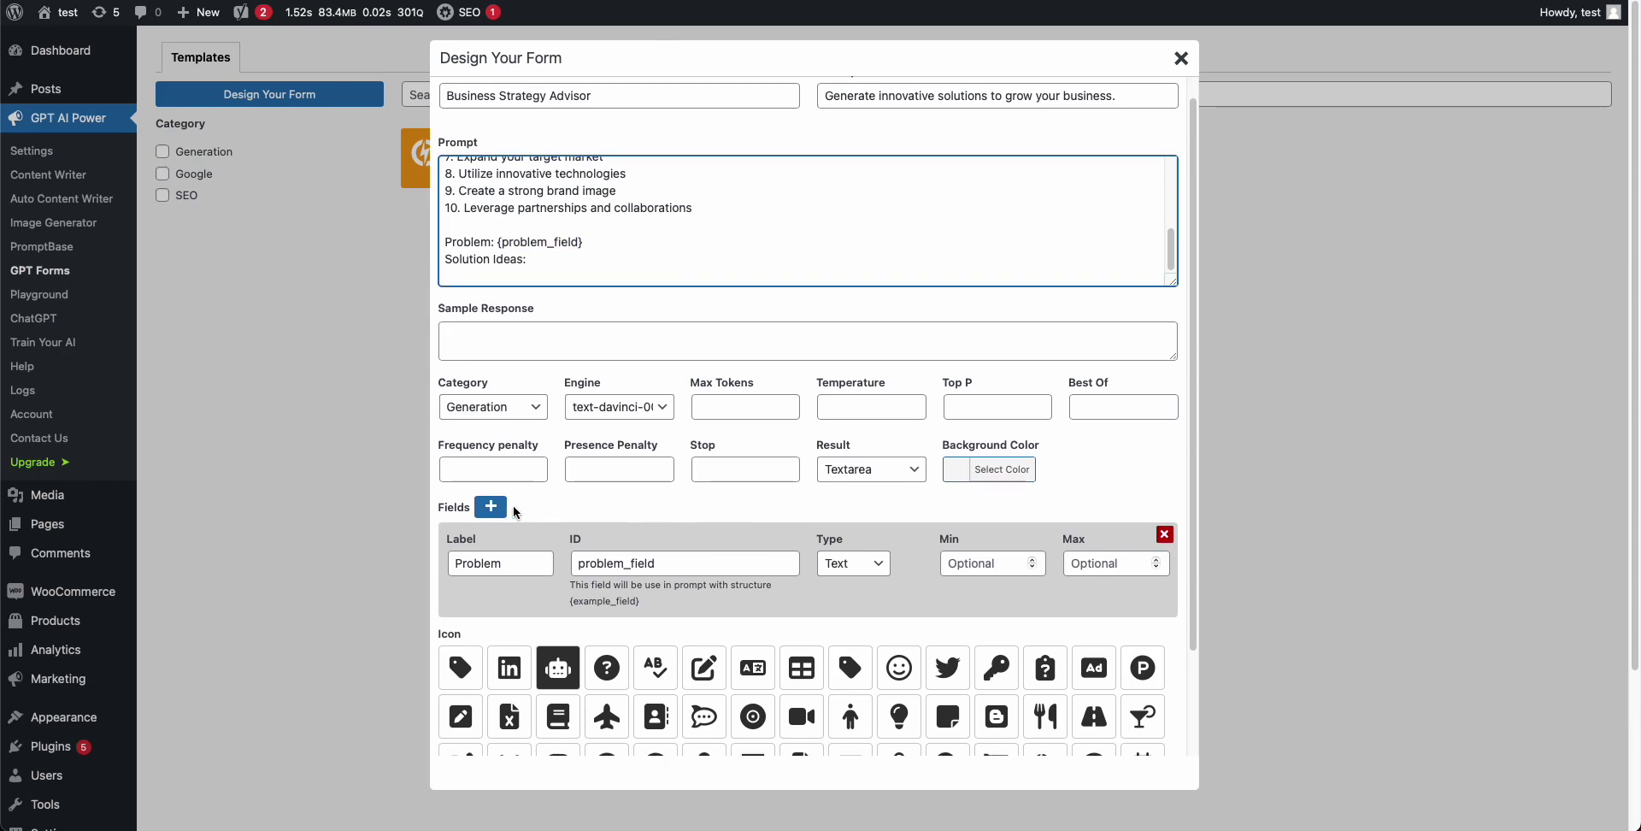
{"action": "left_click", "coordinate": [492, 506]}
{"action": "scroll", "coordinate": [623, 630], "scroll_direction": "down", "scroll_amount": 2}
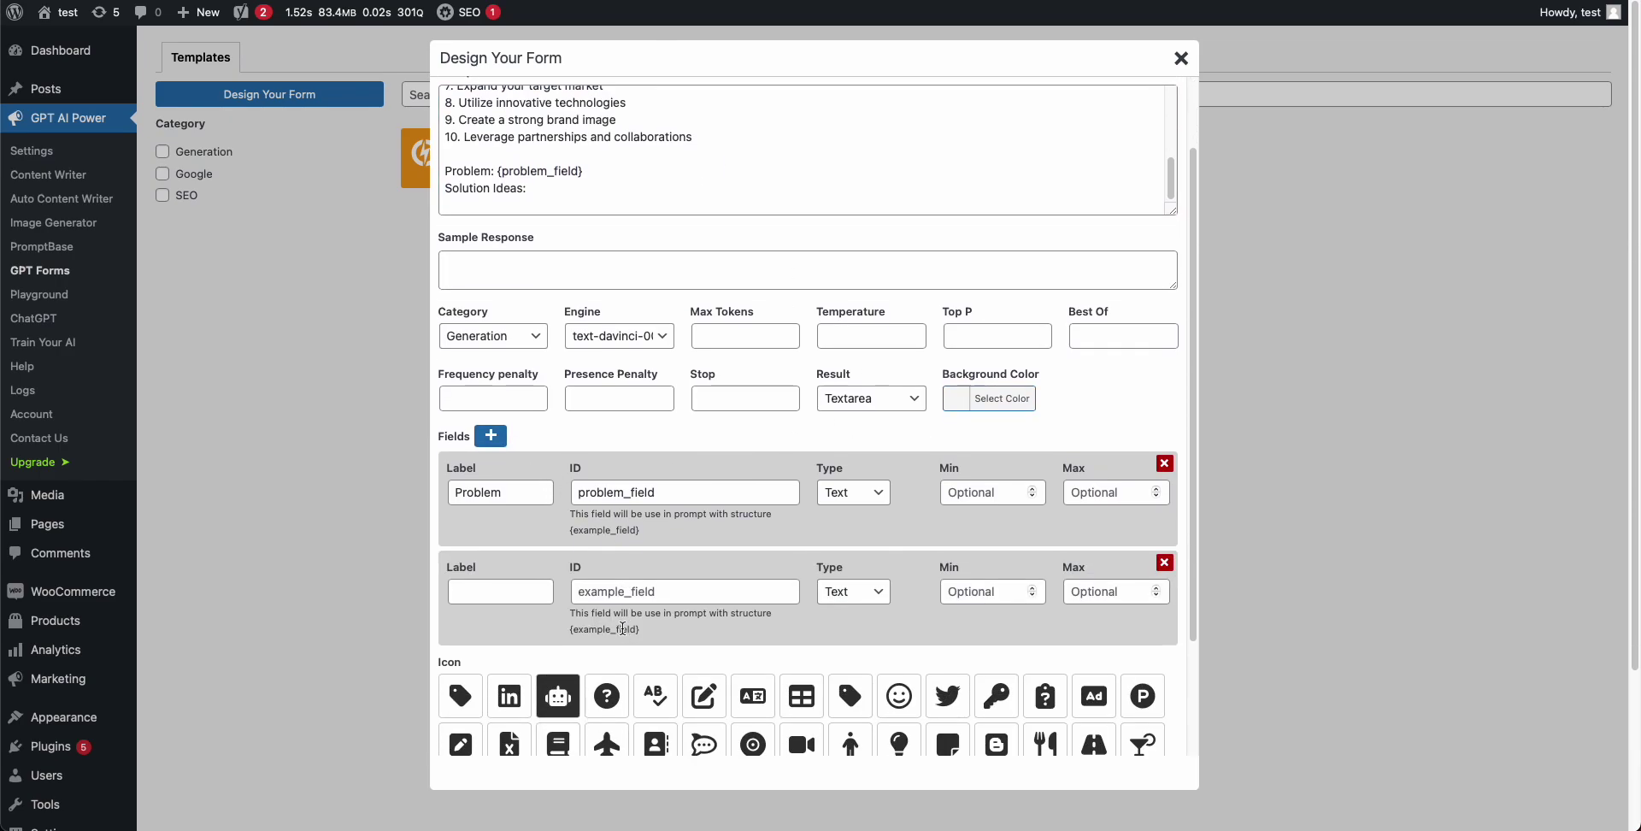
{"action": "left_click", "coordinate": [842, 590]}
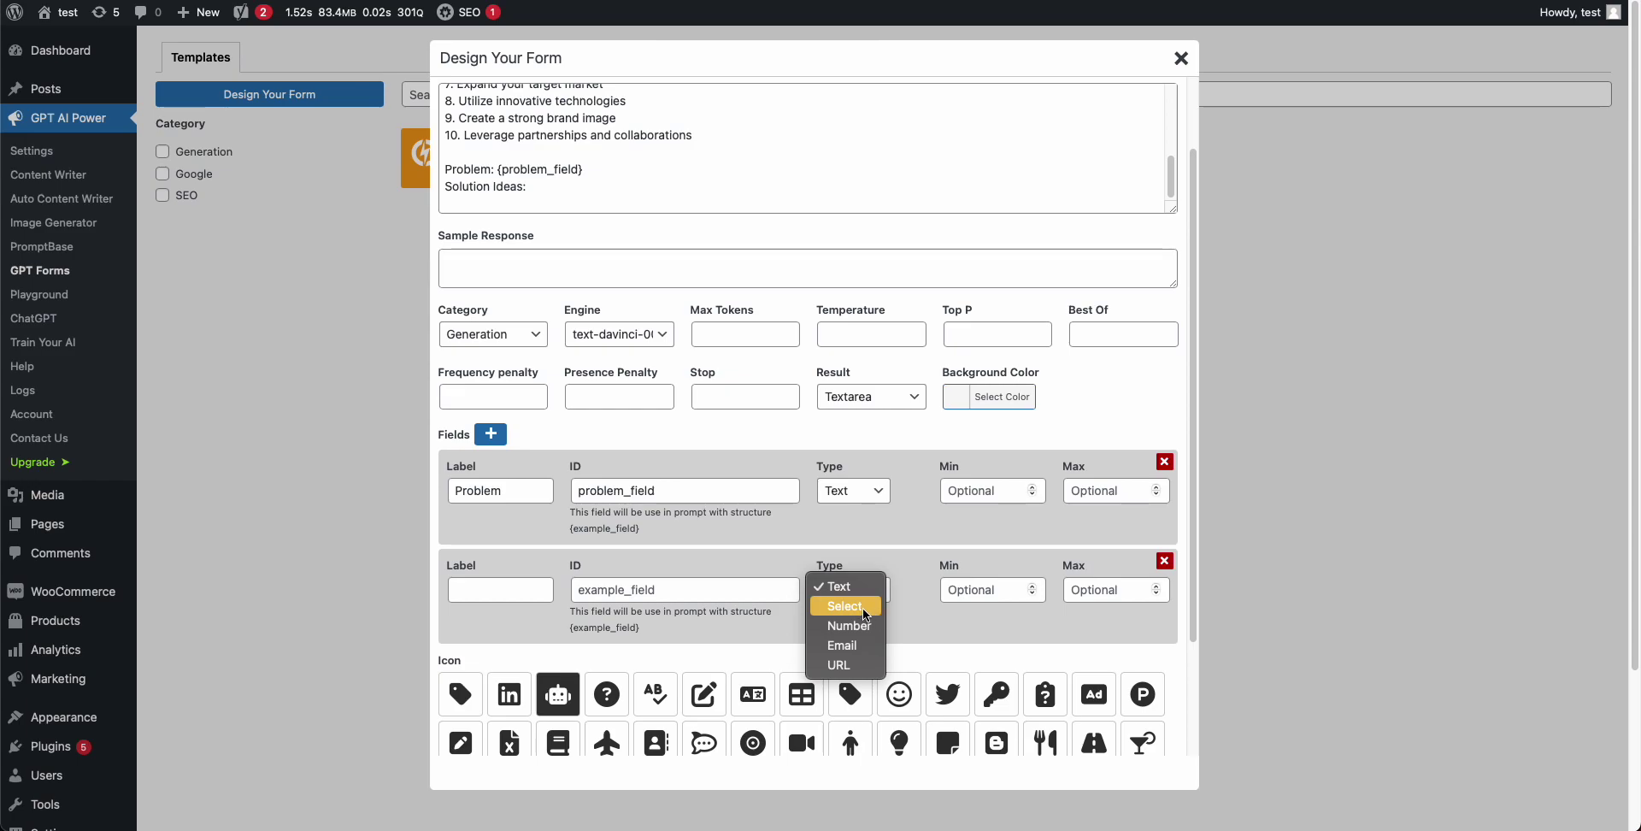
{"action": "left_click", "coordinate": [864, 608]}
{"action": "scroll", "coordinate": [836, 617], "scroll_direction": "down", "scroll_amount": 1}
{"action": "left_click", "coordinate": [836, 617]}
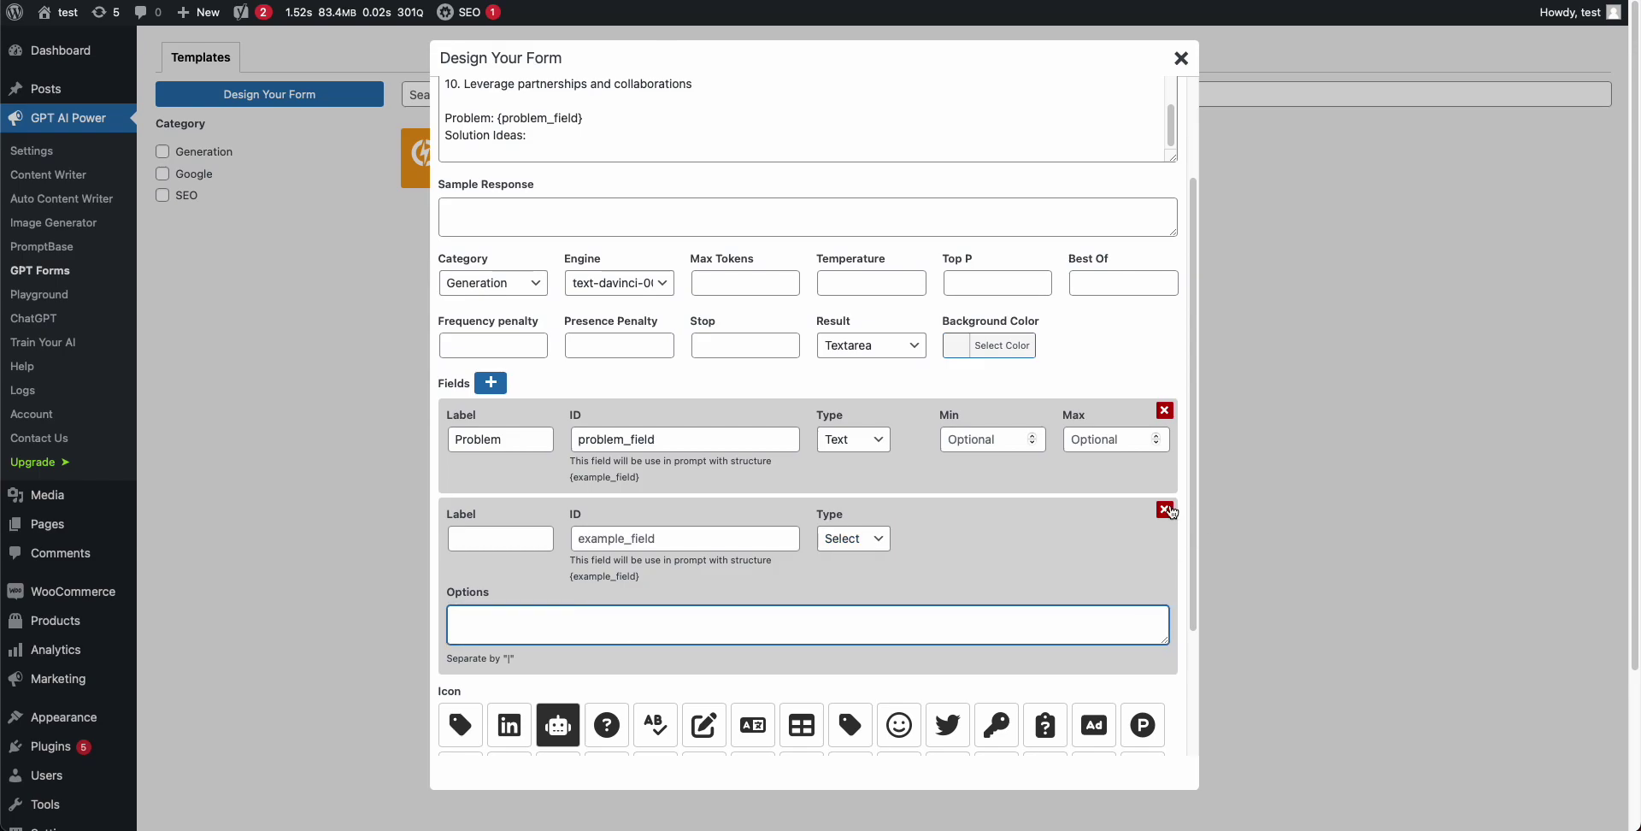
{"action": "left_click", "coordinate": [1168, 510]}
{"action": "scroll", "coordinate": [836, 356], "scroll_direction": "up", "scroll_amount": 3}
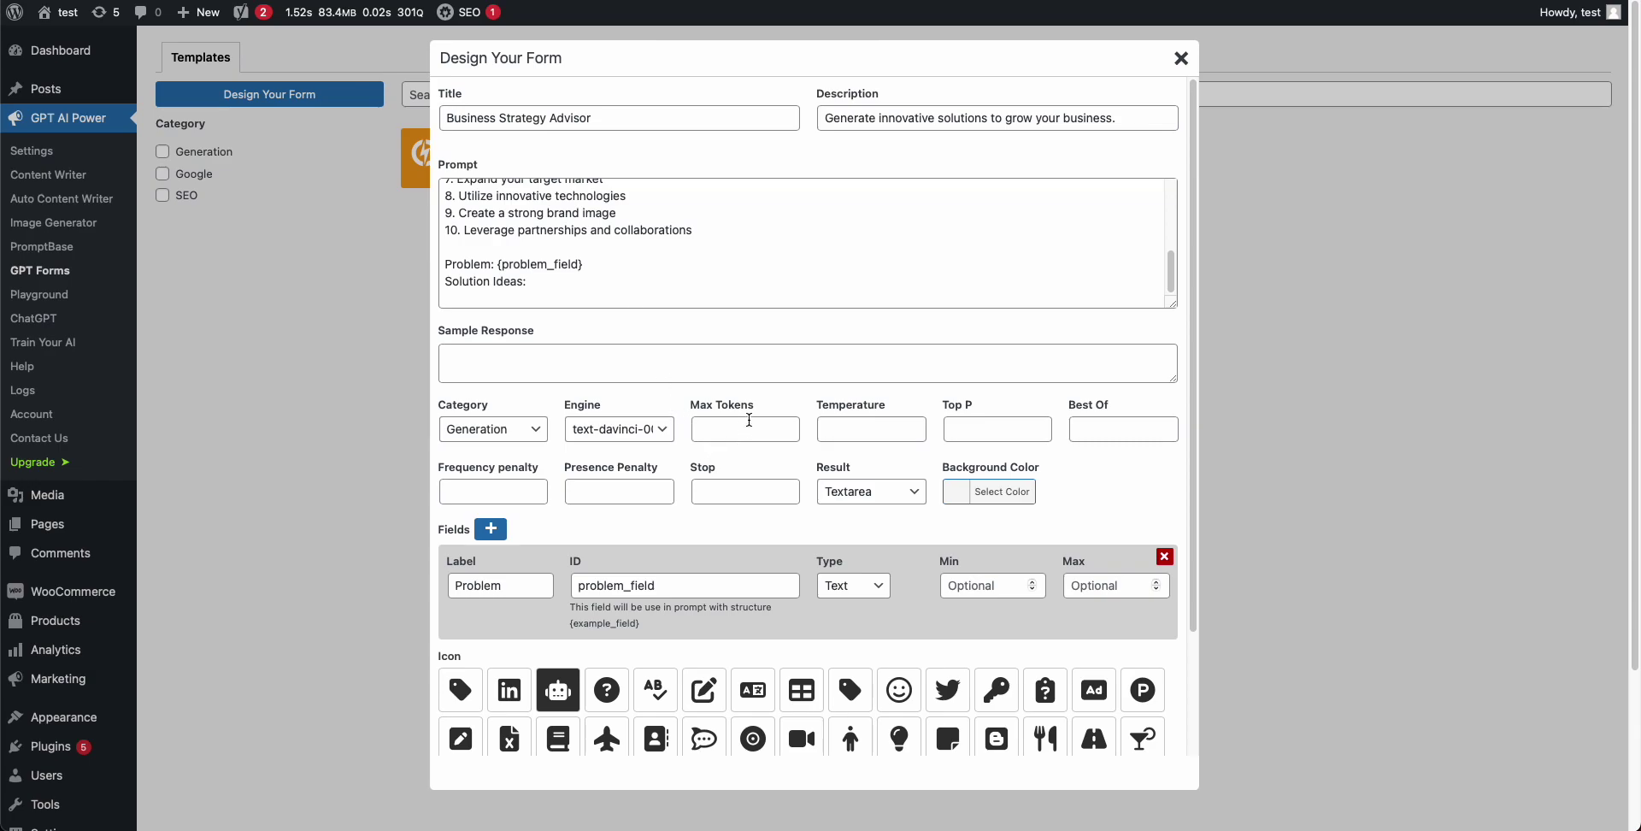
{"action": "scroll", "coordinate": [706, 445], "scroll_direction": "down", "scroll_amount": 3}
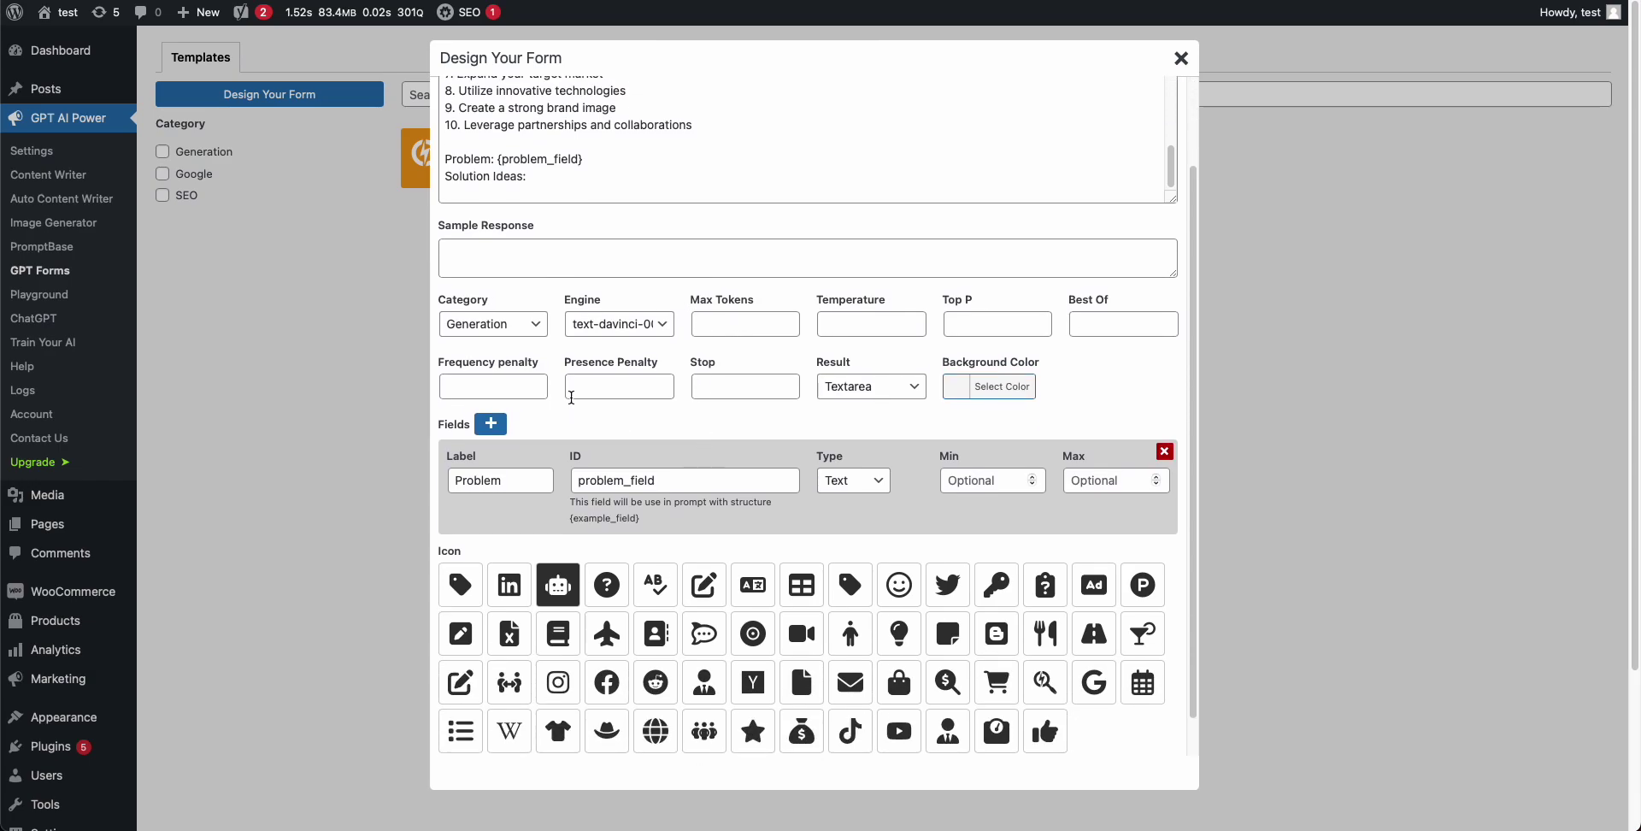
{"action": "scroll", "coordinate": [872, 383], "scroll_direction": "down", "scroll_amount": 1}
- Set the form background to yellow, pick the tag icon, and save the template
{"action": "left_click", "coordinate": [975, 356]}
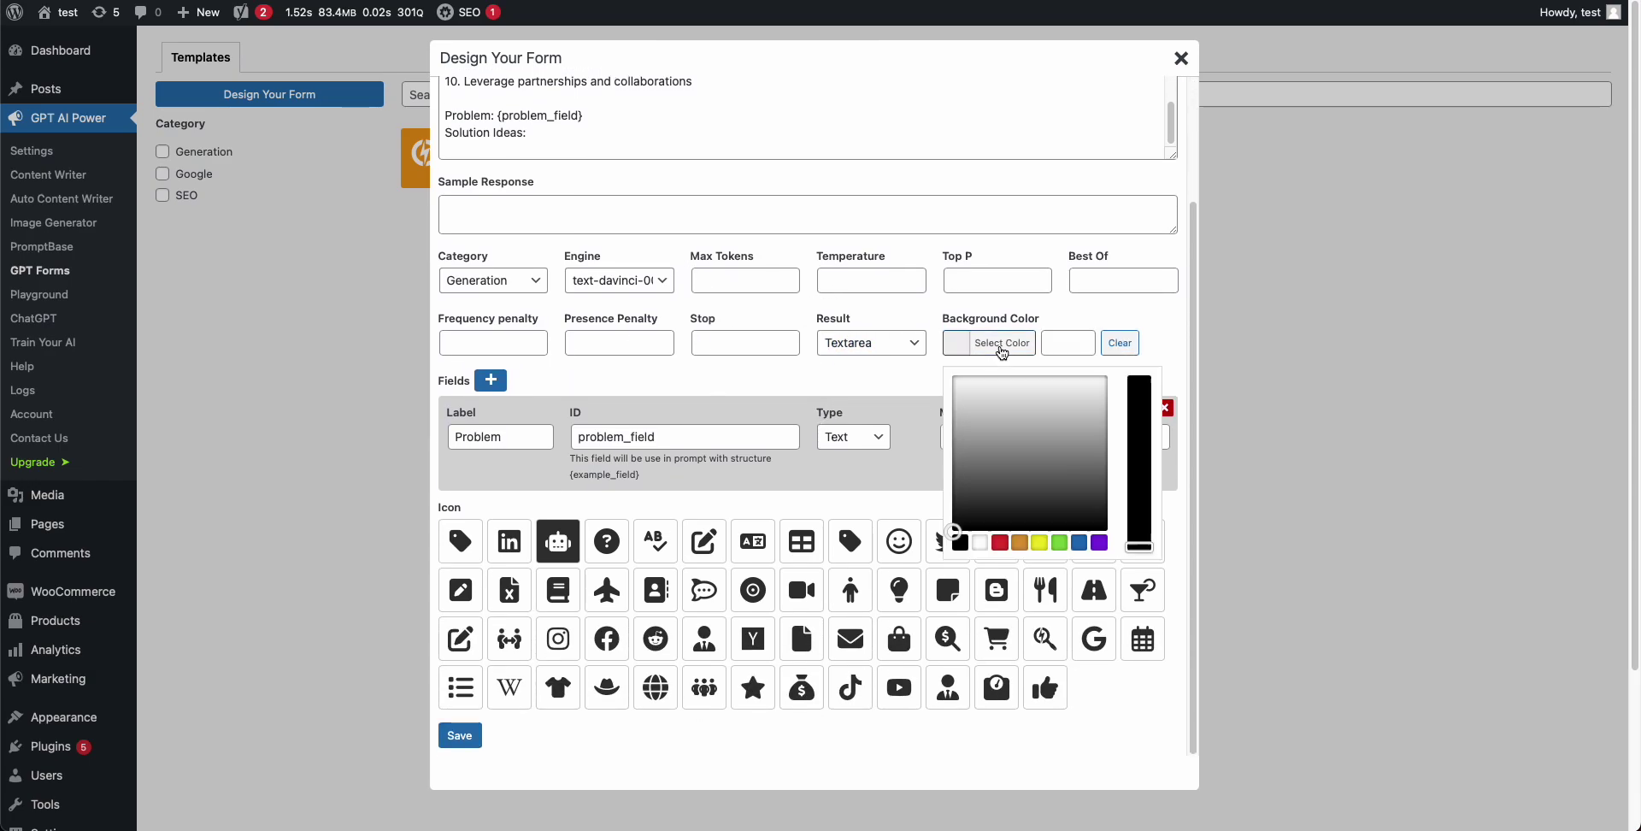
{"action": "left_click", "coordinate": [1040, 543]}
{"action": "left_click", "coordinate": [1176, 322]}
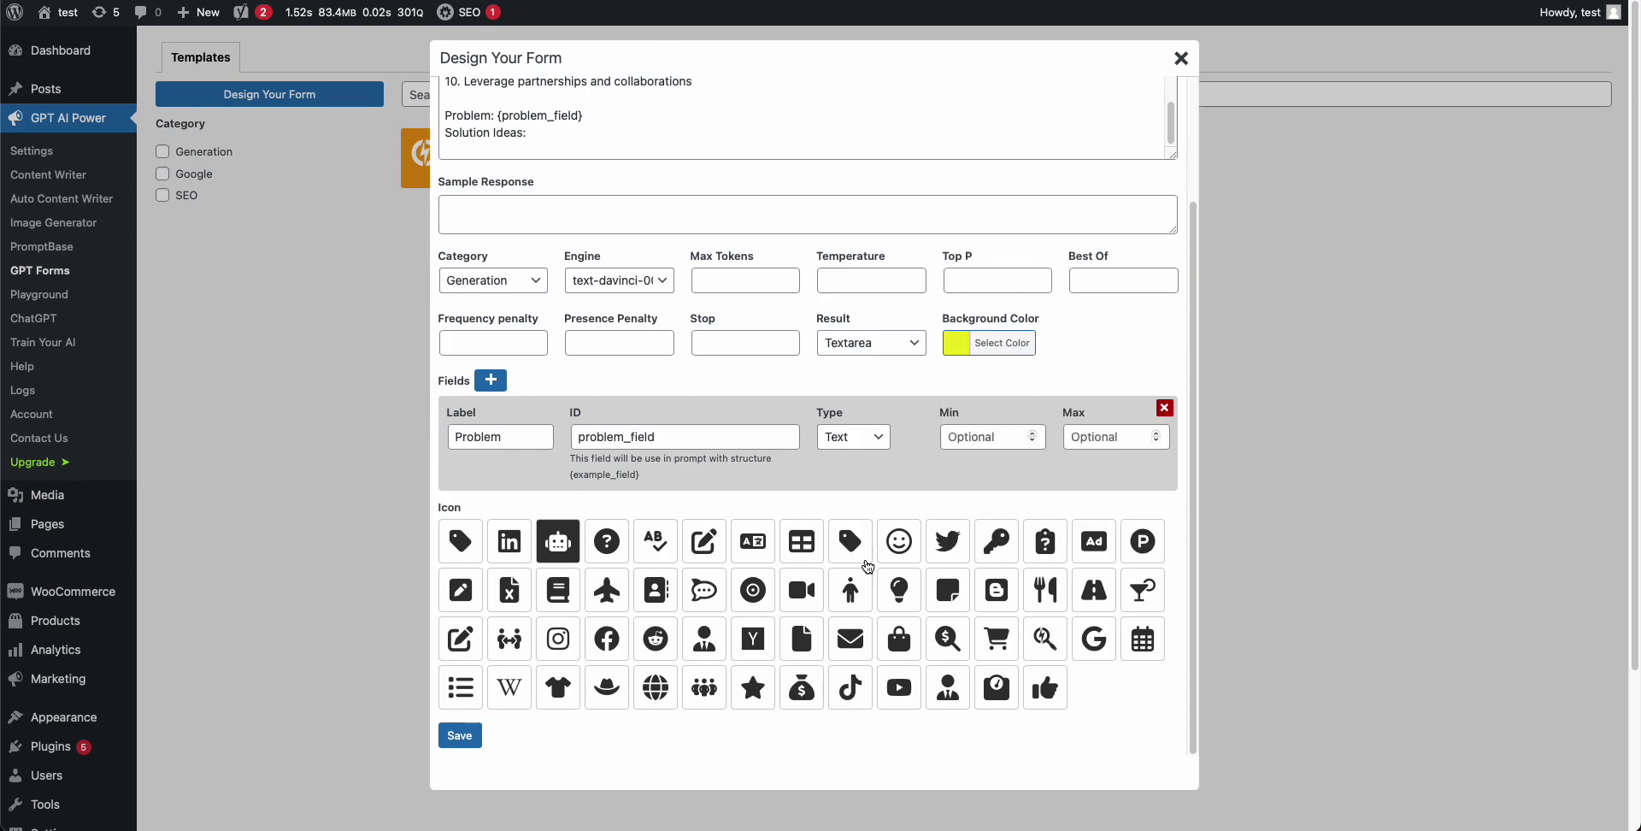
{"action": "left_click", "coordinate": [851, 545]}
{"action": "left_click", "coordinate": [459, 735]}
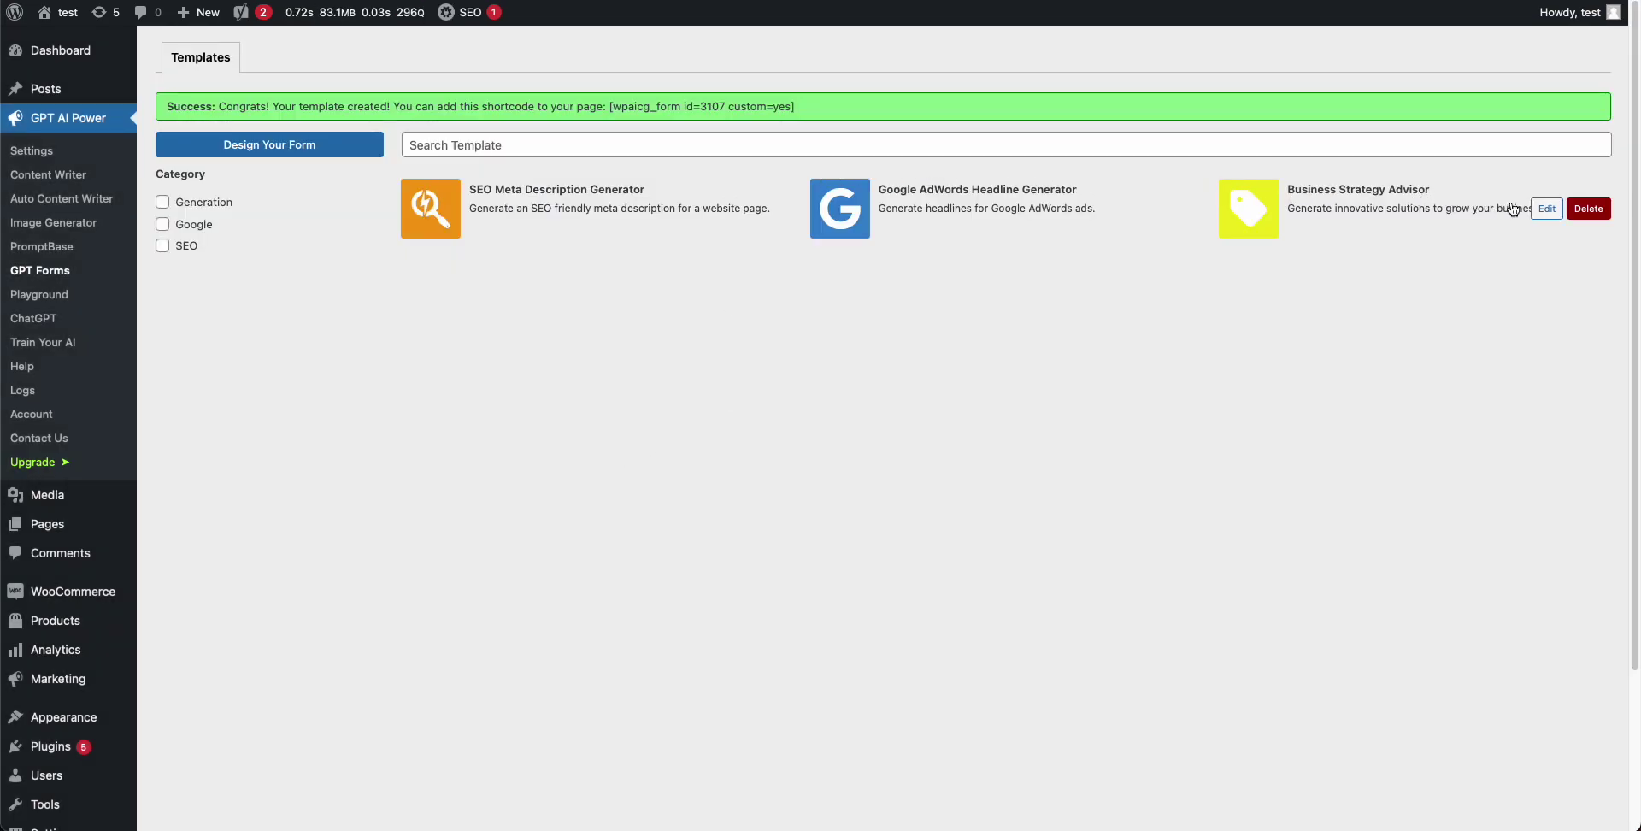
- Copy the Business Strategy Advisor form's embed shortcode from its preview, then visit the public site
{"action": "left_click", "coordinate": [1532, 214]}
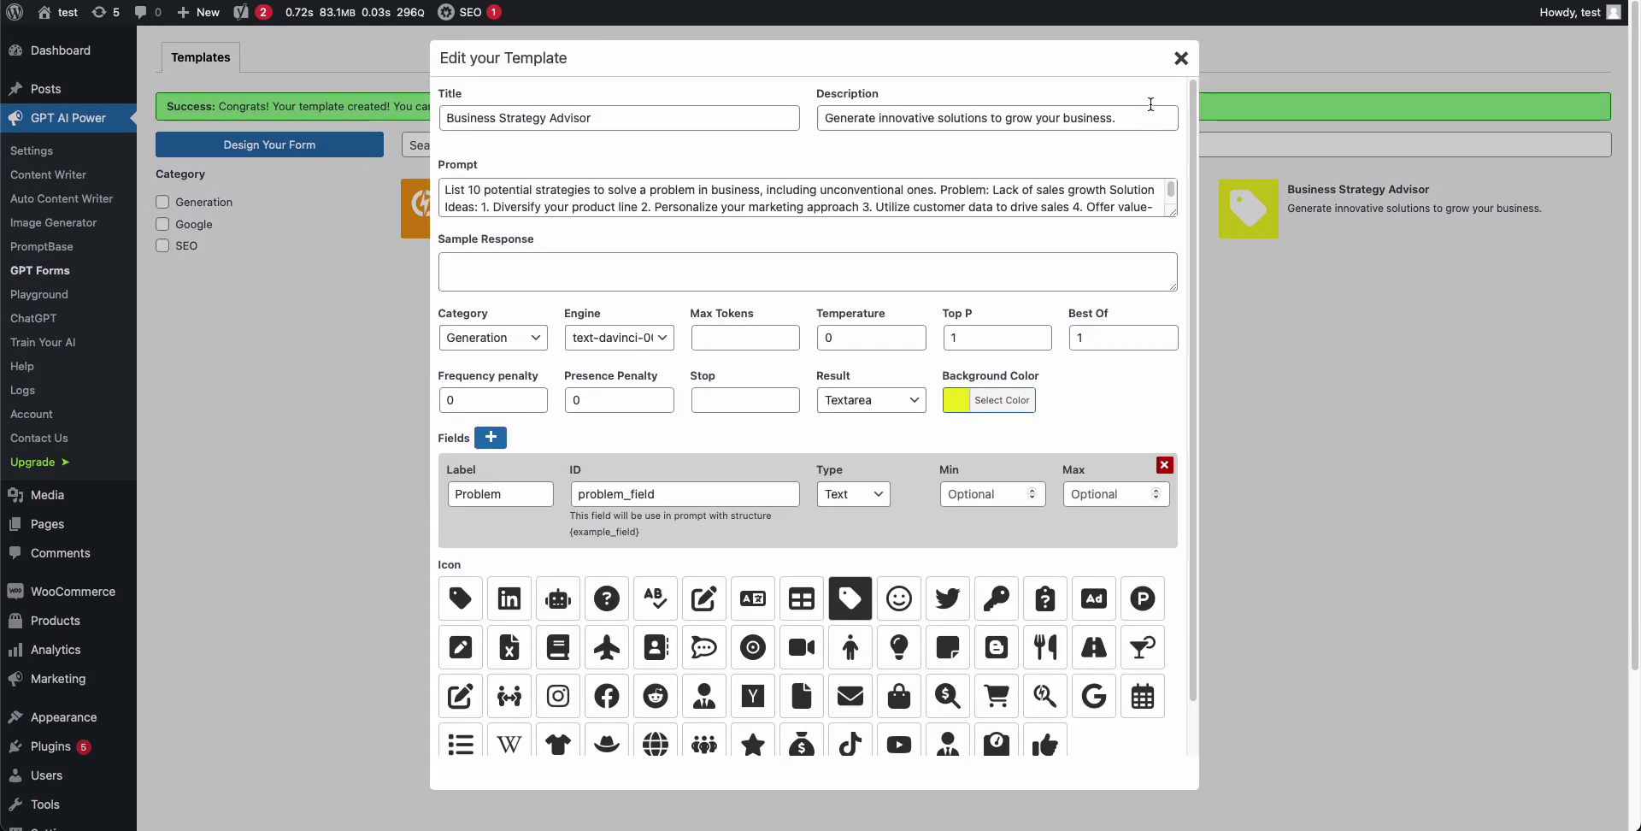
{"action": "left_click", "coordinate": [1181, 58]}
{"action": "left_click", "coordinate": [1508, 208]}
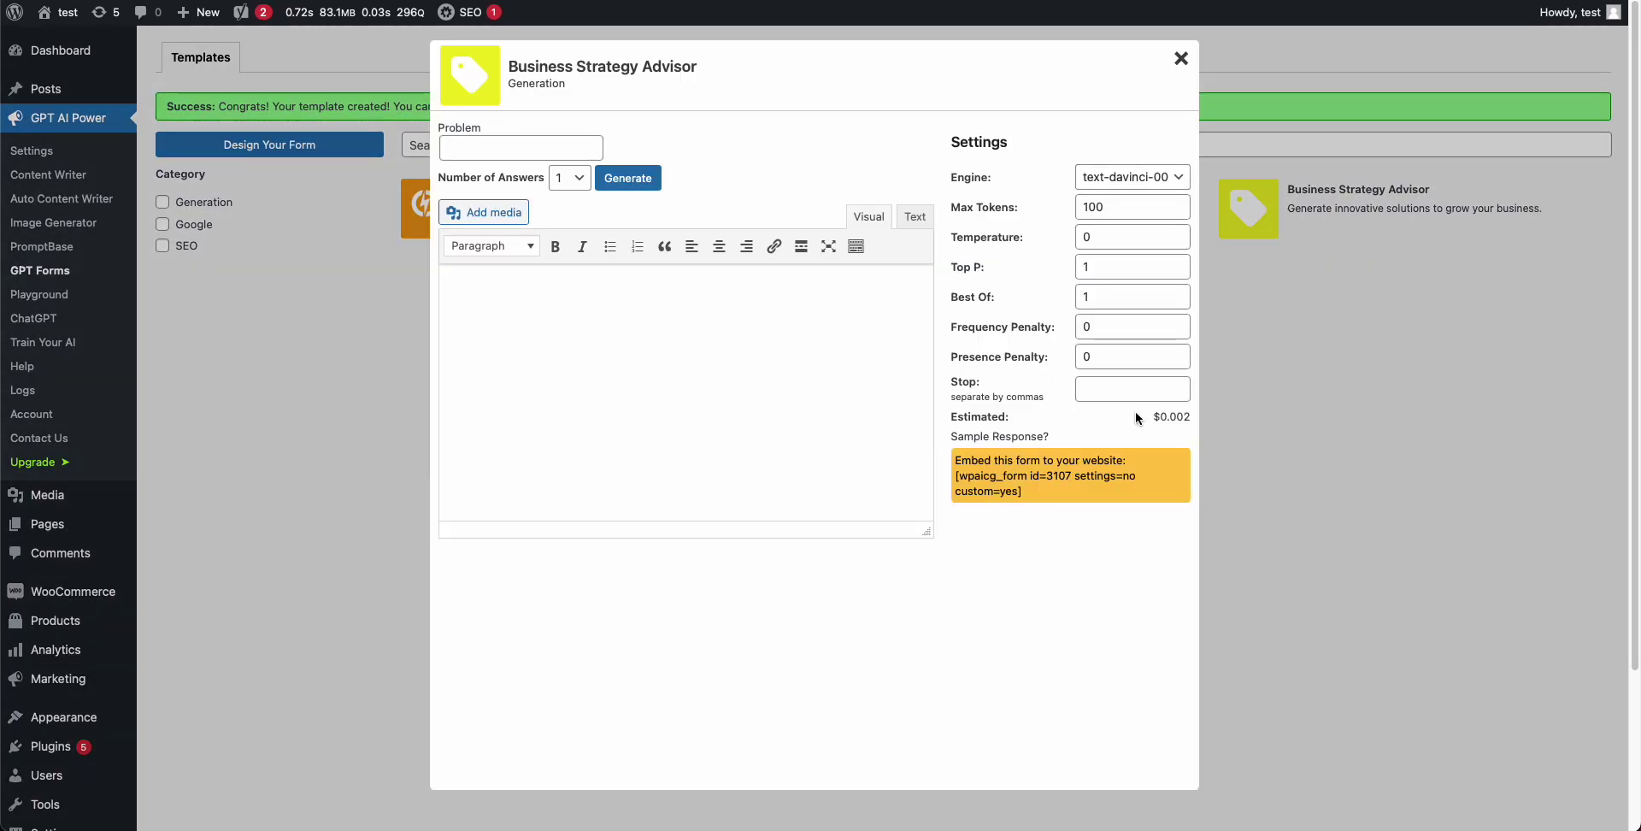
{"action": "left_click", "coordinate": [962, 477]}
{"action": "key", "text": "ctrl+c"}
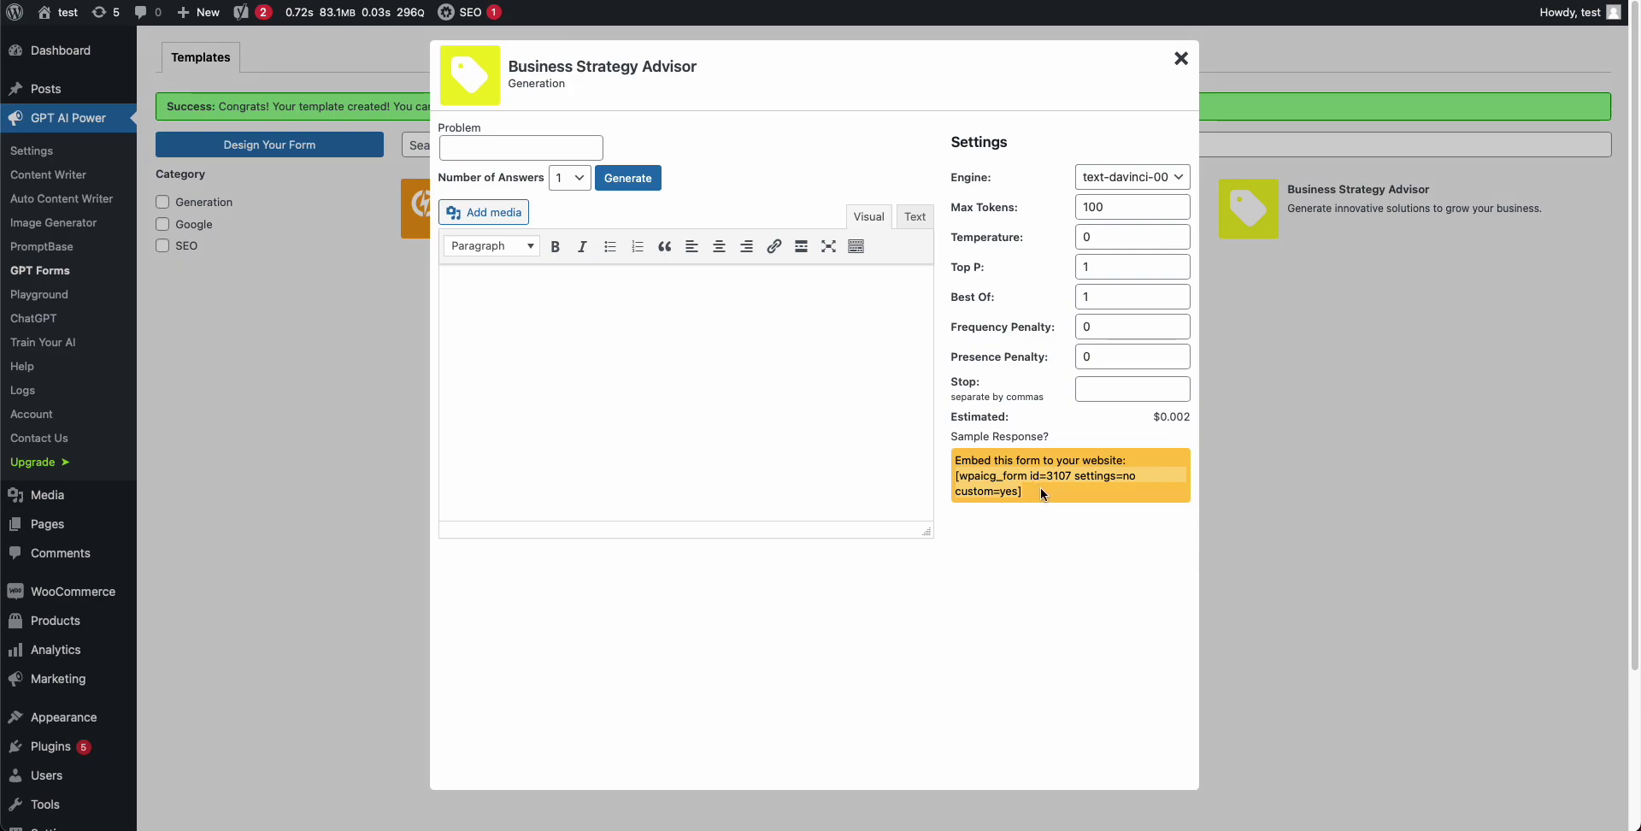
{"action": "left_click", "coordinate": [1182, 58]}
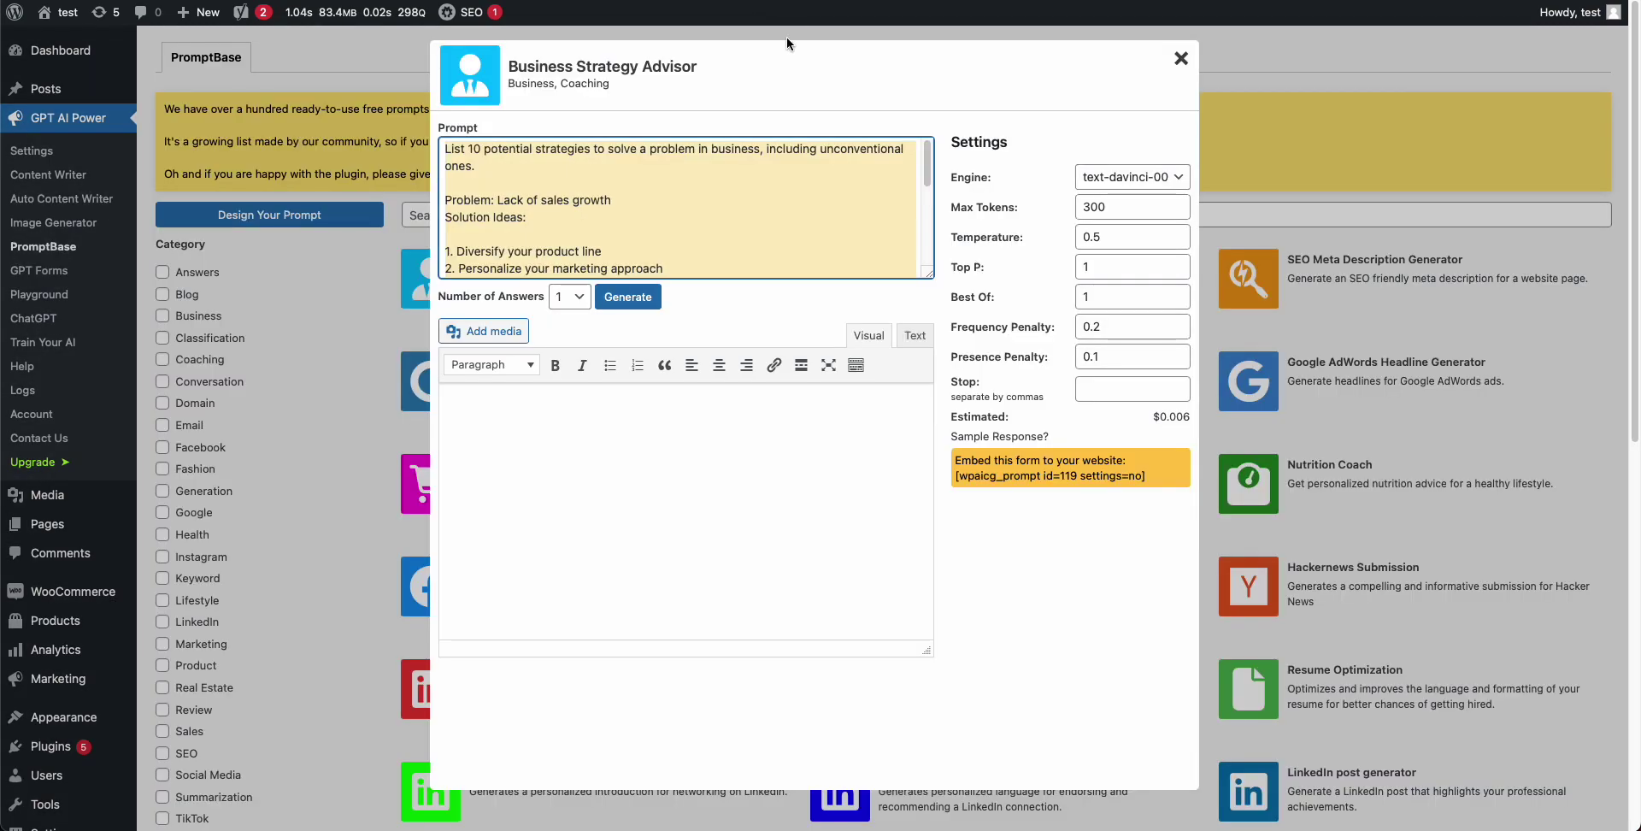
{"action": "left_click", "coordinate": [1179, 59]}
{"action": "mouse_move", "coordinate": [60, 12]}
{"action": "left_click", "coordinate": [67, 47]}
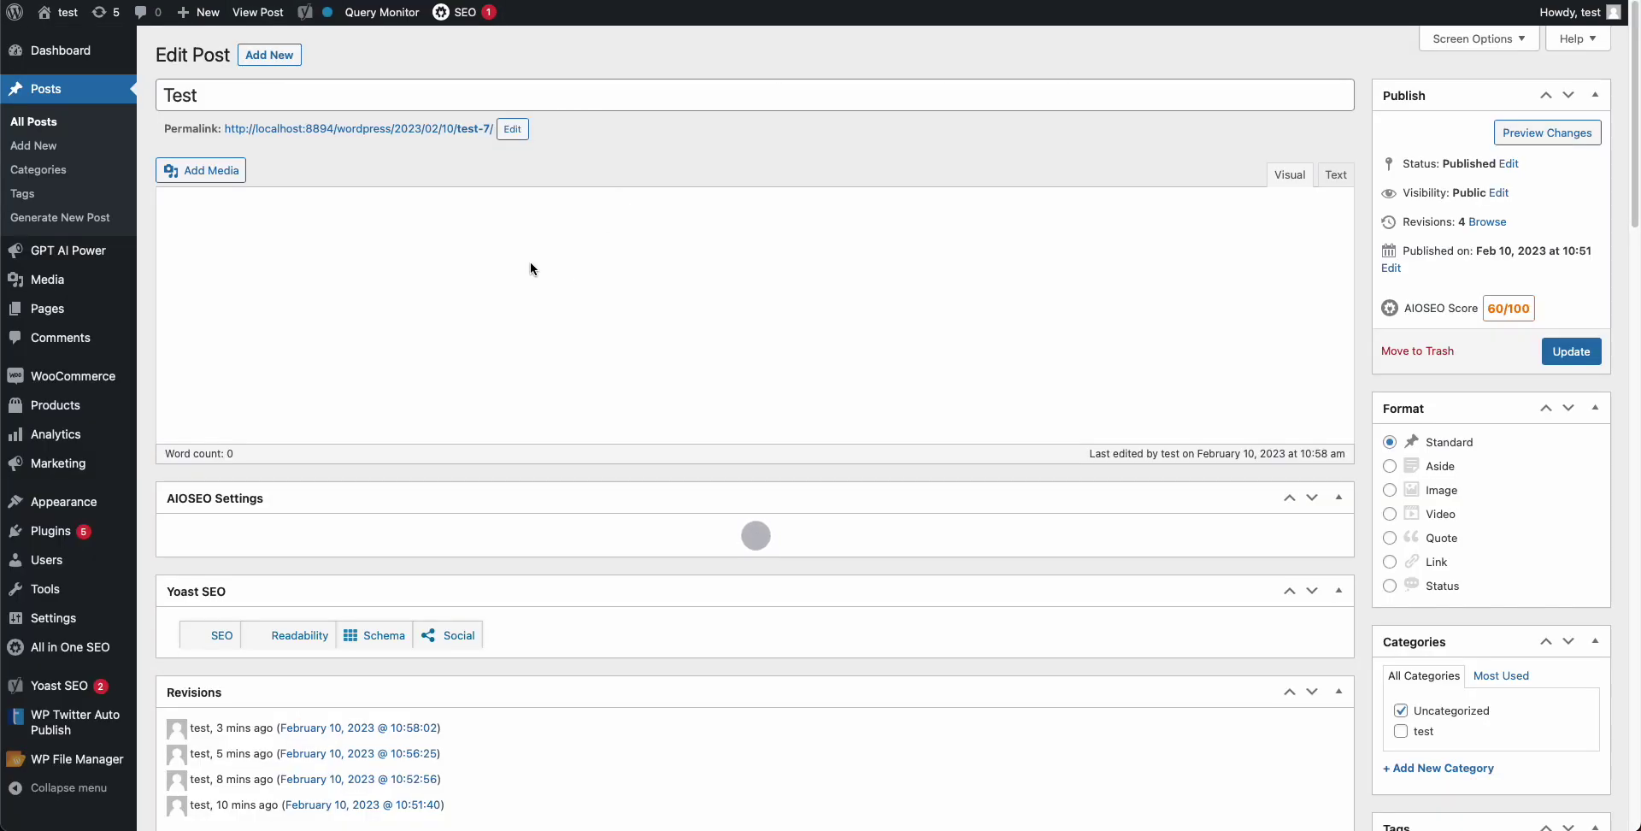
- Replace the Test post's shortcode with [wpaicg_form id=3107 settings=no custom=yes], update, and view it
{"action": "left_click_drag", "start_coordinate": [421, 239], "coordinate": [164, 241]}
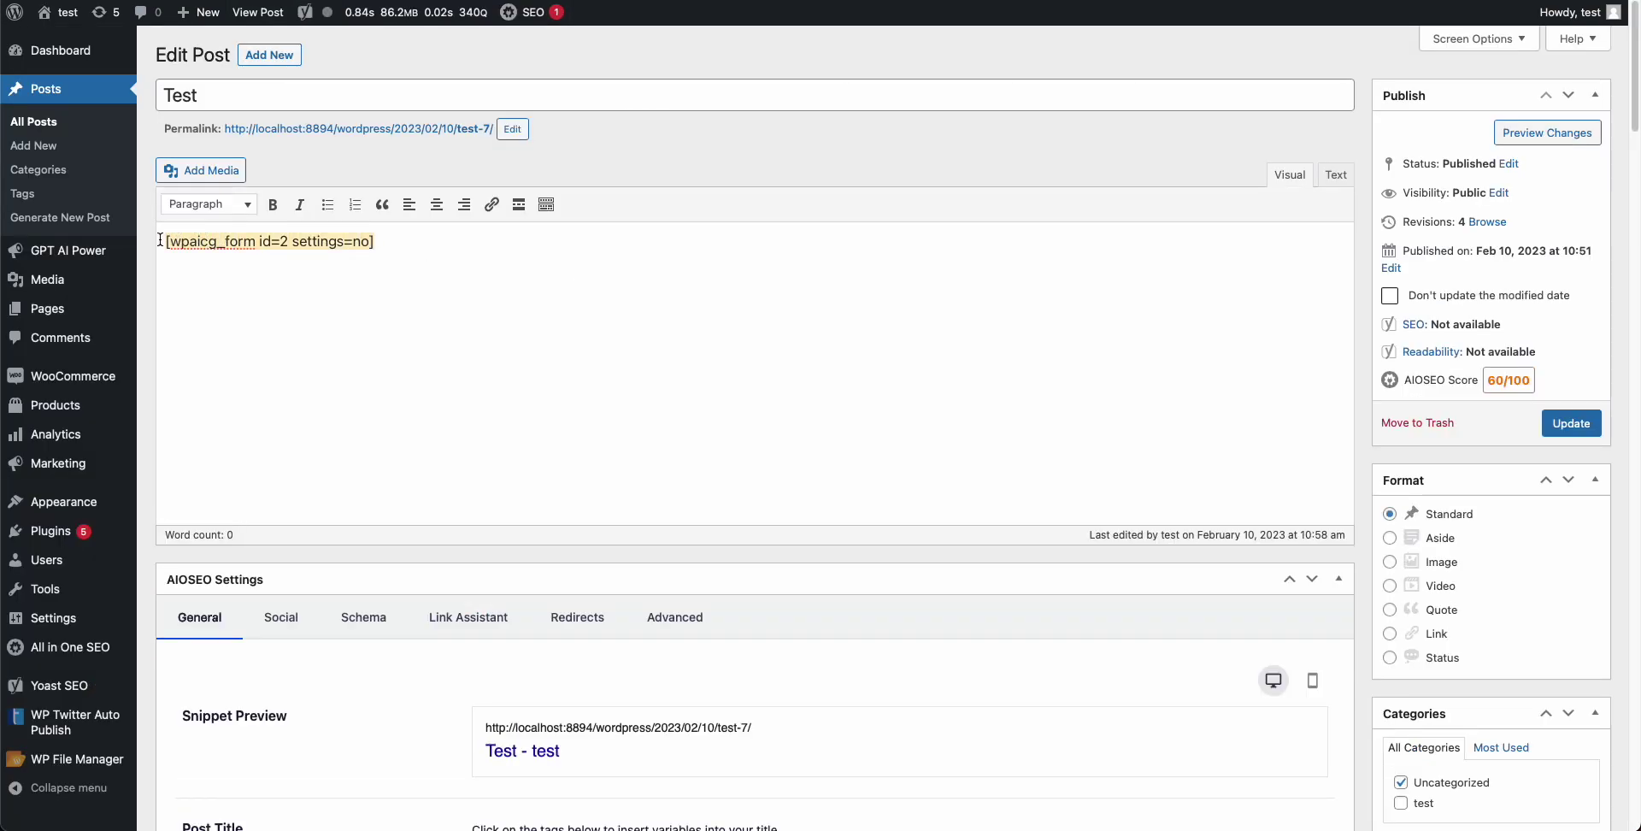
{"action": "key", "text": "ctrl+v"}
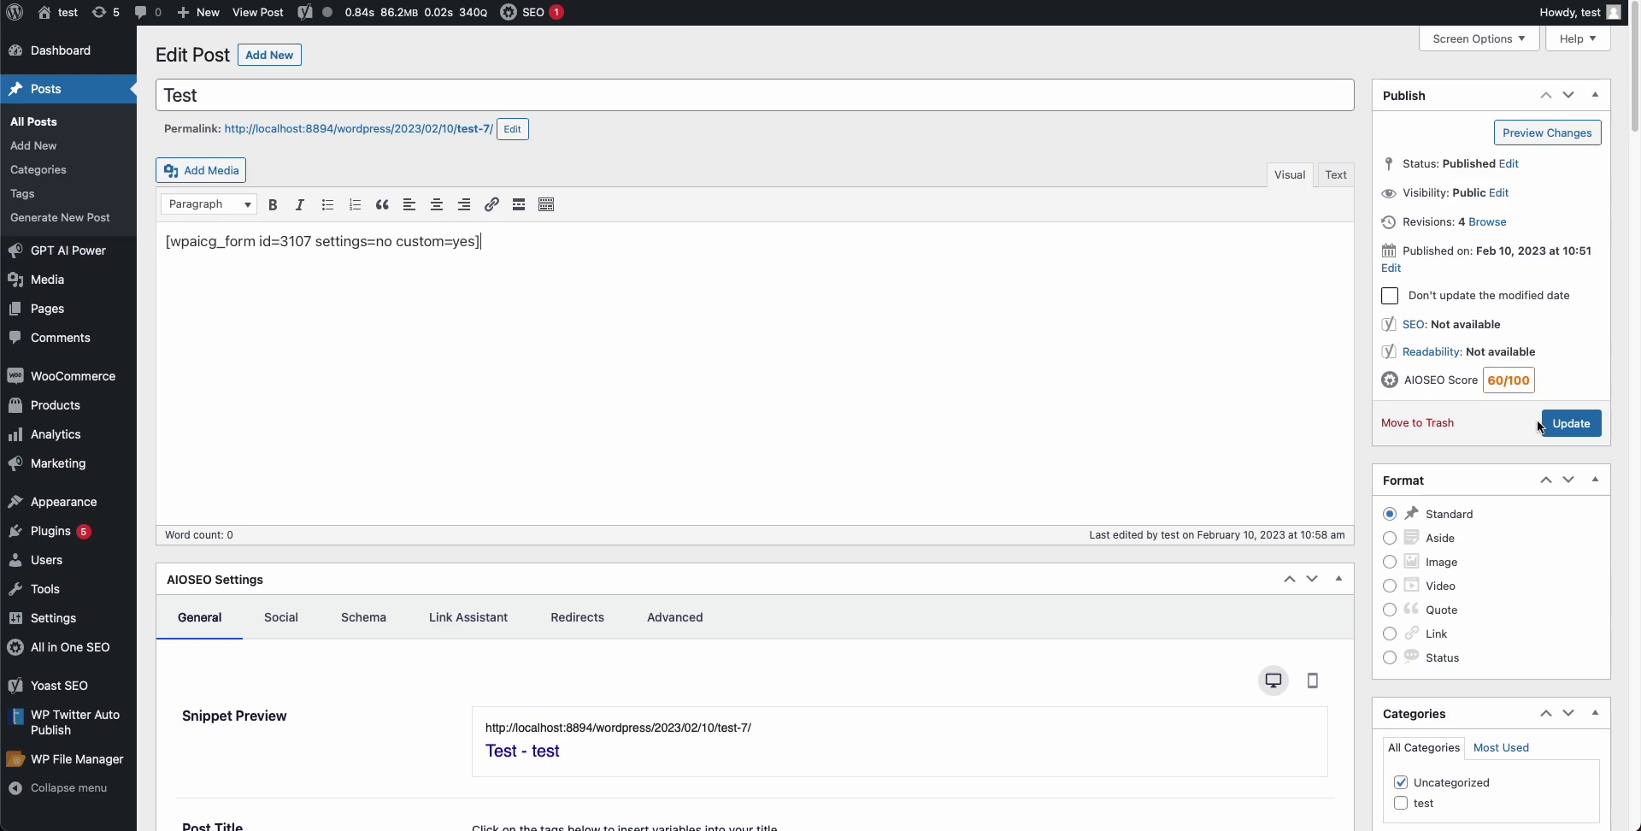
{"action": "left_click", "coordinate": [1549, 424]}
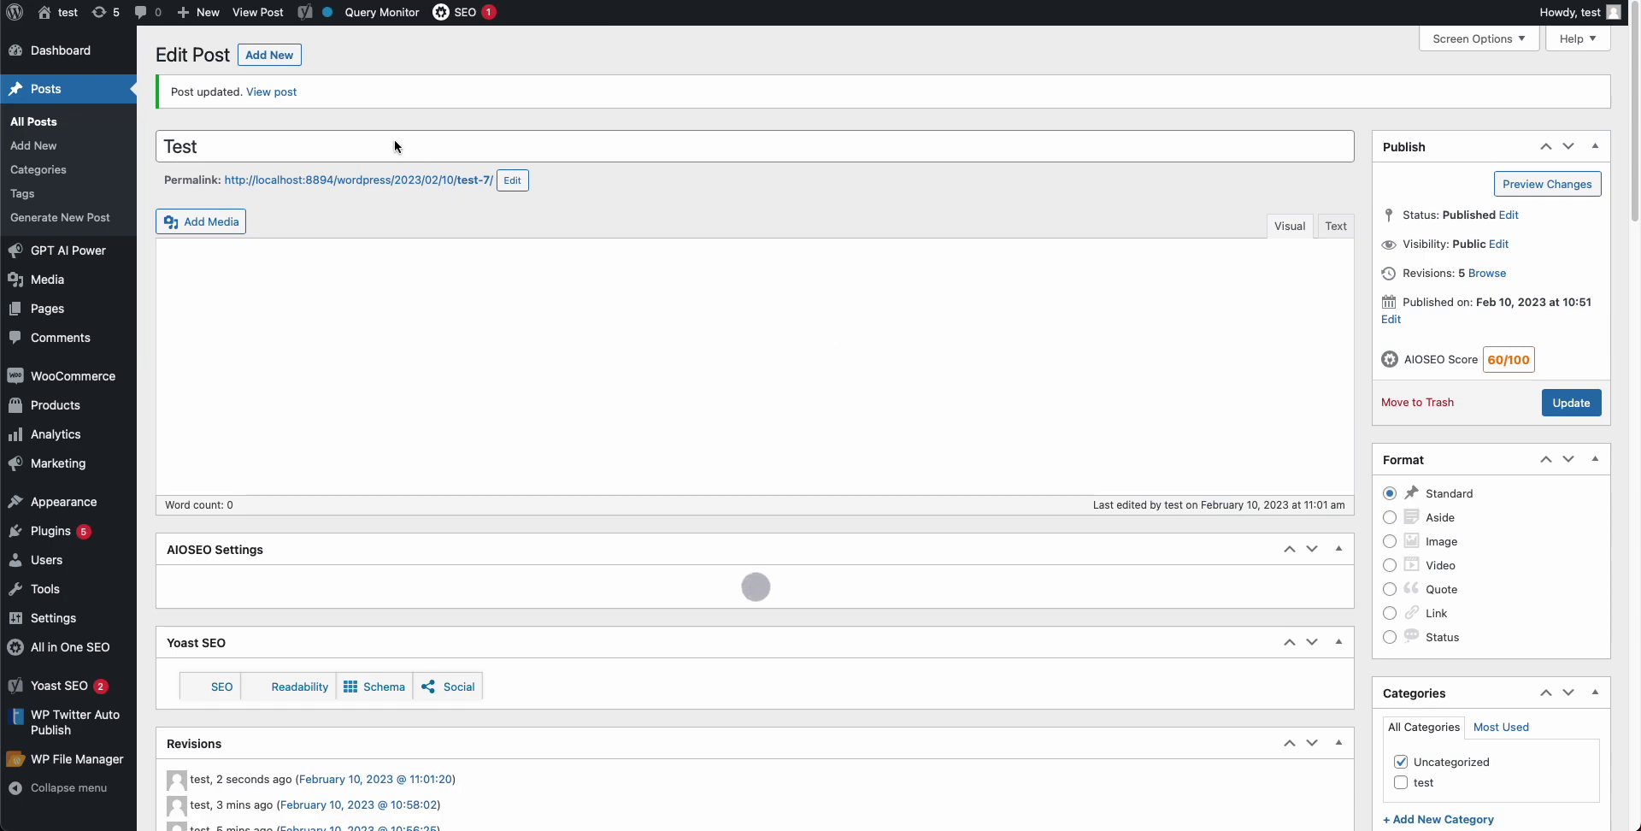
{"action": "left_click", "coordinate": [280, 92]}
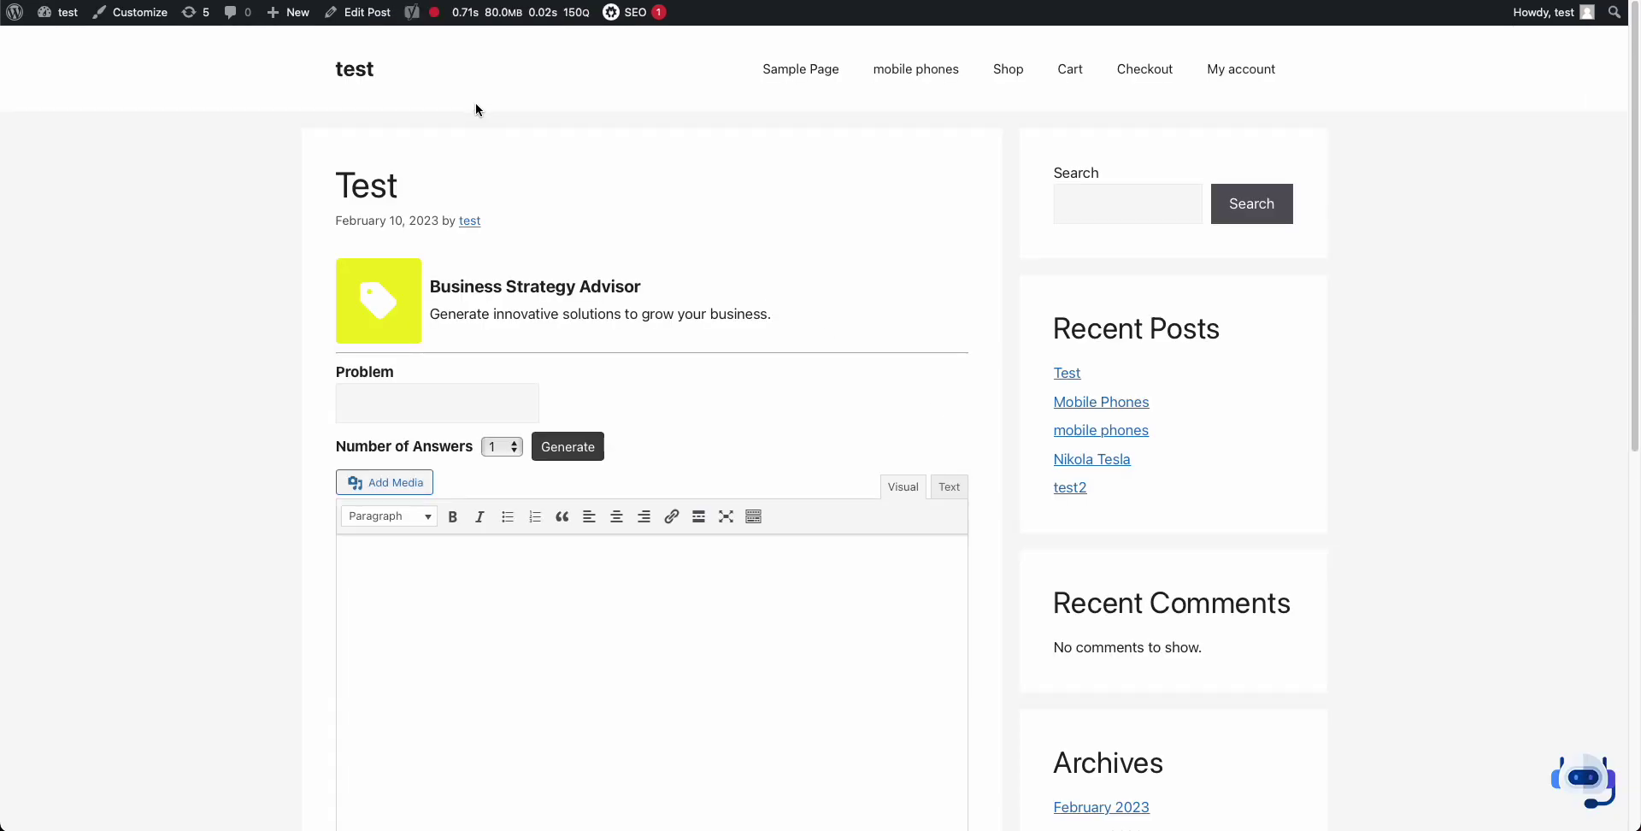
- Scroll down to the live form in the Test post and highlight its heading text
{"action": "scroll", "coordinate": [599, 427], "scroll_direction": "down", "scroll_amount": 1}
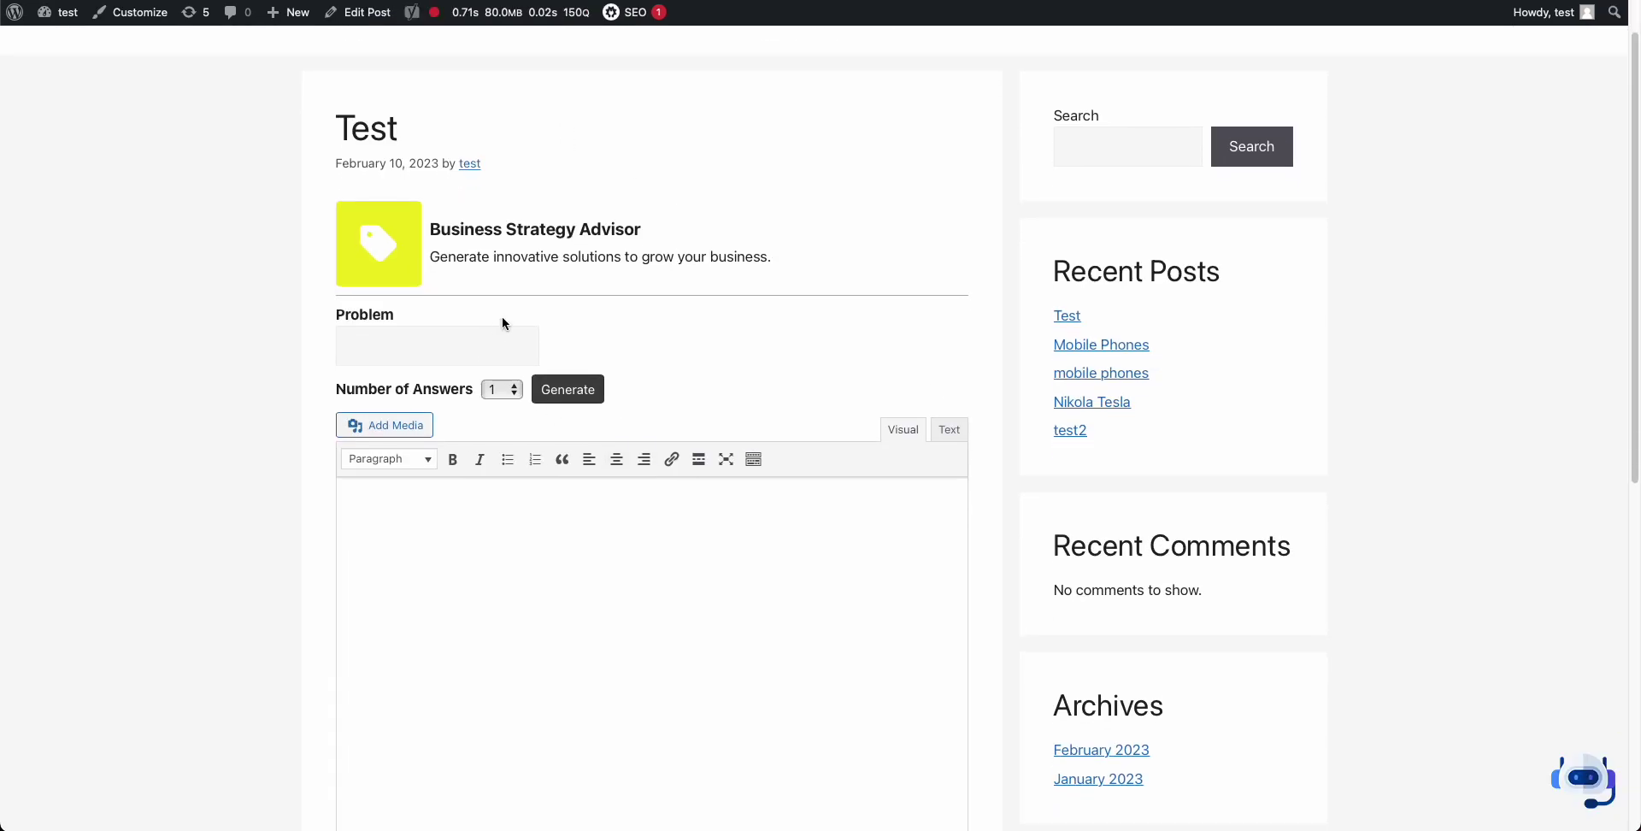
{"action": "left_click_drag", "start_coordinate": [444, 232], "coordinate": [680, 240]}
{"action": "left_click", "coordinate": [666, 242]}
- Enter 'getting new customer' as the Problem, generate strategy ideas, and stop them partway
{"action": "left_click", "coordinate": [382, 345]}
{"action": "type", "text": "getting new customer"}
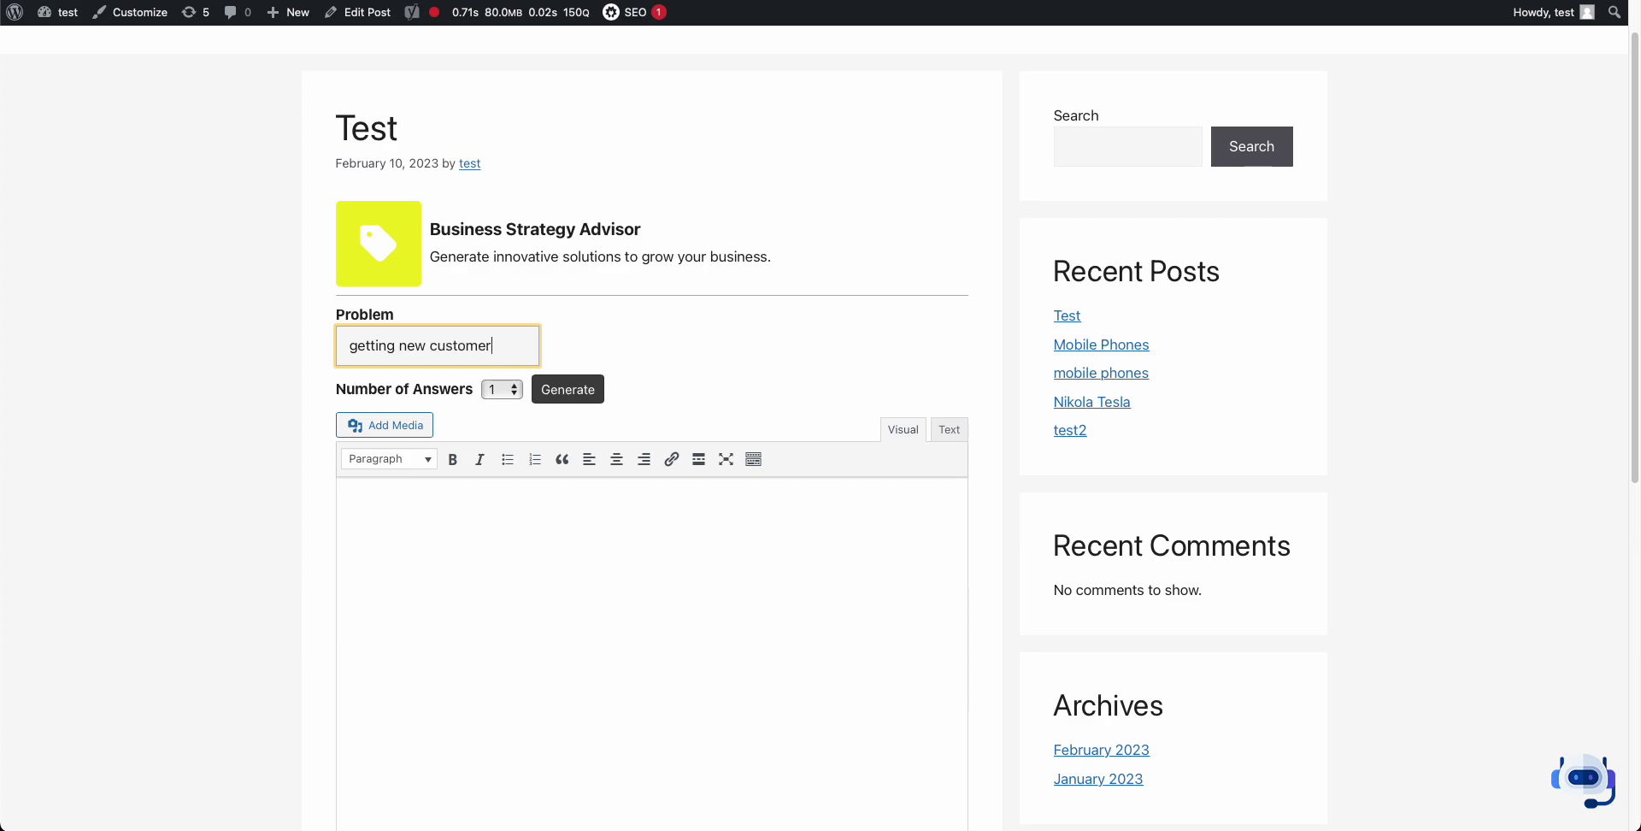
{"action": "left_click", "coordinate": [599, 387]}
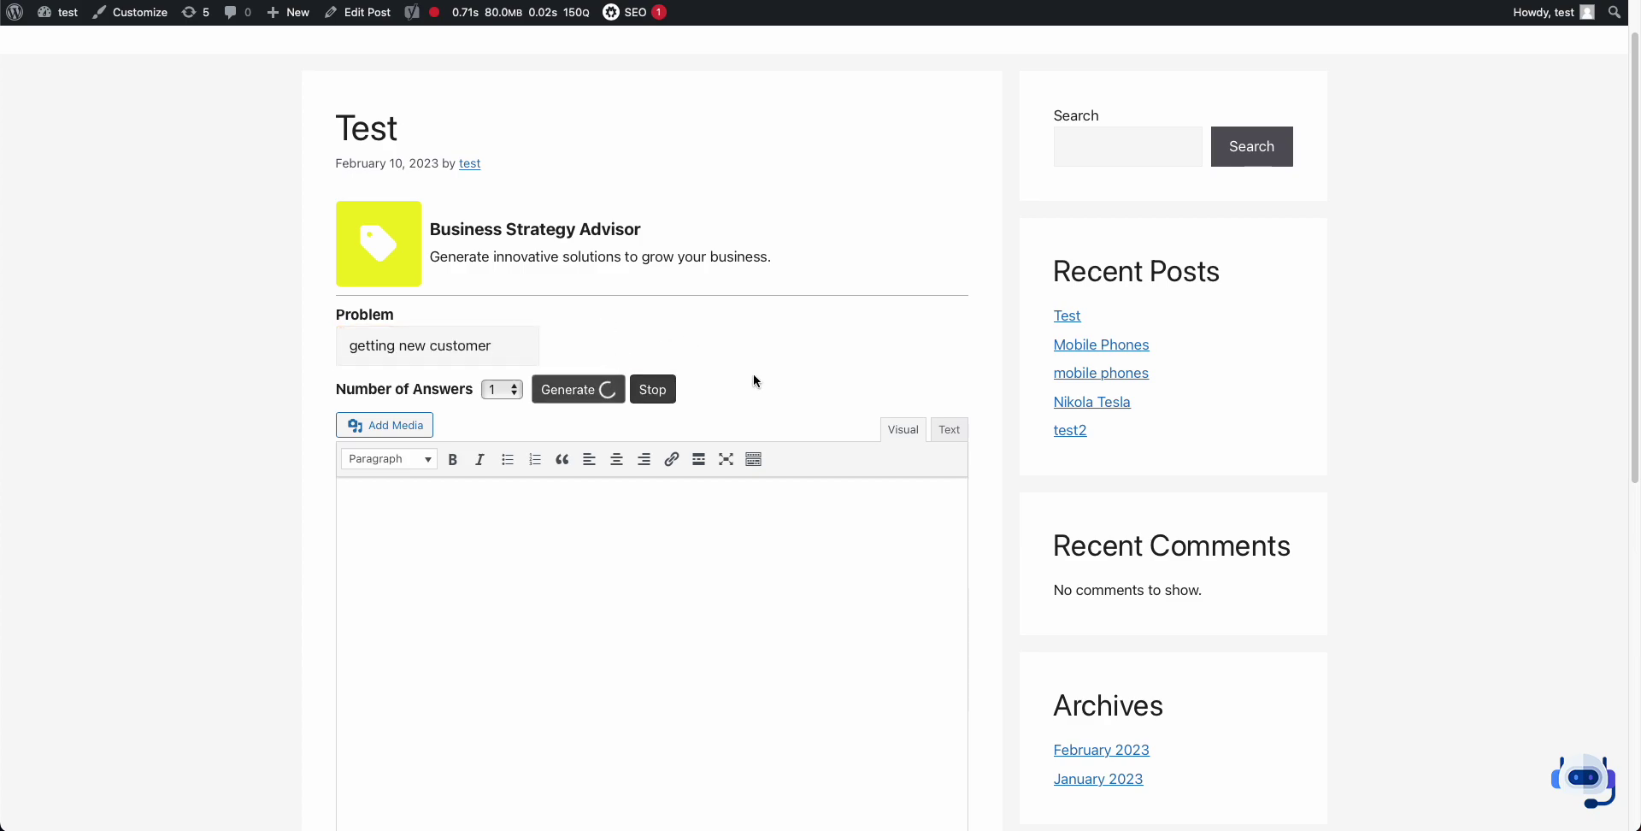
{"action": "scroll", "coordinate": [756, 376], "scroll_direction": "down", "scroll_amount": 1}
{"action": "scroll", "coordinate": [756, 374], "scroll_direction": "down", "scroll_amount": 2}
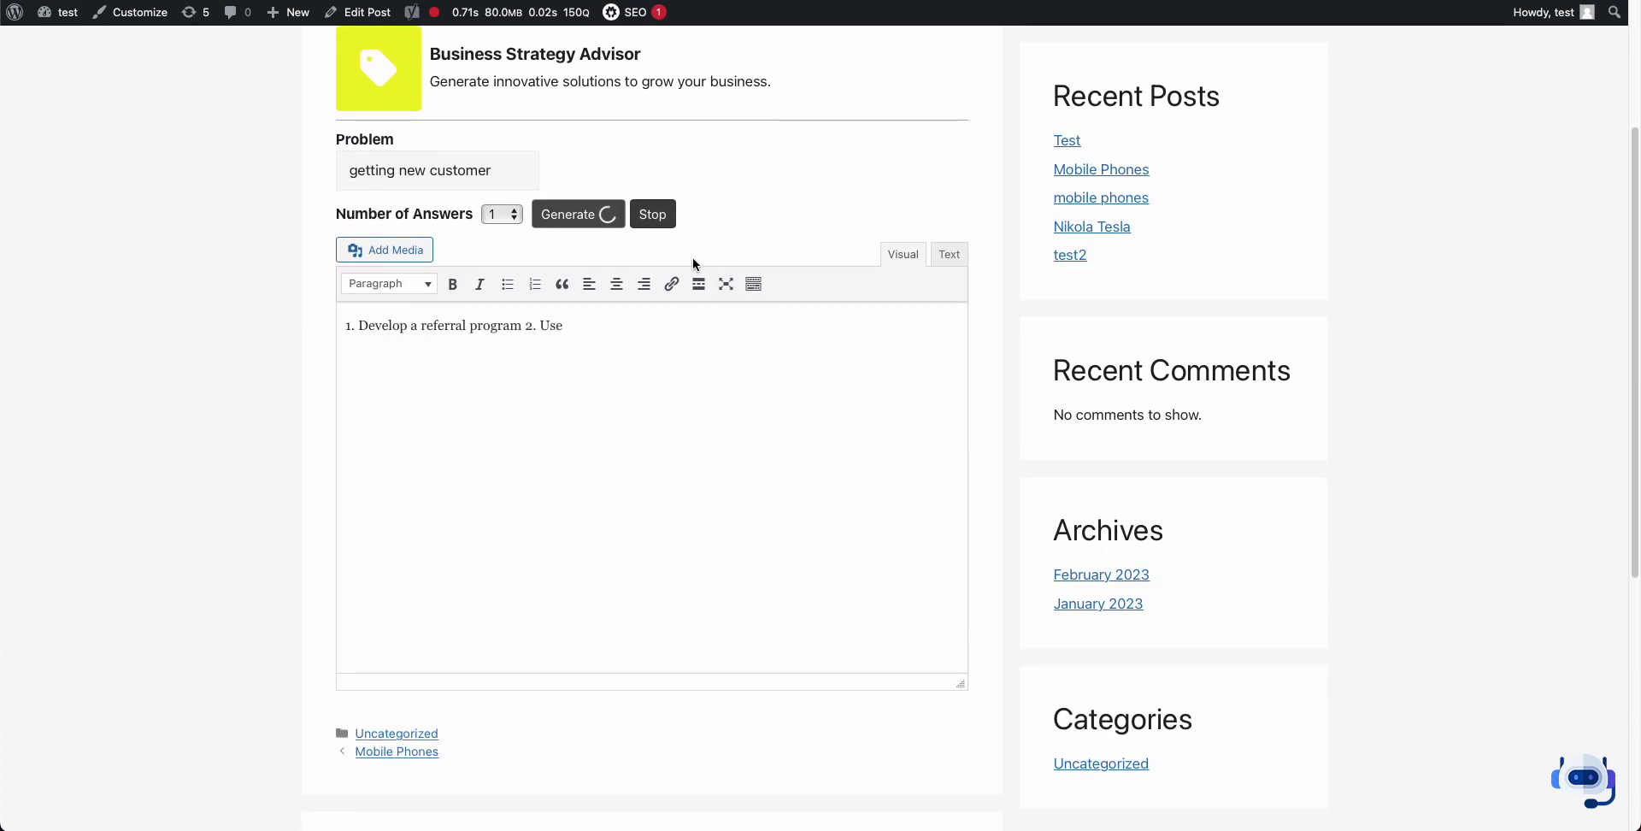
{"action": "left_click", "coordinate": [657, 214]}
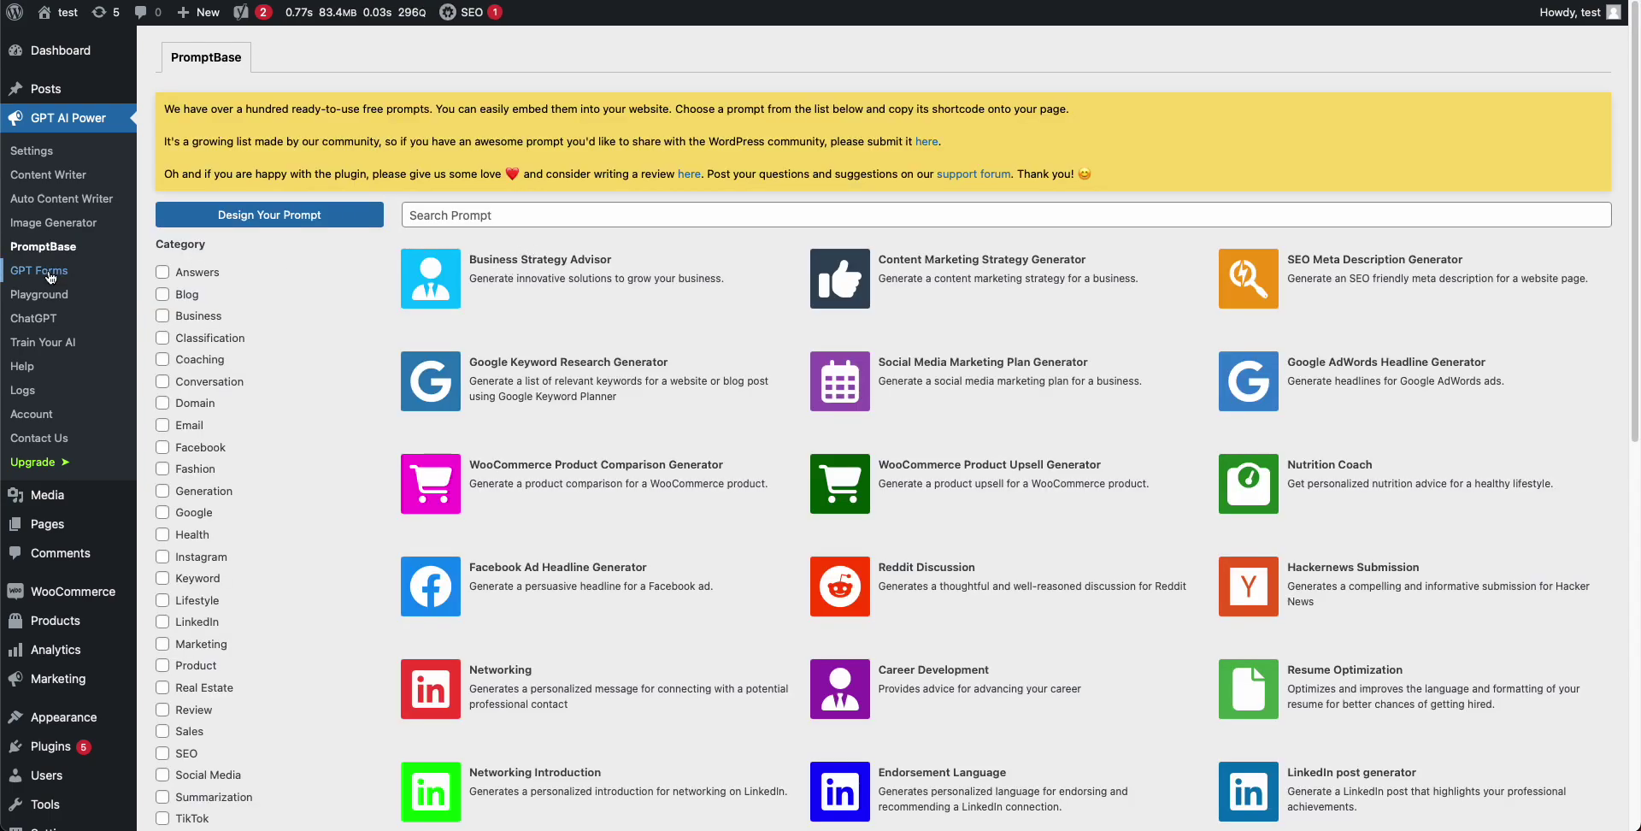
- Back in GPT Forms, delete the Business Strategy Advisor card with confirmation, then go to Contact Us
{"action": "key", "text": "alt+Left"}
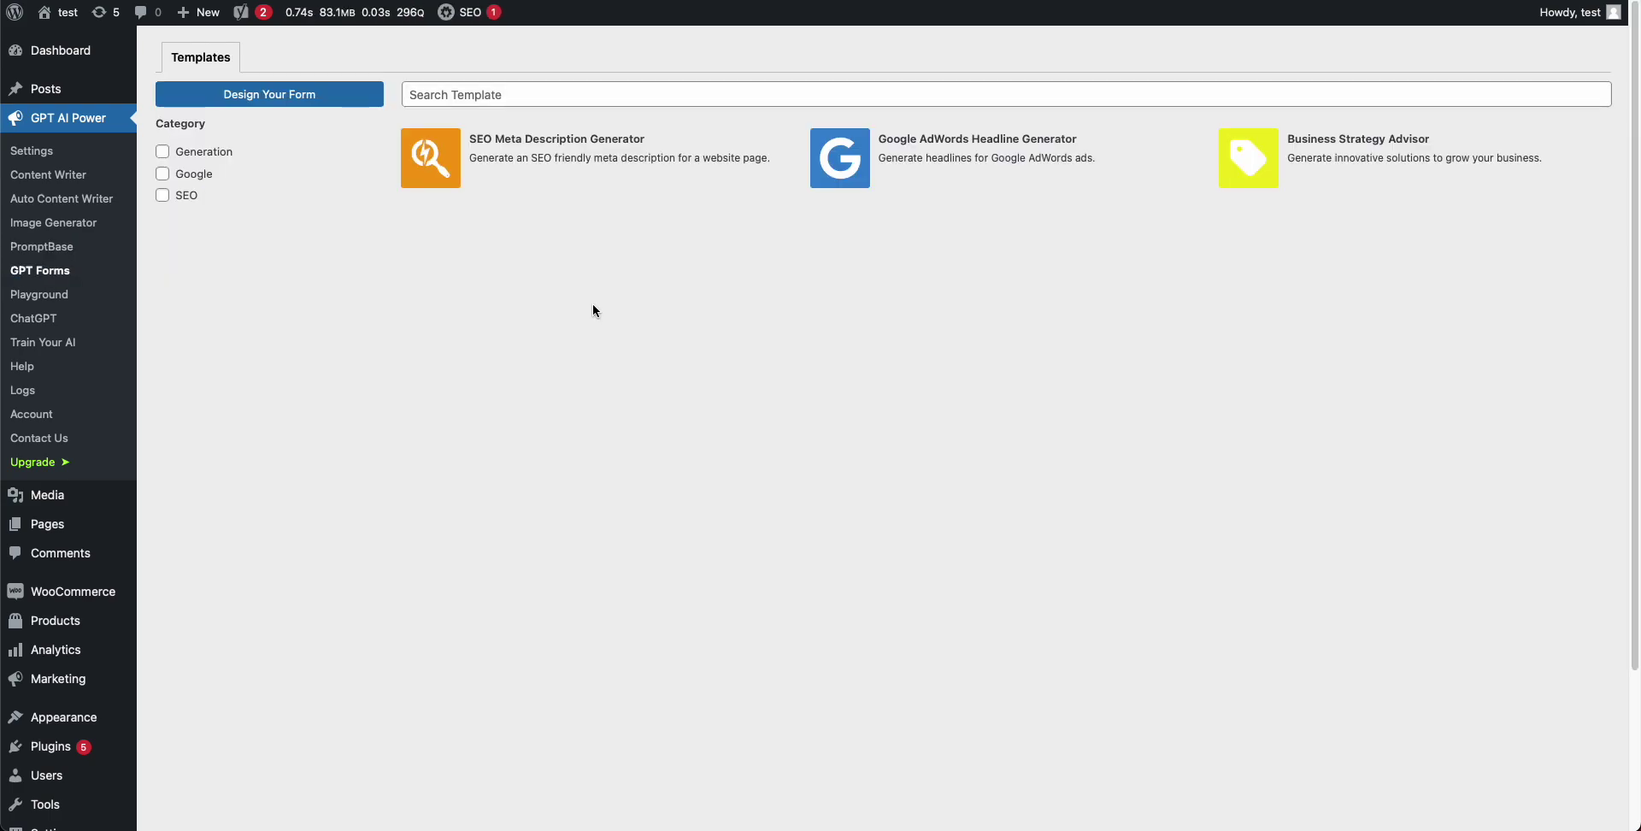
{"action": "mouse_move", "coordinate": [1457, 185]}
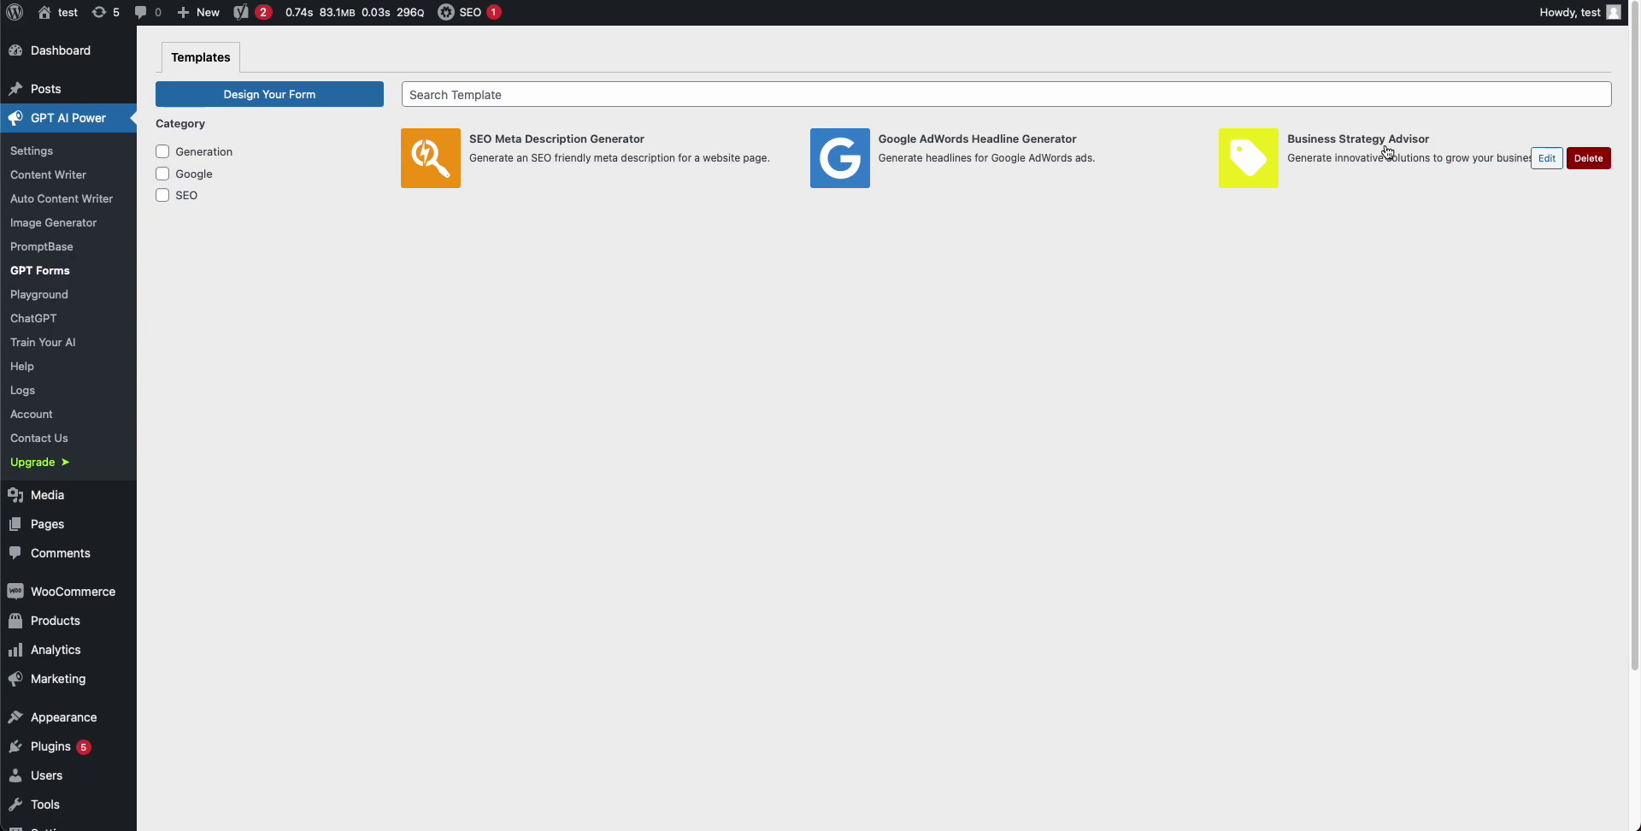
{"action": "left_click", "coordinate": [1585, 161]}
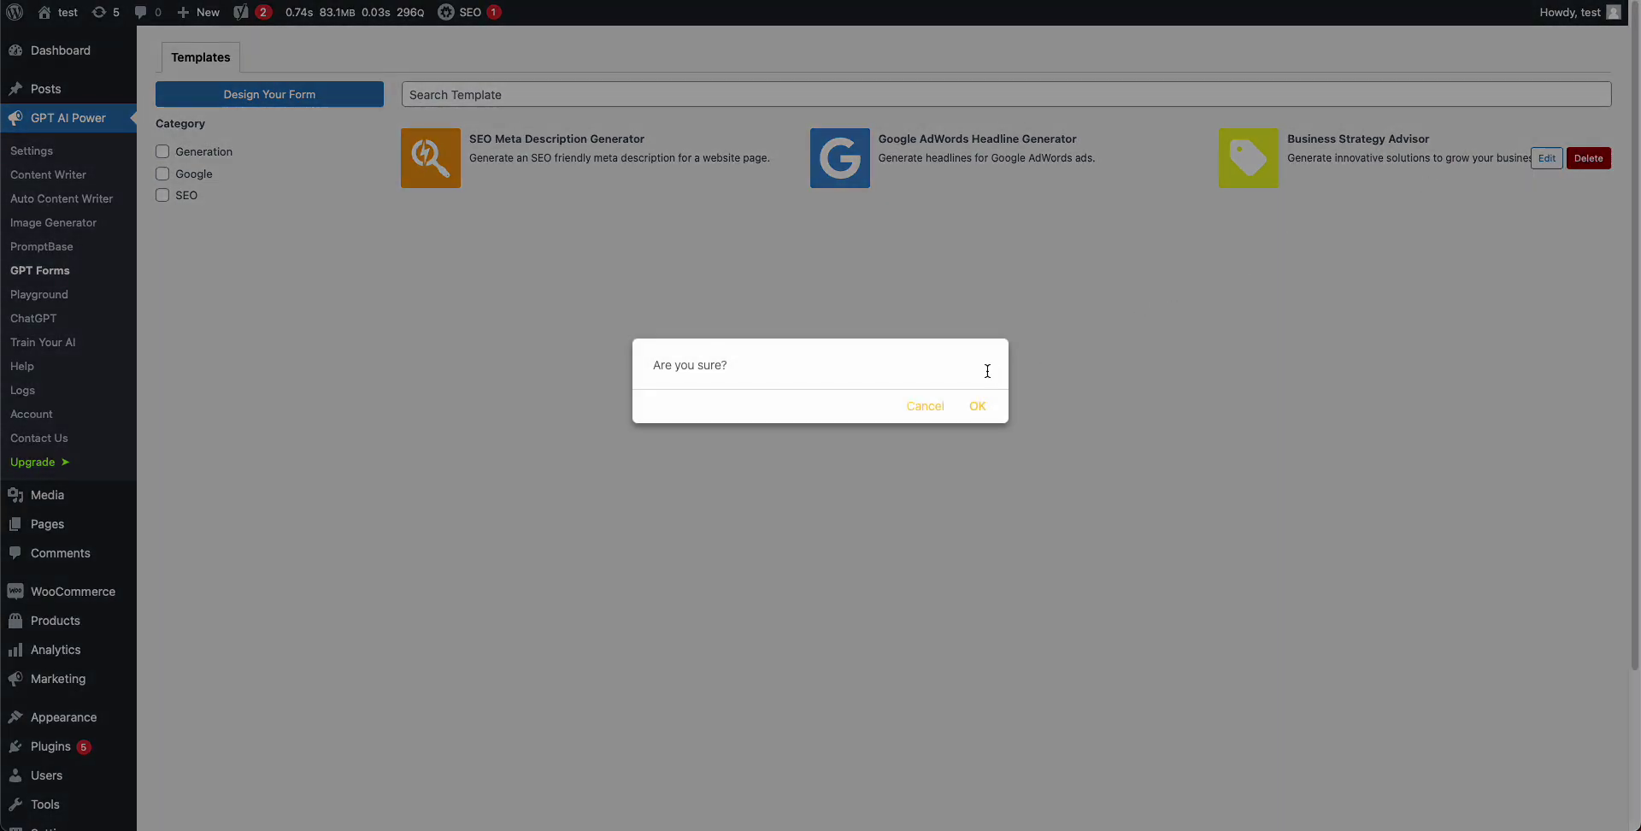
{"action": "left_click", "coordinate": [978, 408]}
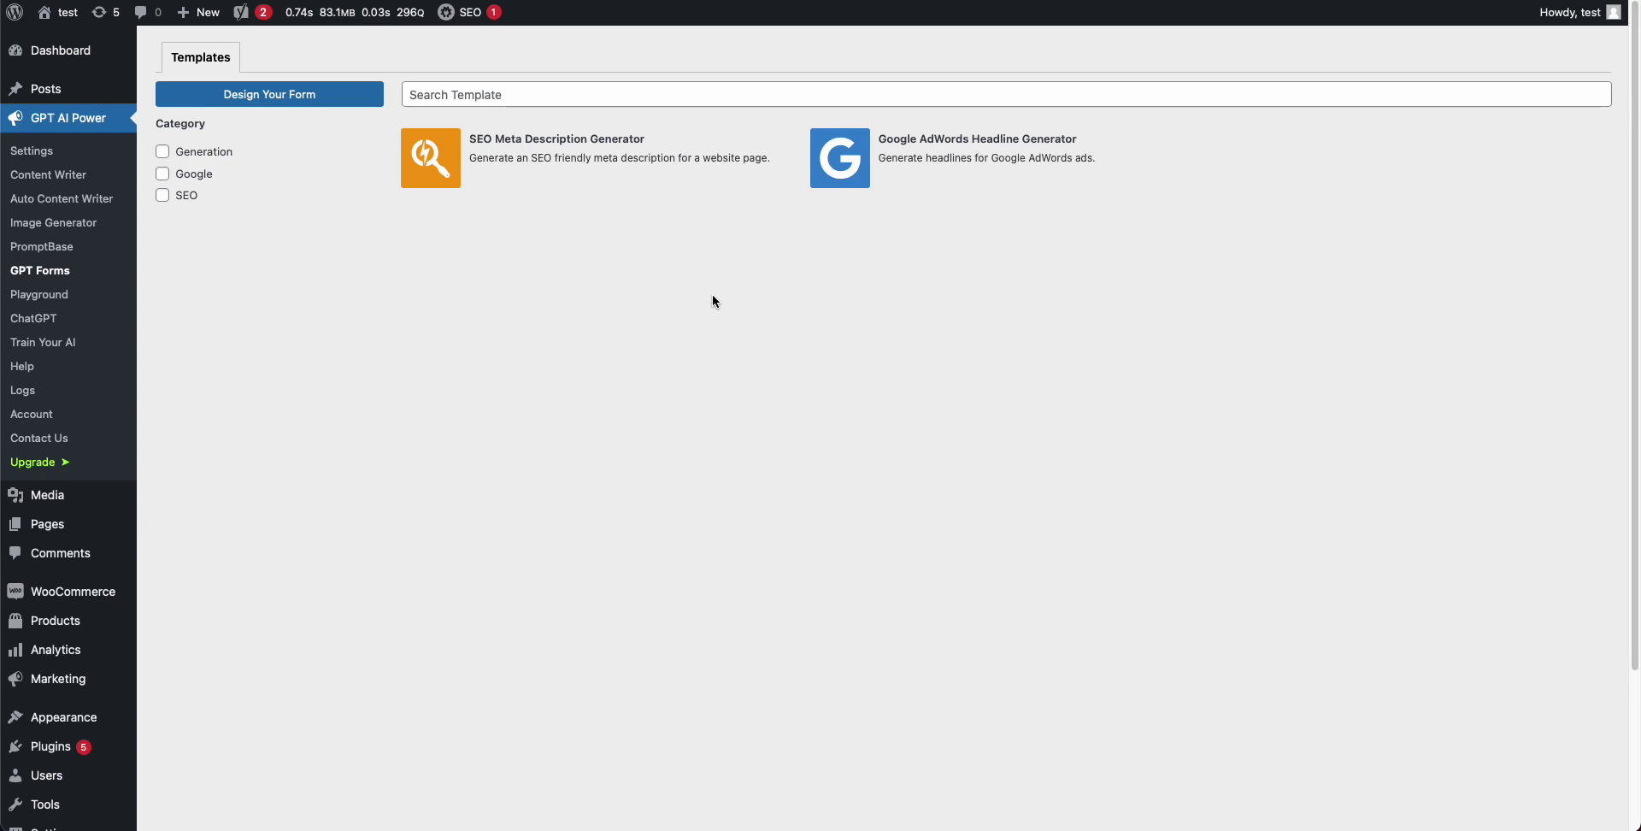
{"action": "left_click", "coordinate": [35, 441]}
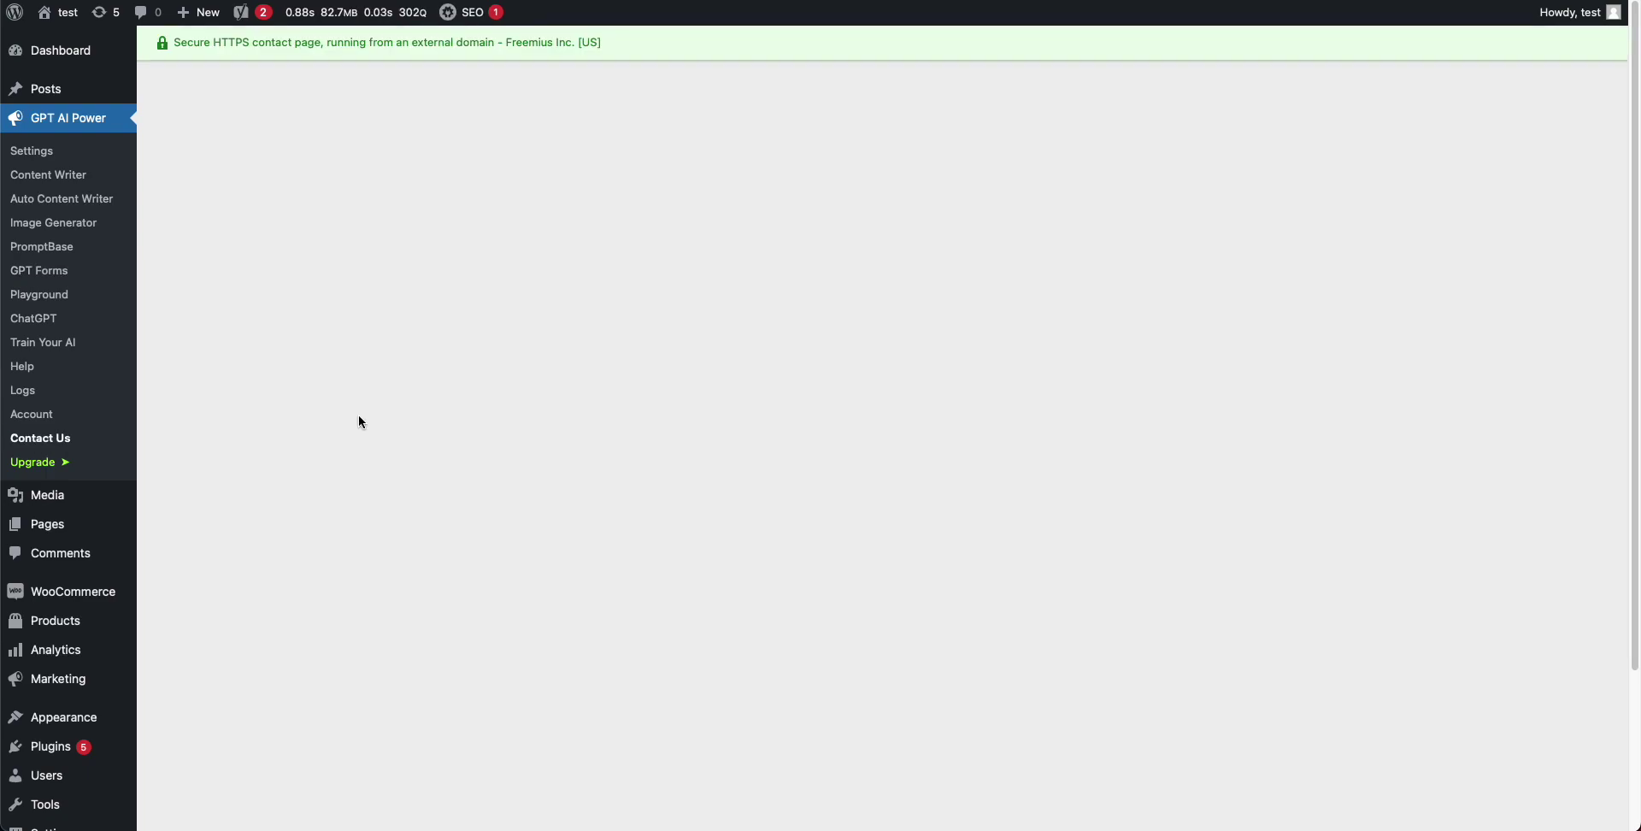